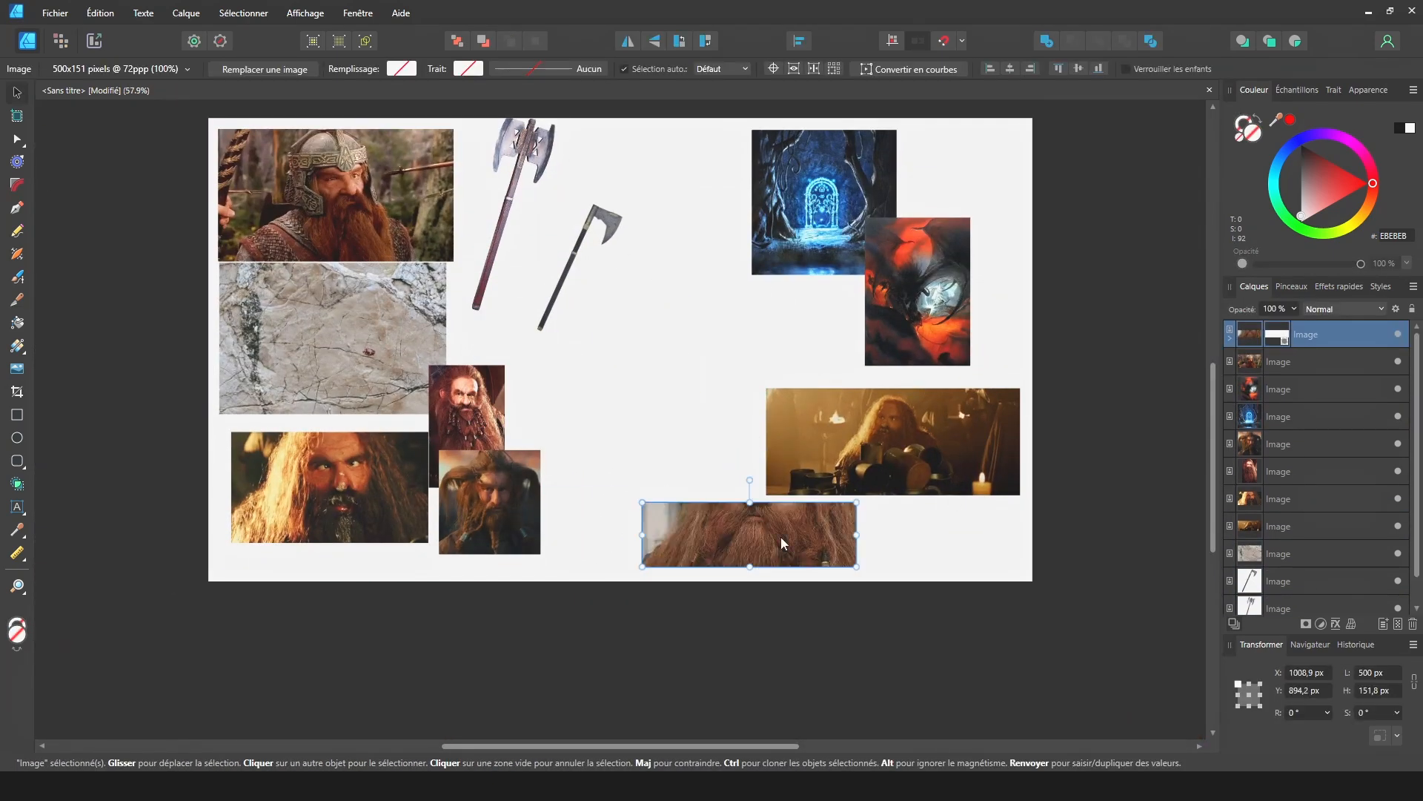
# Fill the palette circles on the moodboard with orange, rust red, mauve and green tones sampled from the reference images
pyautogui.rightClick(781, 537)
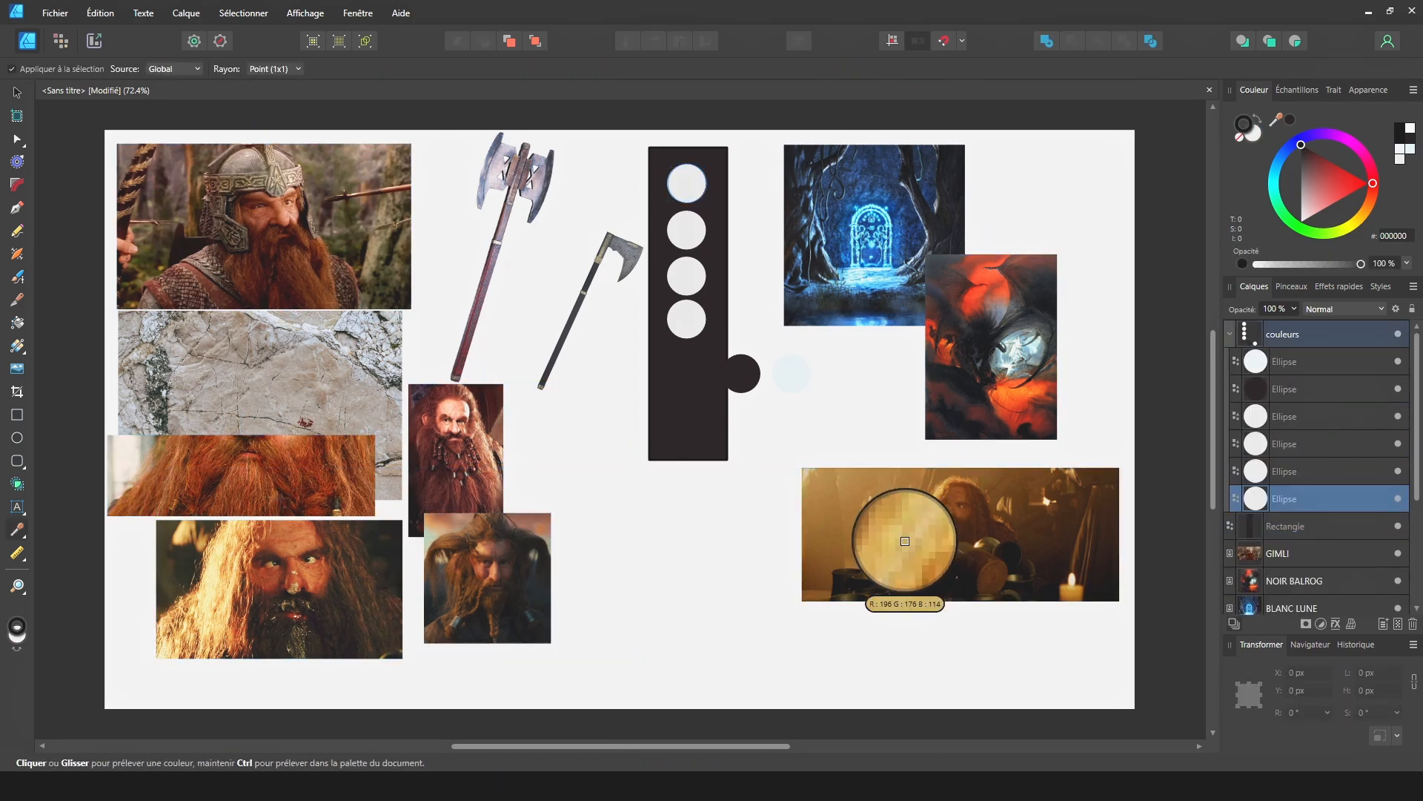
pyautogui.click(1333, 211)
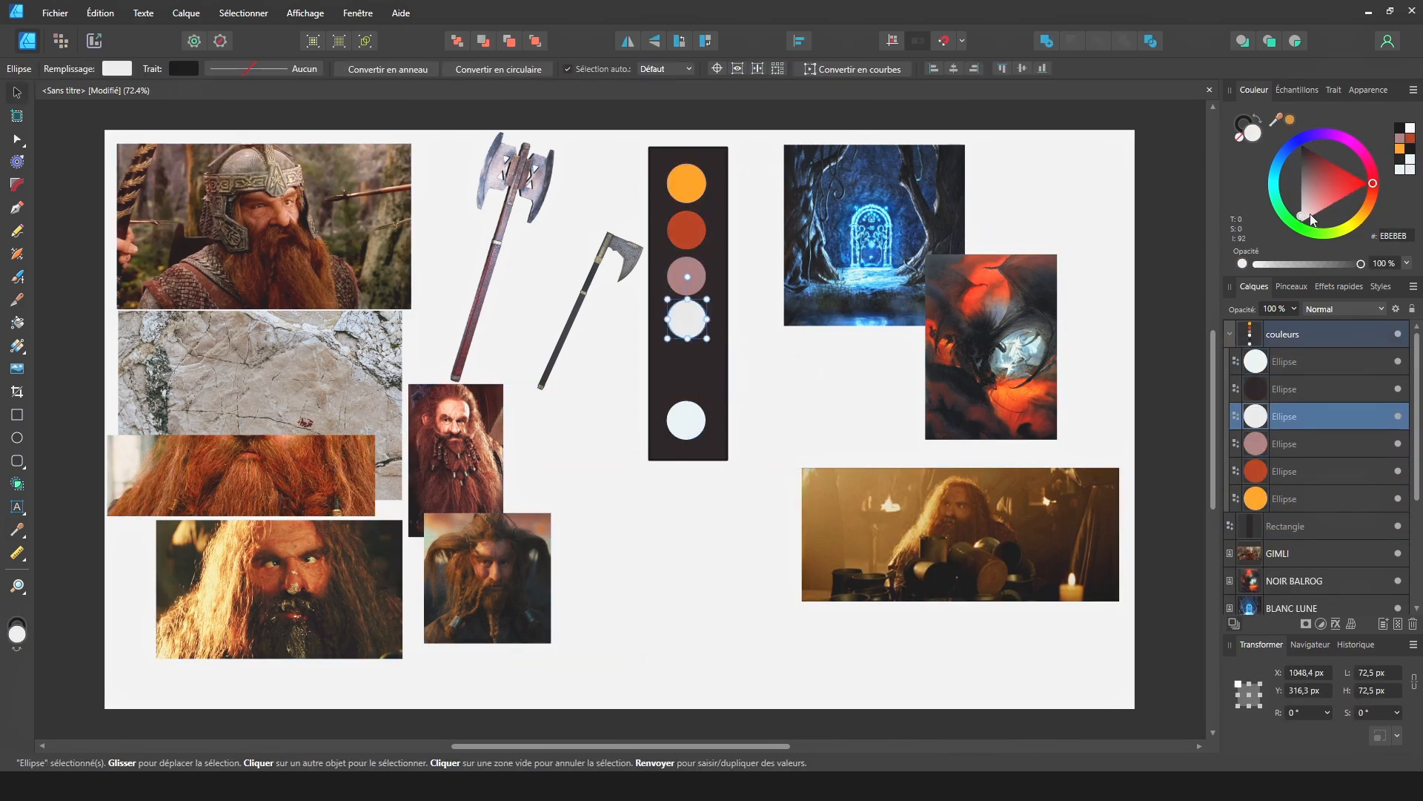
pyautogui.click(1328, 172)
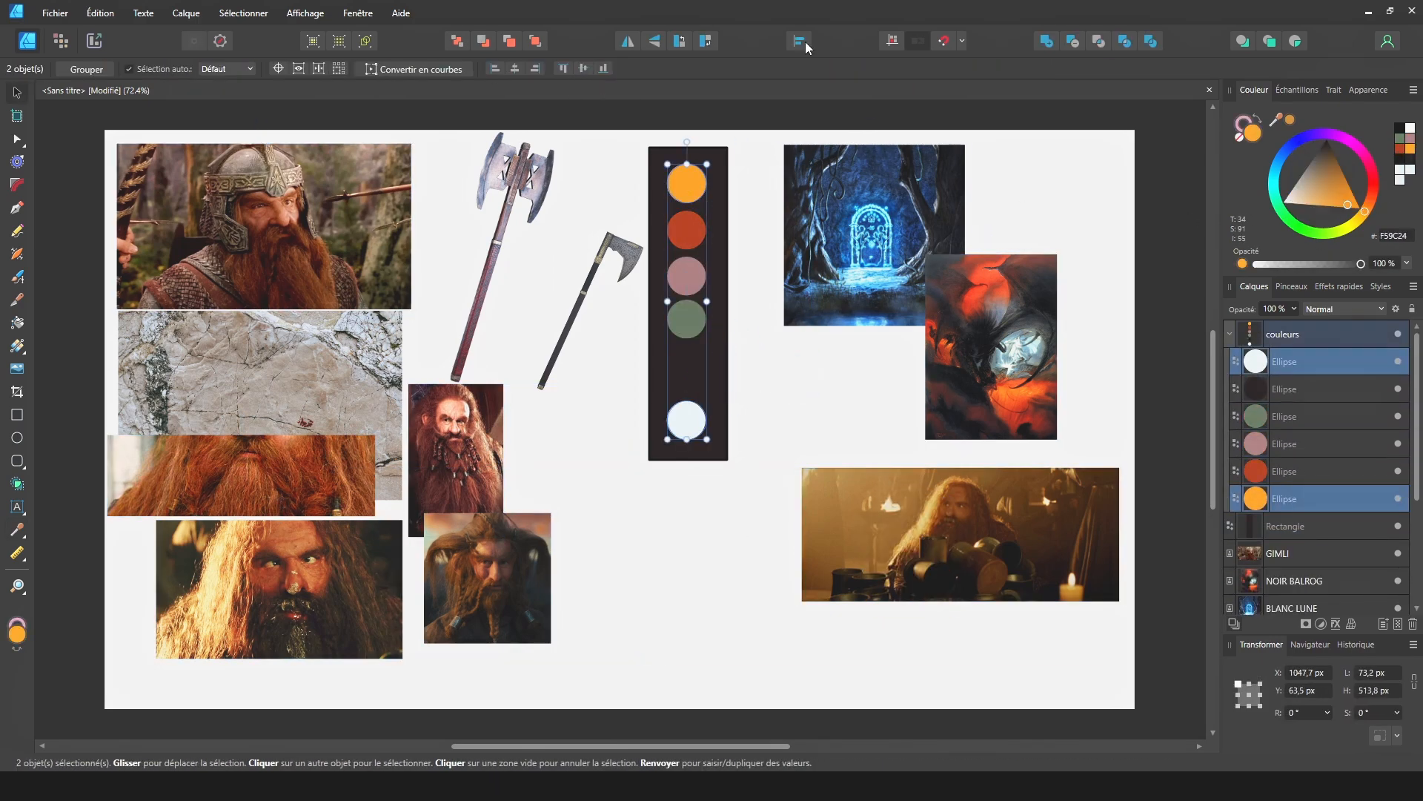
pyautogui.click(1305, 179)
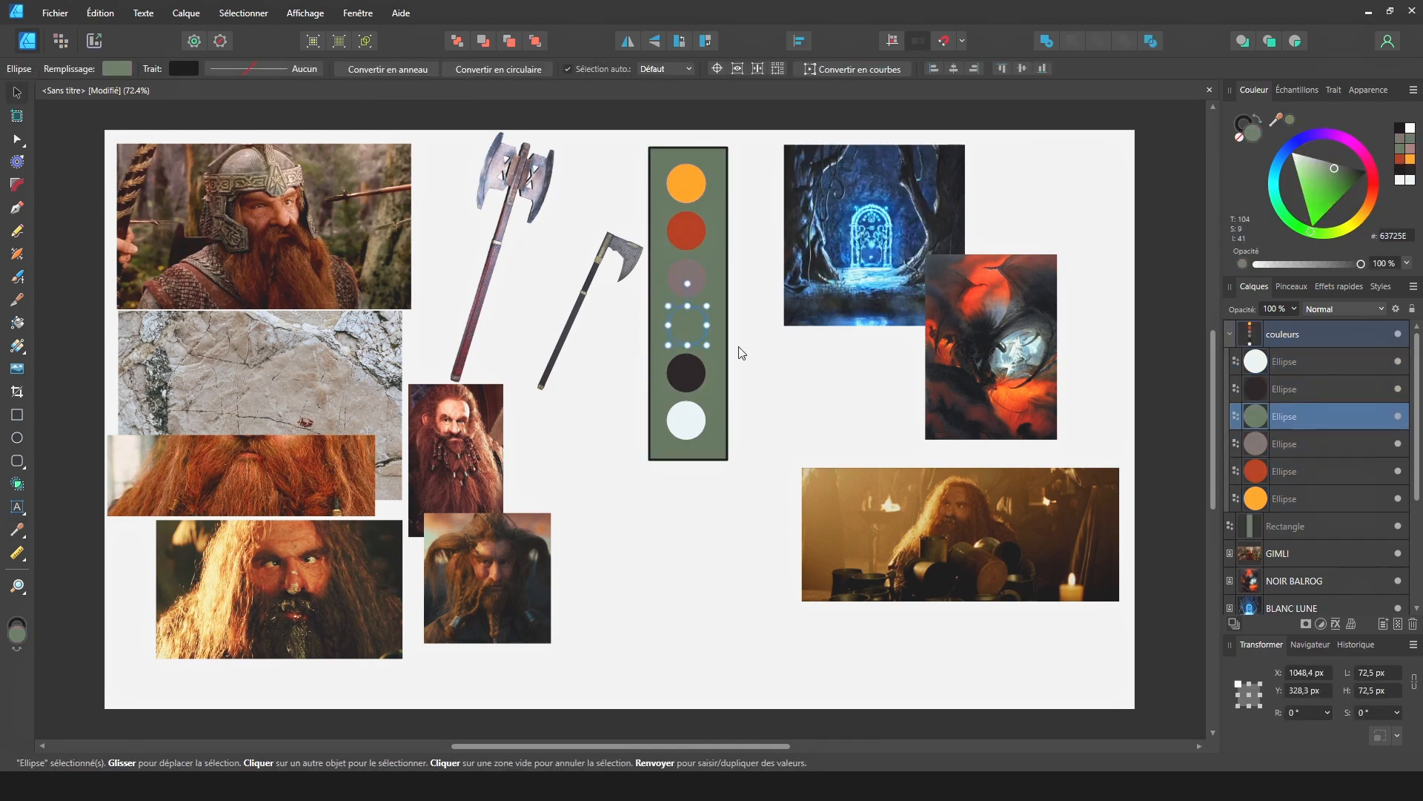
pyautogui.click(1396, 237)
pyautogui.write('D69533')
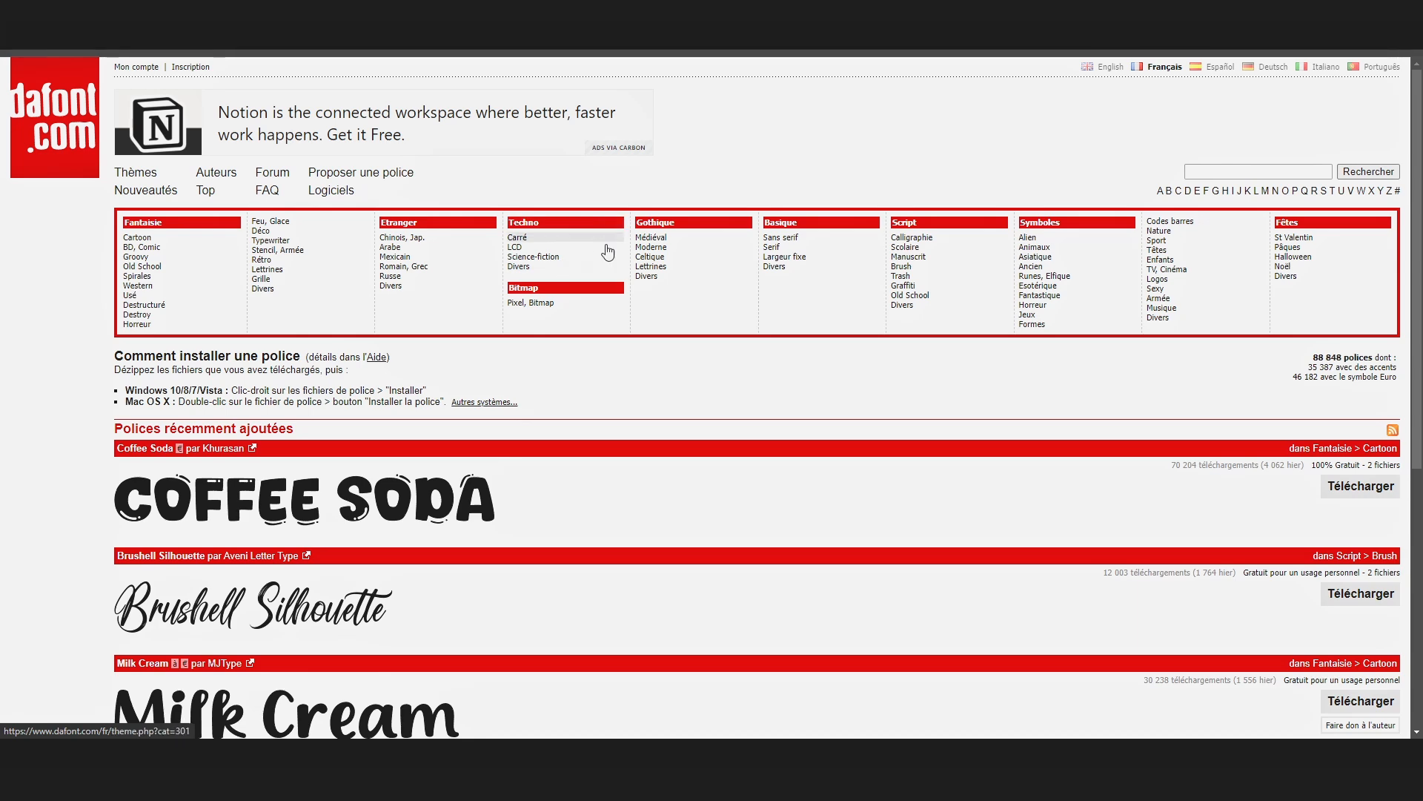
# On dafont.com, preview "Gimli fils de gloin" in the Gothic Medieval fonts, showing variants and limiting results to Domaine public / GPL / OFL
pyautogui.click(662, 239)
pyautogui.click(205, 416)
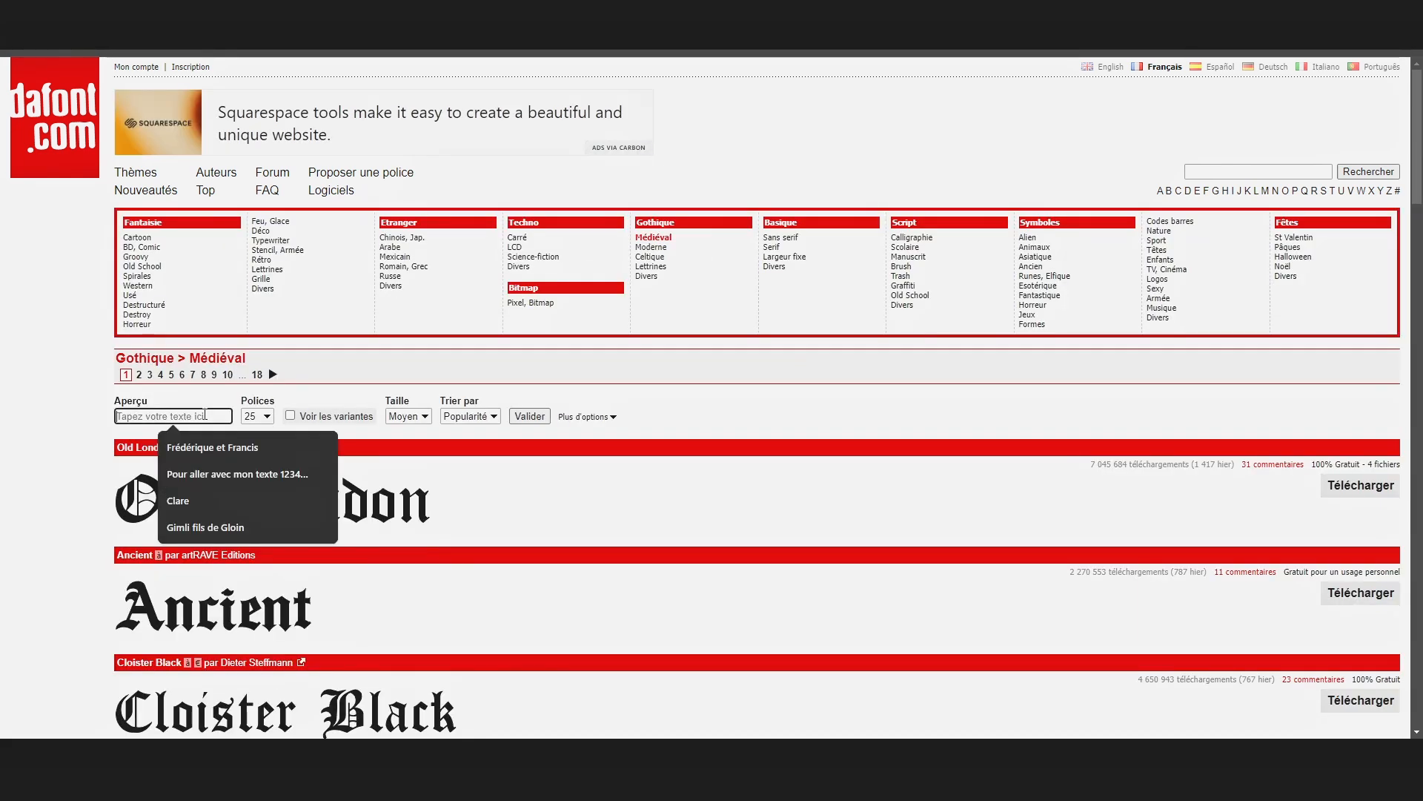
pyautogui.write('Giml')
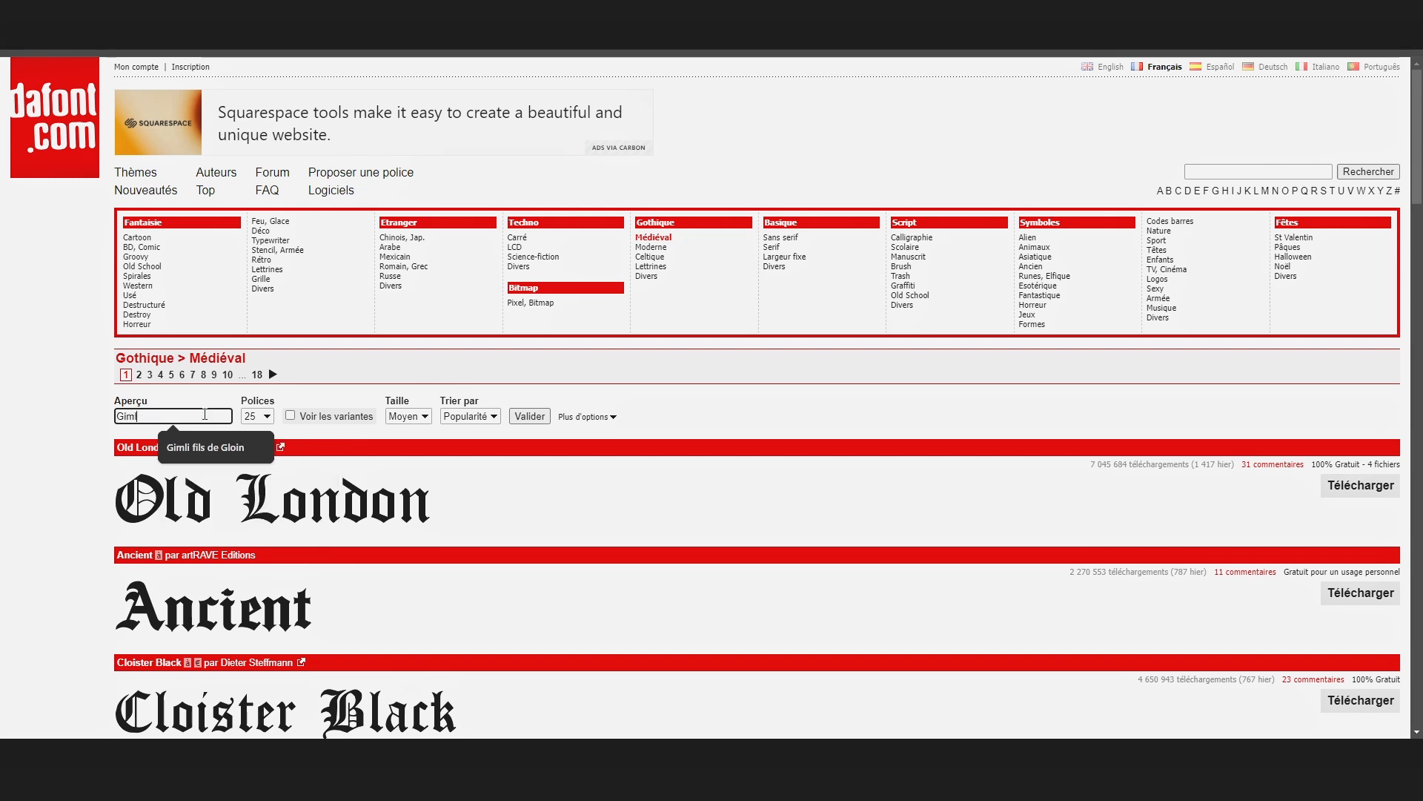
pyautogui.write('i fils de gloin')
pyautogui.click(292, 417)
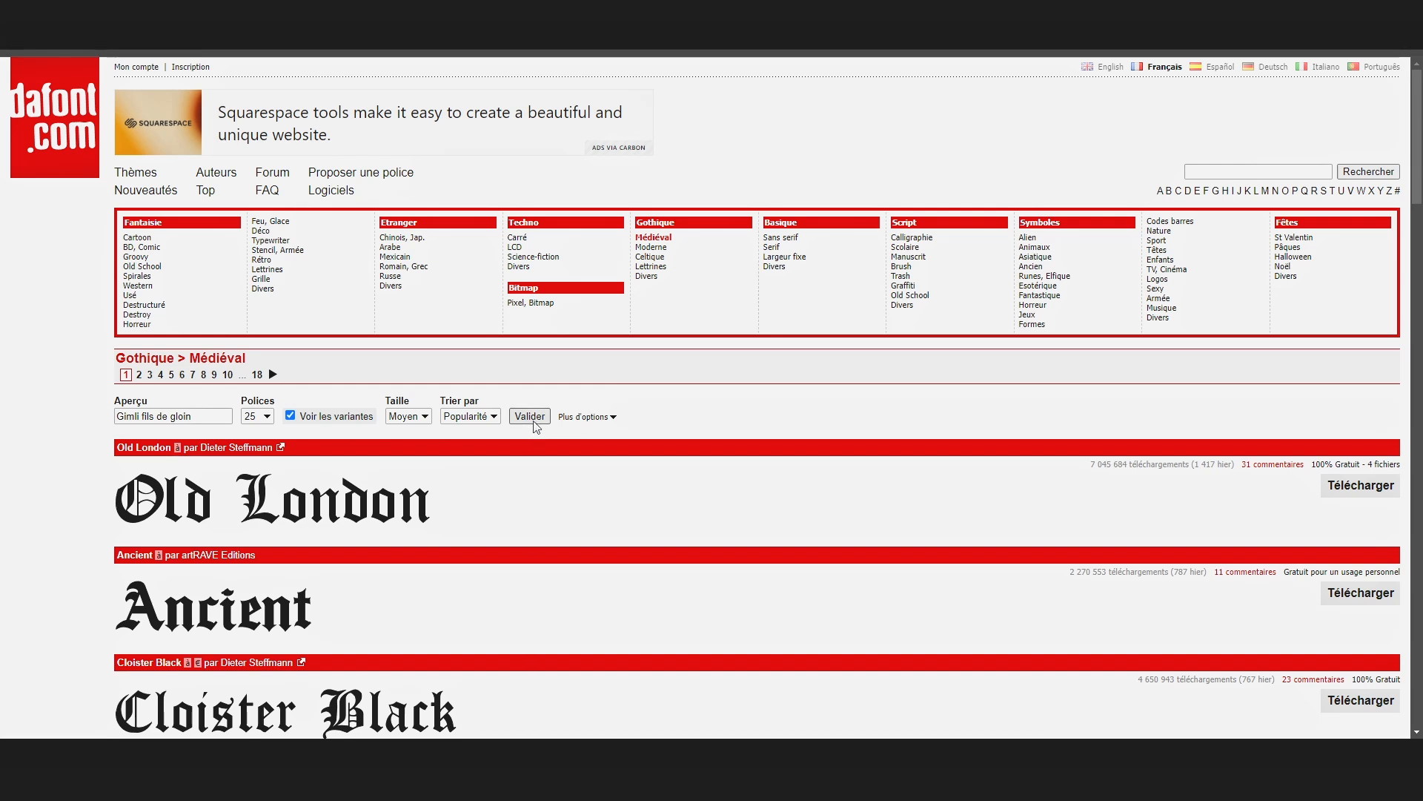
pyautogui.click(585, 418)
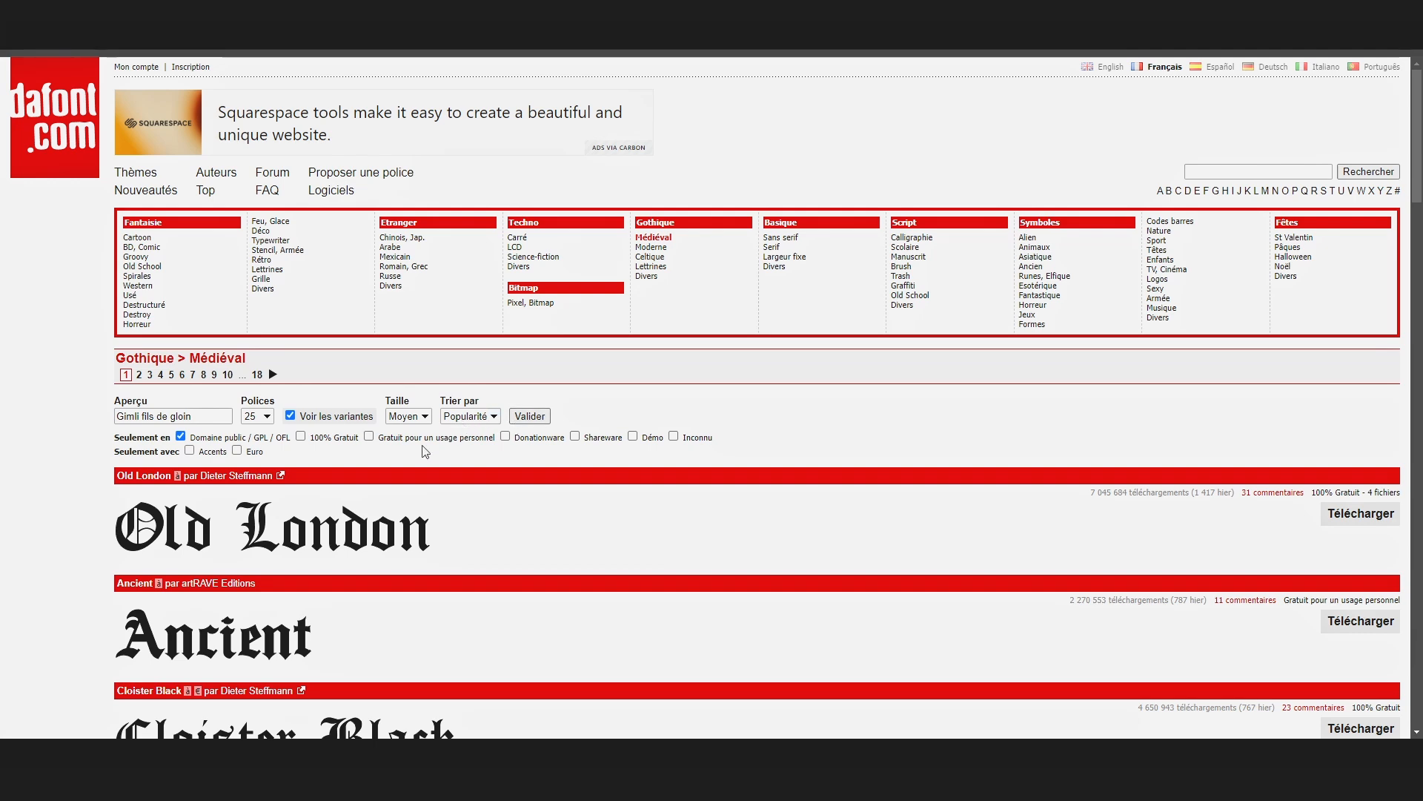
pyautogui.click(530, 416)
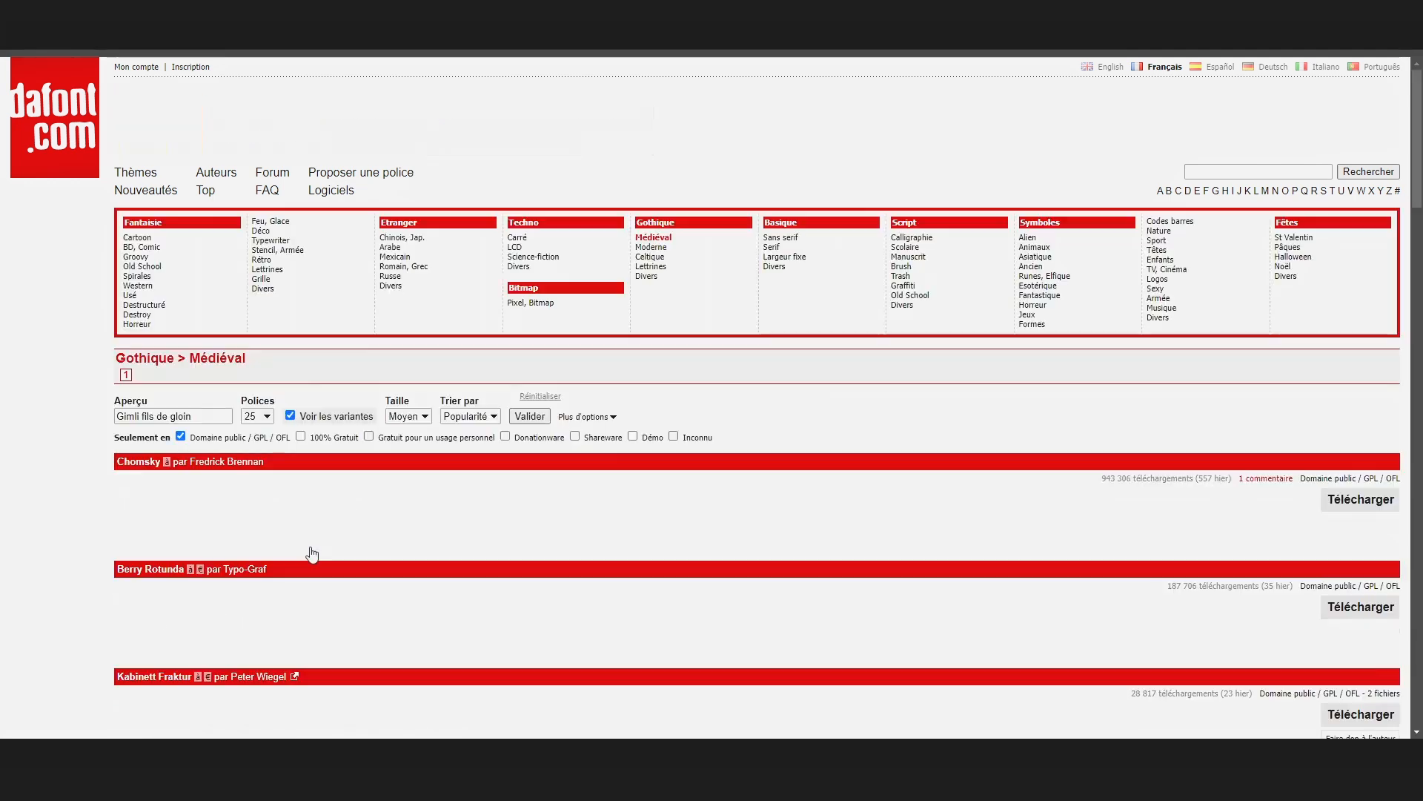
# Examine the text previews of the Medieval fonts and the fonts in the Runes, Elfique symbol category
pyautogui.scroll(-3, 286, 546)
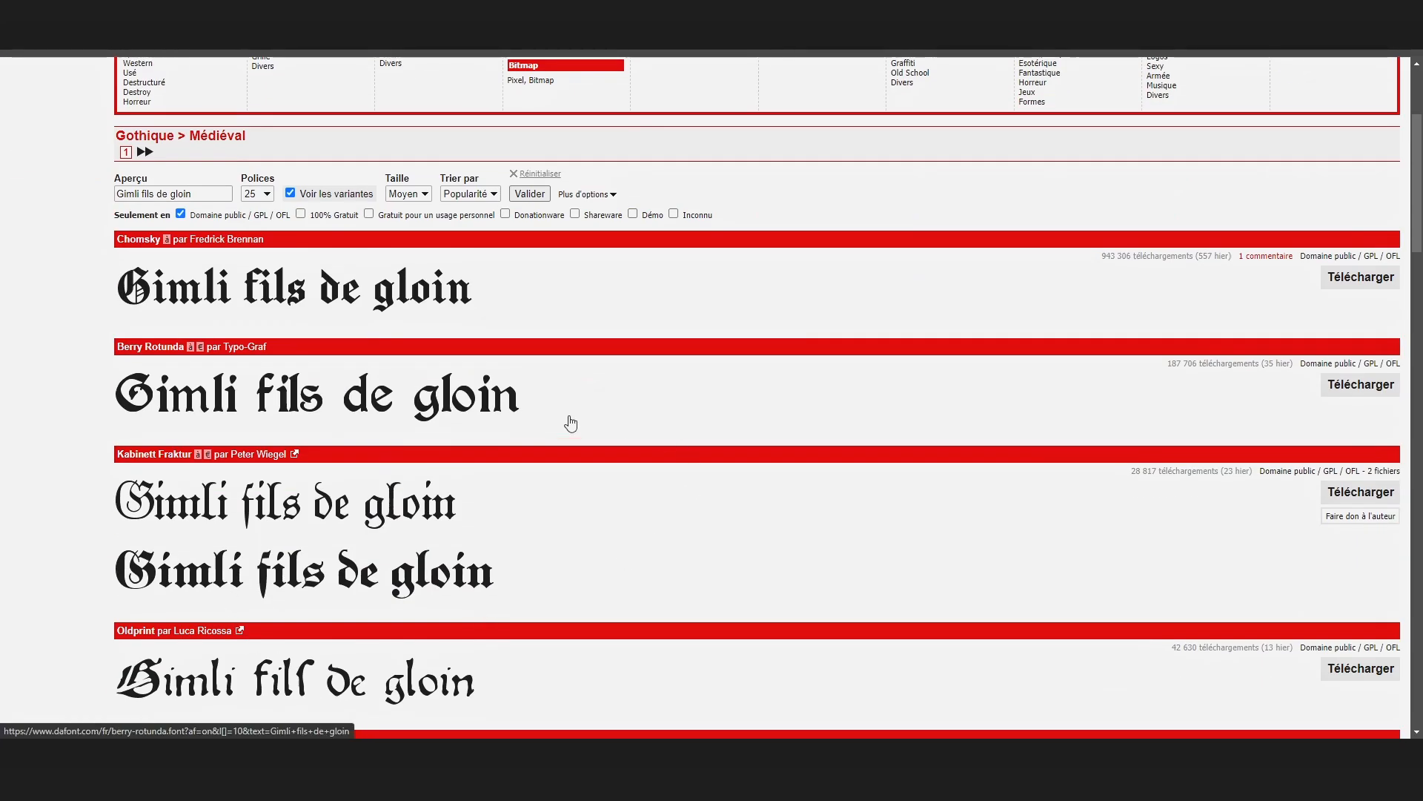
pyautogui.scroll(-4, 569, 423)
pyautogui.scroll(3, 439, 495)
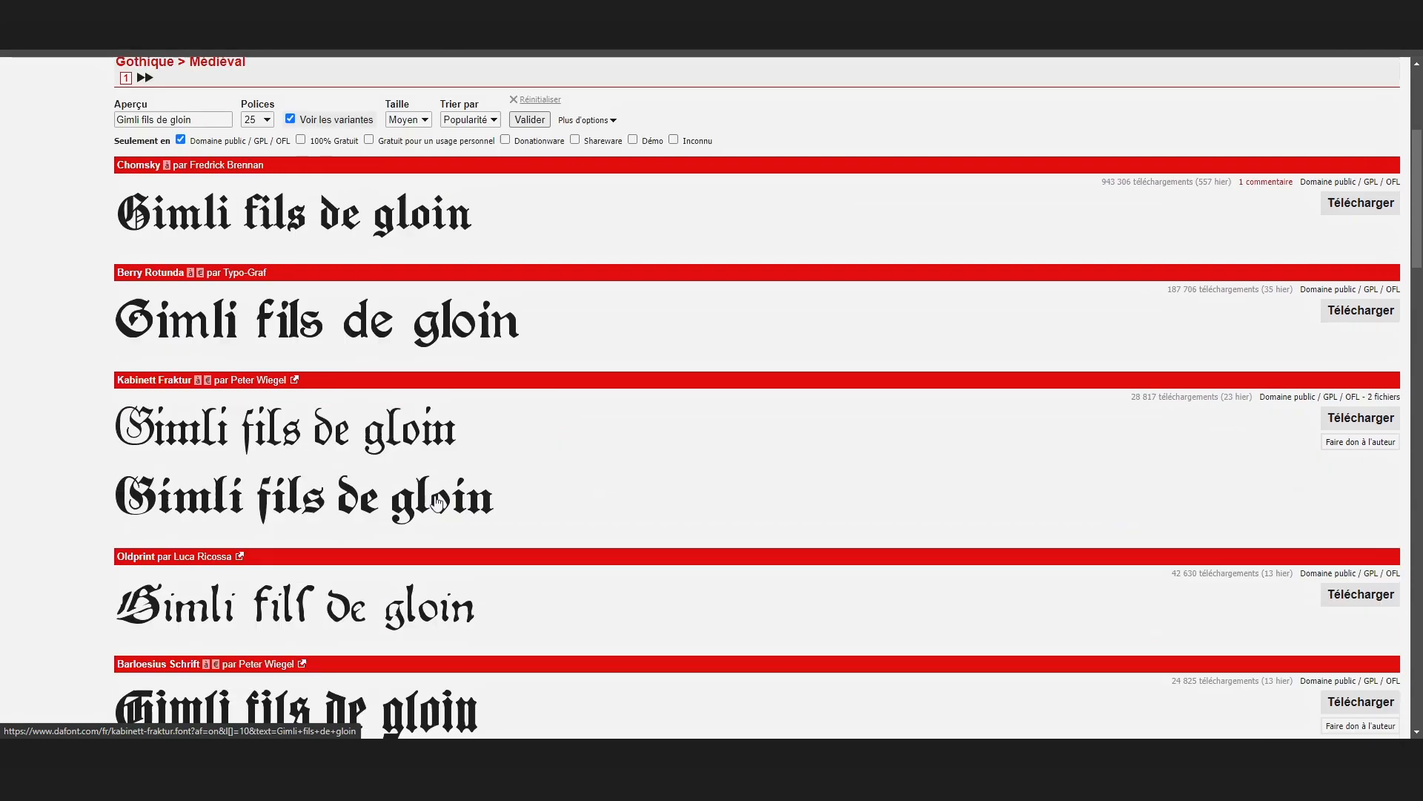
pyautogui.scroll(2, 186, 336)
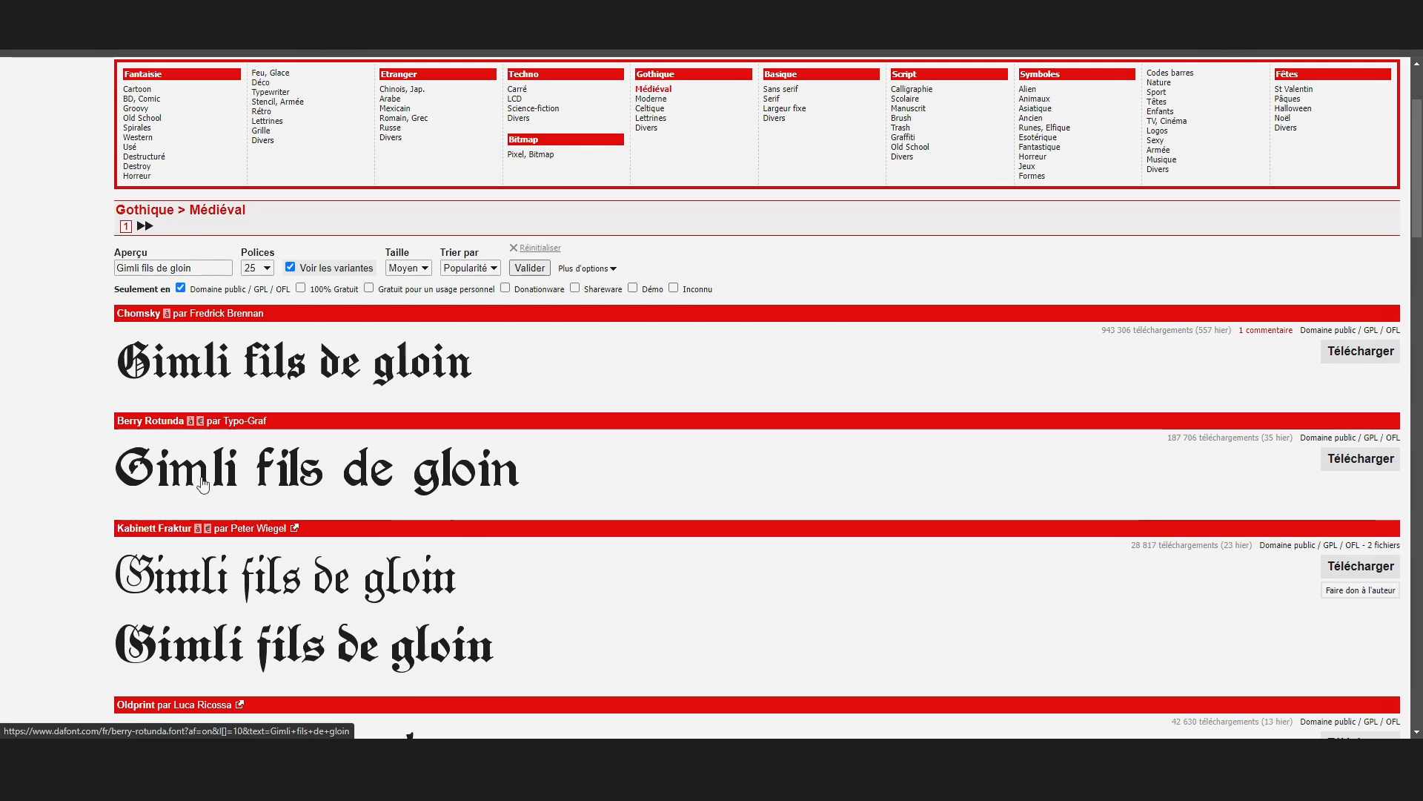
pyautogui.scroll(-10, 359, 613)
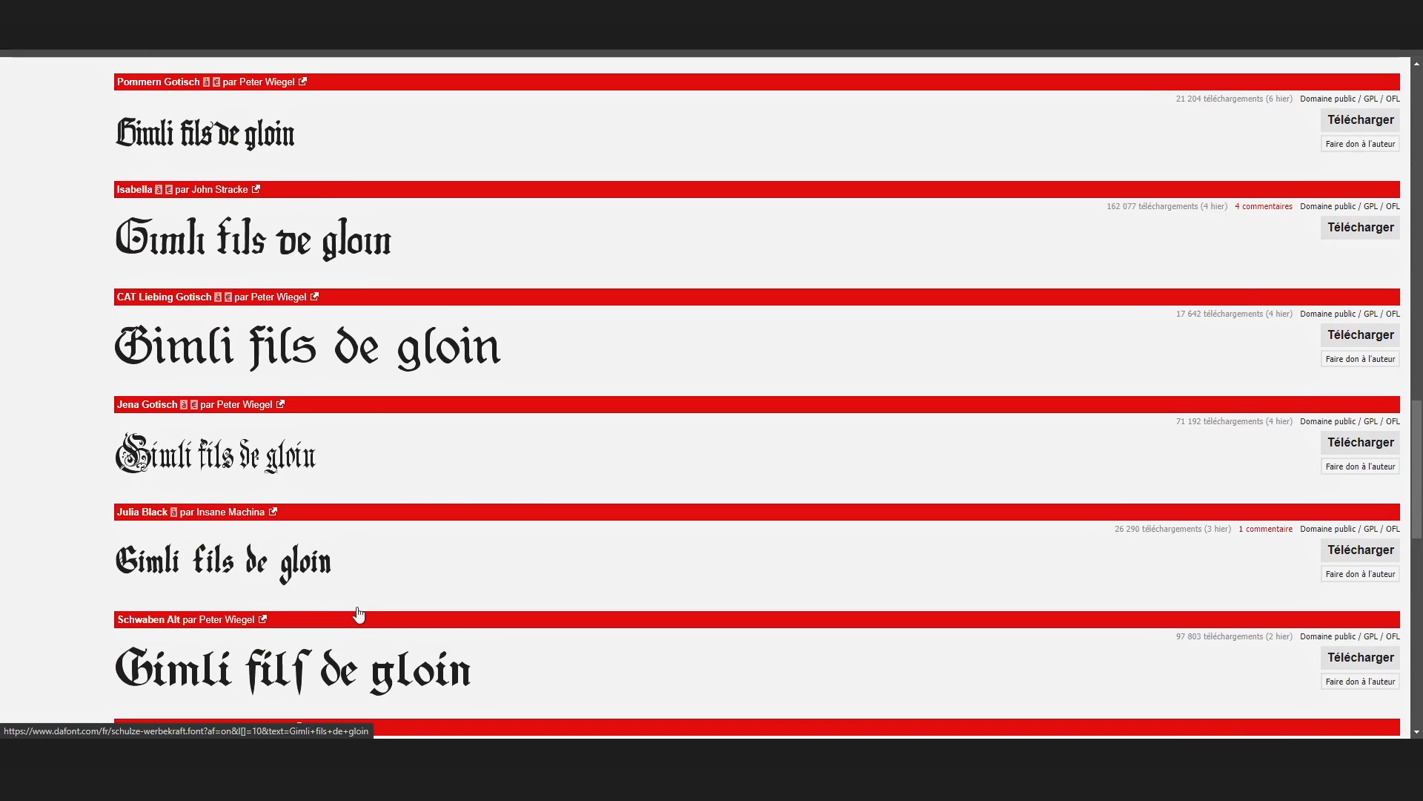
pyautogui.scroll(3, 355, 605)
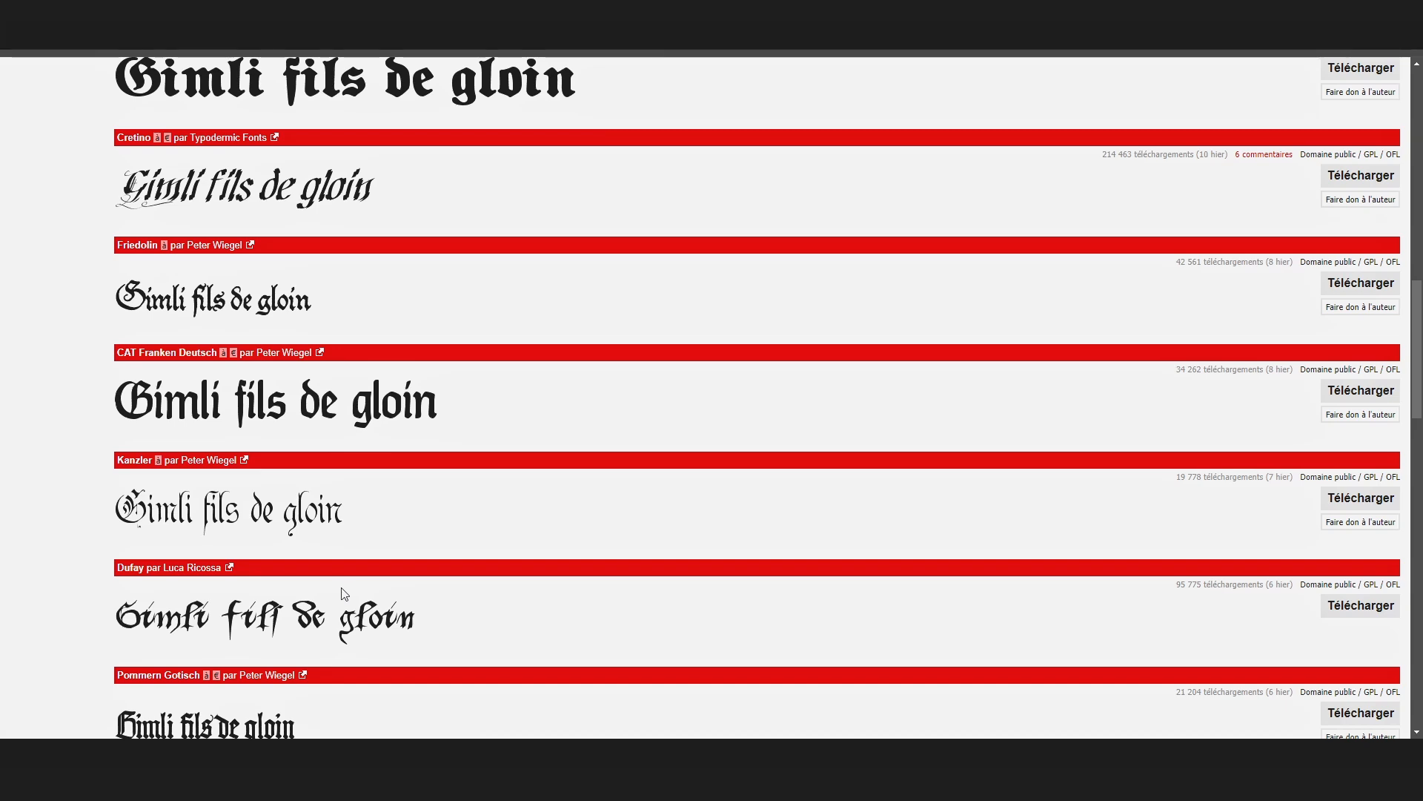
pyautogui.scroll(15, 375, 559)
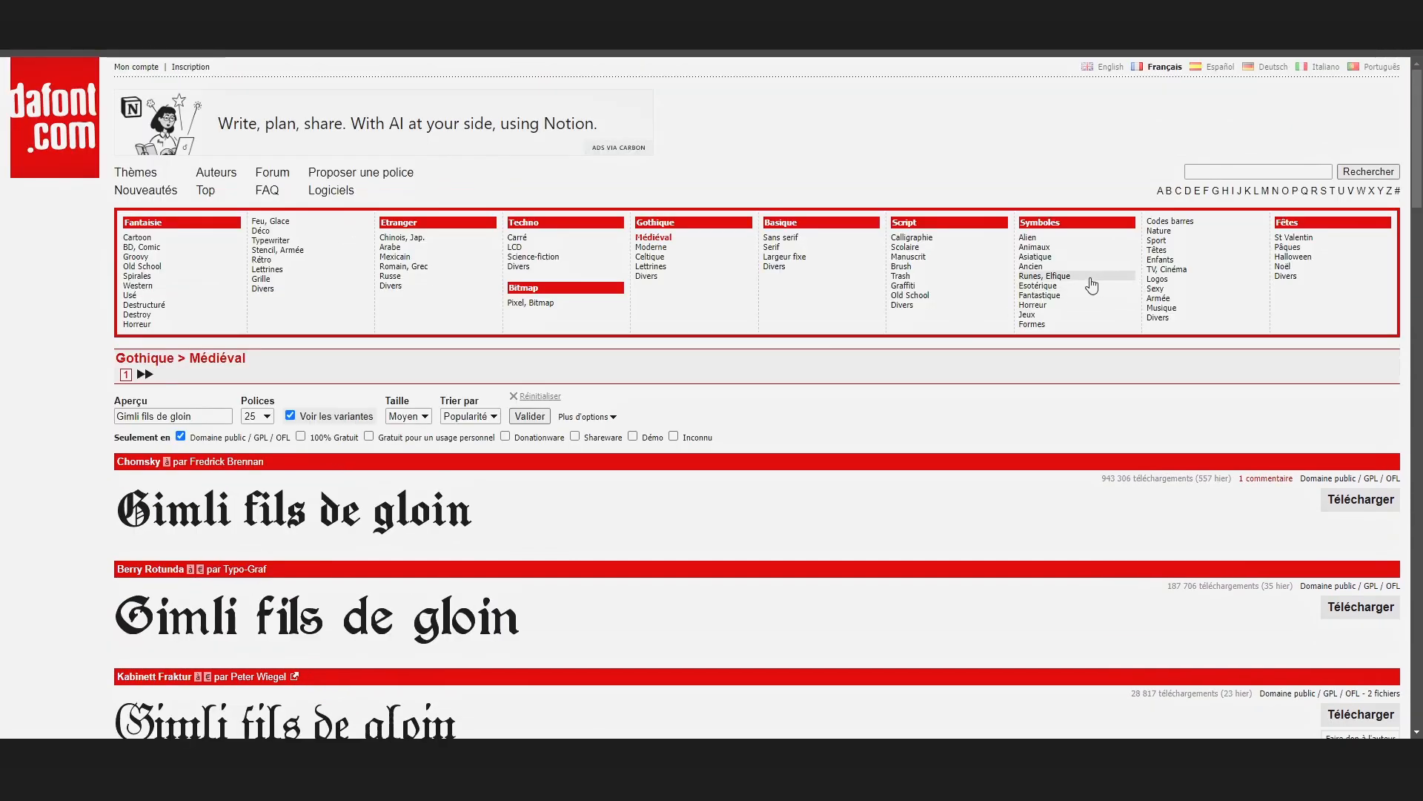
pyautogui.click(1042, 278)
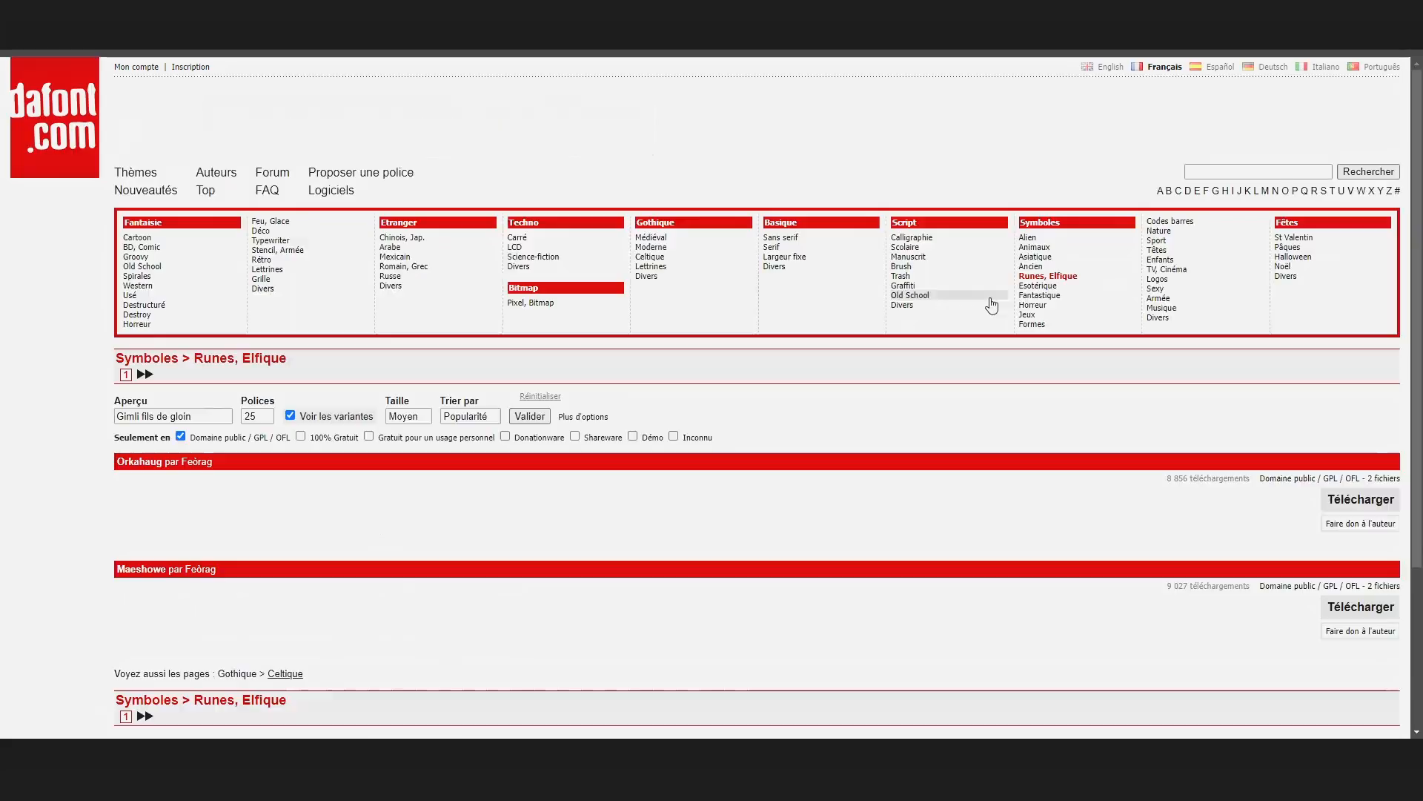
pyautogui.scroll(-1, 232, 458)
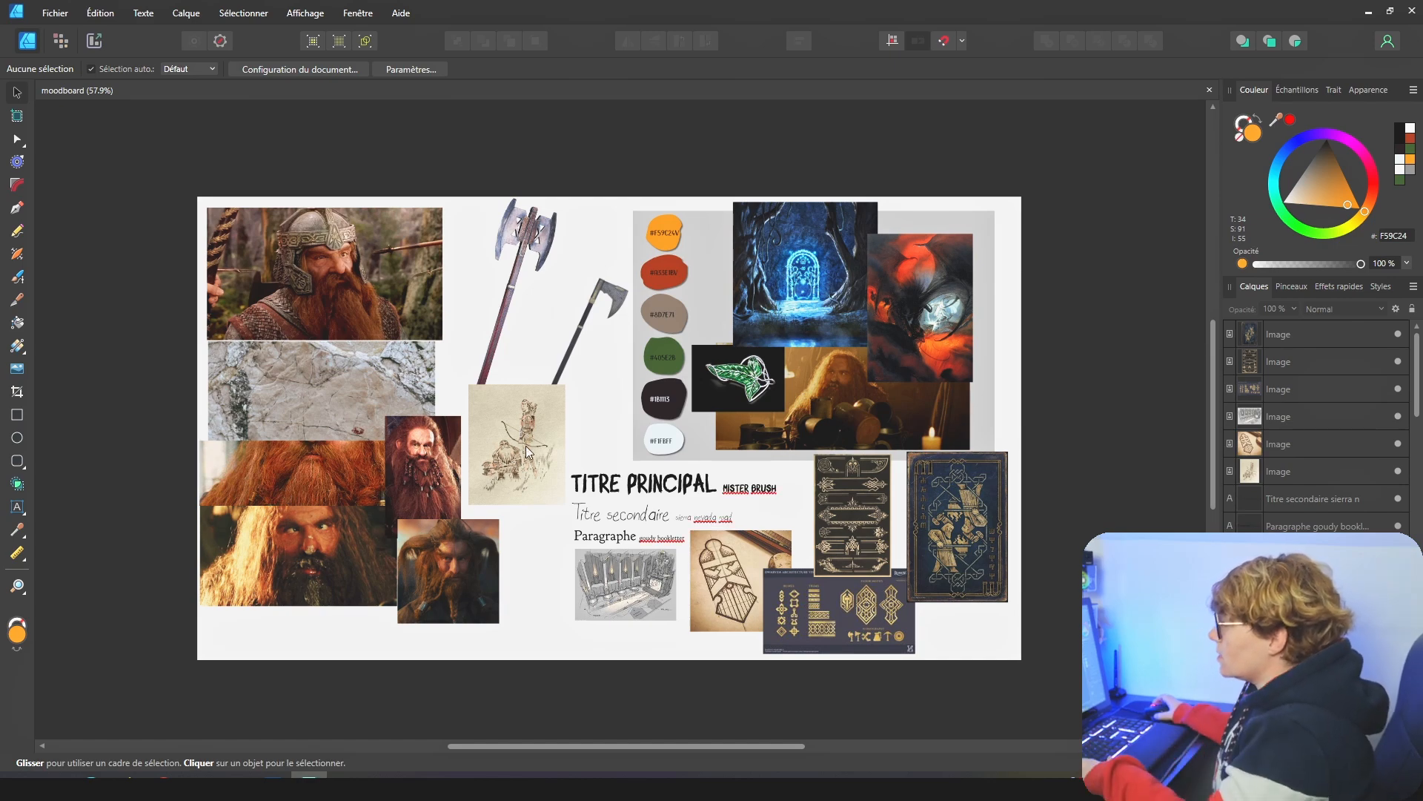
# Examine the sketch of the dwarf and the archer on the moodboard in Affinity Designer
pyautogui.scroll(10, 522, 432)
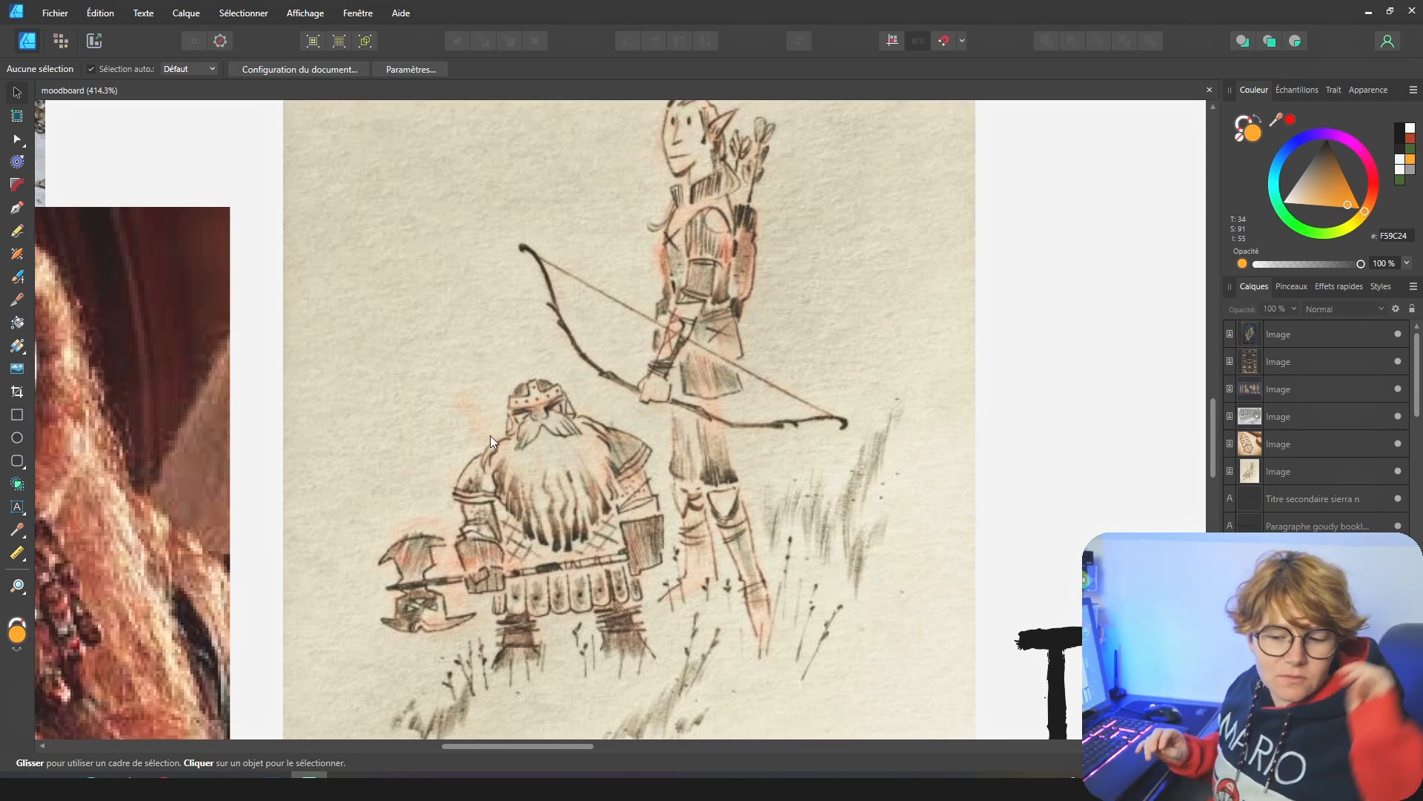
pyautogui.scroll(-6, 476, 439)
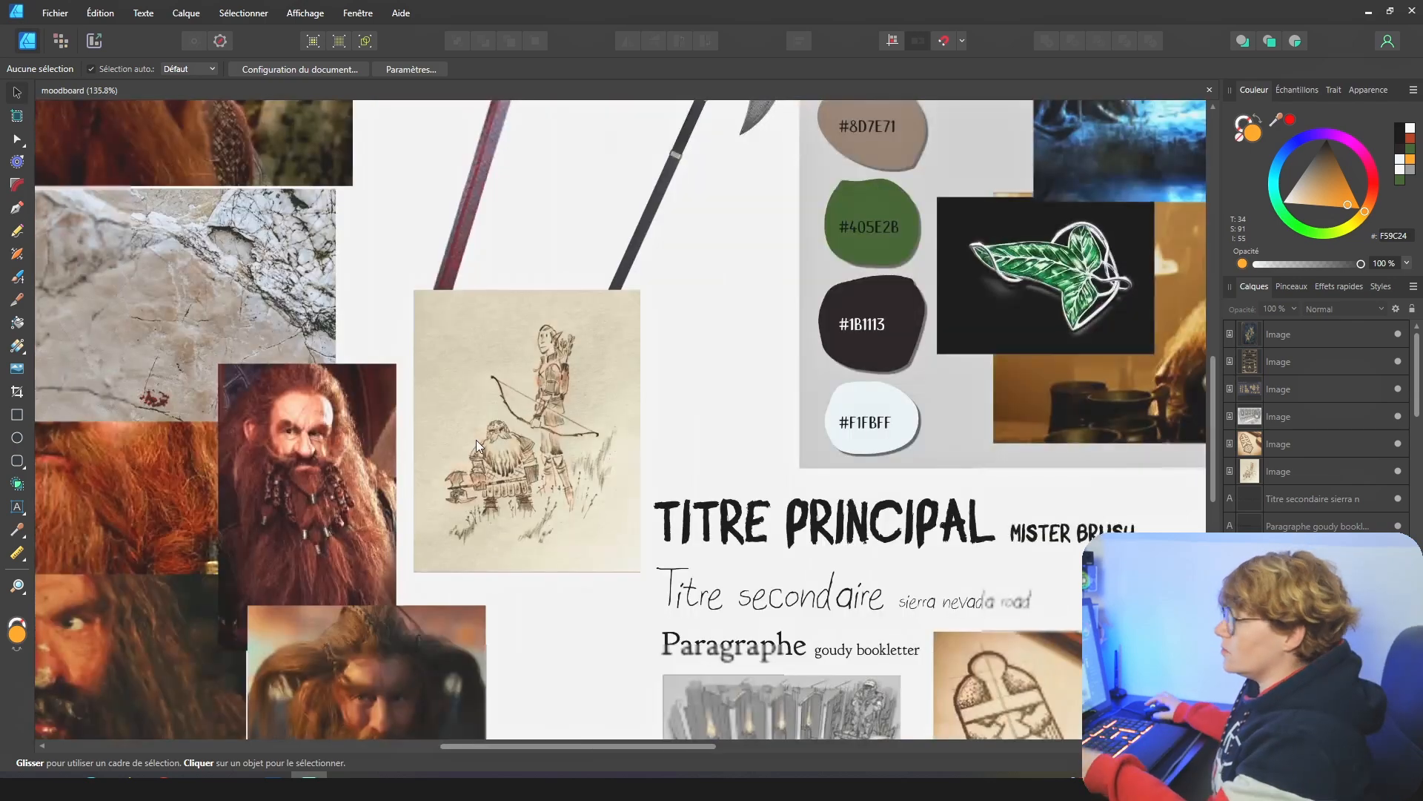
pyautogui.scroll(-3, 476, 439)
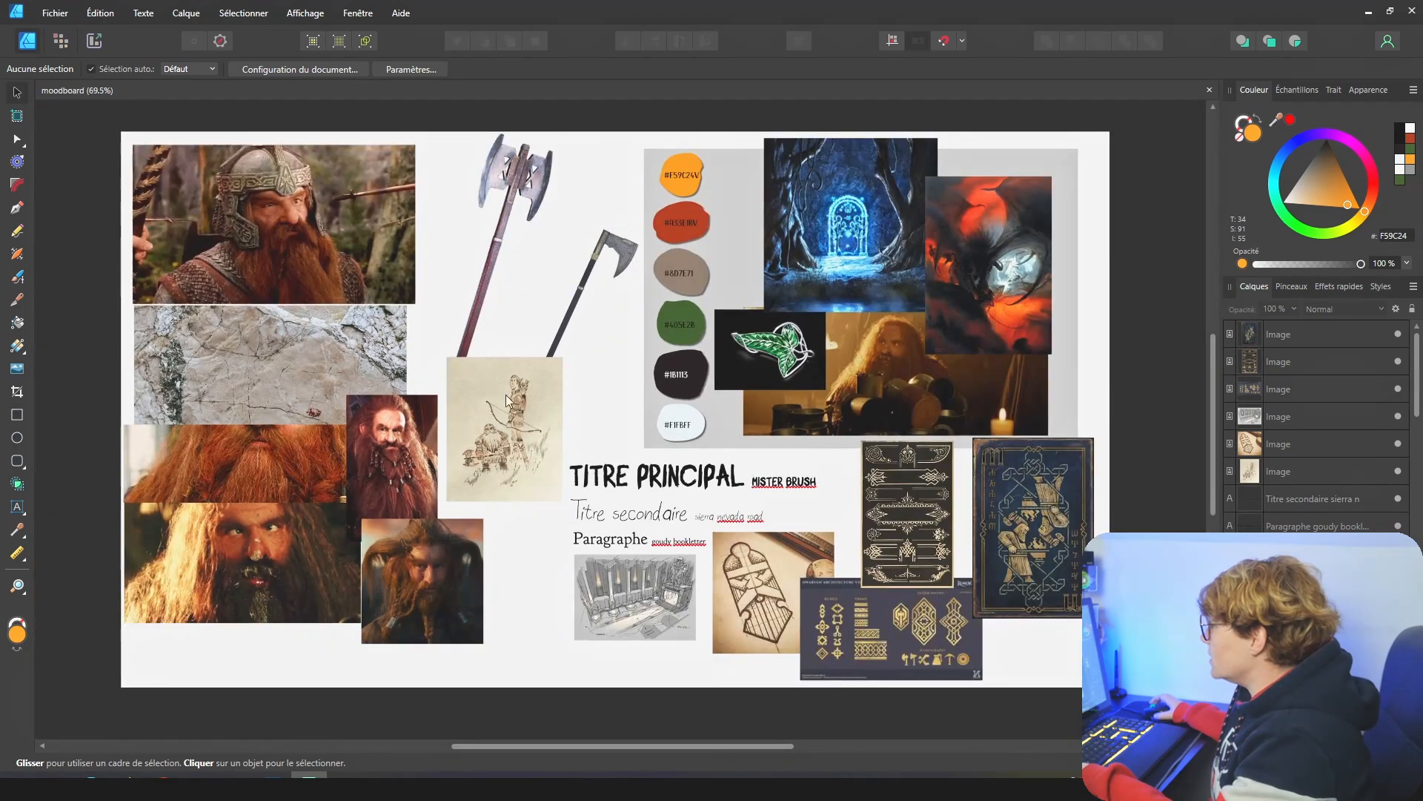
pyautogui.click(547, 280)
pyautogui.moveTo(516, 271); pyautogui.dragTo(545, 276)
pyautogui.hotkey('ctrl', 'z')
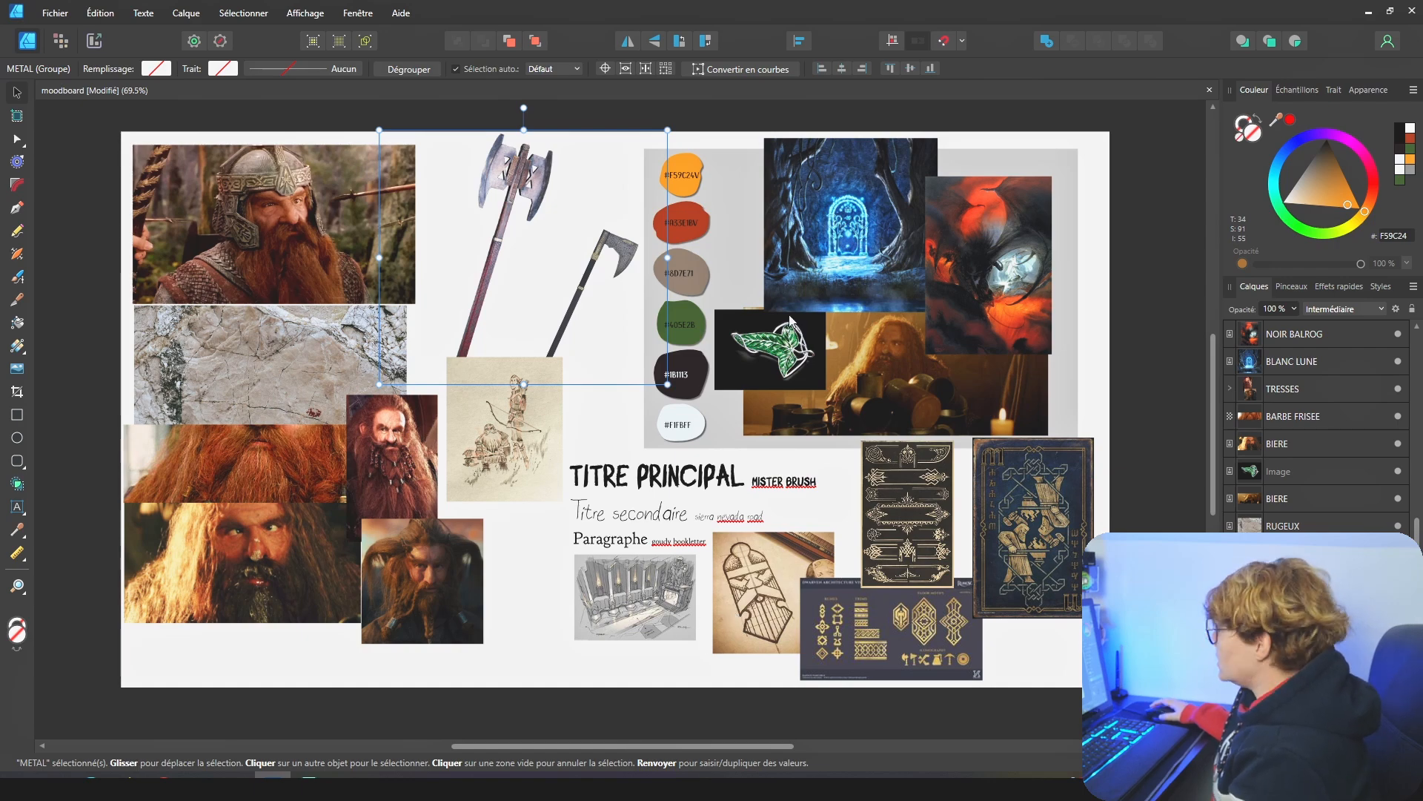
pyautogui.click(1104, 268)
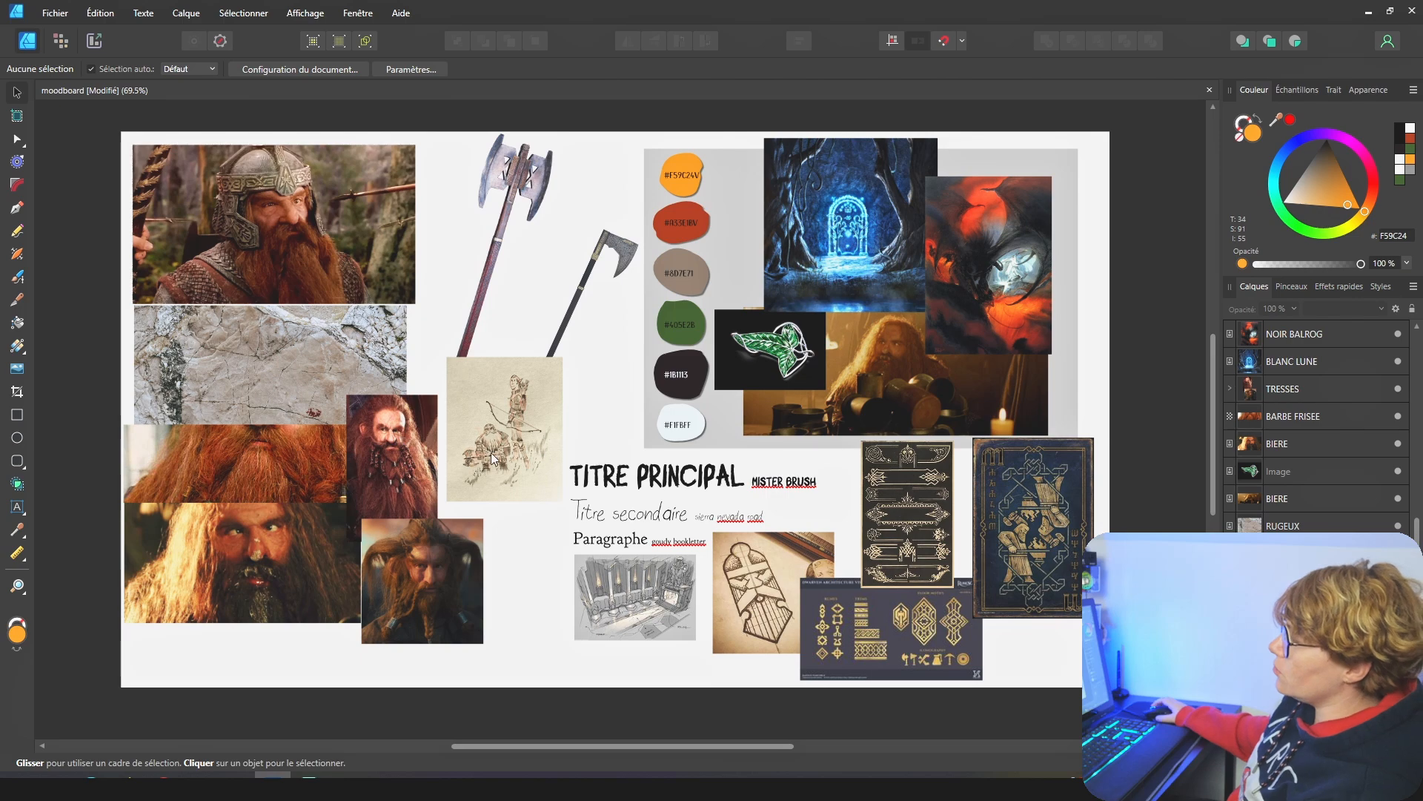
# Trace the left half of the dwarf head sketch, with helmet, eye and moustache, using the Pen tool
pyautogui.scroll(1, 493, 459)
pyautogui.scroll(6, 490, 480)
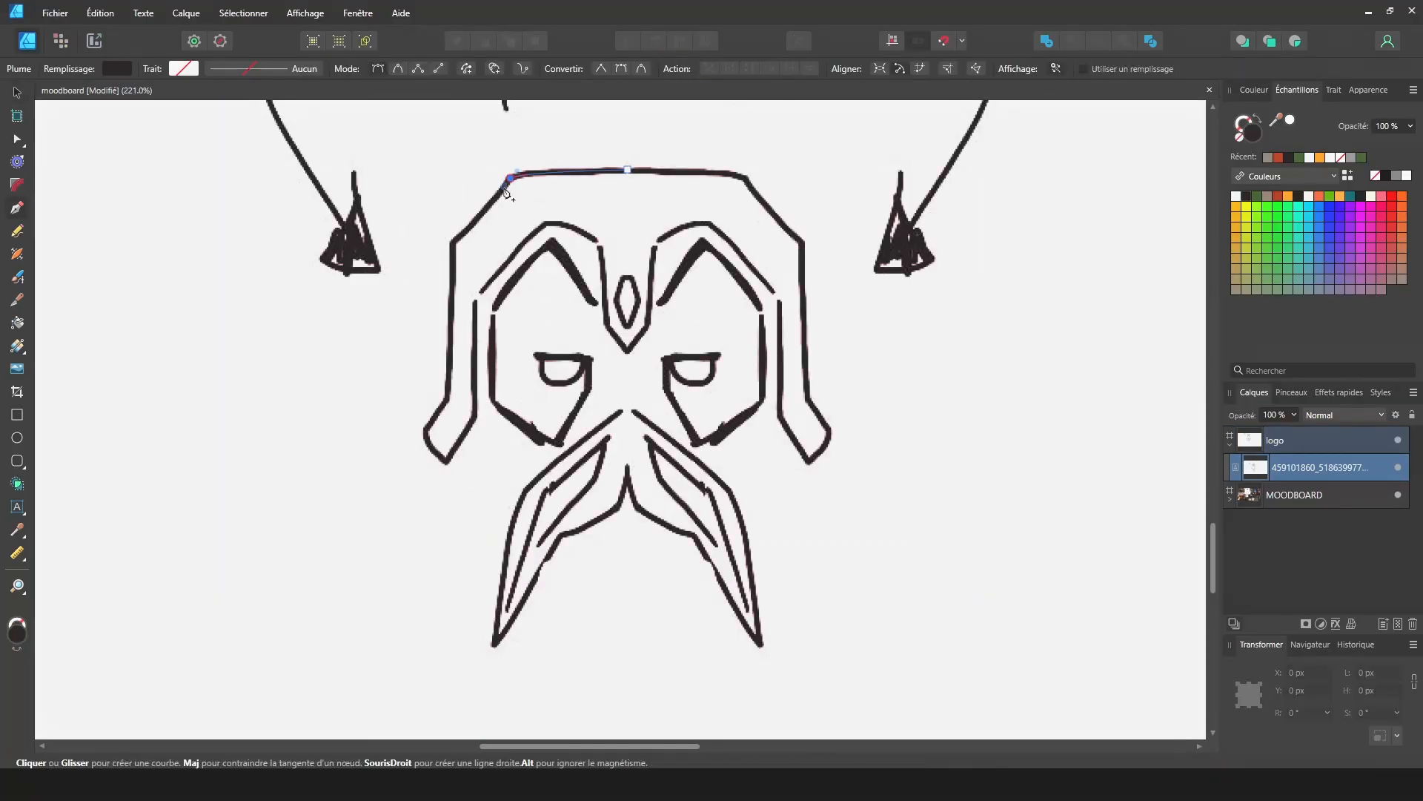
pyautogui.click(586, 374)
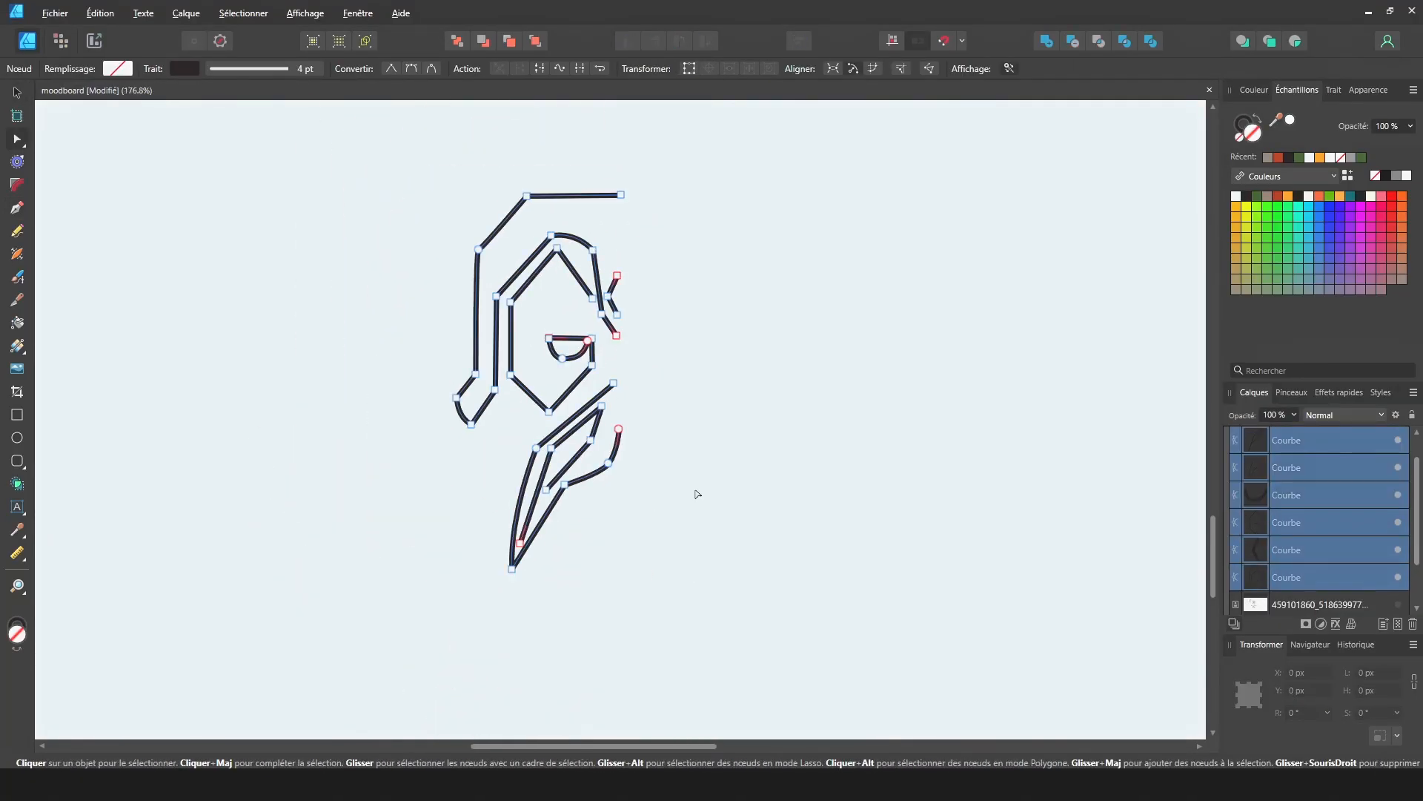
# Draw a vertical centre line beside the traced half face and align the open curve ends to it
pyautogui.scroll(3, 621, 275)
pyautogui.click(621, 195)
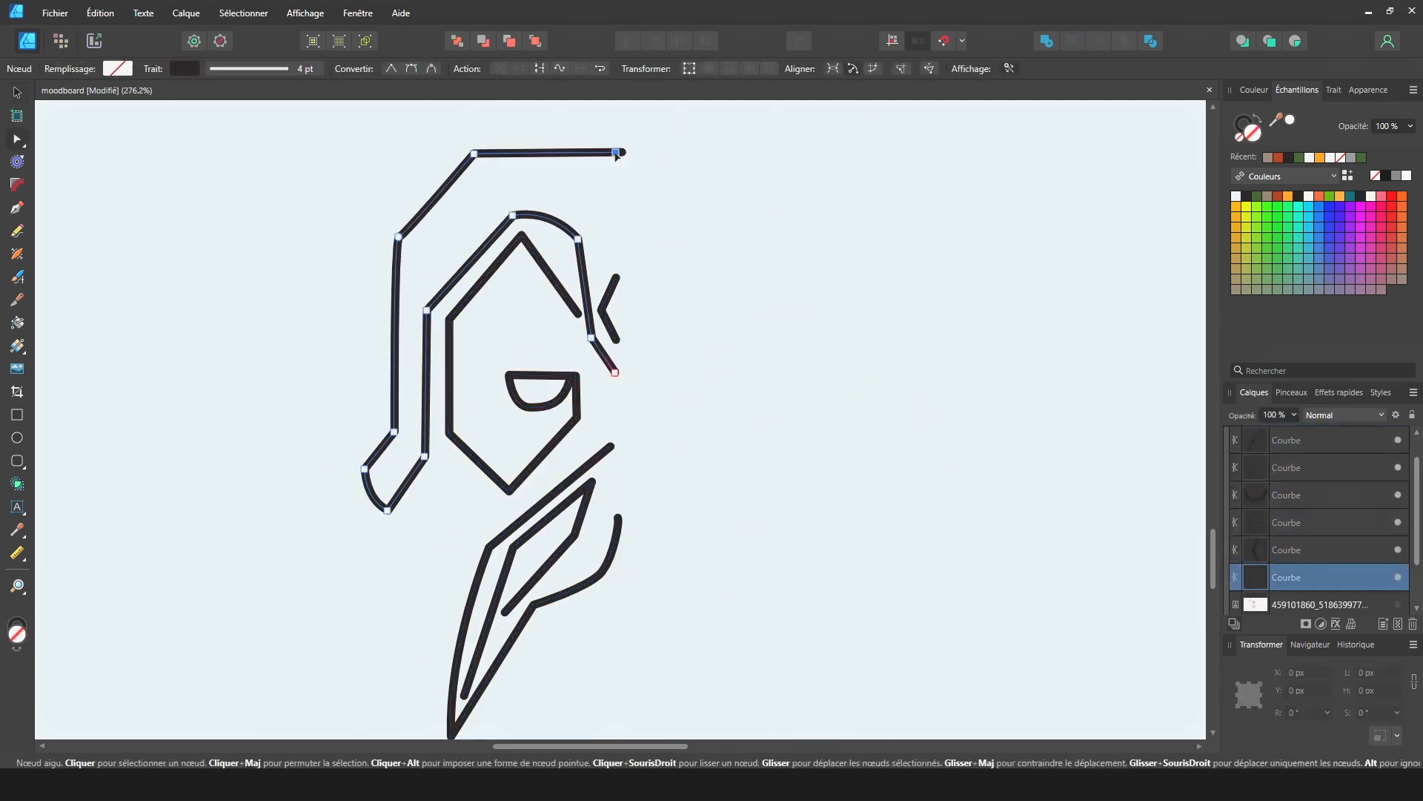
pyautogui.scroll(1, 622, 327)
pyautogui.scroll(3, 608, 593)
pyautogui.click(583, 441)
pyautogui.press('Delete')
pyautogui.press('p')
pyautogui.click(551, 550)
pyautogui.click(589, 420)
pyautogui.press('a')
pyautogui.moveTo(577, 302); pyautogui.dragTo(589, 291)
pyautogui.scroll(-3, 628, 356)
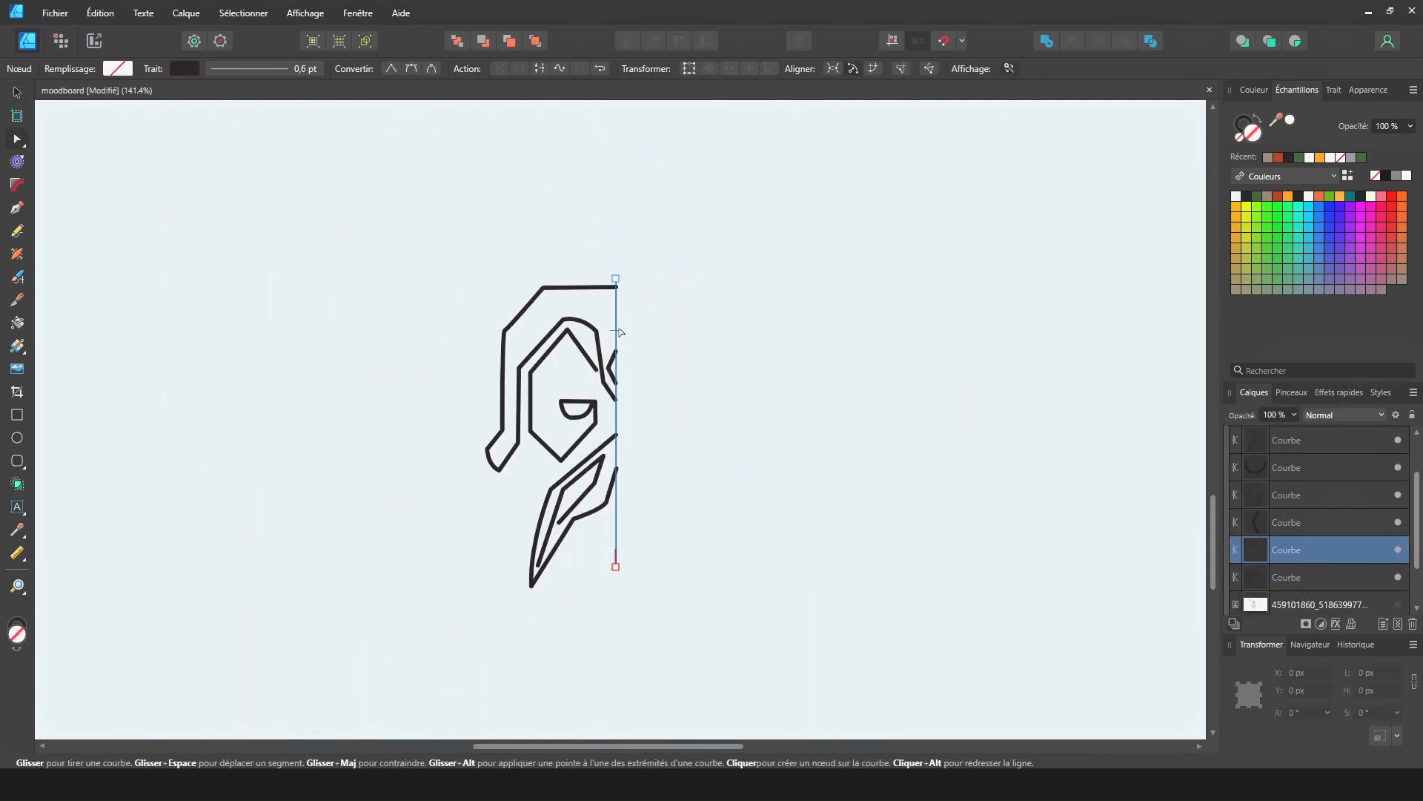
# Vary the stroke width of the eye outline around the peak of the brow with the Stroke Width tool
pyautogui.click(627, 41)
pyautogui.click(17, 253)
pyautogui.moveTo(407, 204); pyautogui.dragTo(414, 212)
pyautogui.hotkey('ctrl', 'z')
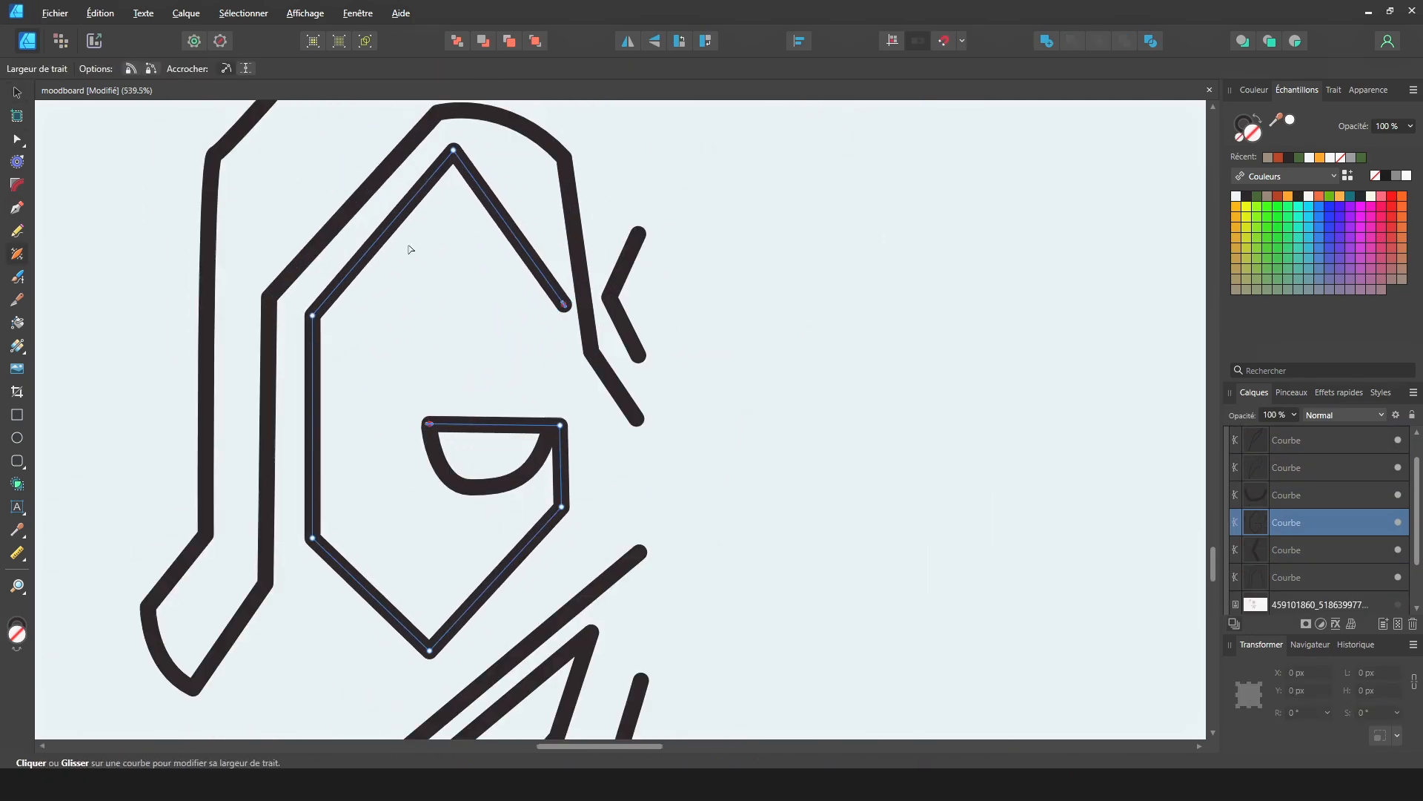
pyautogui.moveTo(453, 149); pyautogui.dragTo(460, 160)
pyautogui.hotkey('ctrl', 'z')
pyautogui.scroll(-1, 444, 371)
# Taper the inner moustache curve to thin lower tips while keeping its upper corner thick
pyautogui.click(341, 415)
pyautogui.moveTo(263, 637); pyautogui.dragTo(267, 638)
pyautogui.moveTo(326, 507); pyautogui.dragTo(330, 510)
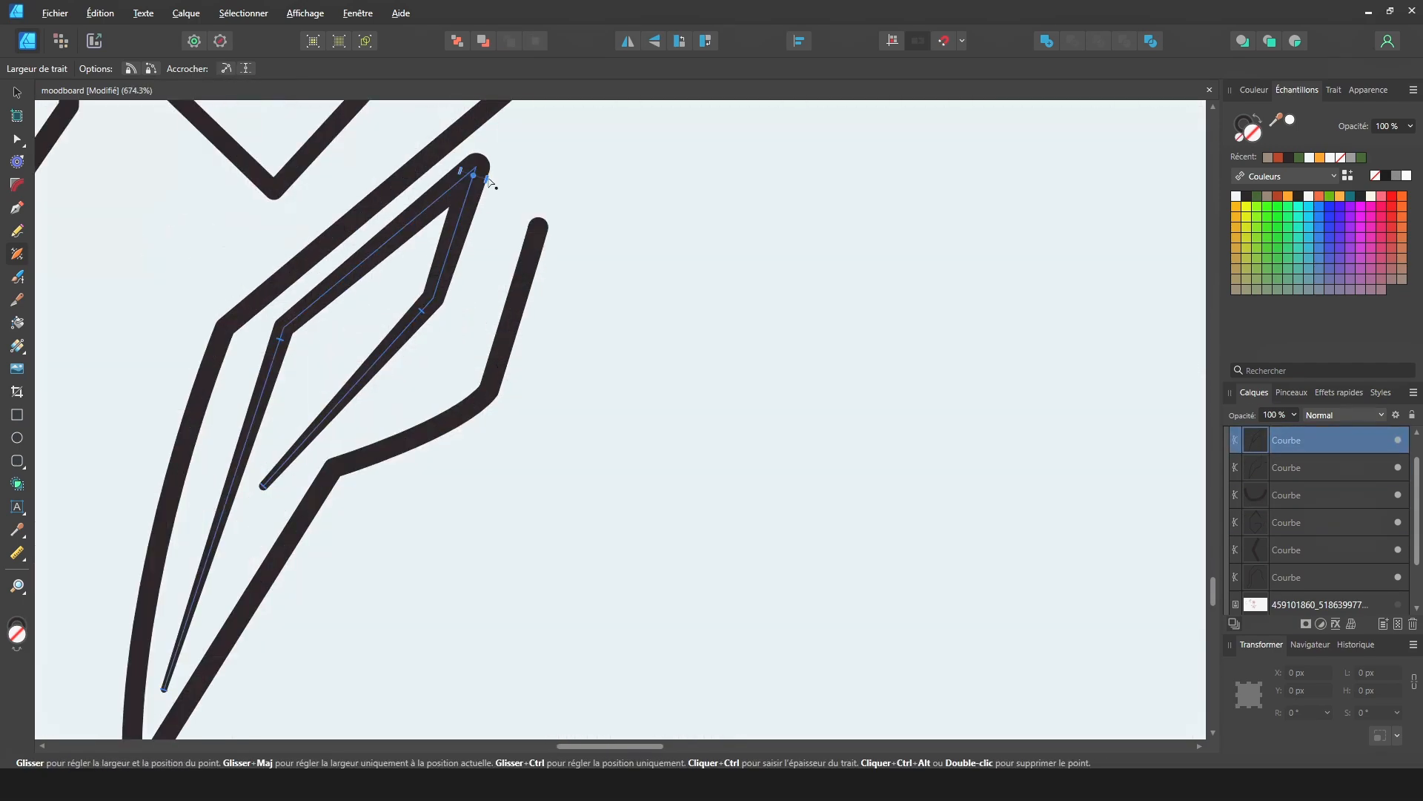
pyautogui.click(331, 371)
pyautogui.moveTo(489, 333); pyautogui.dragTo(486, 330)
# Duplicate all the half-face curves and flip the copy horizontally to complete the dwarf face
pyautogui.press('v')
pyautogui.hotkey('ctrl', 'a')
pyautogui.hotkey('ctrl', 'j')
pyautogui.click(628, 41)
# Place a copy of the complete dwarf face to the right of the original
pyautogui.scroll(-4, 454, 277)
pyautogui.click(455, 276)
pyautogui.hotkey('ctrl', 'a')
pyautogui.moveTo(455, 276); pyautogui.dragTo(851, 276)
# Shape a stroke pressure profile with a full-width midpoint and equally narrowed ends
pyautogui.scroll(3, 883, 280)
pyautogui.press('a')
pyautogui.click(249, 68)
pyautogui.scroll(-3, 438, 158)
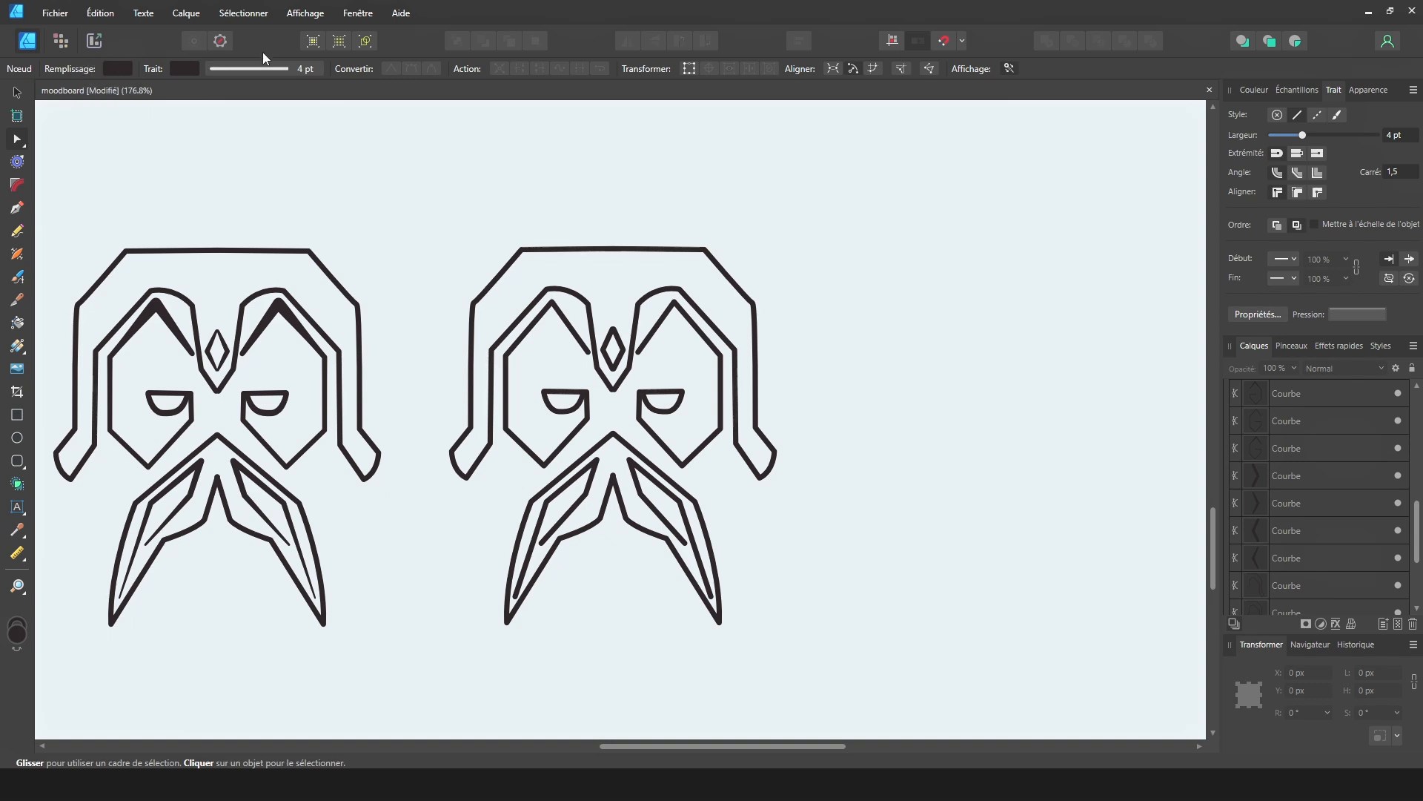
pyautogui.click(249, 68)
pyautogui.click(295, 300)
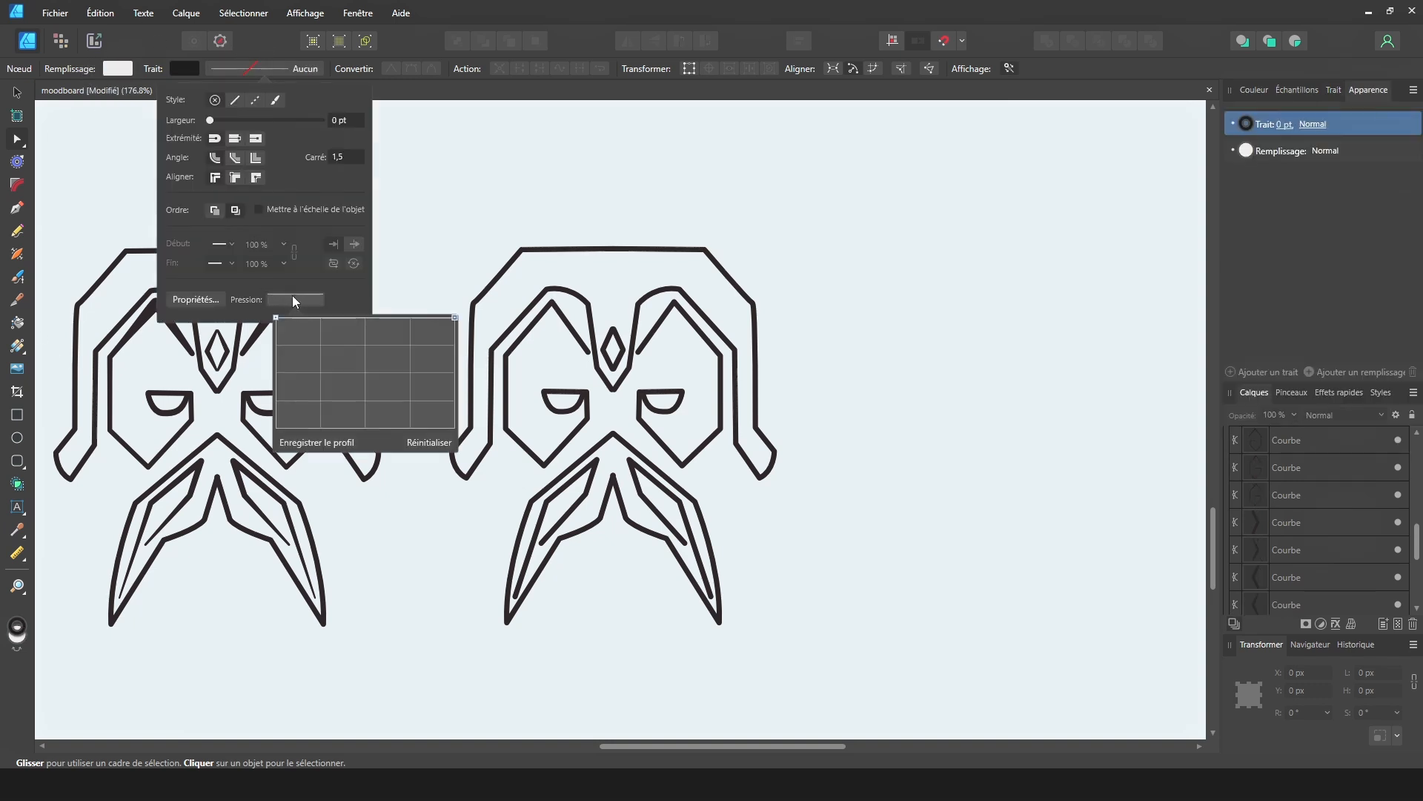
pyautogui.moveTo(359, 323)
pyautogui.mouseDown()
pyautogui.moveTo(364, 348)
pyautogui.moveTo(362, 314)
pyautogui.mouseUp()
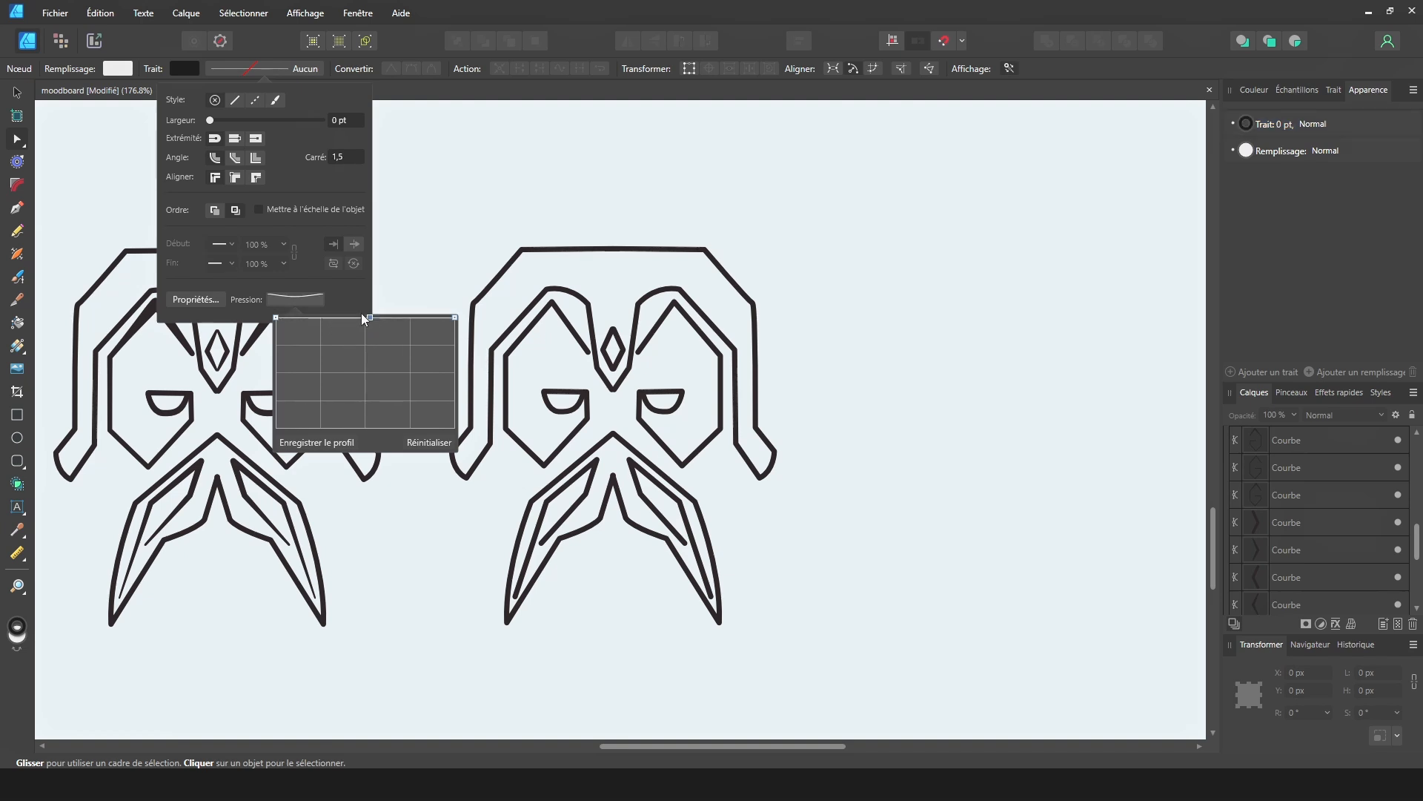
pyautogui.moveTo(275, 316); pyautogui.dragTo(275, 336)
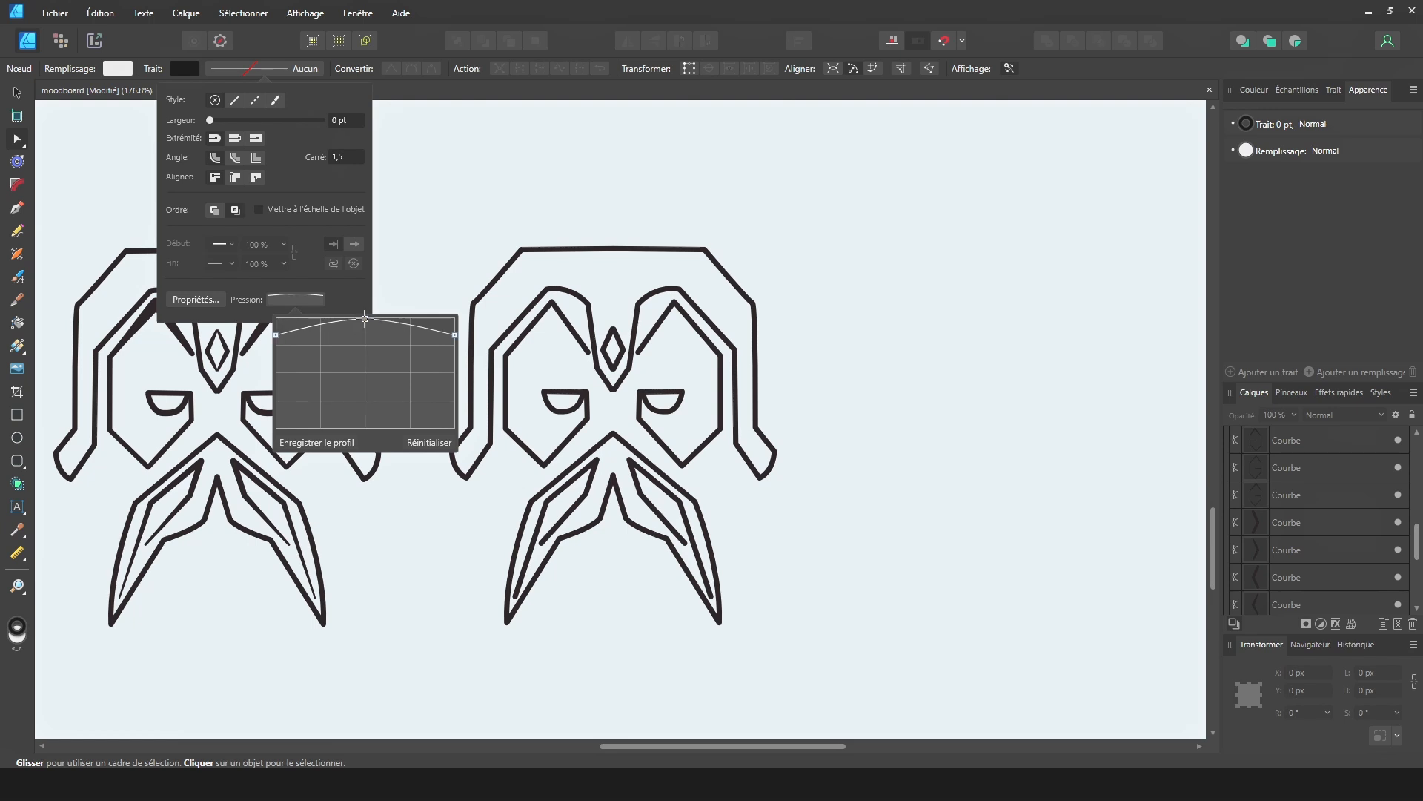
# Merge all the selected shapes of the right-hand dwarf face into one with the boolean Add operation
pyautogui.click(536, 231)
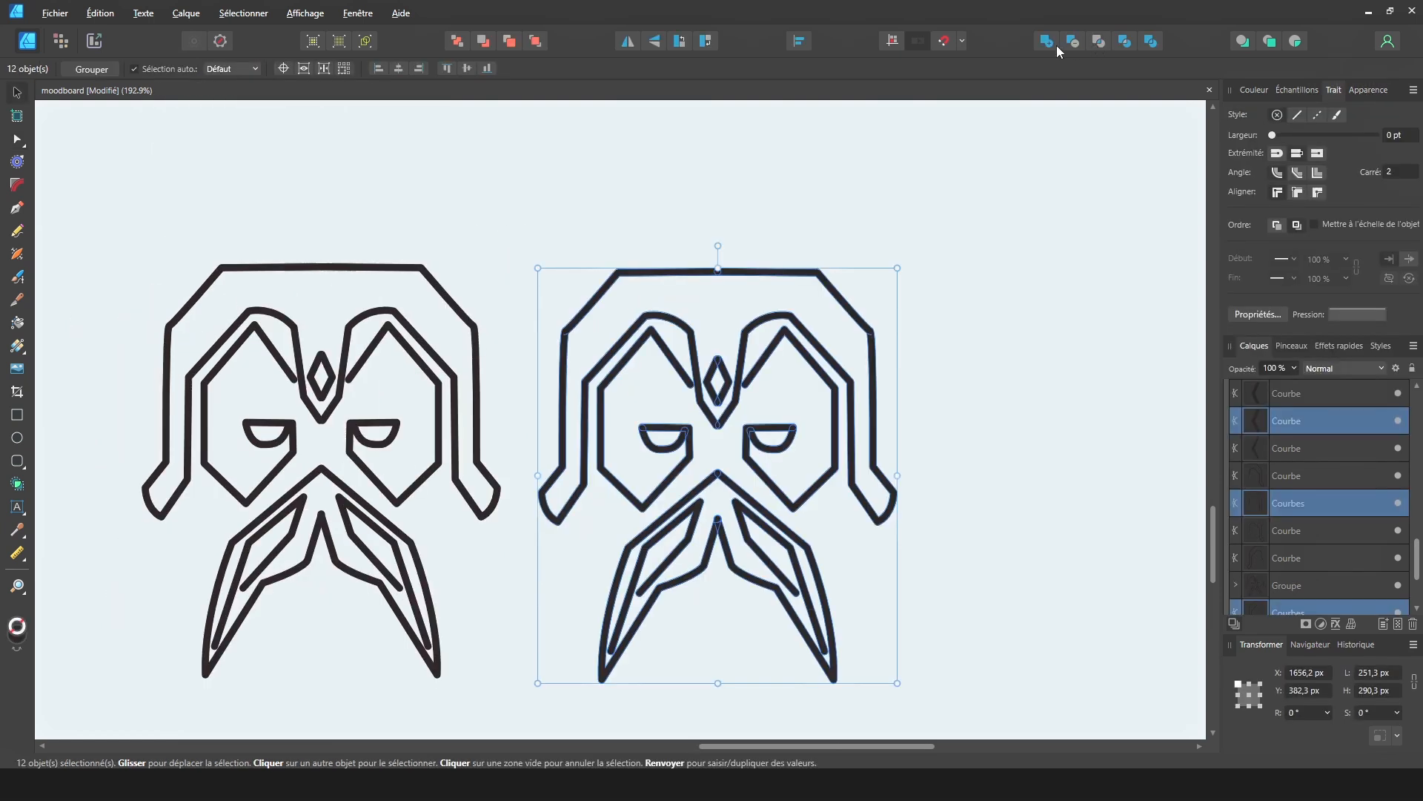
pyautogui.click(1047, 43)
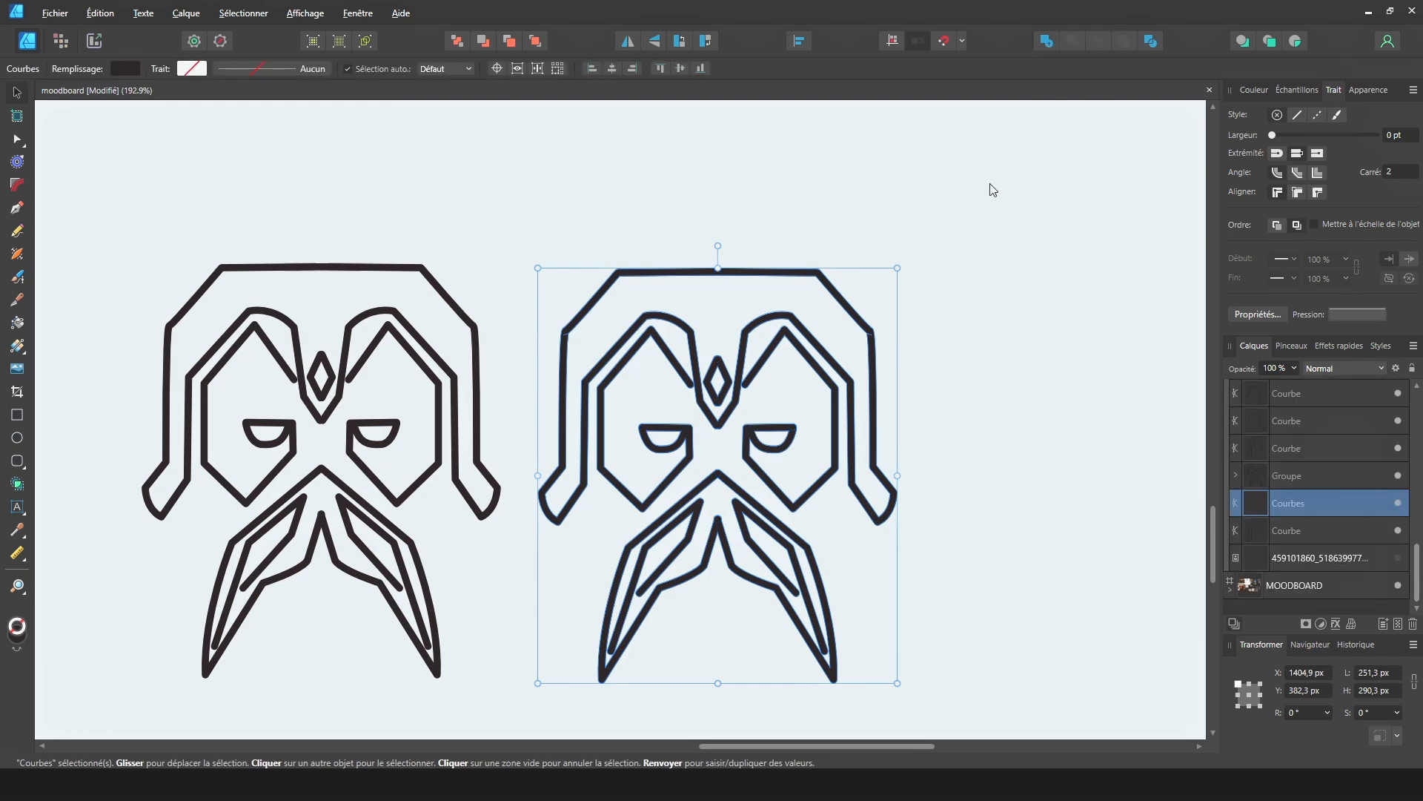
# Inspect the curves inside the stroke-based middle dwarf face and compare them with the merged right-hand face
pyautogui.scroll(1, 608, 464)
pyautogui.scroll(-3, 575, 472)
pyautogui.scroll(-1, 368, 187)
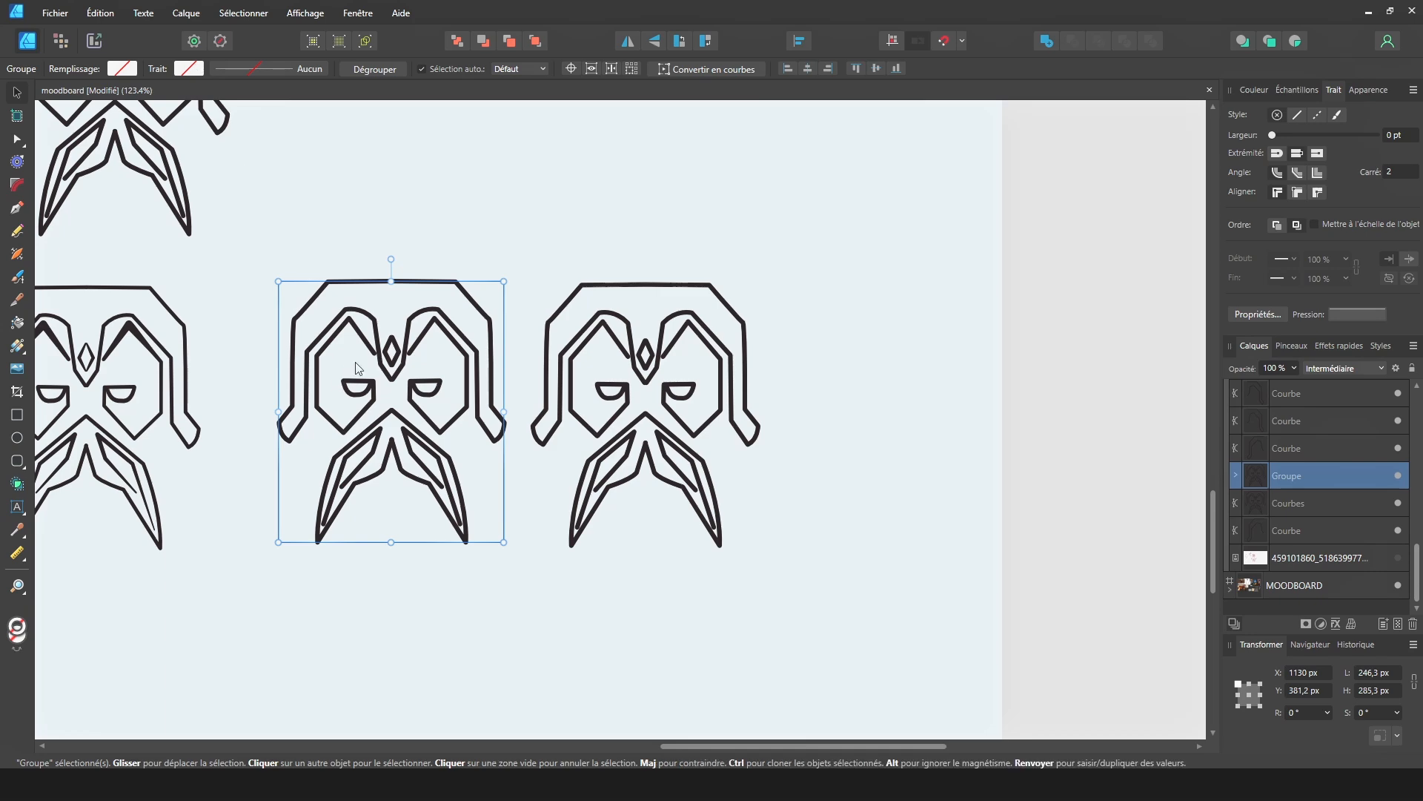
pyautogui.scroll(4, 434, 382)
pyautogui.scroll(2, 434, 381)
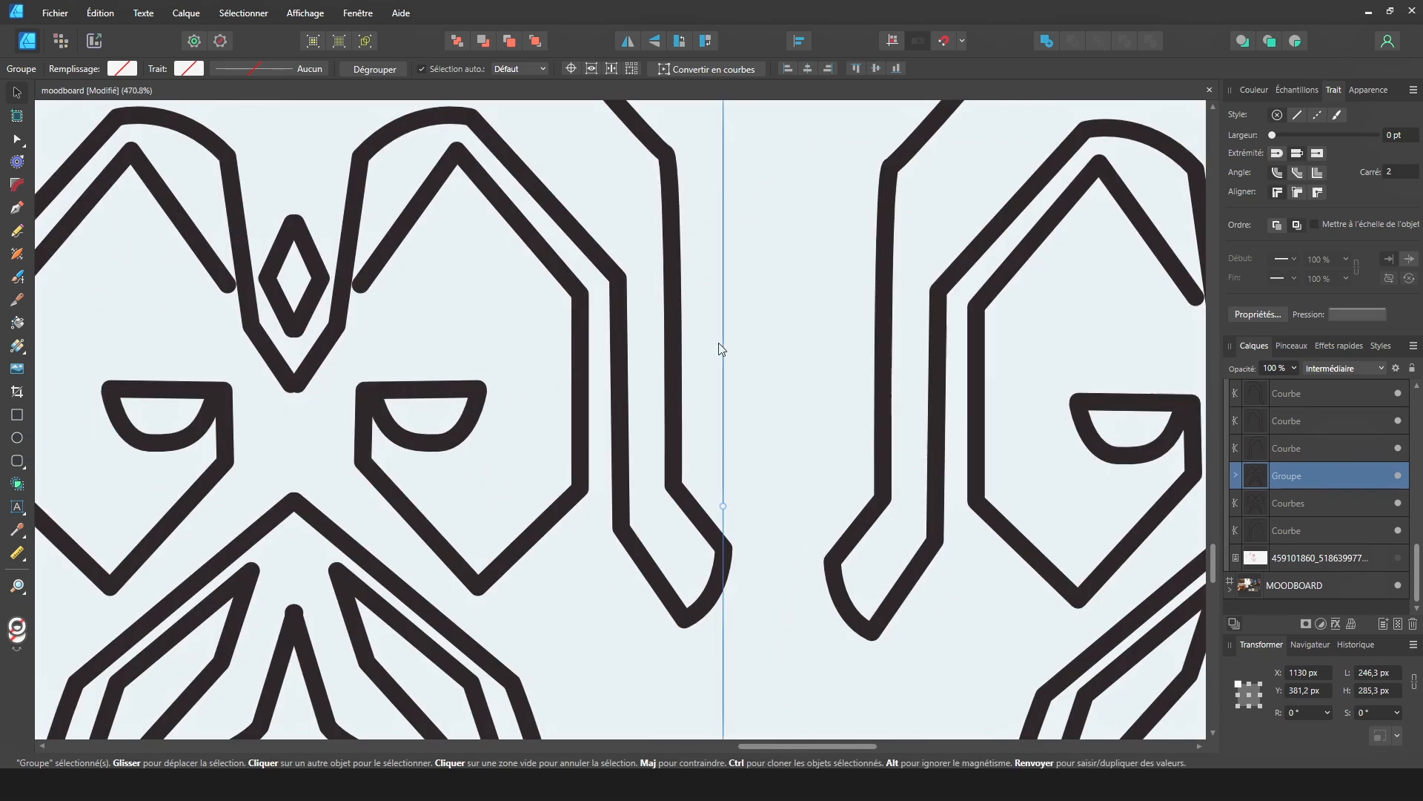
pyautogui.doubleClick(670, 357)
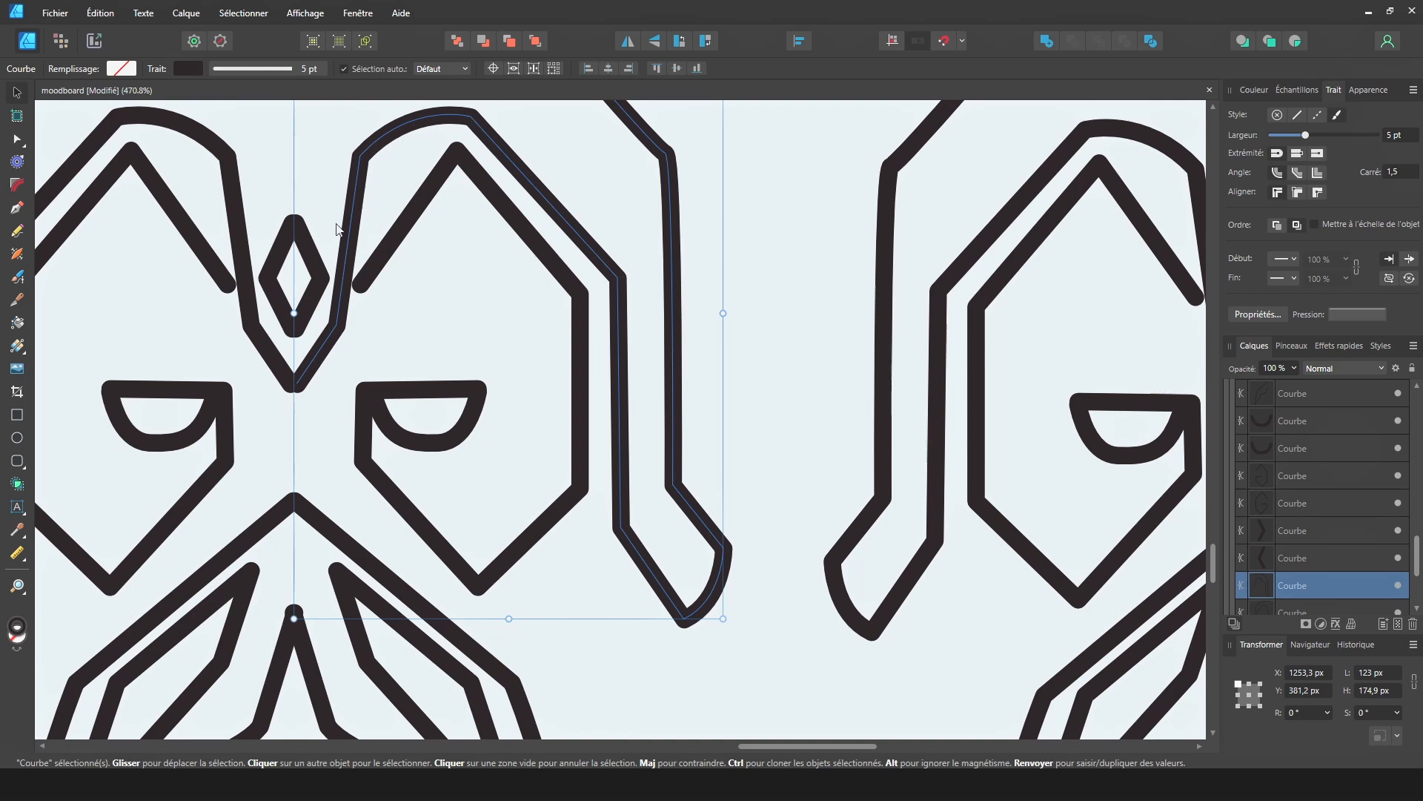
pyautogui.scroll(-6, 331, 353)
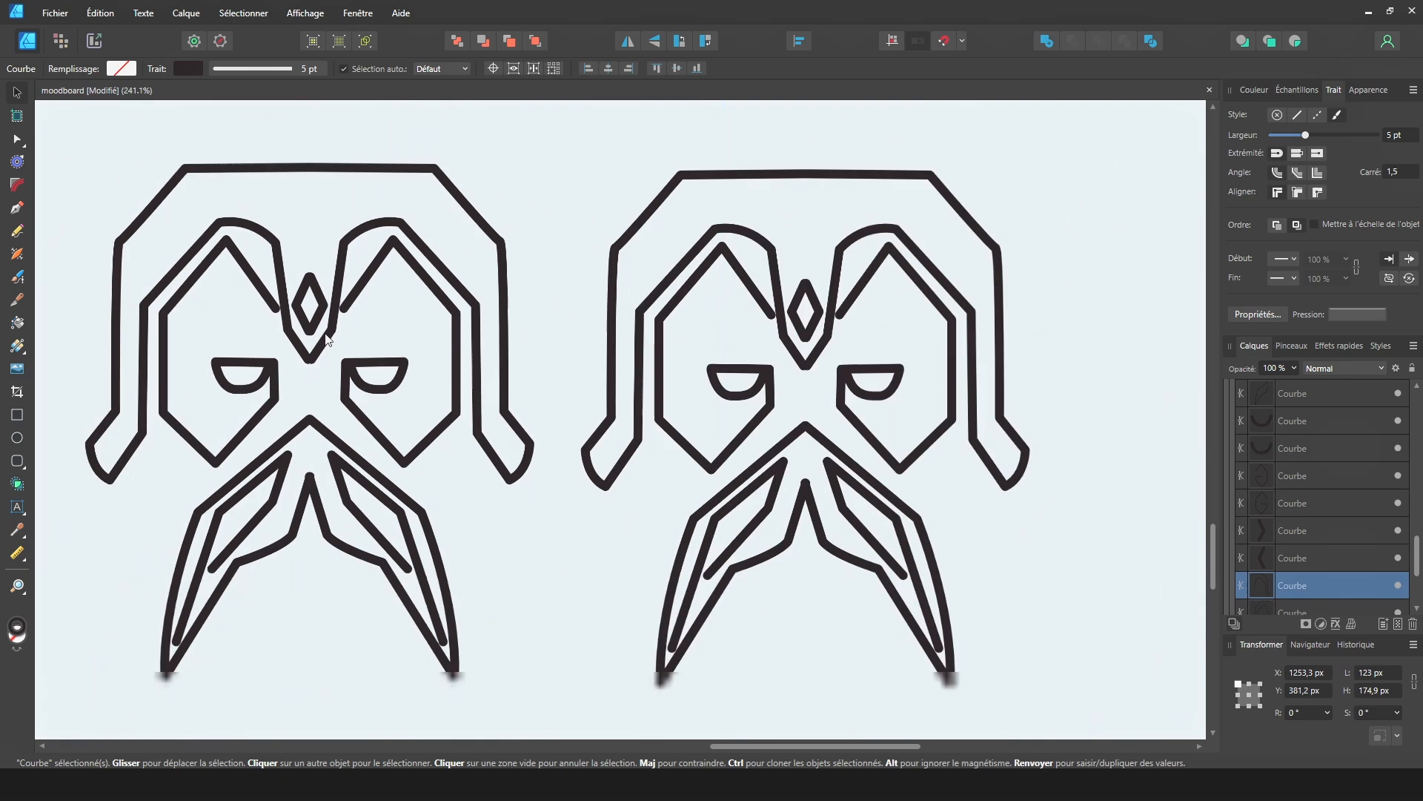
pyautogui.click(343, 238)
pyautogui.click(316, 317)
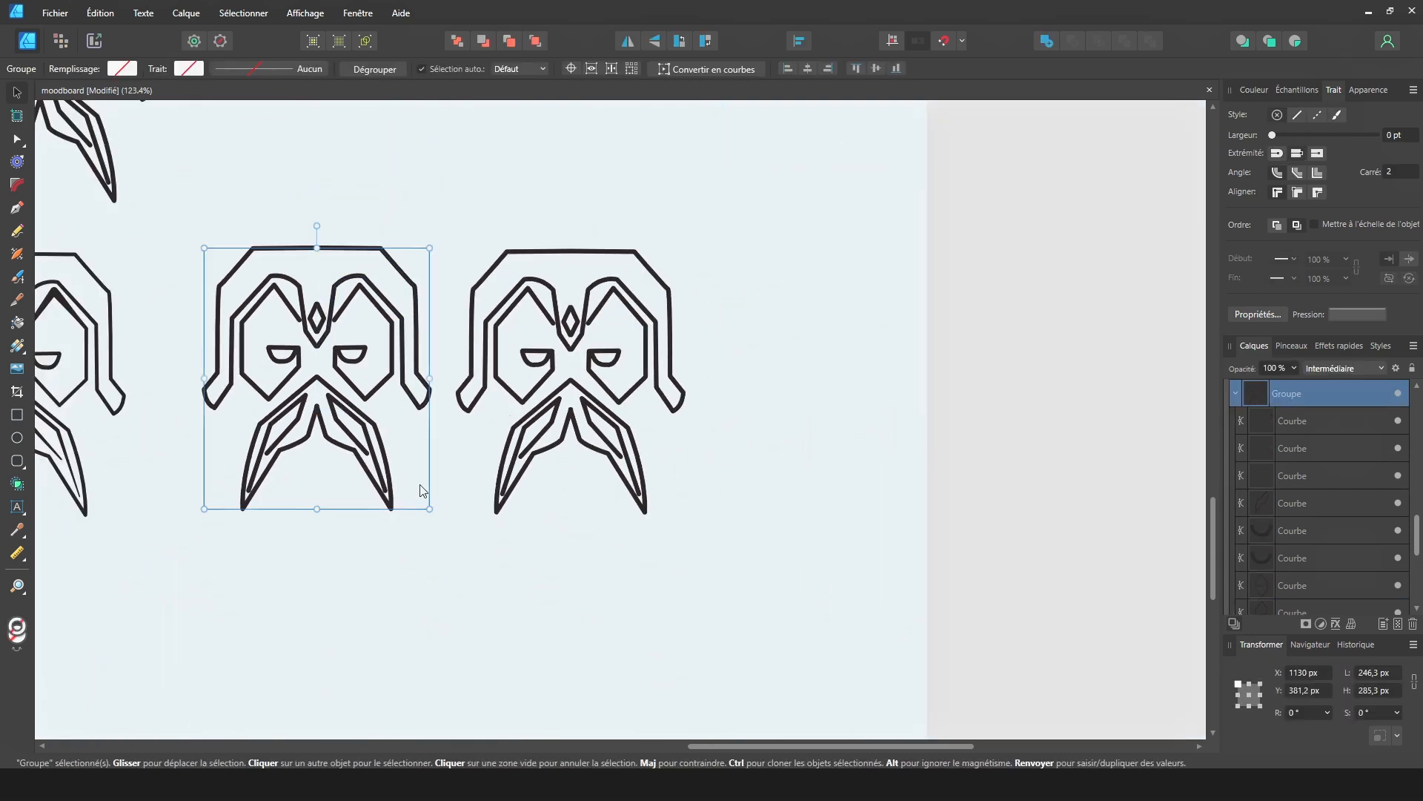
# Try scaling down the stroke-based middle face group, undo it, and try resizing the merged right-hand face
pyautogui.moveTo(432, 510); pyautogui.dragTo(246, 308)
pyautogui.hotkey('ctrl', 'z')
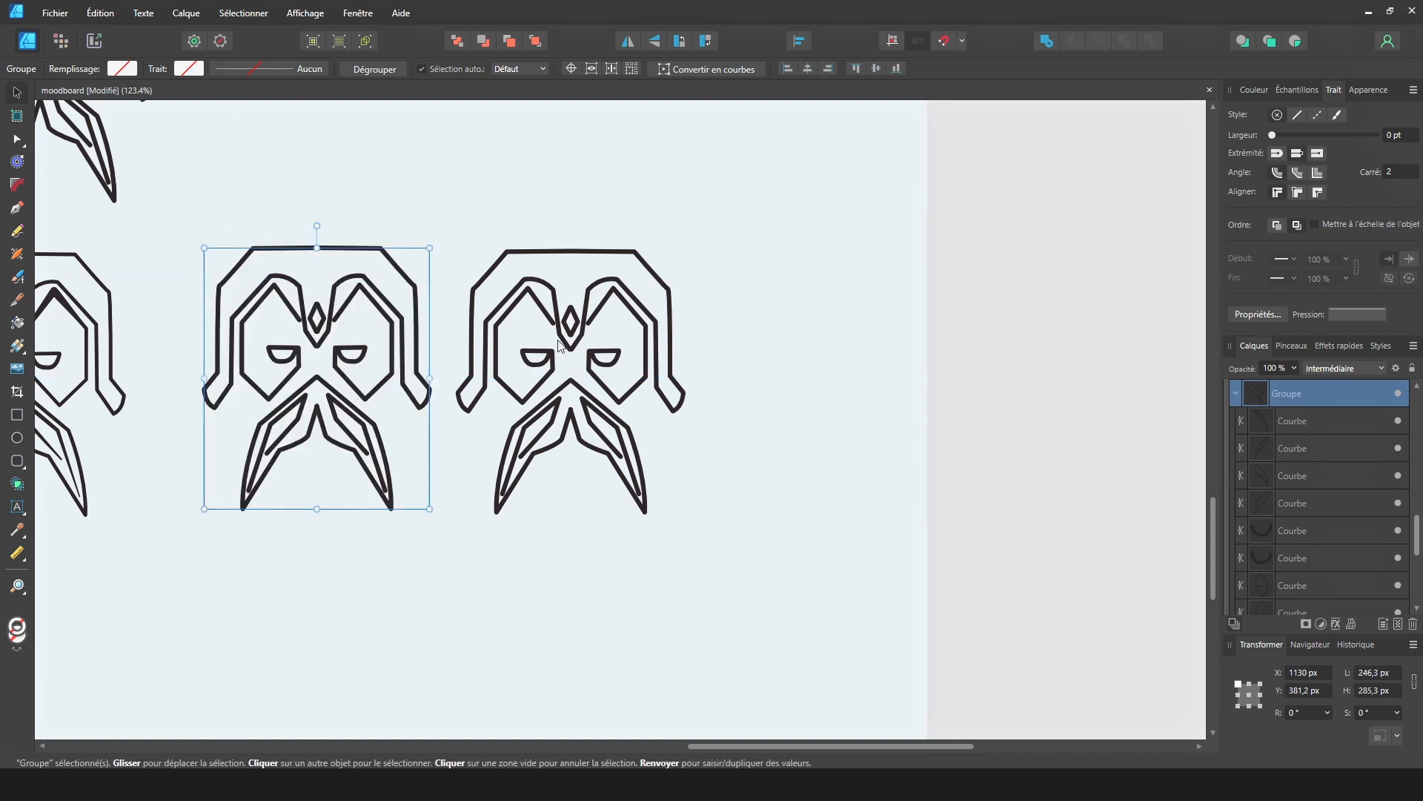
pyautogui.click(578, 351)
pyautogui.moveTo(682, 514); pyautogui.dragTo(710, 519)
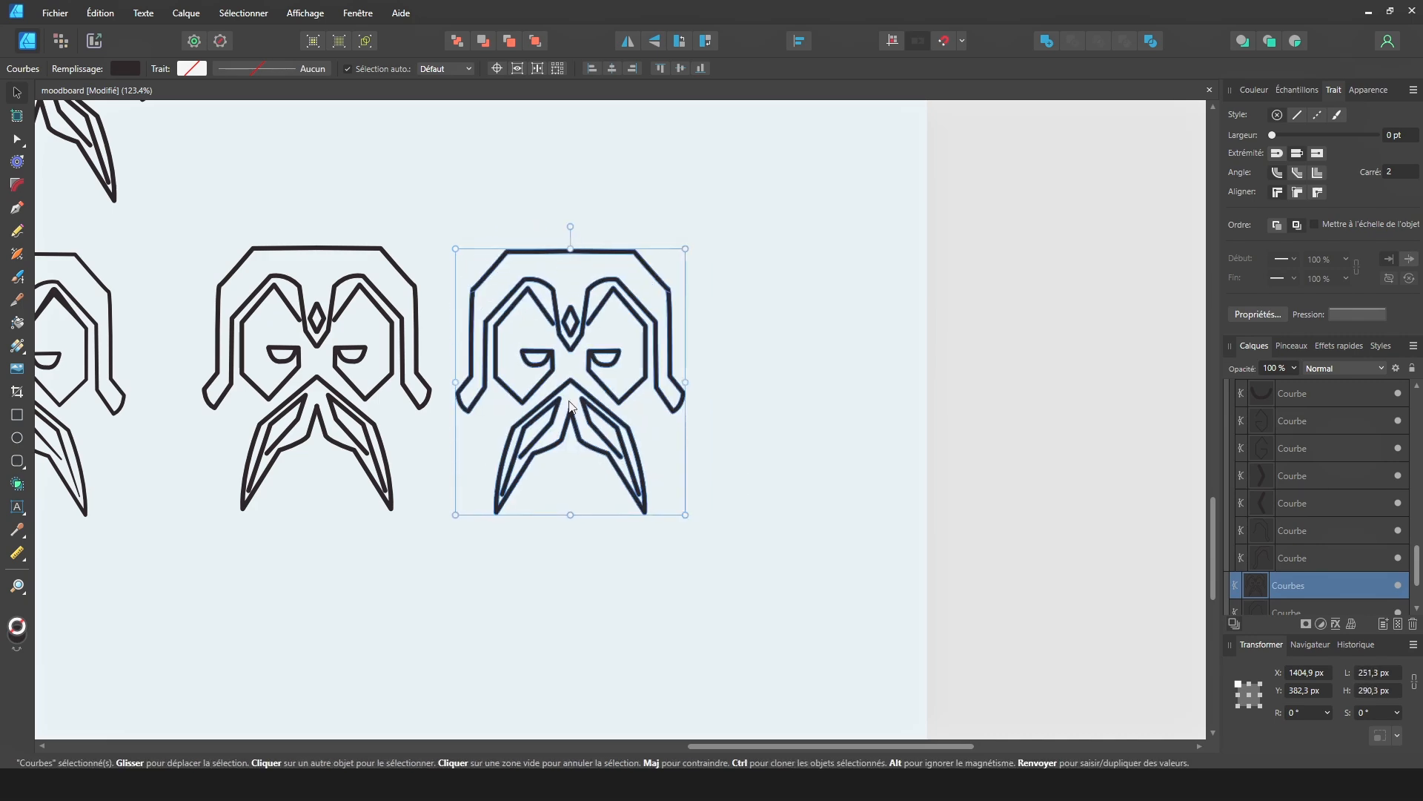
# Give the merged dwarf face a 1 pt cyan outline in colour 52D5DB and examine it around the beard
pyautogui.scroll(9, 571, 379)
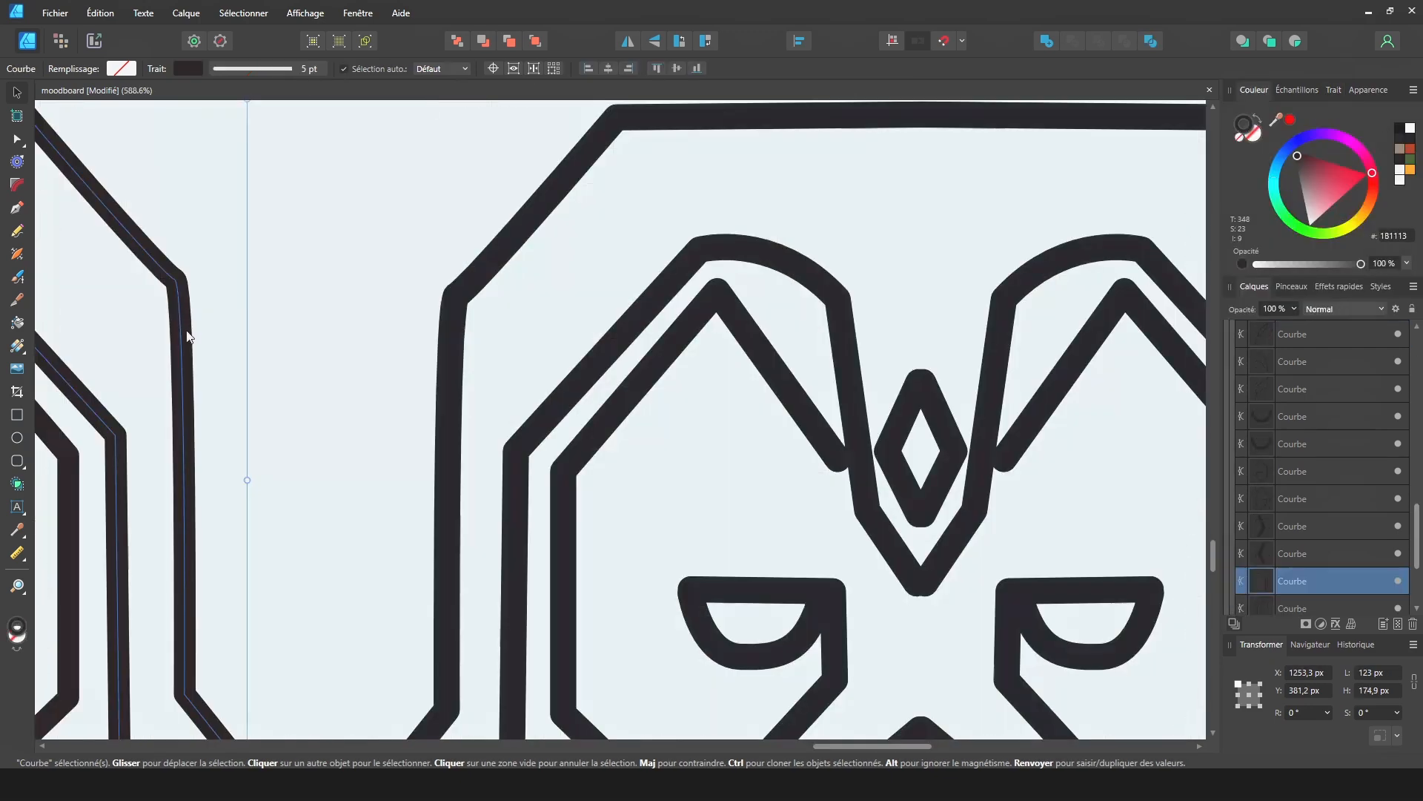
pyautogui.moveTo(345, 342); pyautogui.dragTo(470, 273)
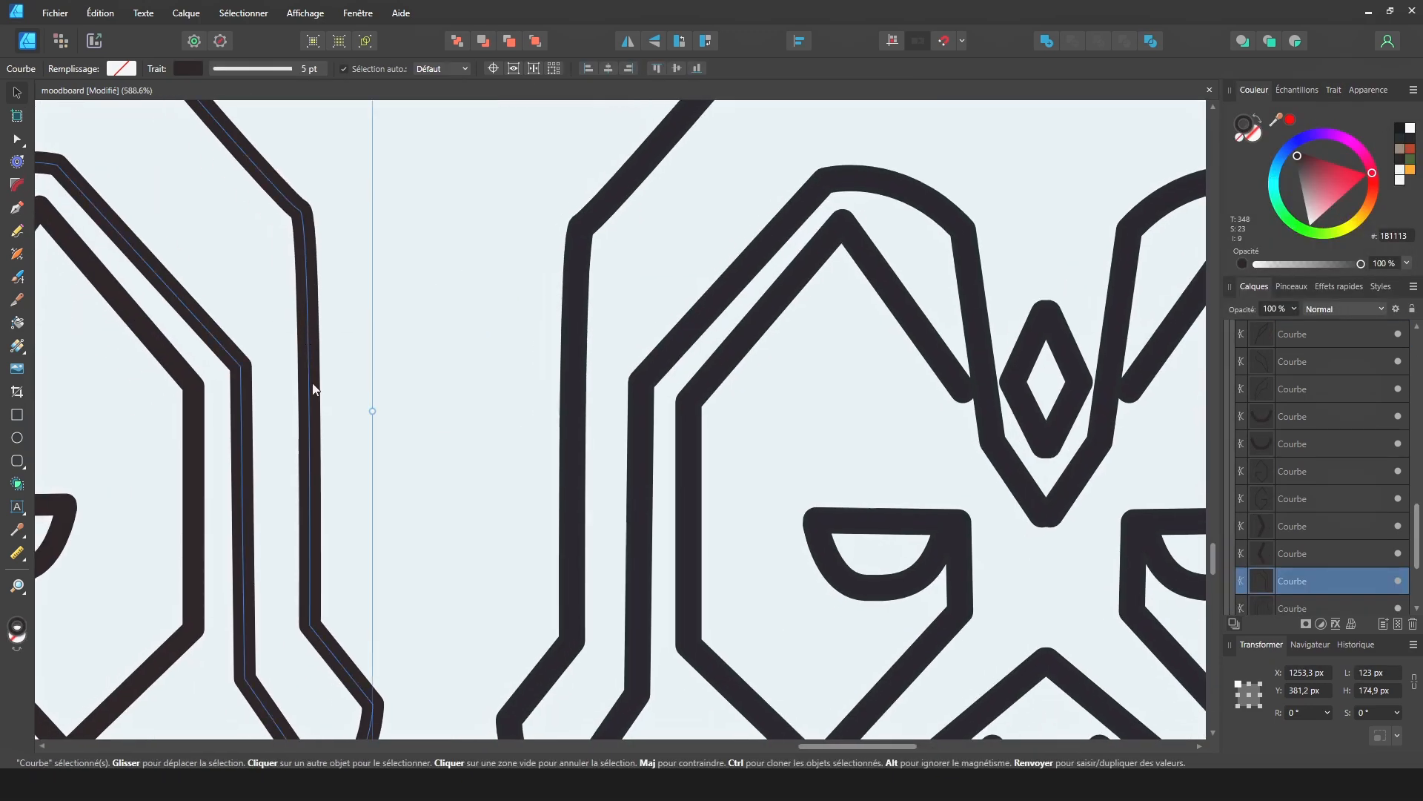
pyautogui.click(595, 200)
pyautogui.scroll(3, 642, 216)
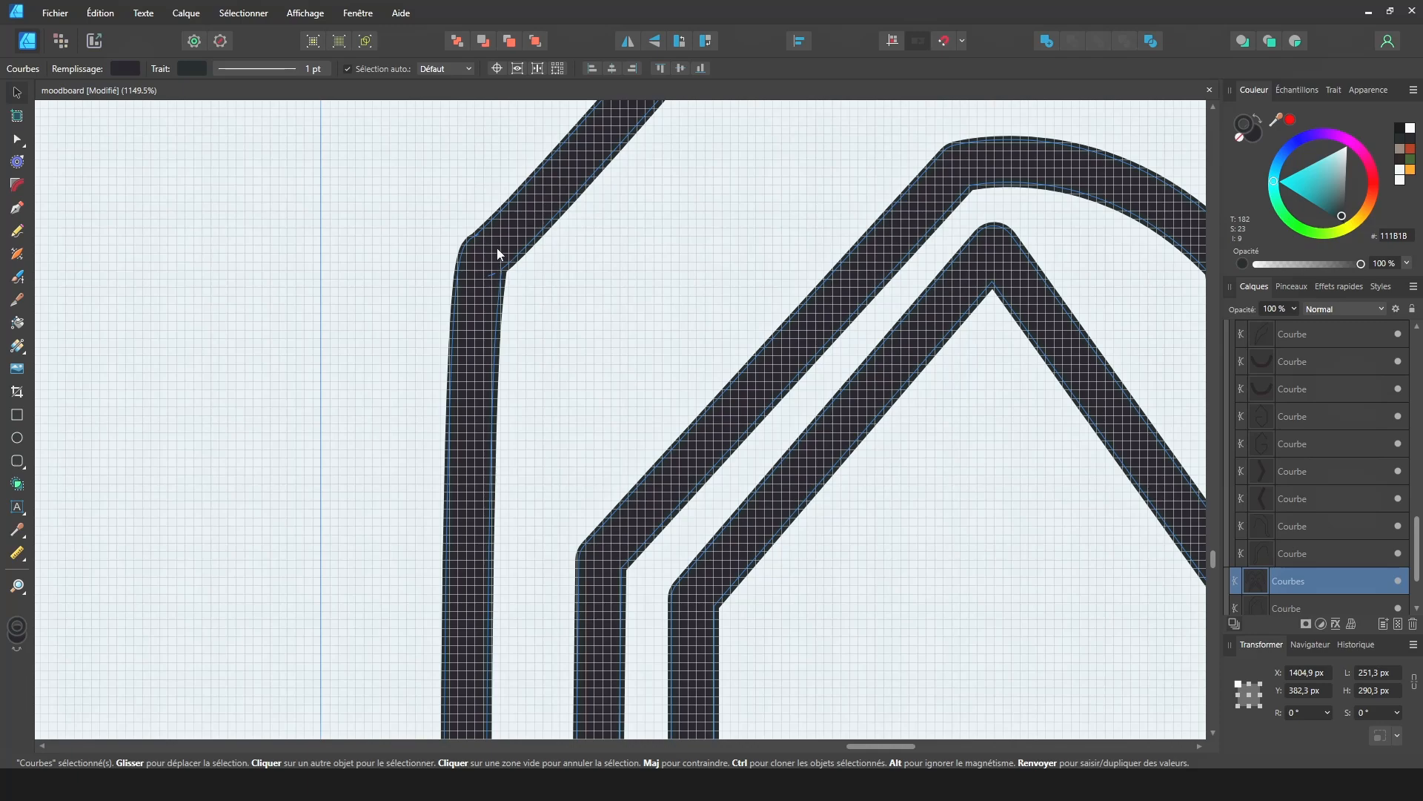
pyautogui.click(1310, 176)
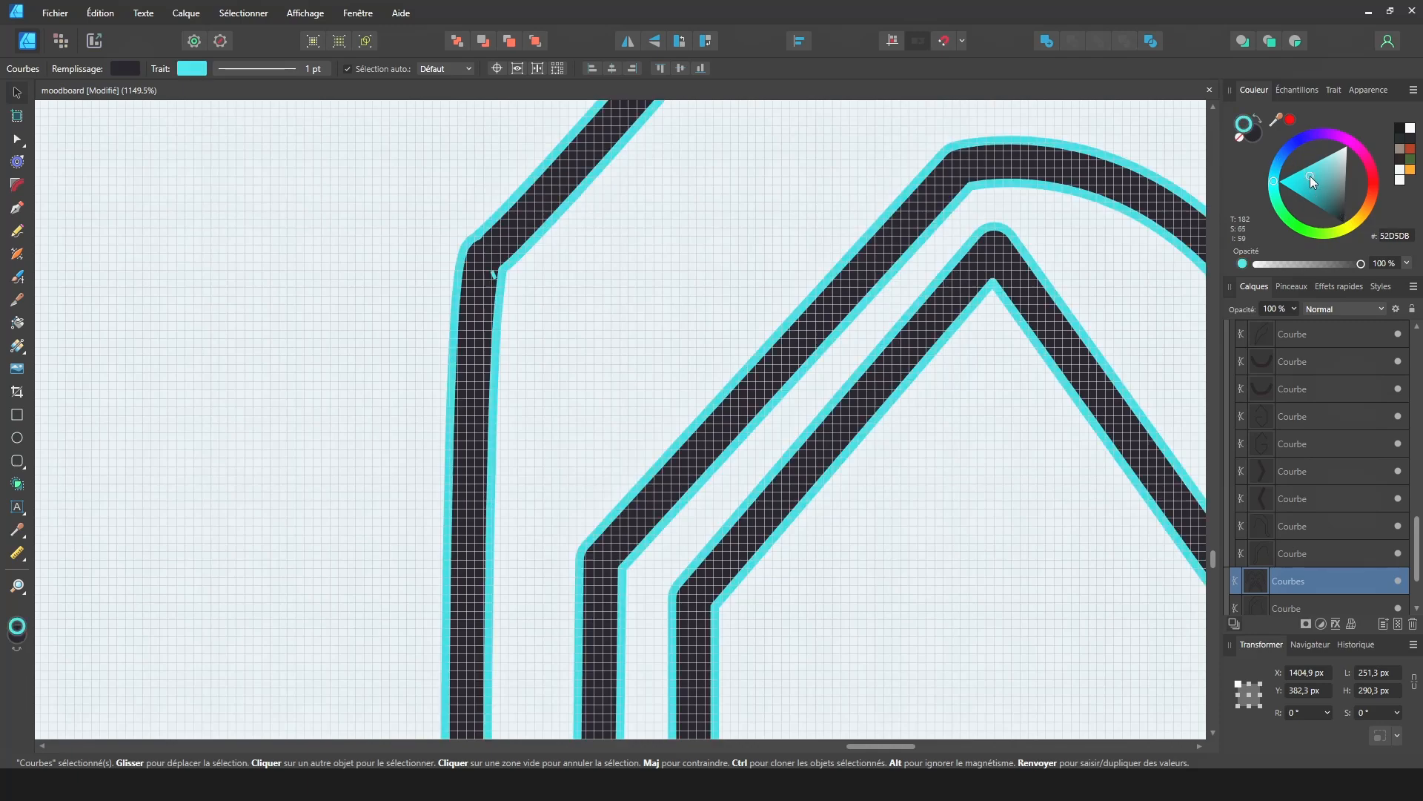
pyautogui.click(453, 259)
pyautogui.scroll(-5, 460, 261)
pyautogui.scroll(4, 648, 409)
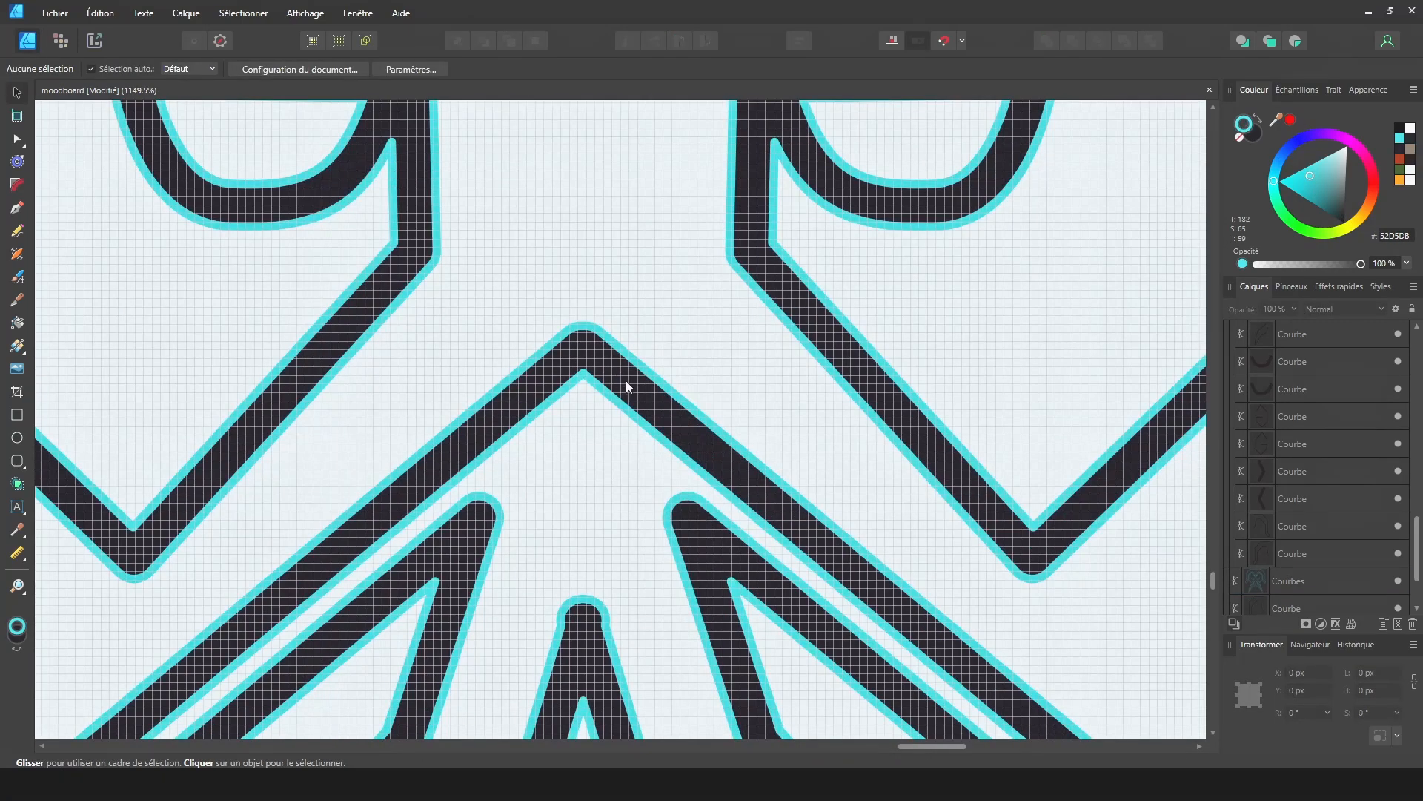
# Remove the outline from the merged dwarf face, leaving only its dark fill
pyautogui.scroll(-8, 613, 381)
pyautogui.scroll(5, 581, 313)
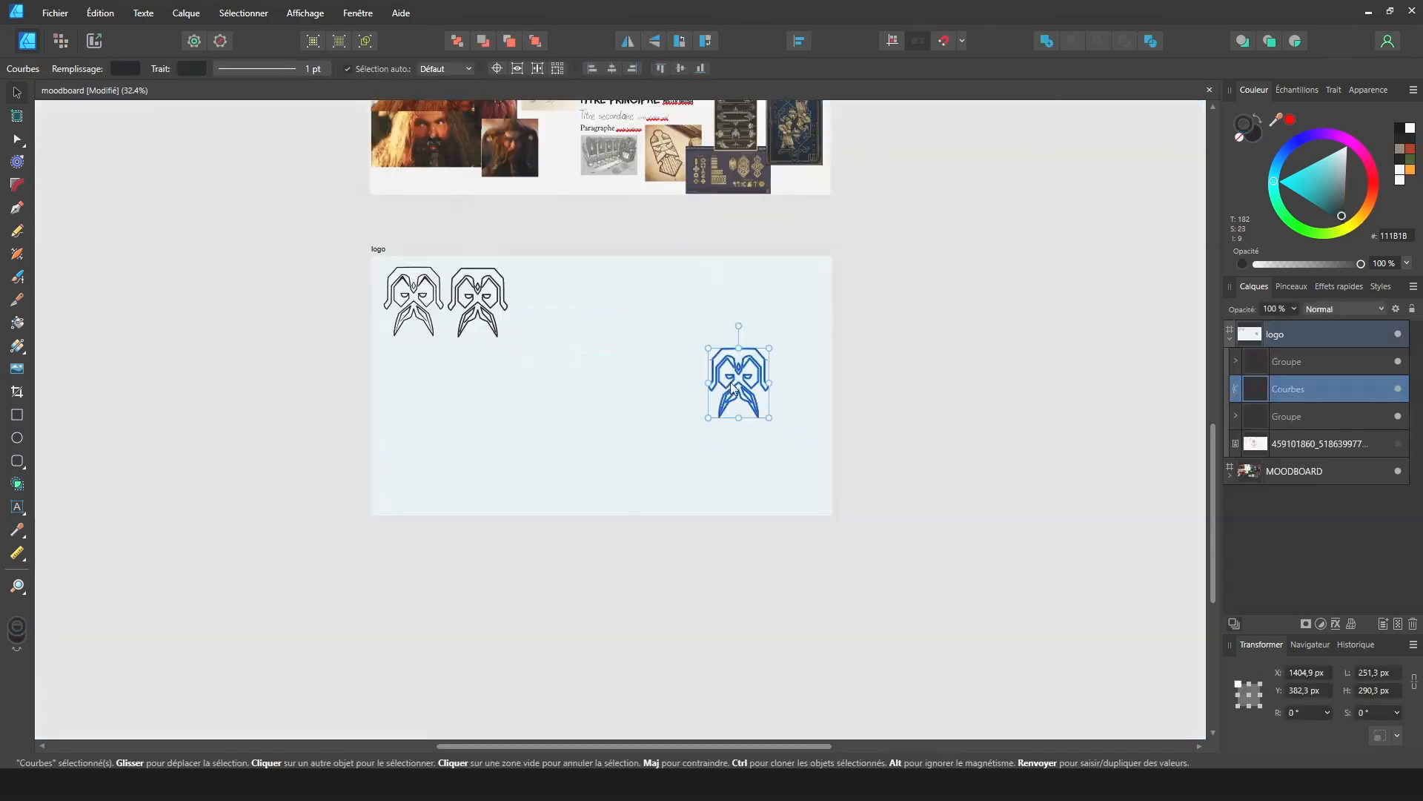
pyautogui.scroll(5, 725, 400)
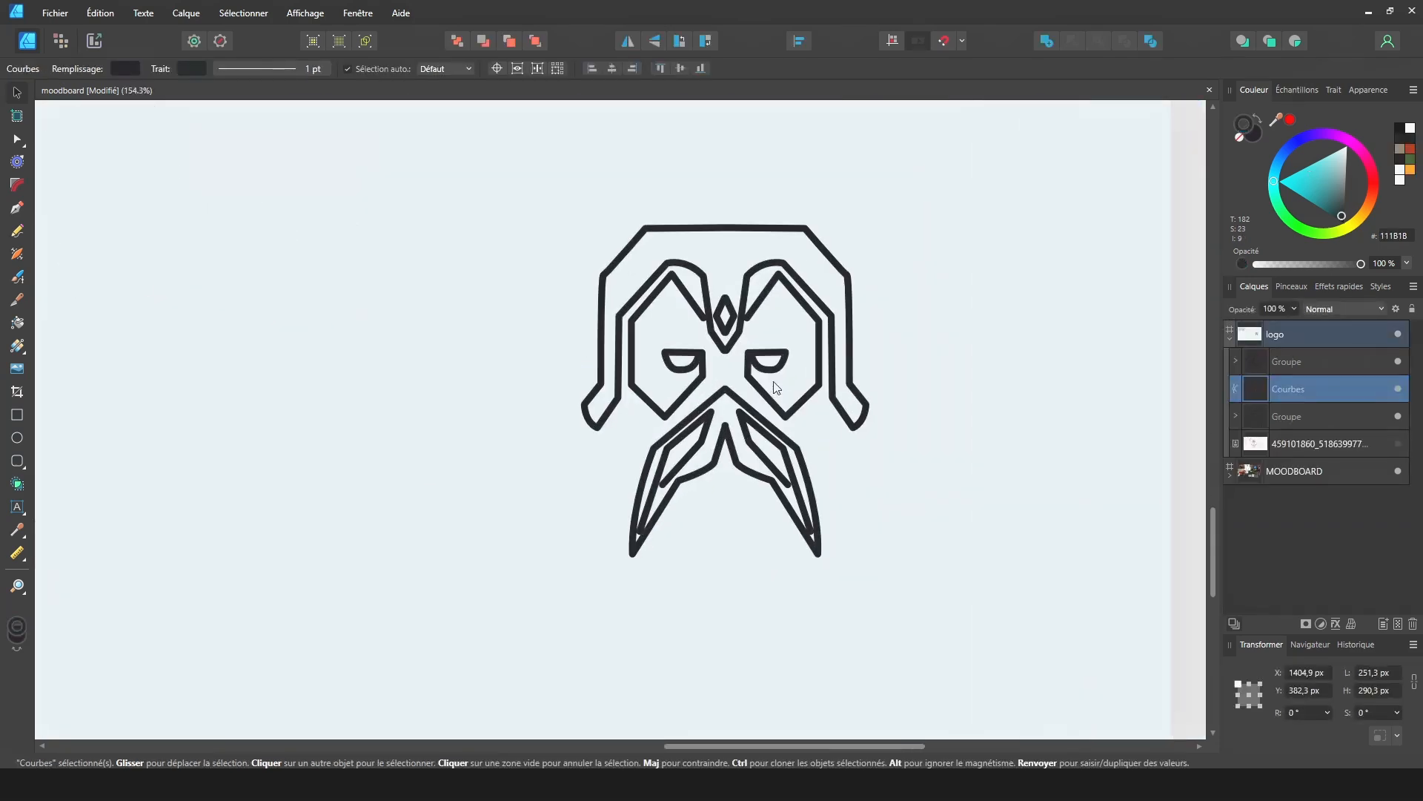
pyautogui.click(730, 341)
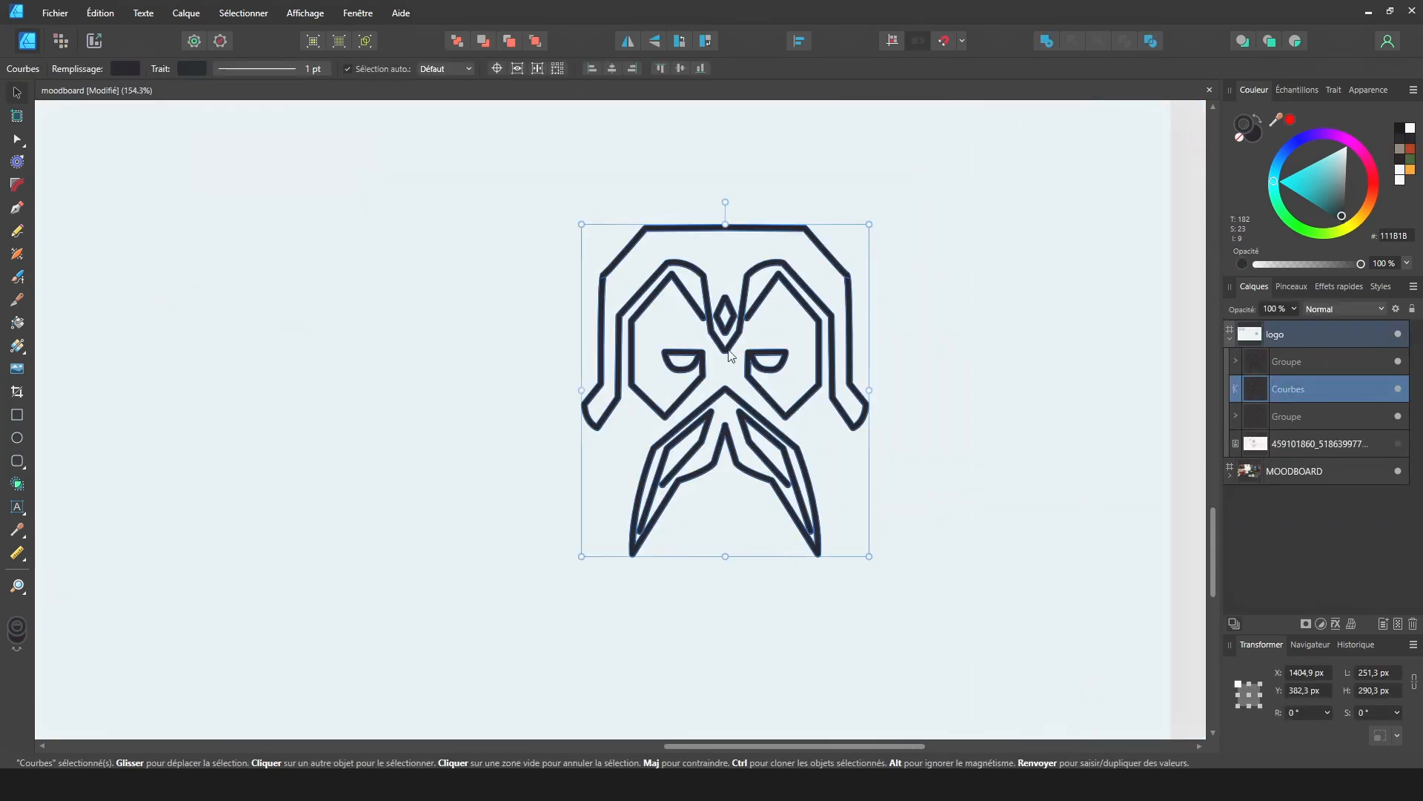
pyautogui.click(1236, 138)
pyautogui.scroll(4, 684, 380)
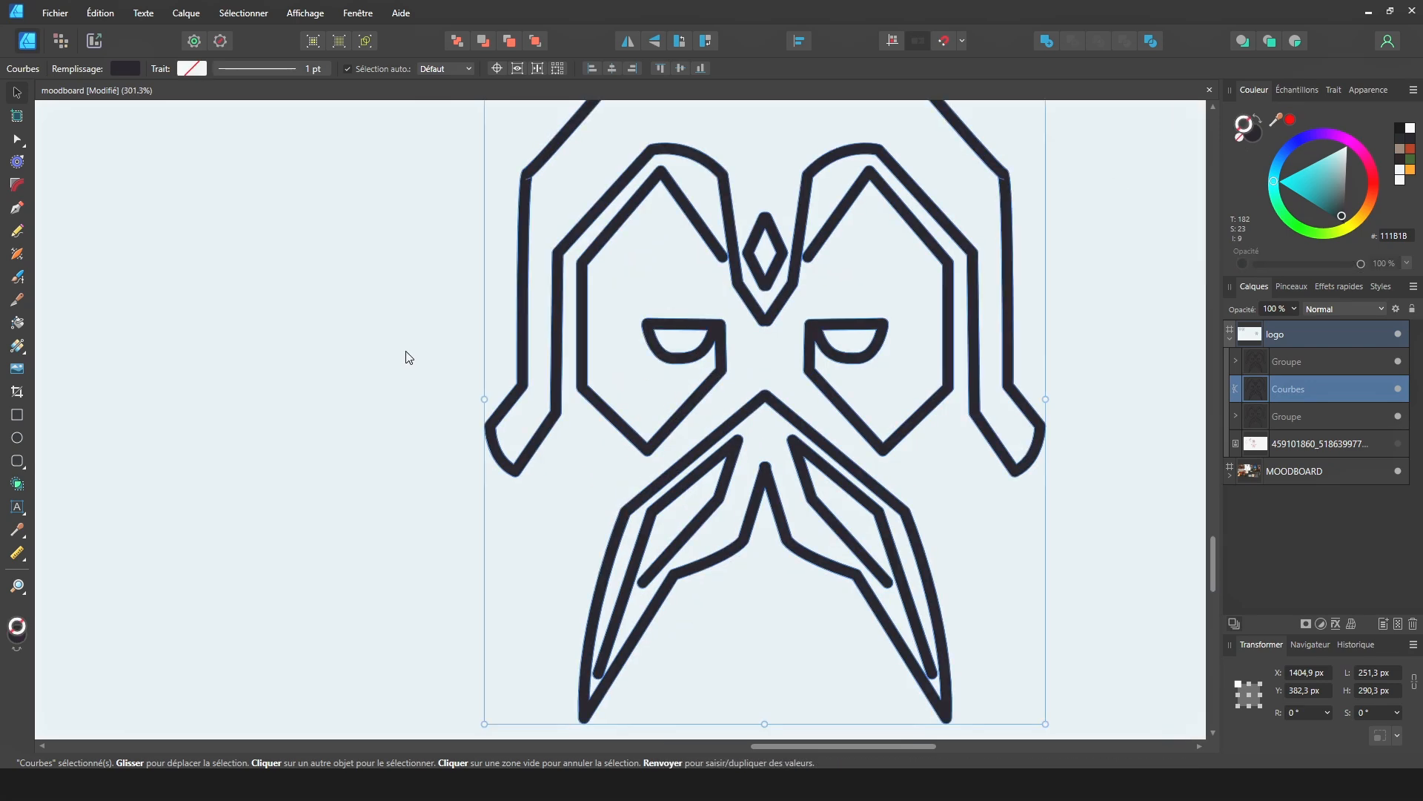
# Move the merged dwarf face up beside the other two faces on the logo artboard
pyautogui.click(408, 357)
pyautogui.scroll(-6, 460, 370)
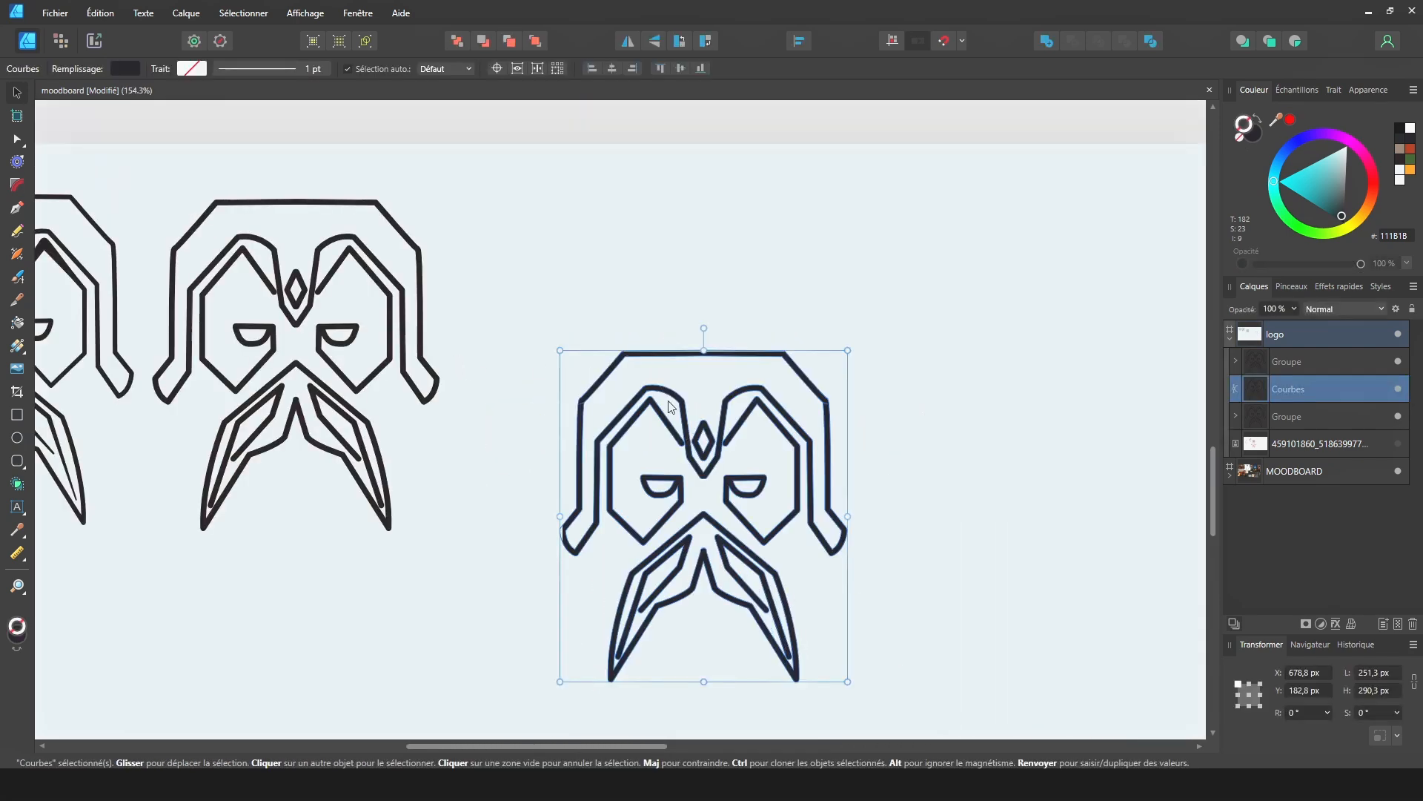
pyautogui.moveTo(662, 467); pyautogui.dragTo(756, 329)
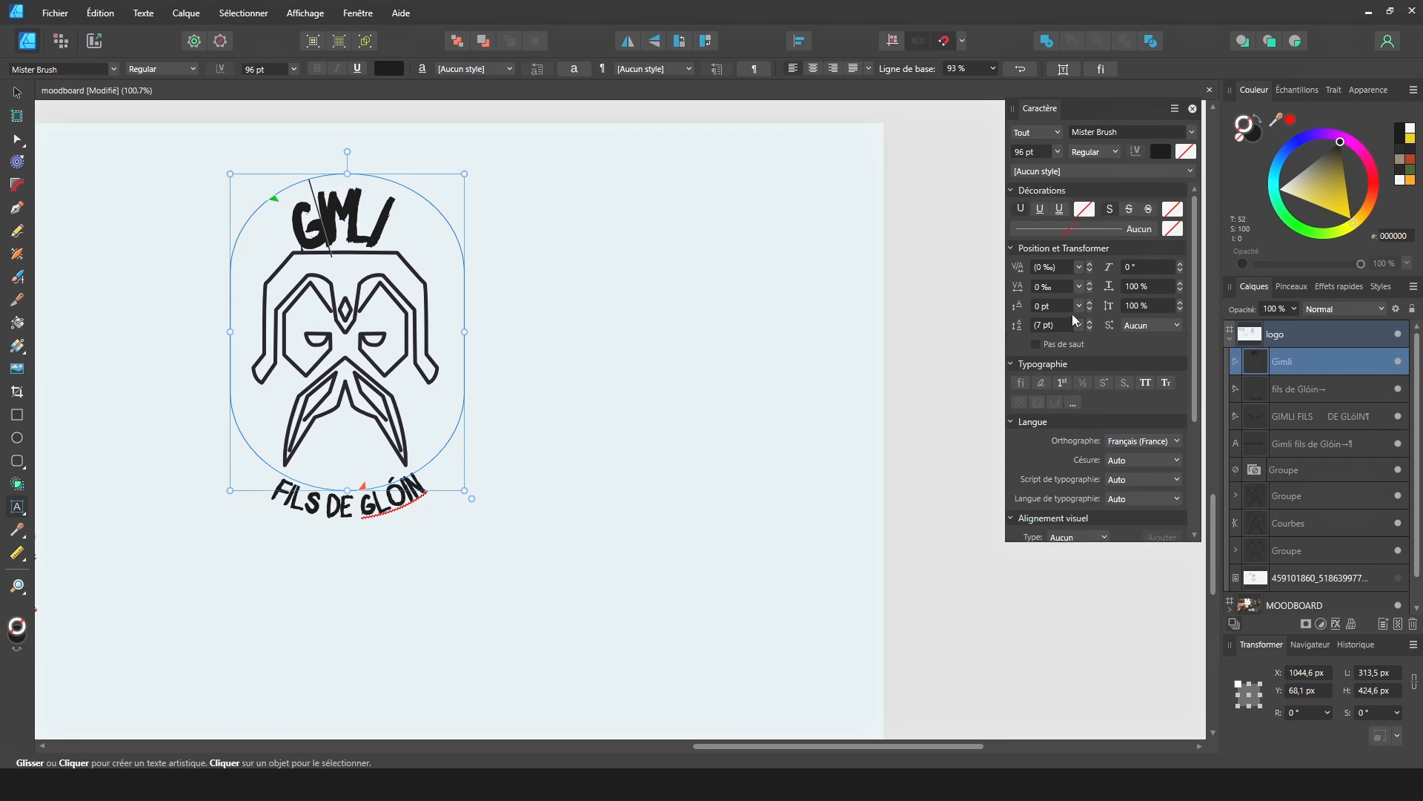
# Adjust the curved GIMLI text's tracking and reposition the start and end of the lettering along the circle around the face
pyautogui.moveTo(1090, 283); pyautogui.dragTo(1094, 286)
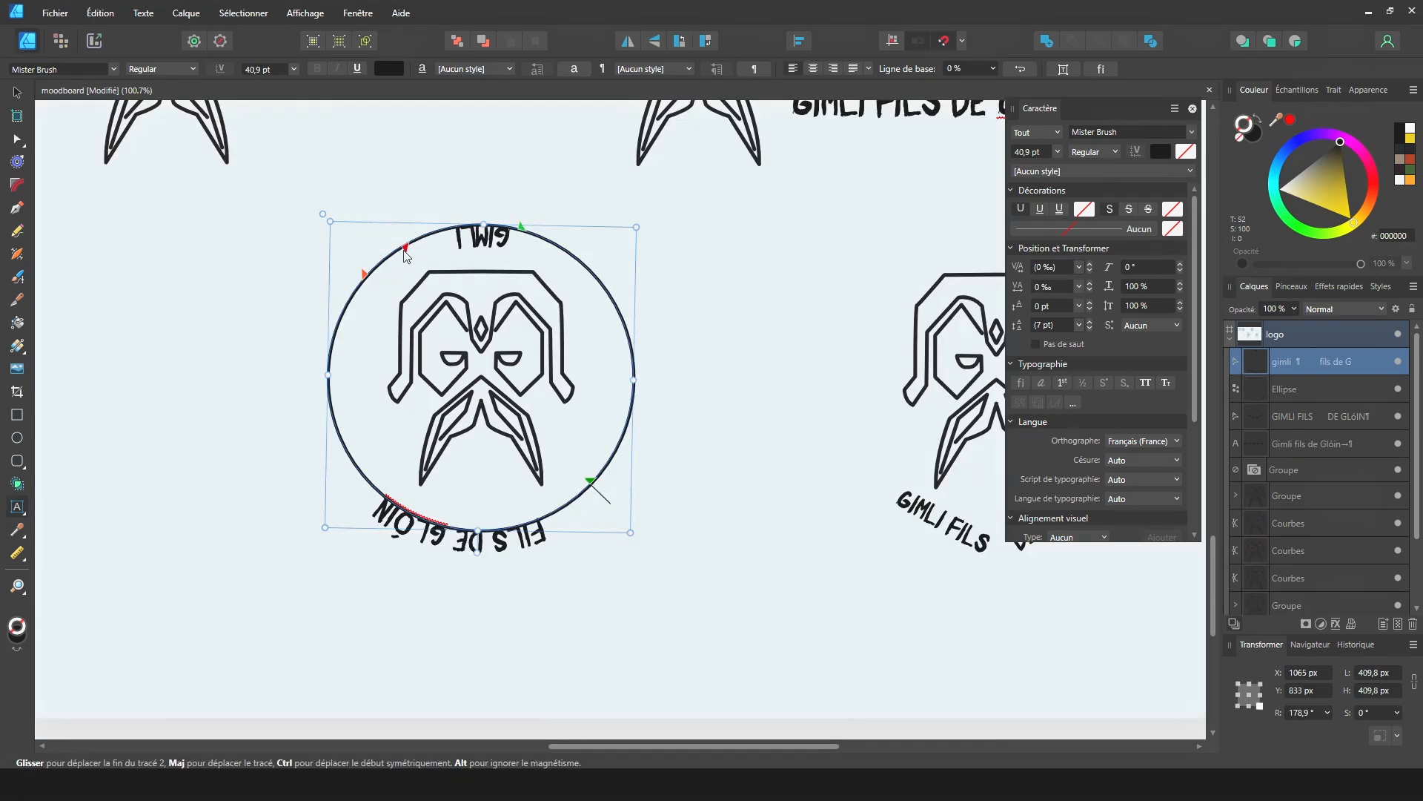
pyautogui.moveTo(405, 250)
pyautogui.mouseDown()
pyautogui.moveTo(399, 213)
pyautogui.moveTo(691, 366)
pyautogui.moveTo(446, 586)
pyautogui.moveTo(444, 509)
pyautogui.moveTo(563, 277)
pyautogui.mouseUp()
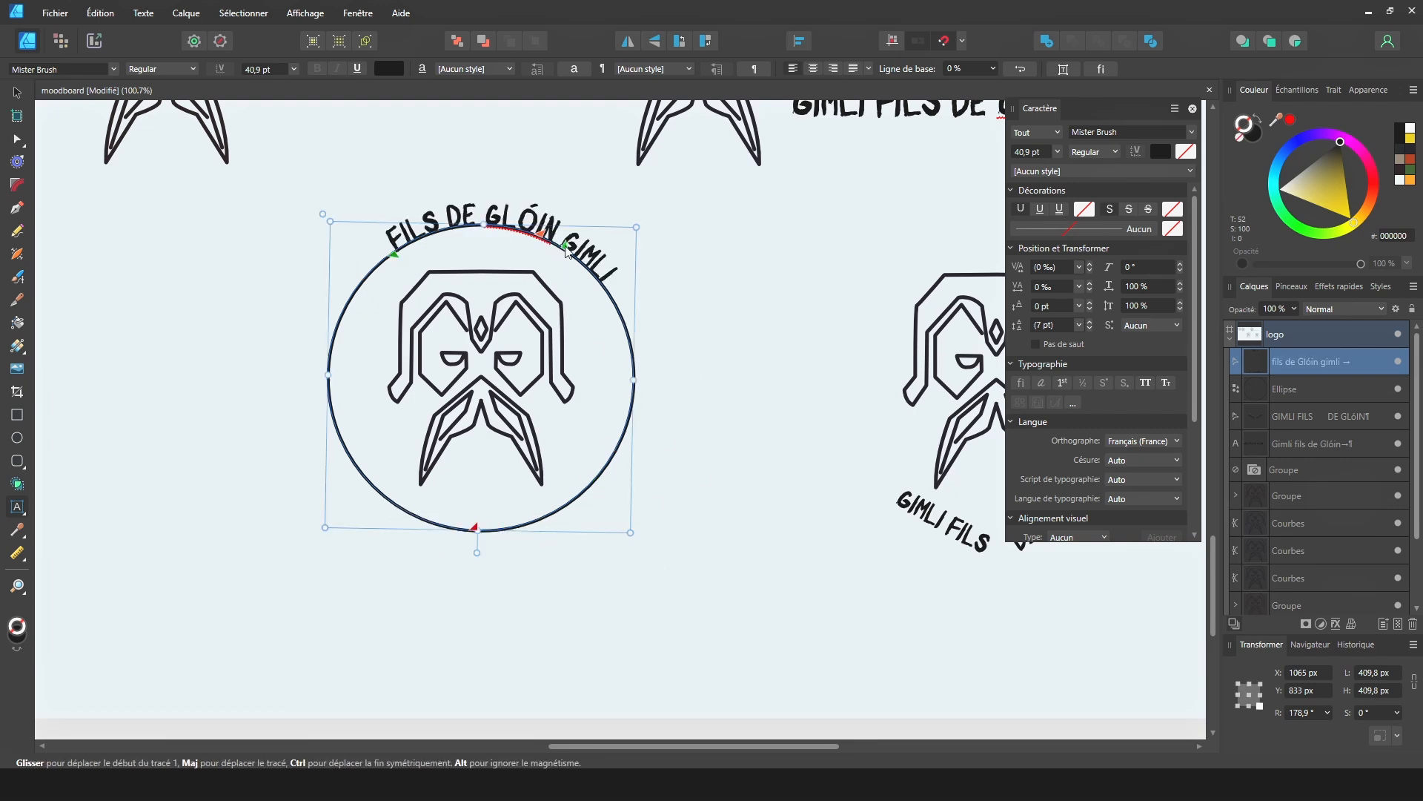
pyautogui.moveTo(559, 247)
pyautogui.mouseDown()
pyautogui.moveTo(616, 340)
pyautogui.moveTo(404, 202)
pyautogui.moveTo(440, 201)
pyautogui.moveTo(315, 296)
pyautogui.moveTo(353, 493)
pyautogui.mouseUp()
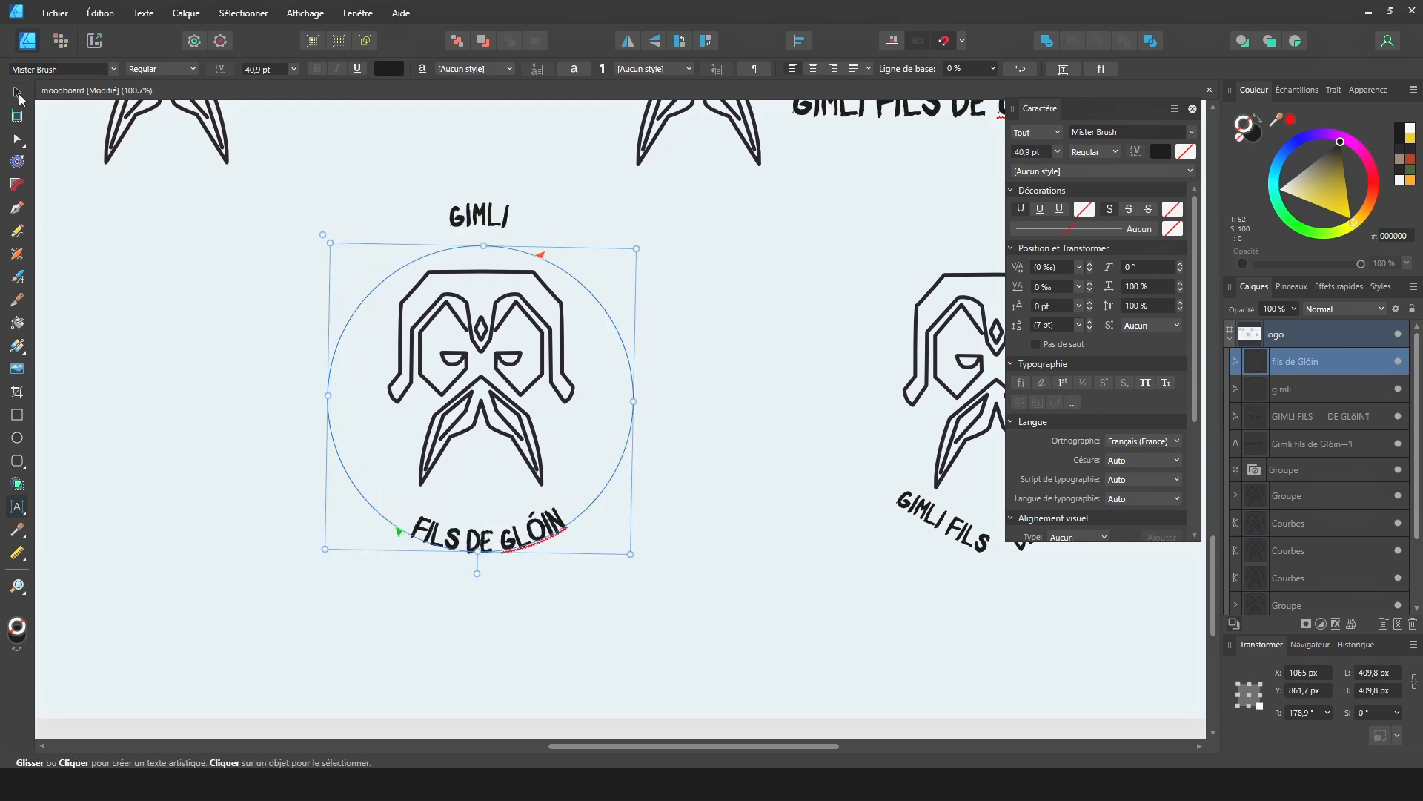
# Select the GIMLI text above the face together with the curved FILS DE GLÓIN text below it
pyautogui.click(19, 96)
pyautogui.click(479, 224)
pyautogui.keyDown('shift'); pyautogui.click(497, 547); pyautogui.keyUp('shift')
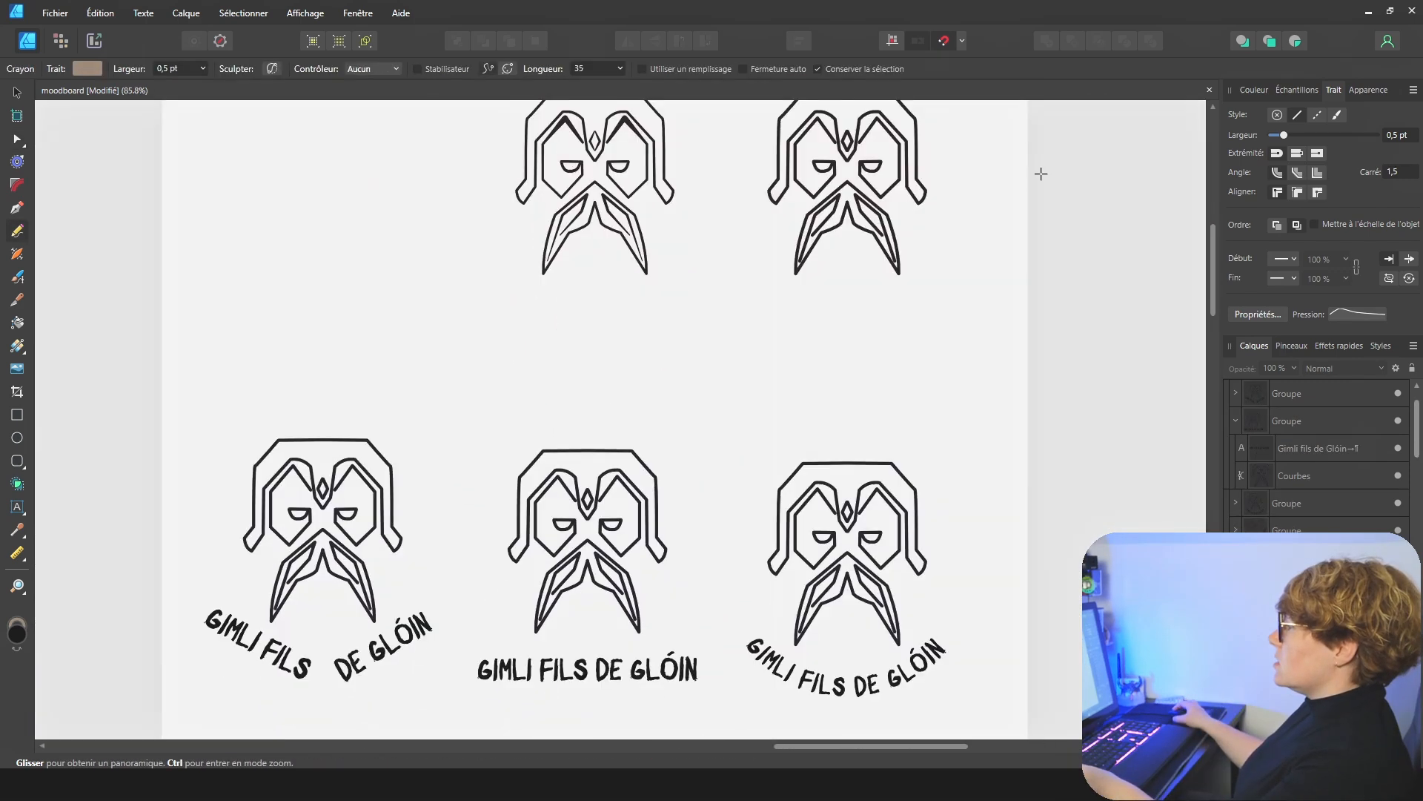
# Review the rejected logo variants on the NON CONCLUANTS artboard alongside the moodboard and logo artboards
pyautogui.moveTo(279, 377); pyautogui.dragTo(1041, 174)
pyautogui.moveTo(599, 379); pyautogui.dragTo(1040, 175)
pyautogui.moveTo(660, 330); pyautogui.dragTo(601, 330)
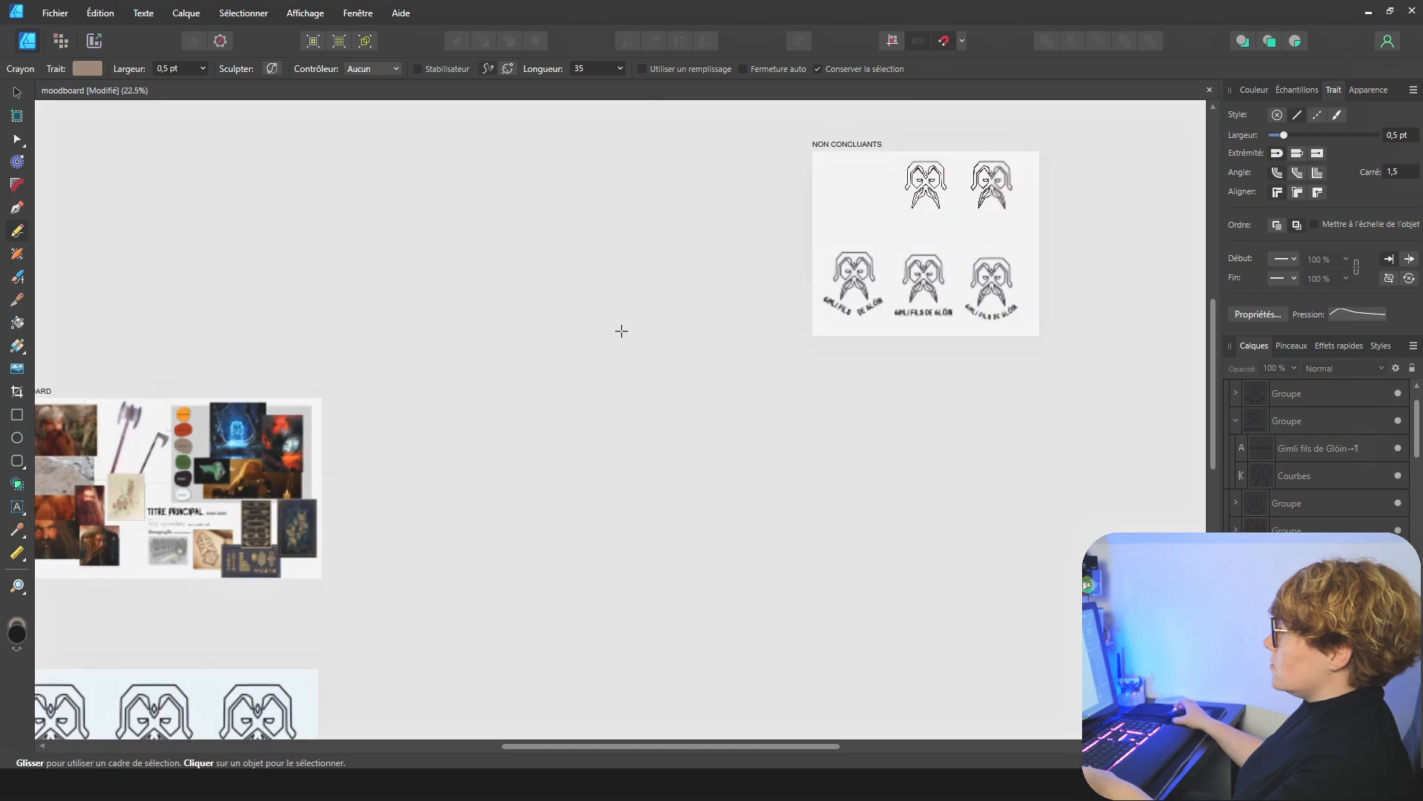
pyautogui.moveTo(798, 230); pyautogui.dragTo(357, 421)
pyautogui.scroll(5, 483, 523)
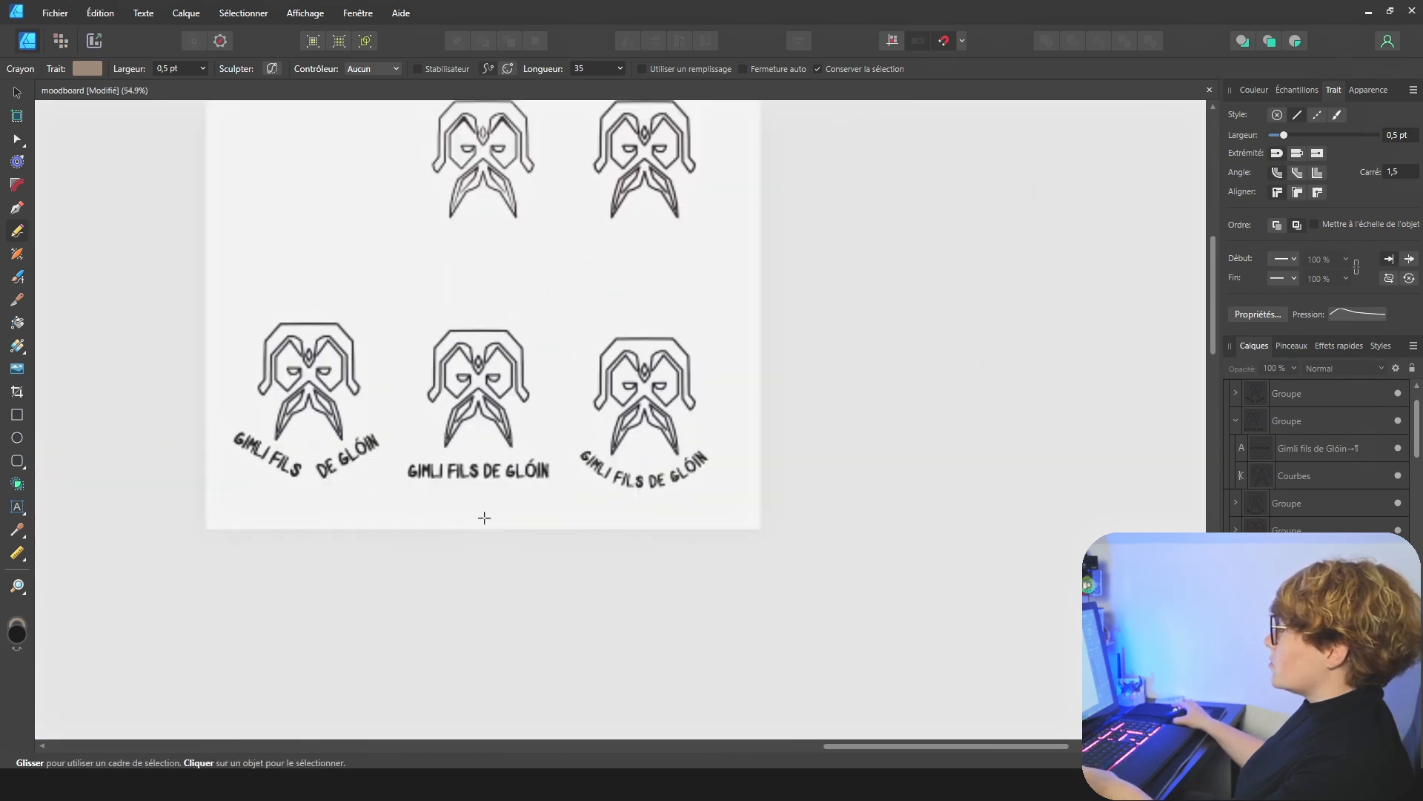
pyautogui.scroll(-4, 172, 429)
pyautogui.moveTo(160, 533); pyautogui.dragTo(1210, 34)
pyautogui.scroll(4, 707, 448)
pyautogui.moveTo(325, 442); pyautogui.dragTo(458, 523)
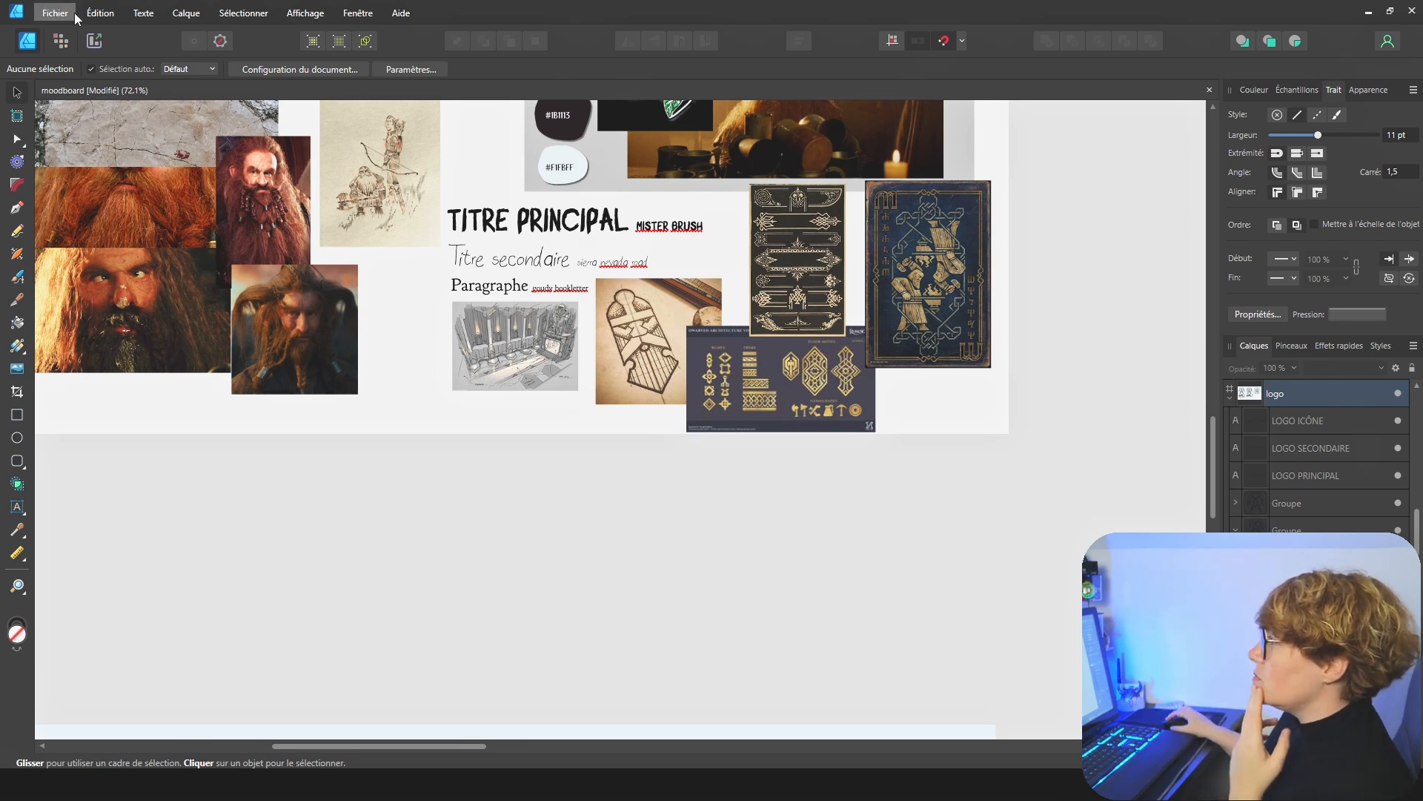
pyautogui.click(100, 14)
pyautogui.moveTo(186, 13)
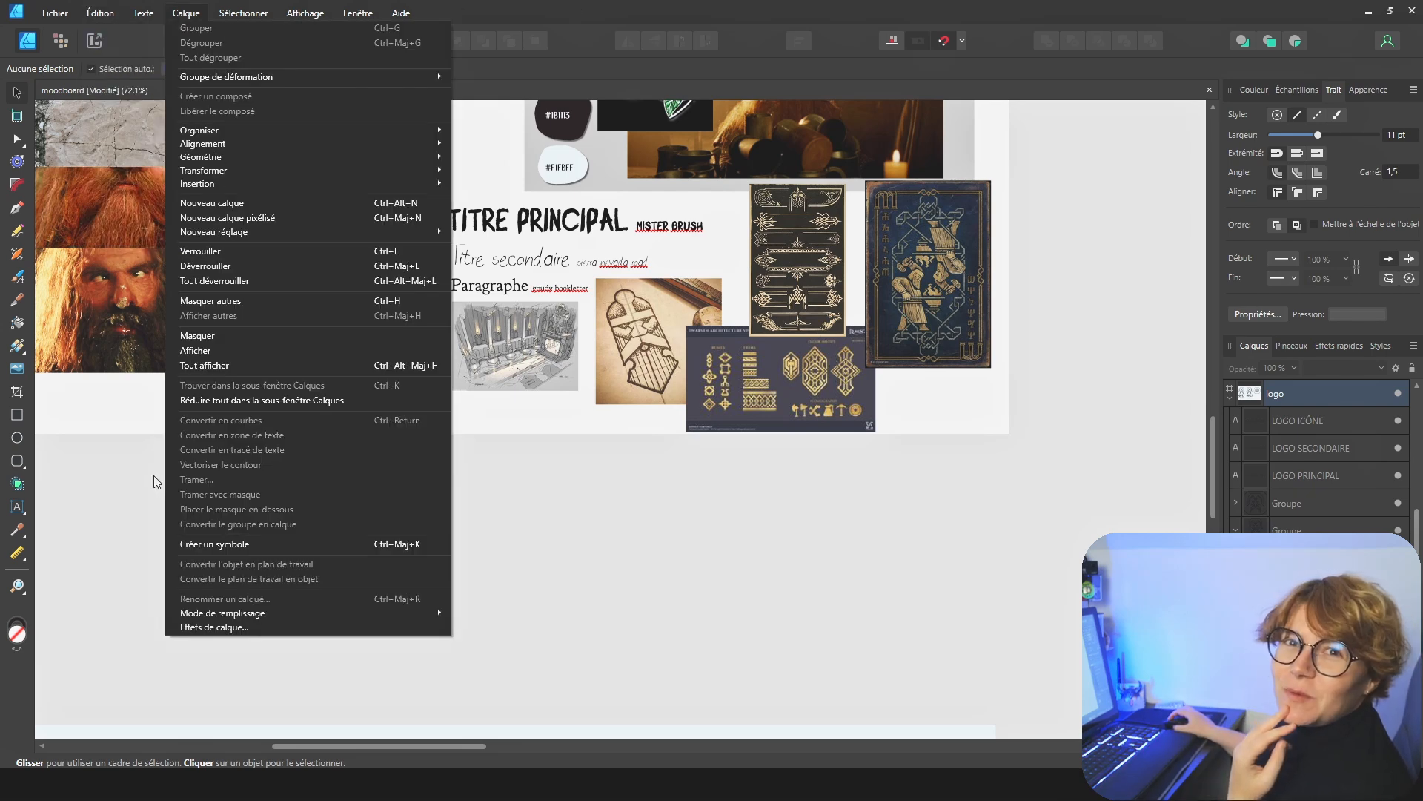
pyautogui.click(131, 455)
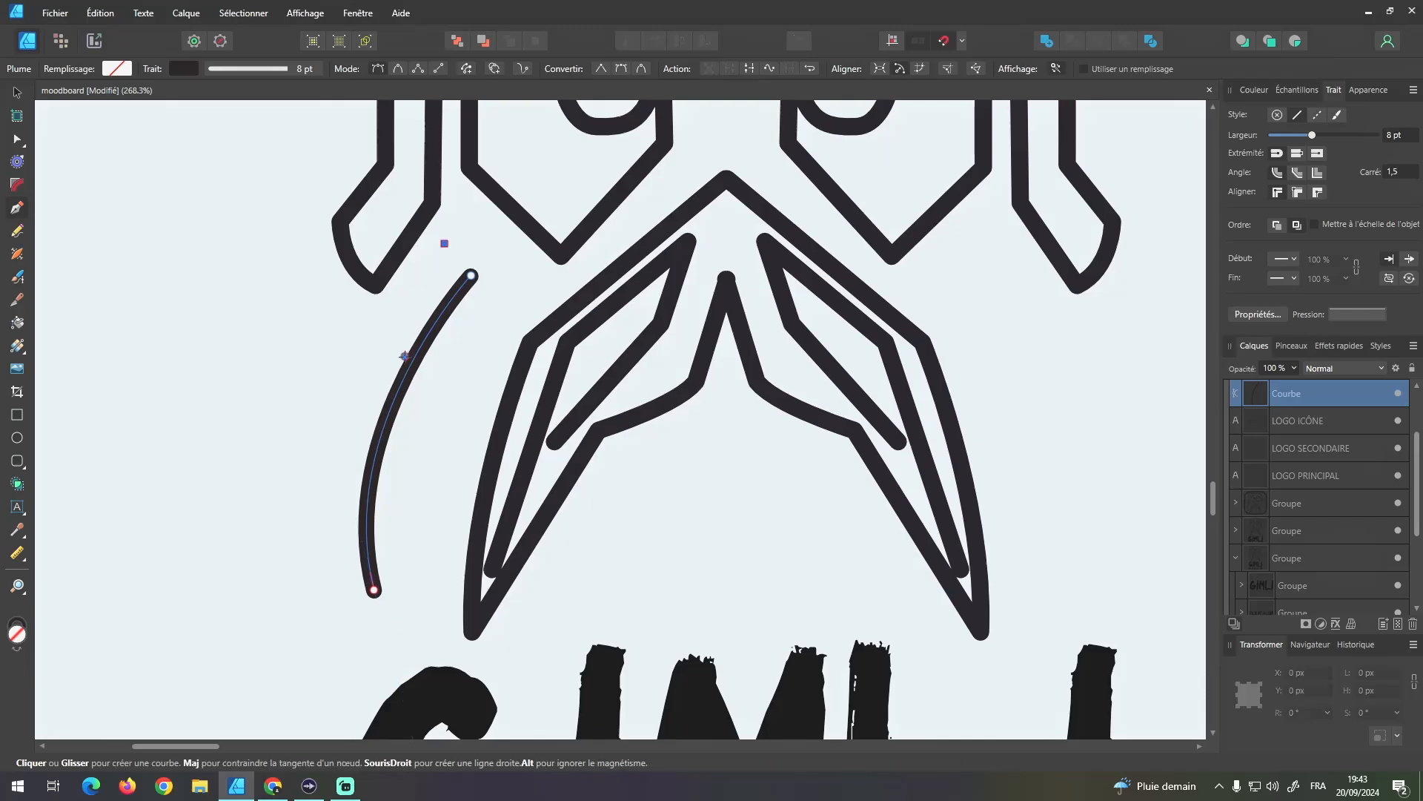
# Draw curved 8 pt strokes with the Pen tool beside the dwarf's beard
pyautogui.moveTo(442, 252)
pyautogui.mouseDown()
pyautogui.moveTo(349, 359)
pyautogui.moveTo(349, 381)
pyautogui.mouseUp()
pyautogui.moveTo(445, 363); pyautogui.dragTo(417, 456)
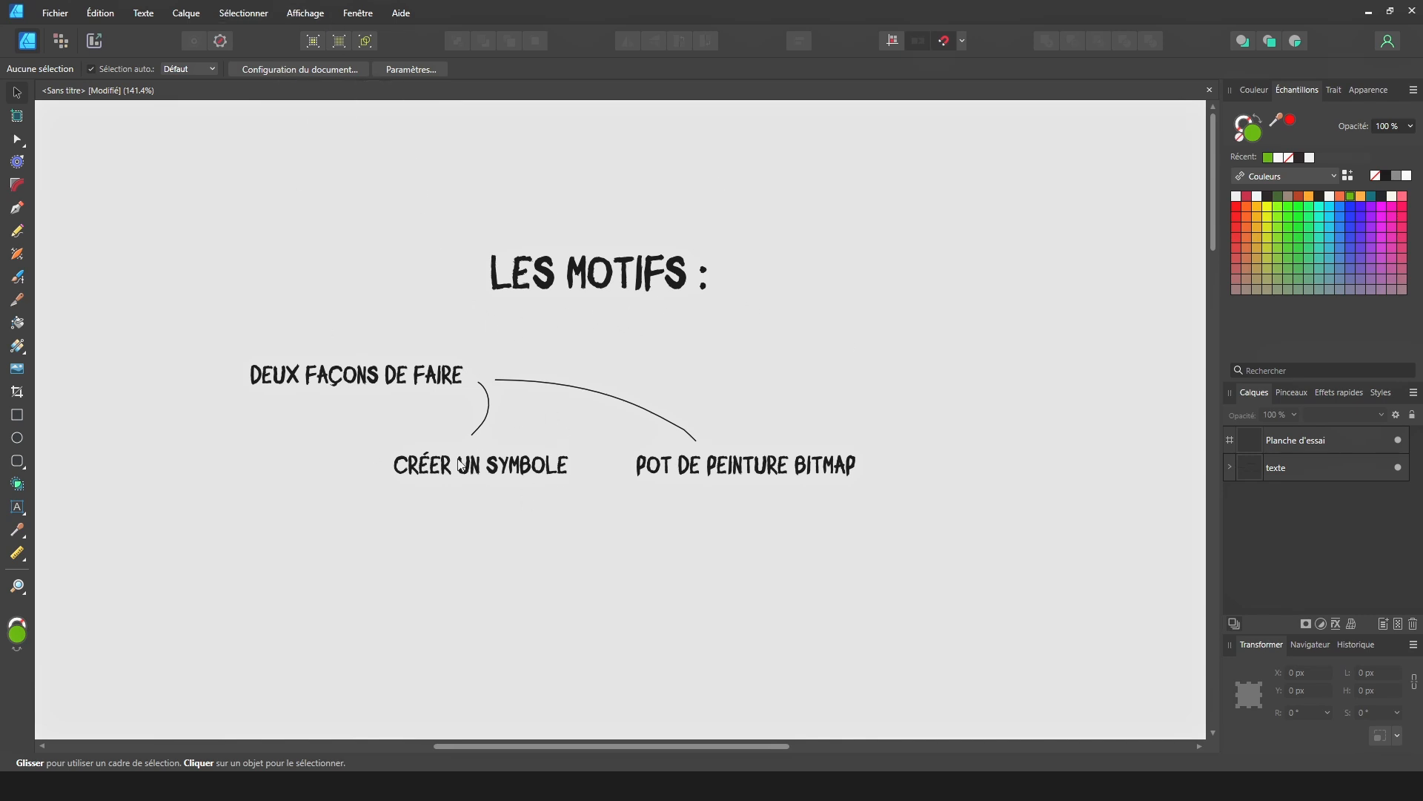
# Draw a green square about 280 px wide in the empty space beside the LES MOTIFS notes
pyautogui.moveTo(1045, 312); pyautogui.dragTo(660, 409)
pyautogui.press('space')
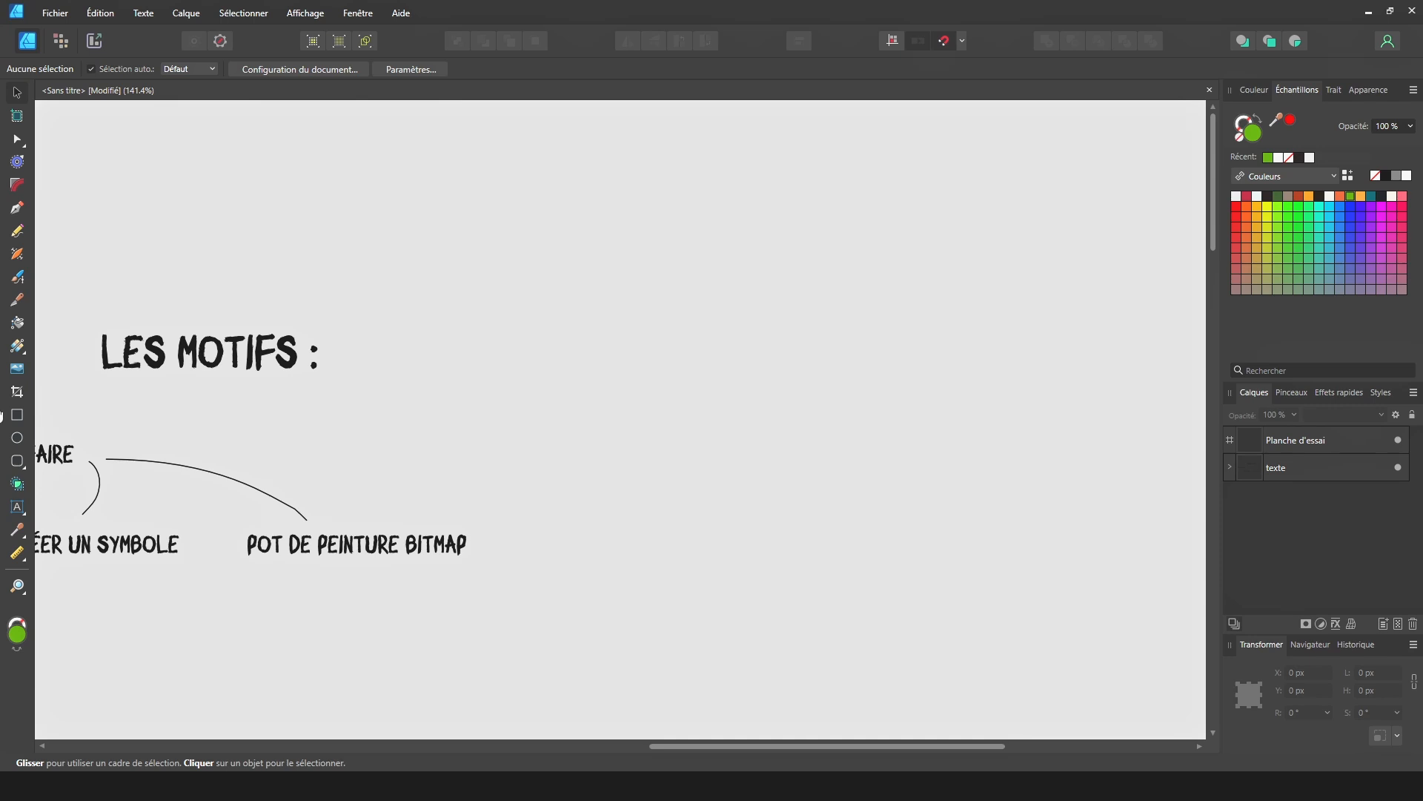
pyautogui.click(17, 415)
pyautogui.moveTo(584, 198); pyautogui.dragTo(872, 495)
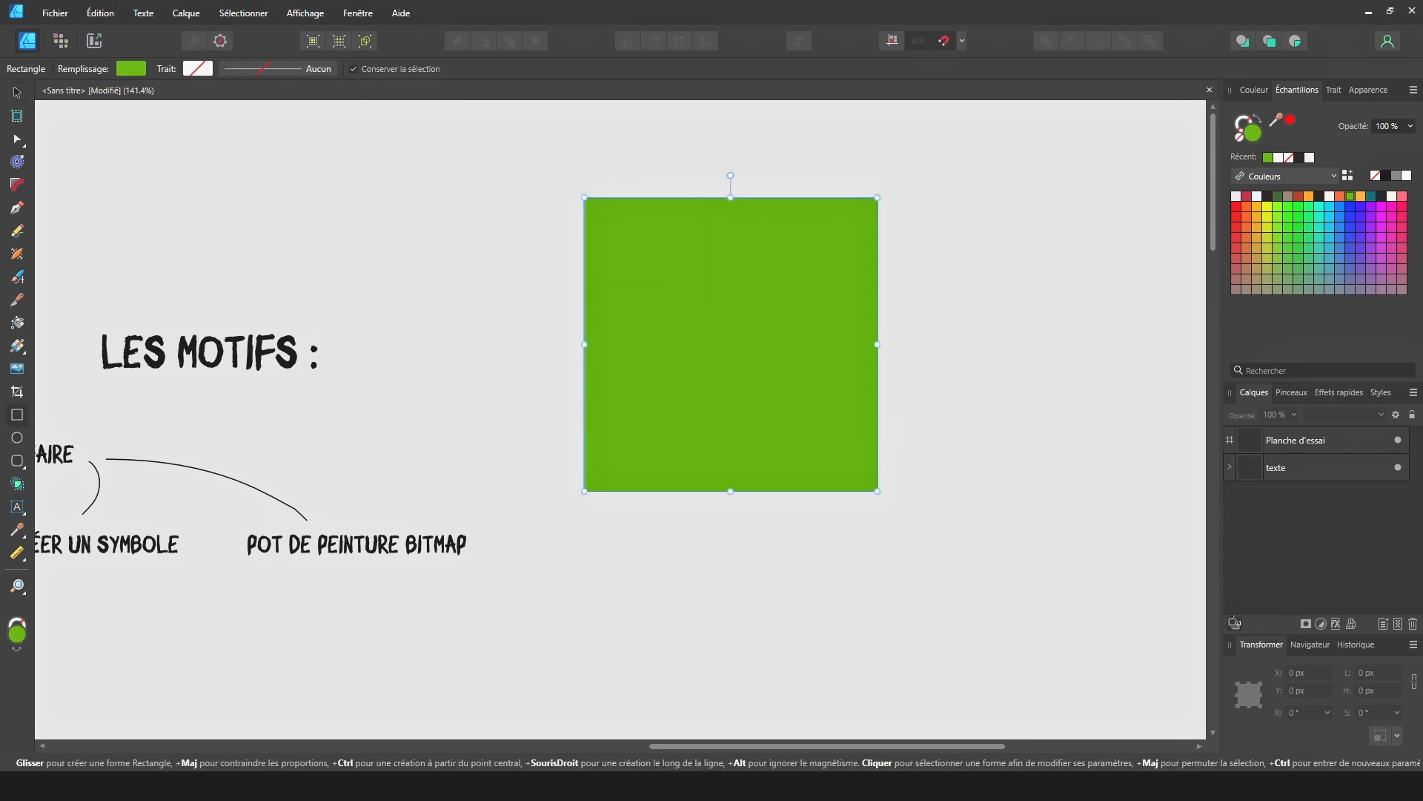
# Set the green square's width and height to 400 px
pyautogui.click(1368, 675)
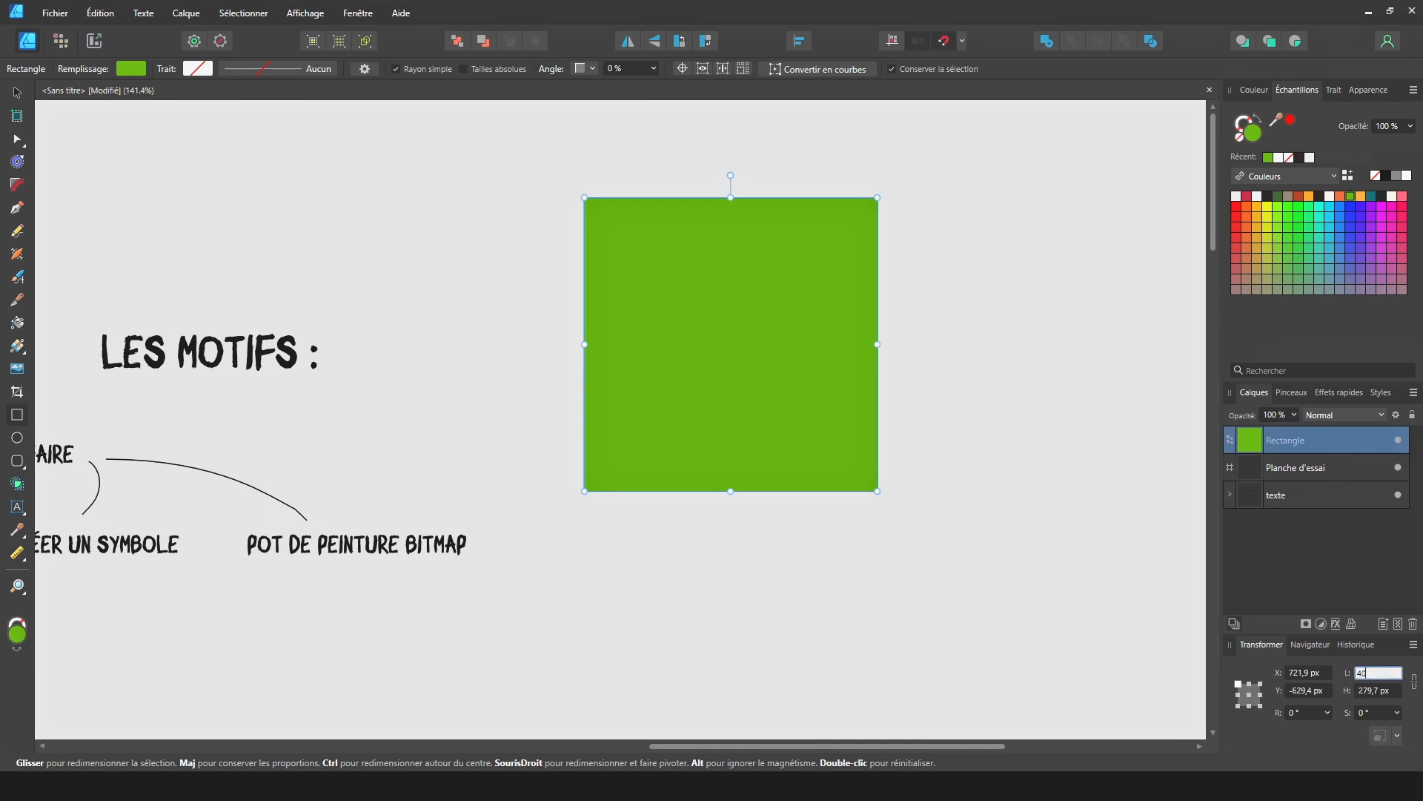
pyautogui.press('Return')
pyautogui.click(1380, 695)
pyautogui.write('400')
pyautogui.press('Return')
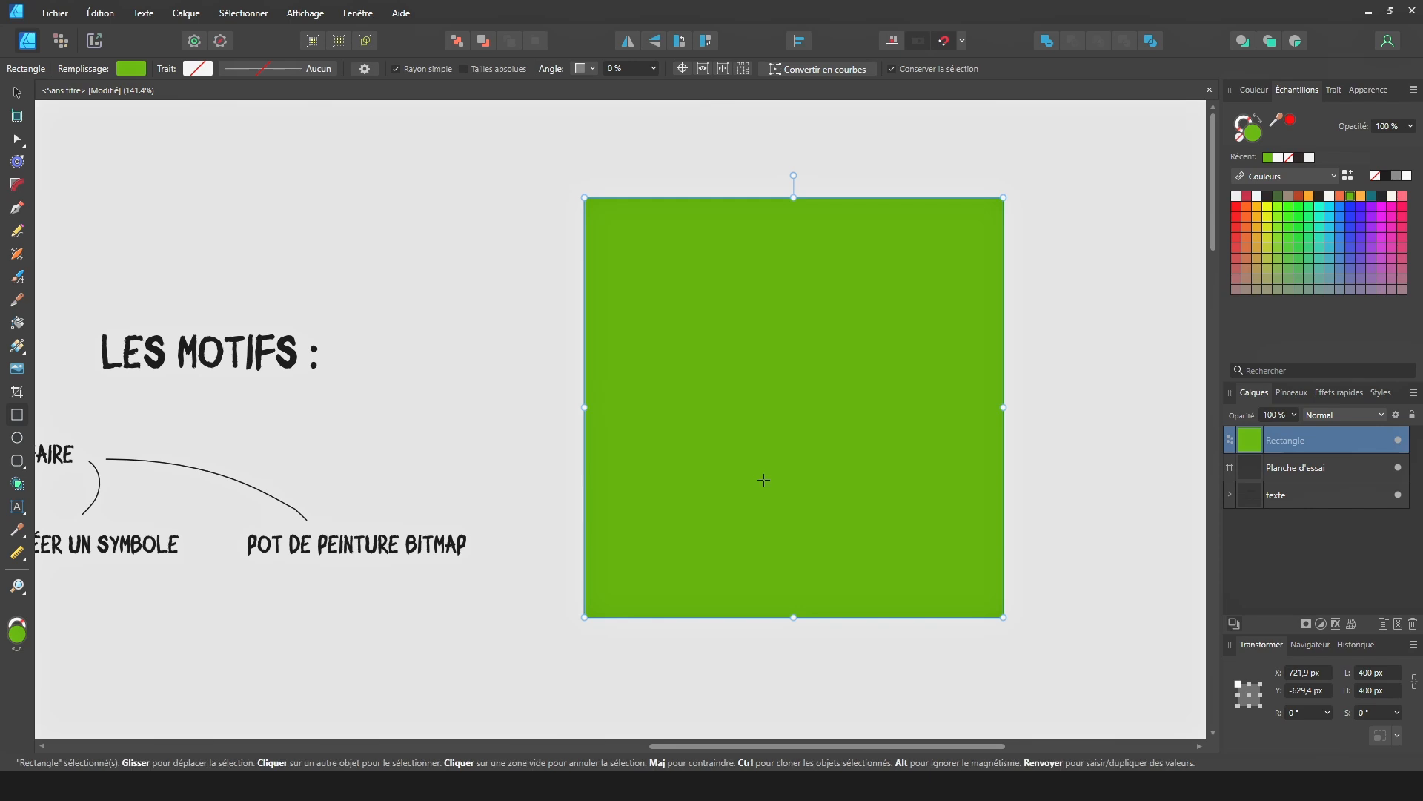
# Remove the square's fill colour, and undo the extra rectangle drawn inside it
pyautogui.click(132, 68)
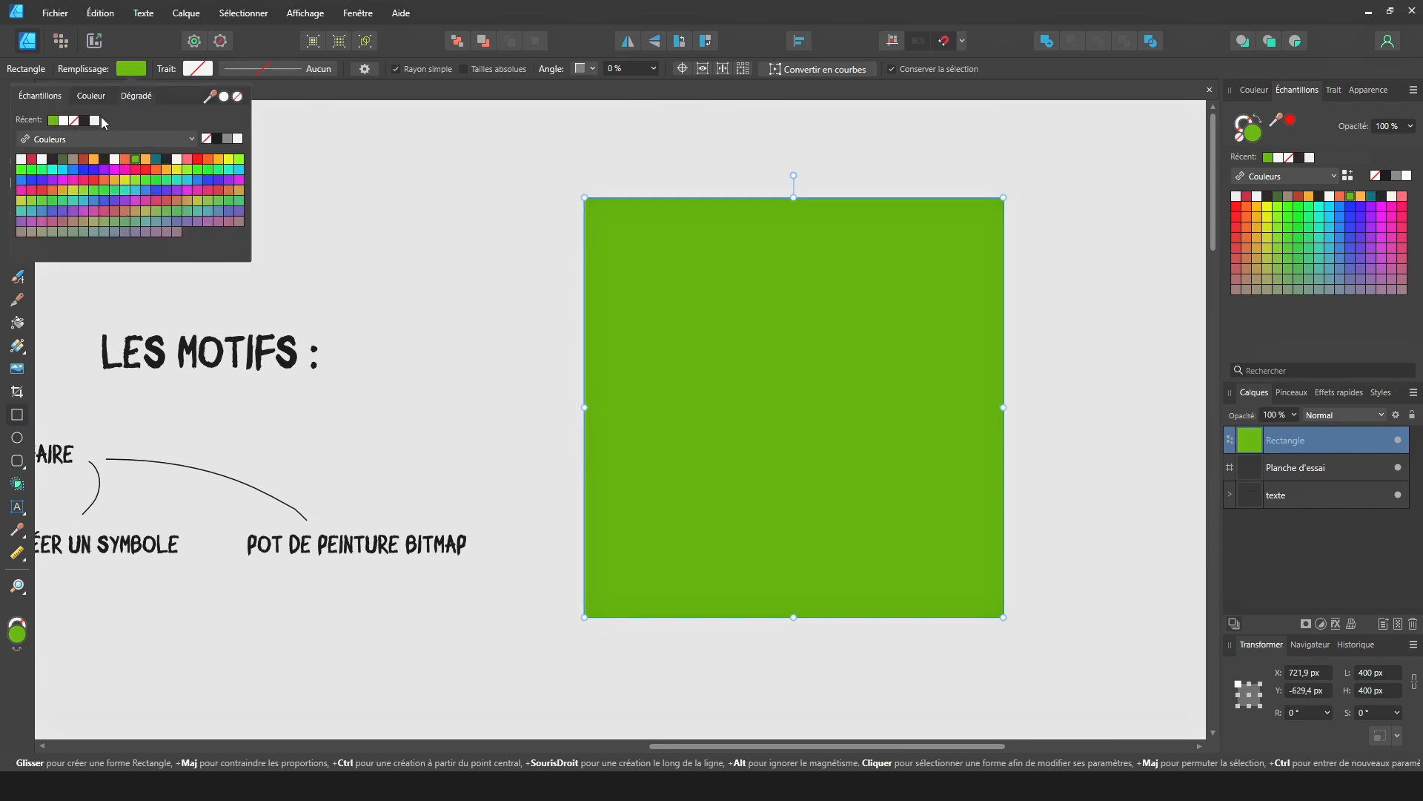
pyautogui.click(74, 121)
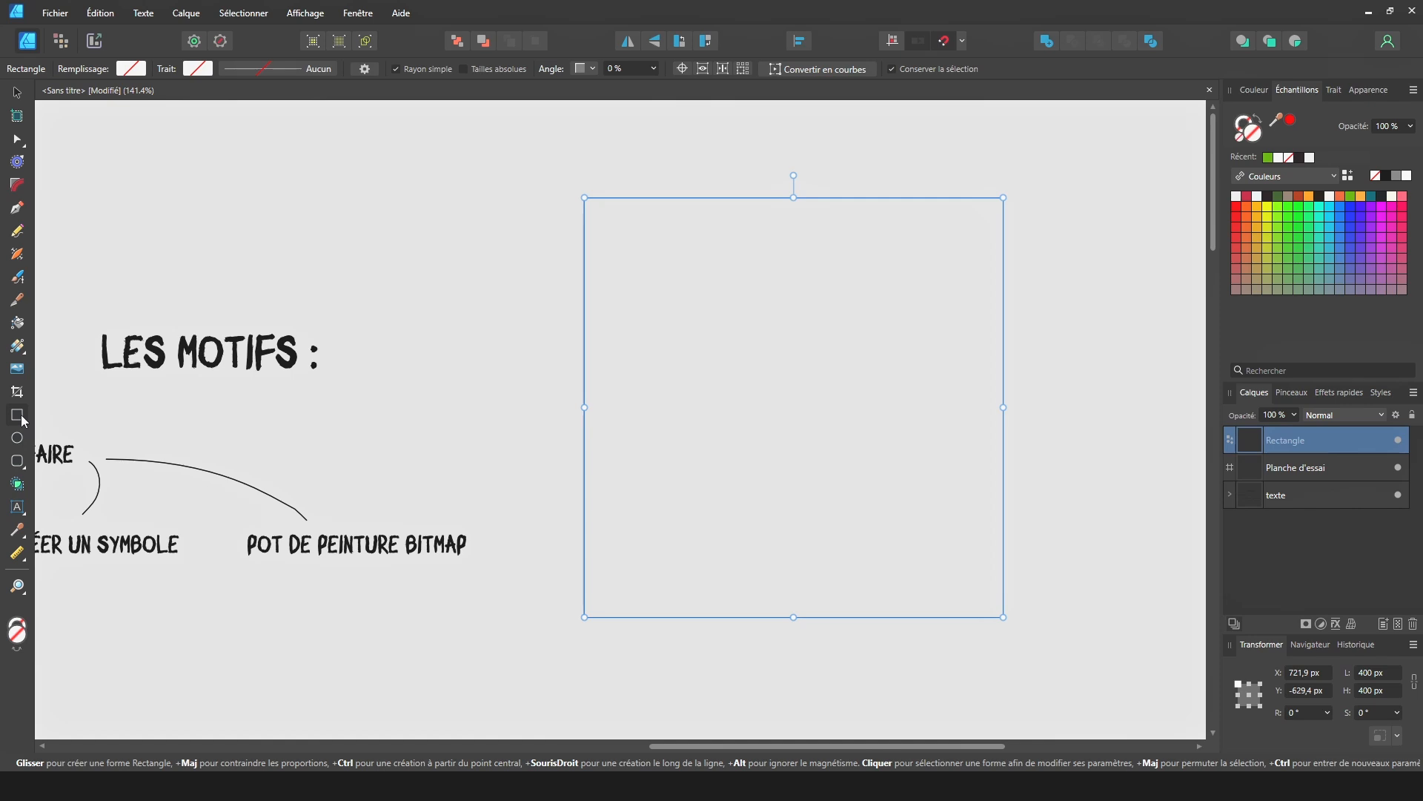
pyautogui.moveTo(702, 321); pyautogui.dragTo(826, 440)
pyautogui.hotkey('ctrl', 'z')
# Give the unfilled 400 px square a near-black outline
pyautogui.doubleClick(1290, 441)
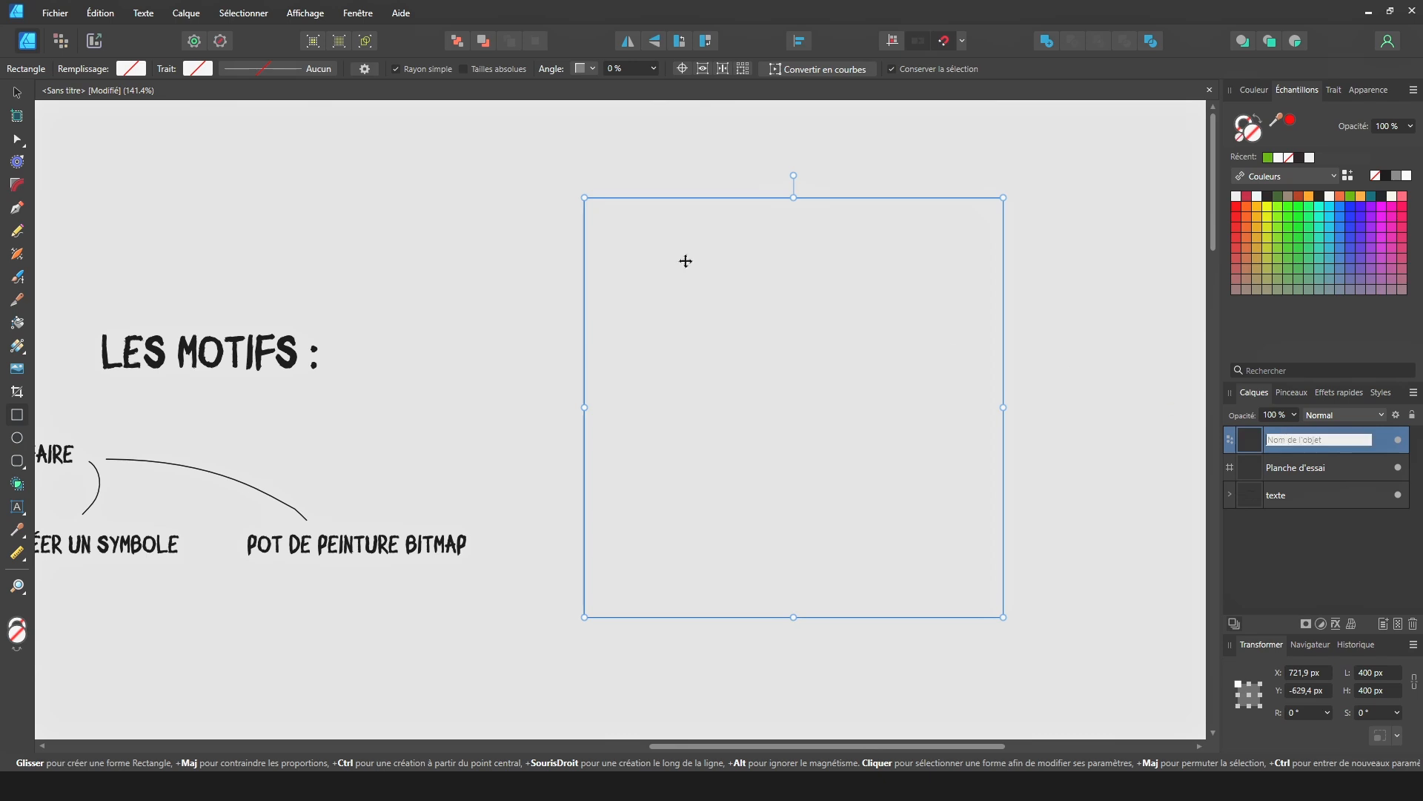
pyautogui.click(190, 71)
pyautogui.click(127, 160)
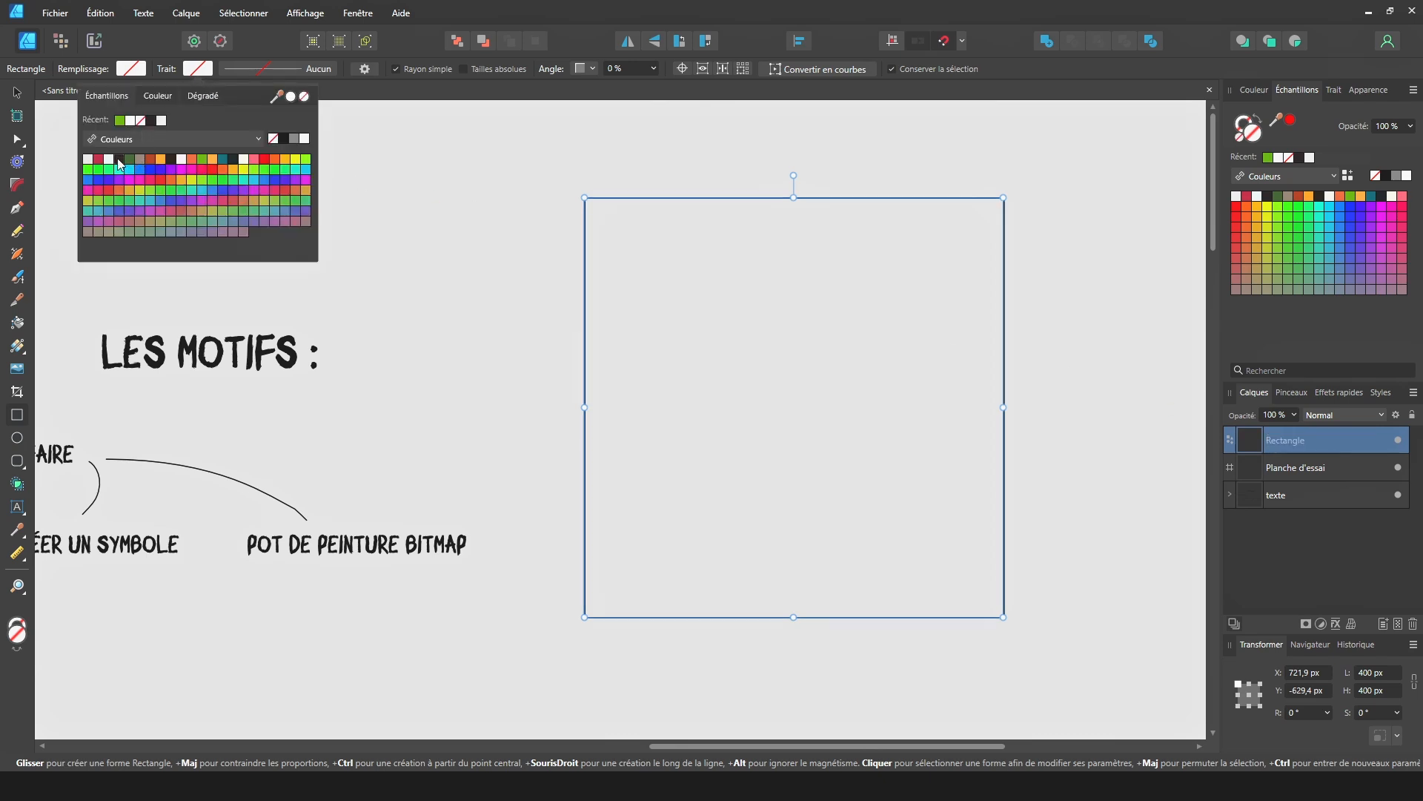
pyautogui.click(514, 258)
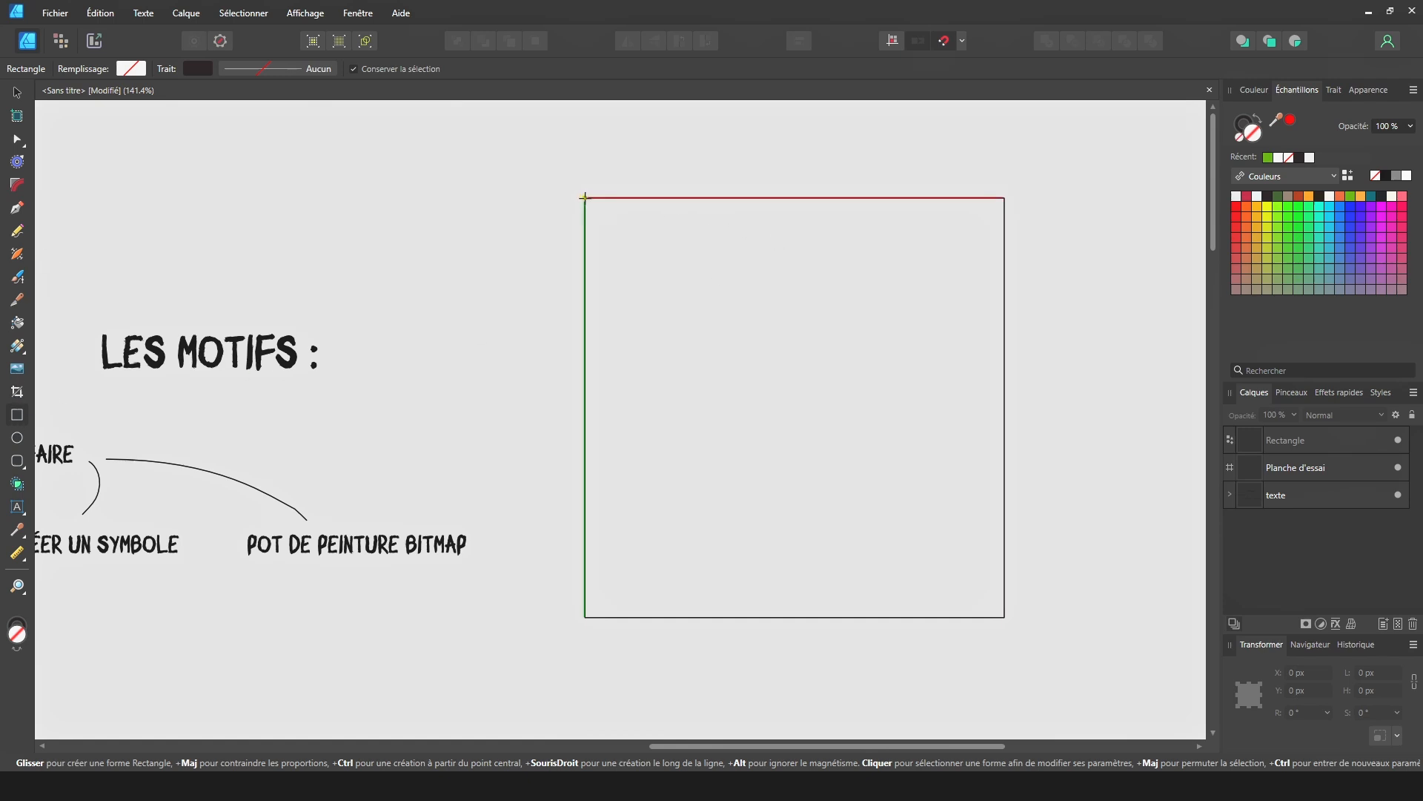
# Draw a rectangle about 135 by 128 px inside the square, with a near-black fill and no outline
pyautogui.moveTo(584, 198); pyautogui.dragTo(869, 468)
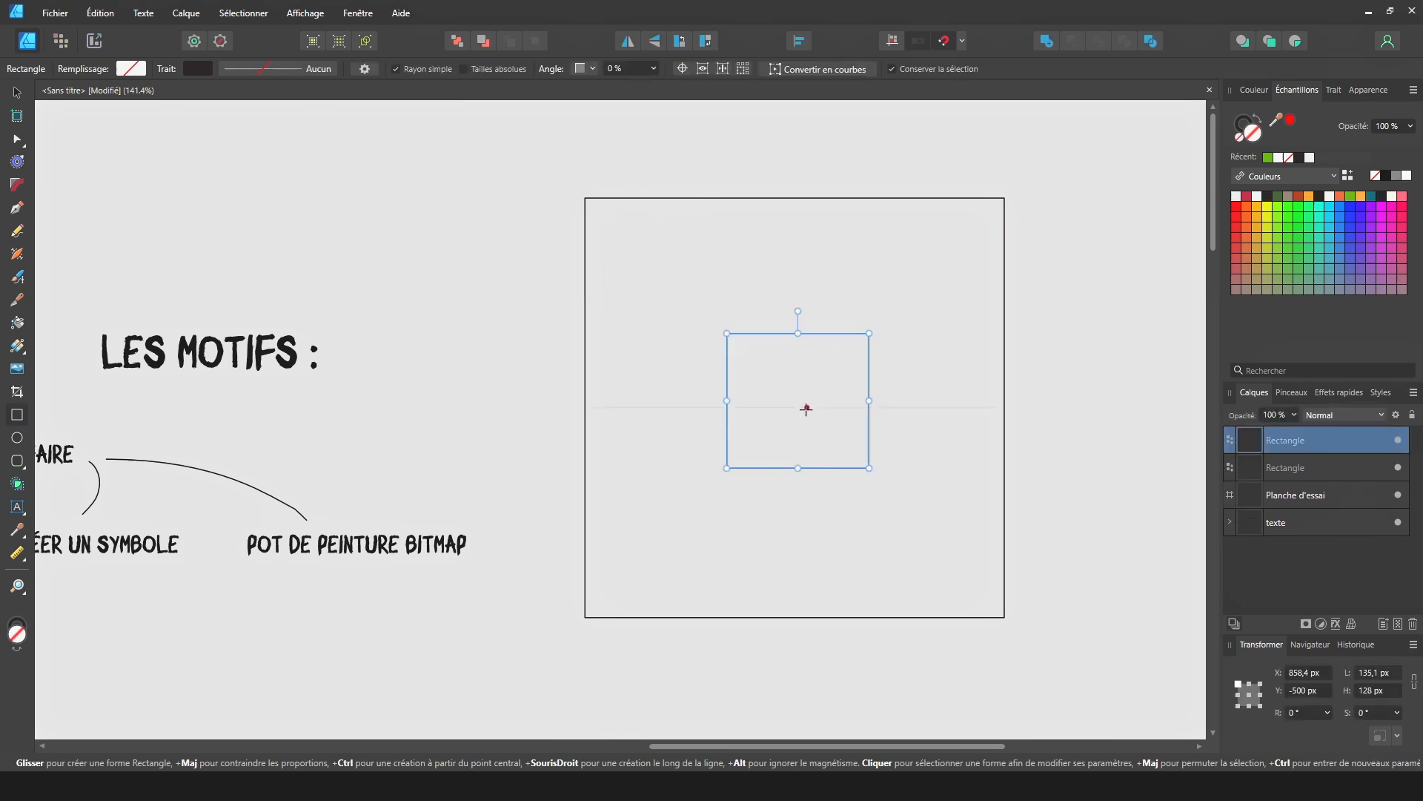
pyautogui.click(198, 69)
pyautogui.click(142, 122)
pyautogui.click(133, 69)
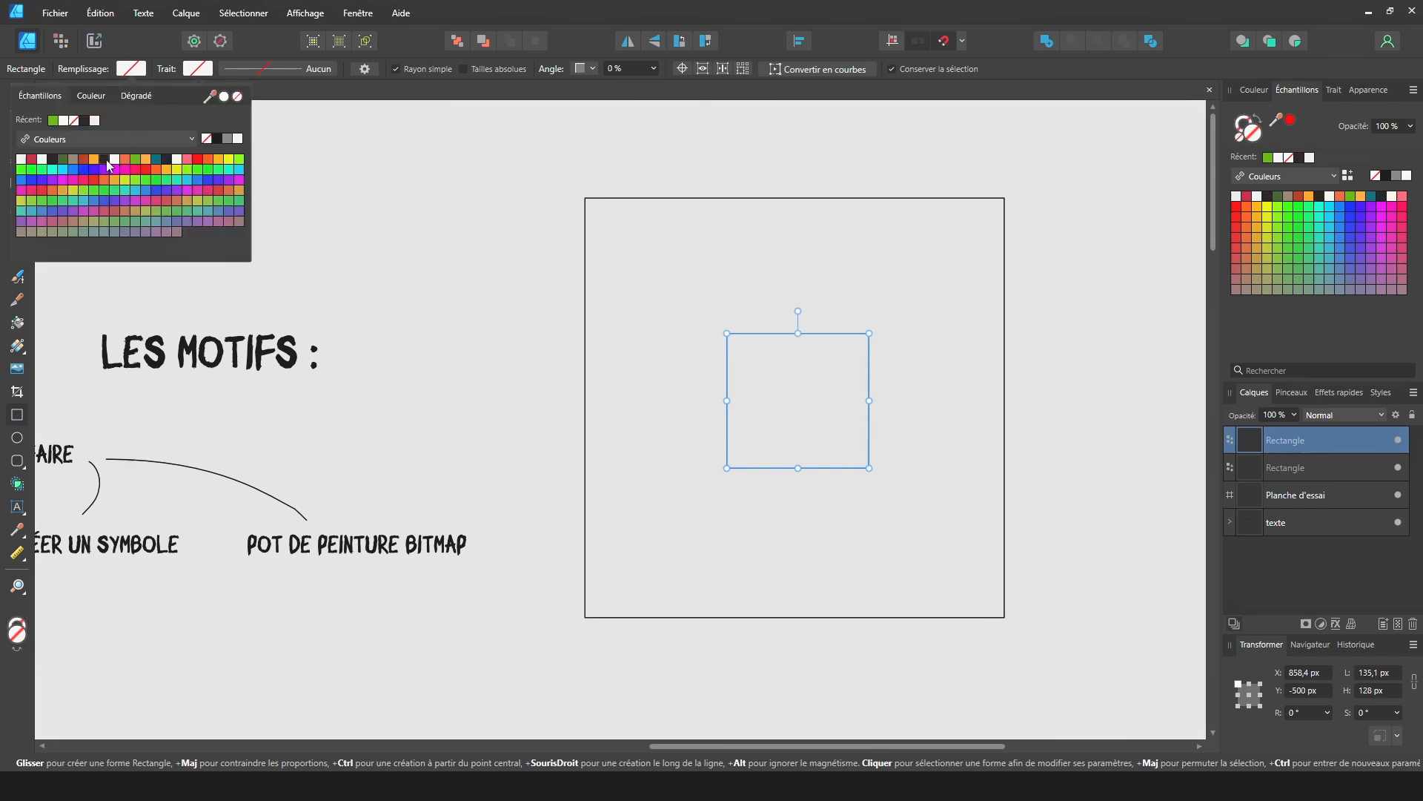
pyautogui.click(51, 159)
pyautogui.click(825, 401)
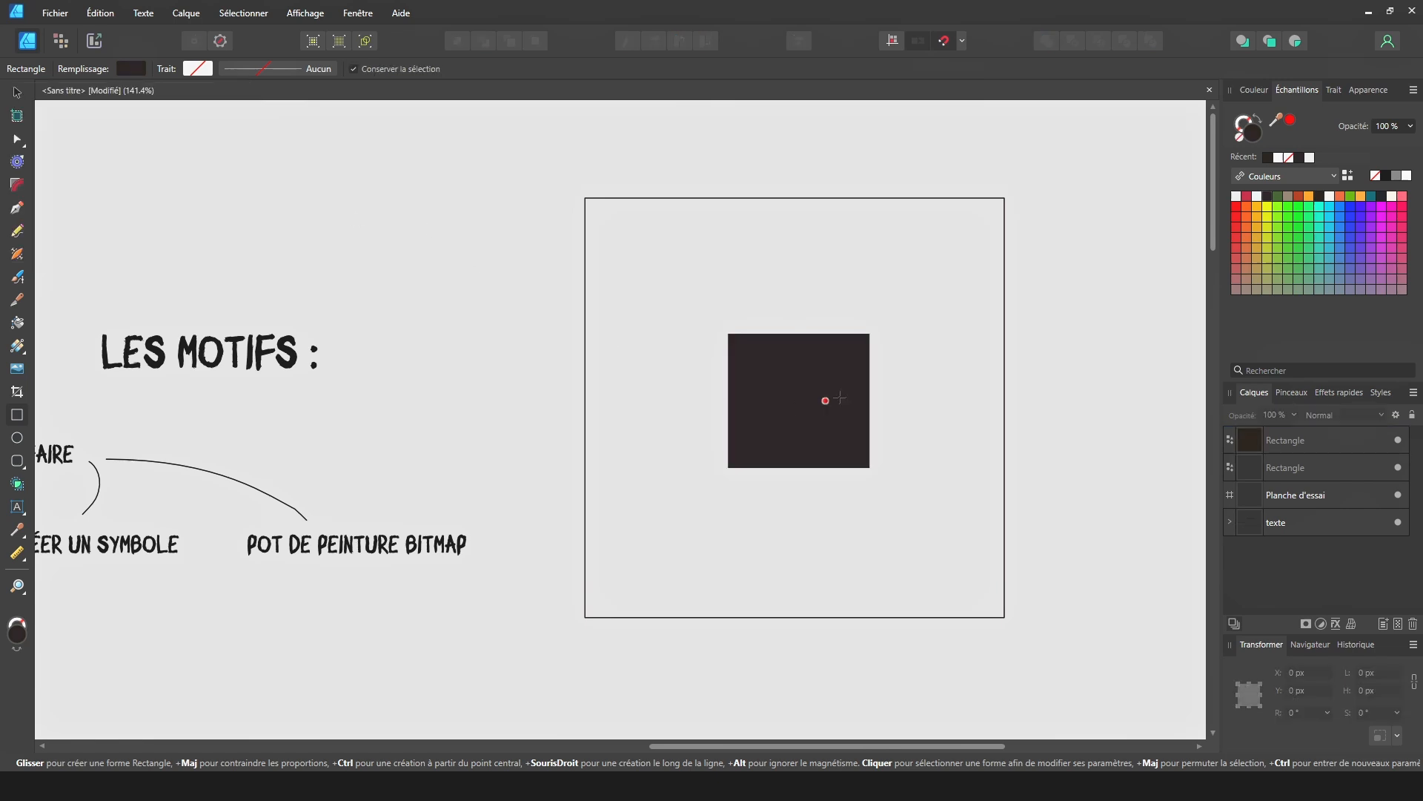
# Move the dark rectangle to the exact centre of the 400 px square
pyautogui.press('v')
pyautogui.click(805, 393)
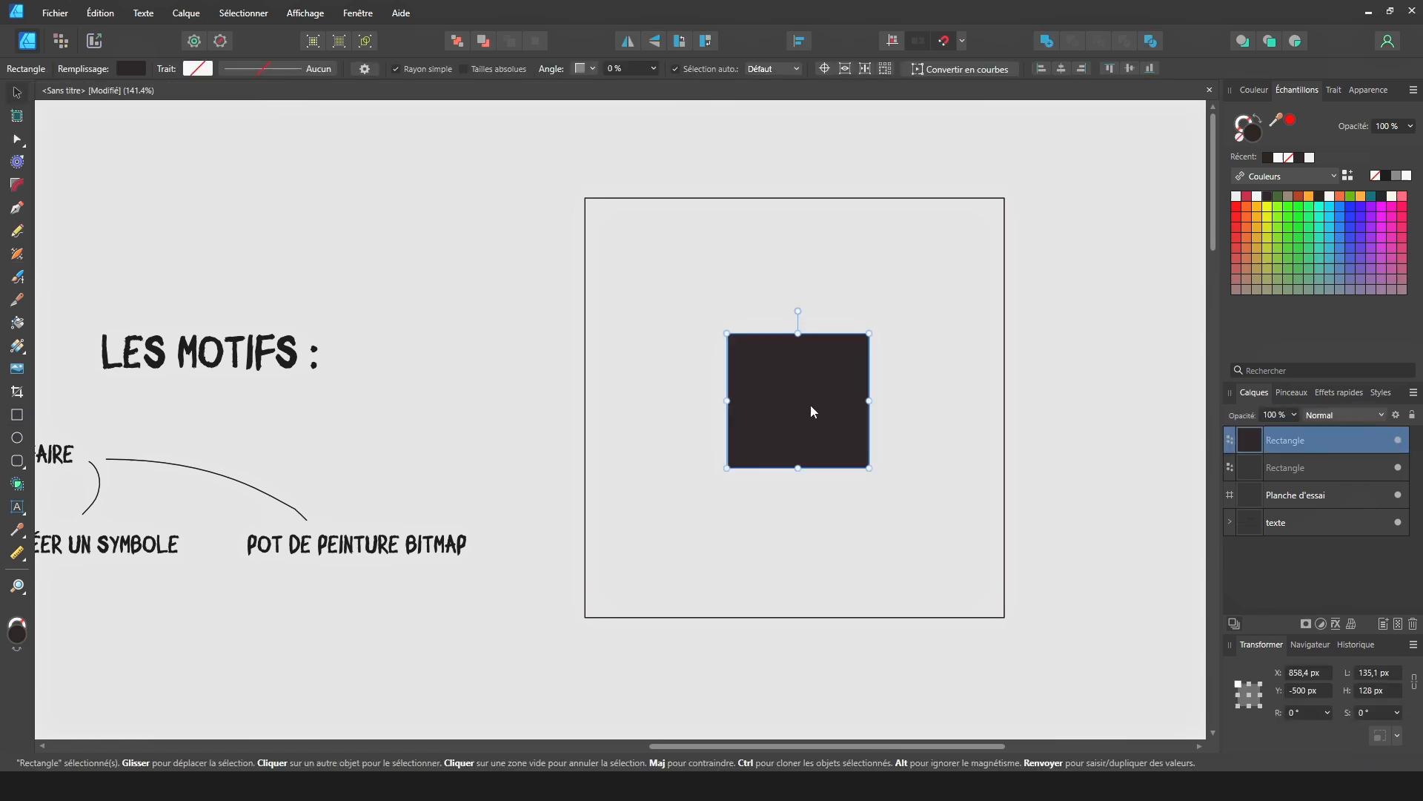
pyautogui.moveTo(811, 403); pyautogui.dragTo(792, 411)
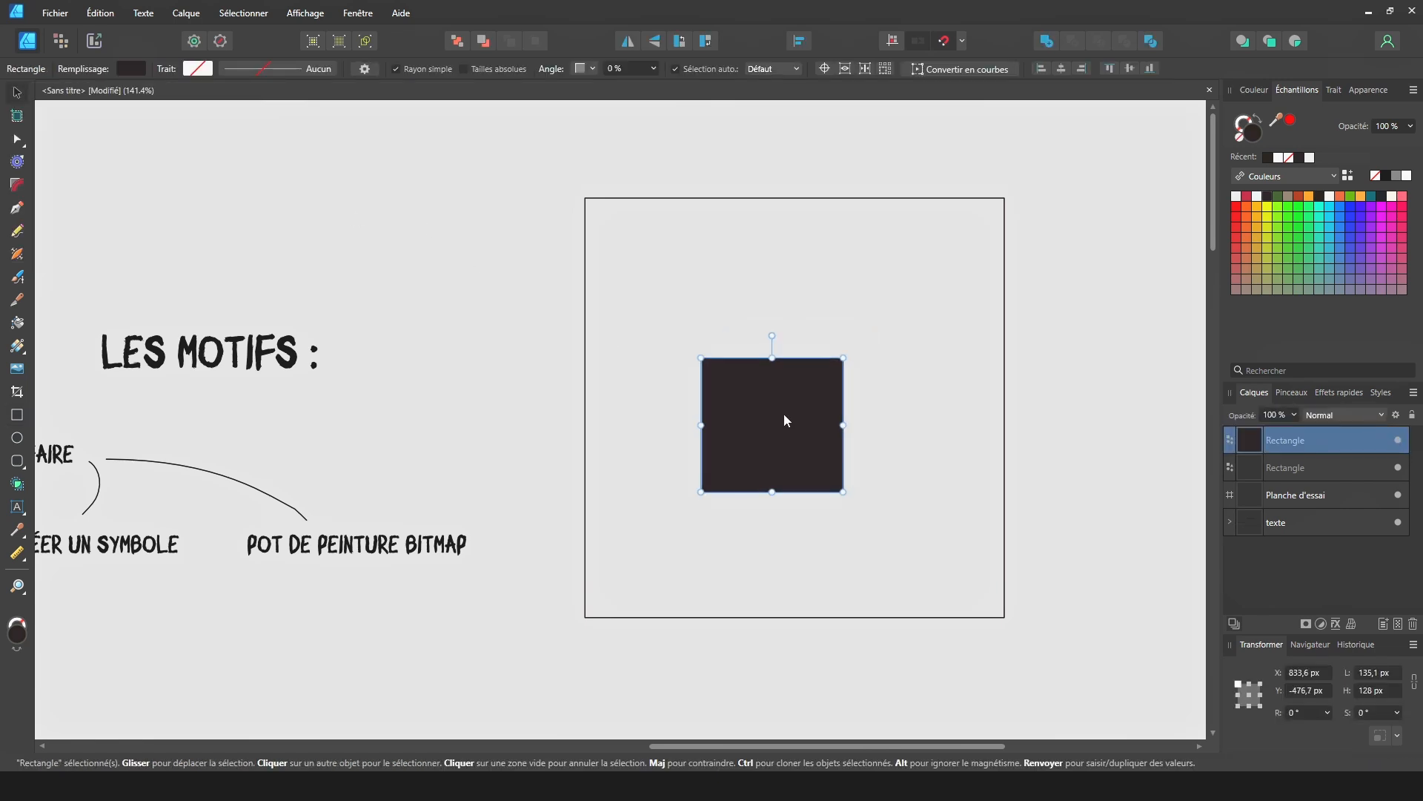
pyautogui.click(946, 48)
pyautogui.moveTo(775, 415)
pyautogui.mouseDown()
pyautogui.moveTo(811, 415)
pyautogui.moveTo(792, 418)
pyautogui.mouseUp()
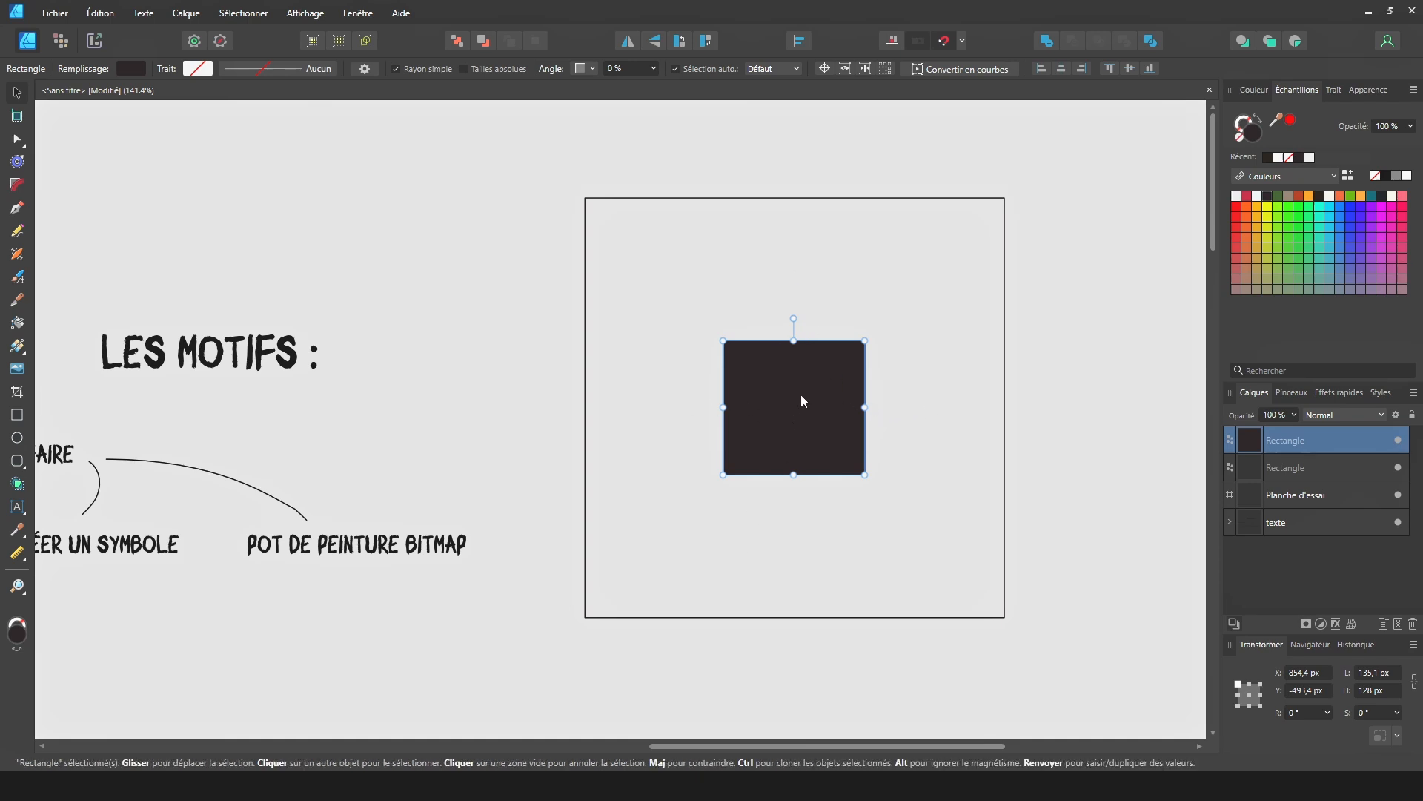
# Place copies of the dark rectangle centred on all four corners of the 400 px square
pyautogui.moveTo(750, 382)
pyautogui.mouseDown()
pyautogui.moveTo(664, 243)
pyautogui.moveTo(566, 220)
pyautogui.moveTo(587, 201)
pyautogui.moveTo(567, 194)
pyautogui.moveTo(708, 235)
pyautogui.moveTo(1037, 229)
pyautogui.mouseUp()
pyautogui.click(627, 220)
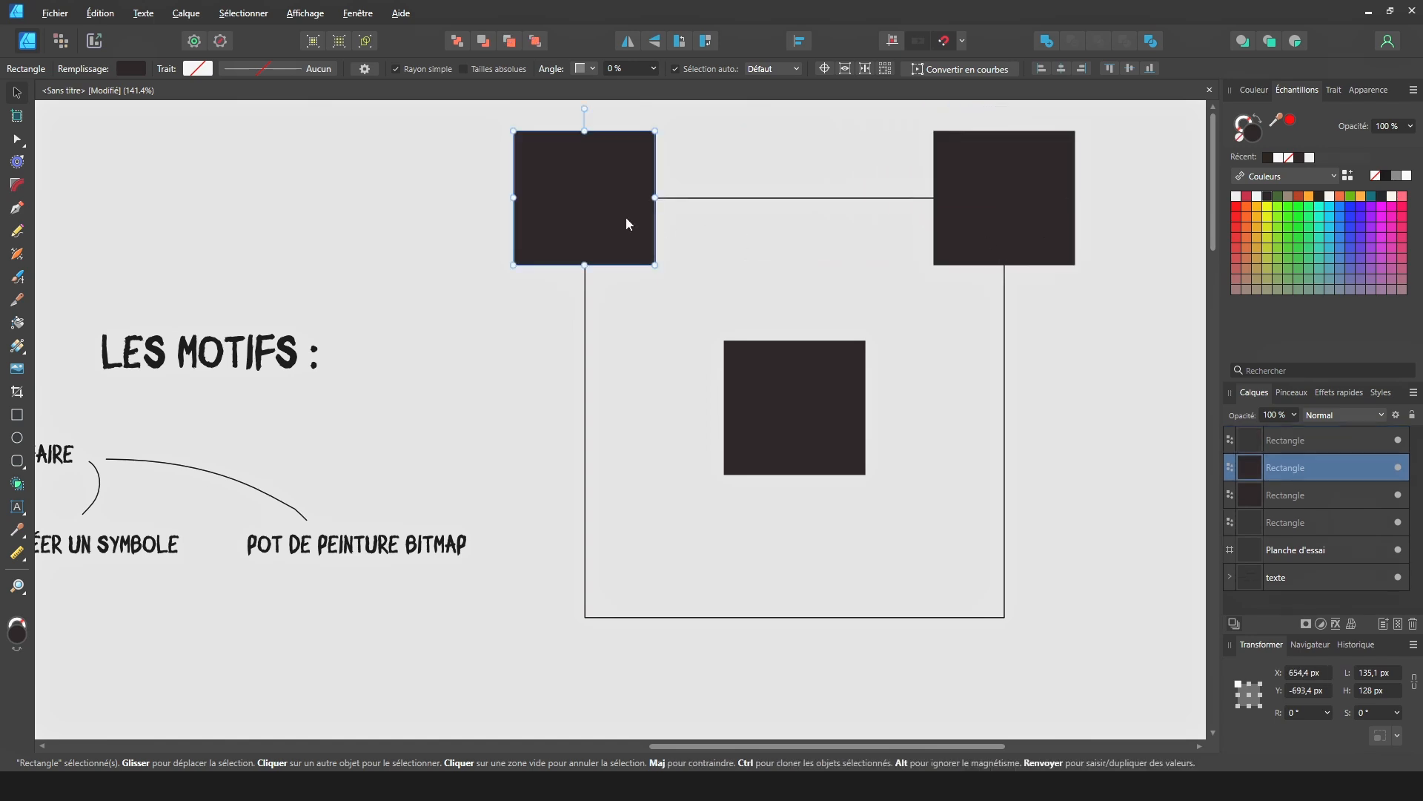
pyautogui.keyDown('shift'); pyautogui.click(987, 230); pyautogui.keyUp('shift')
pyautogui.moveTo(978, 212); pyautogui.dragTo(981, 632)
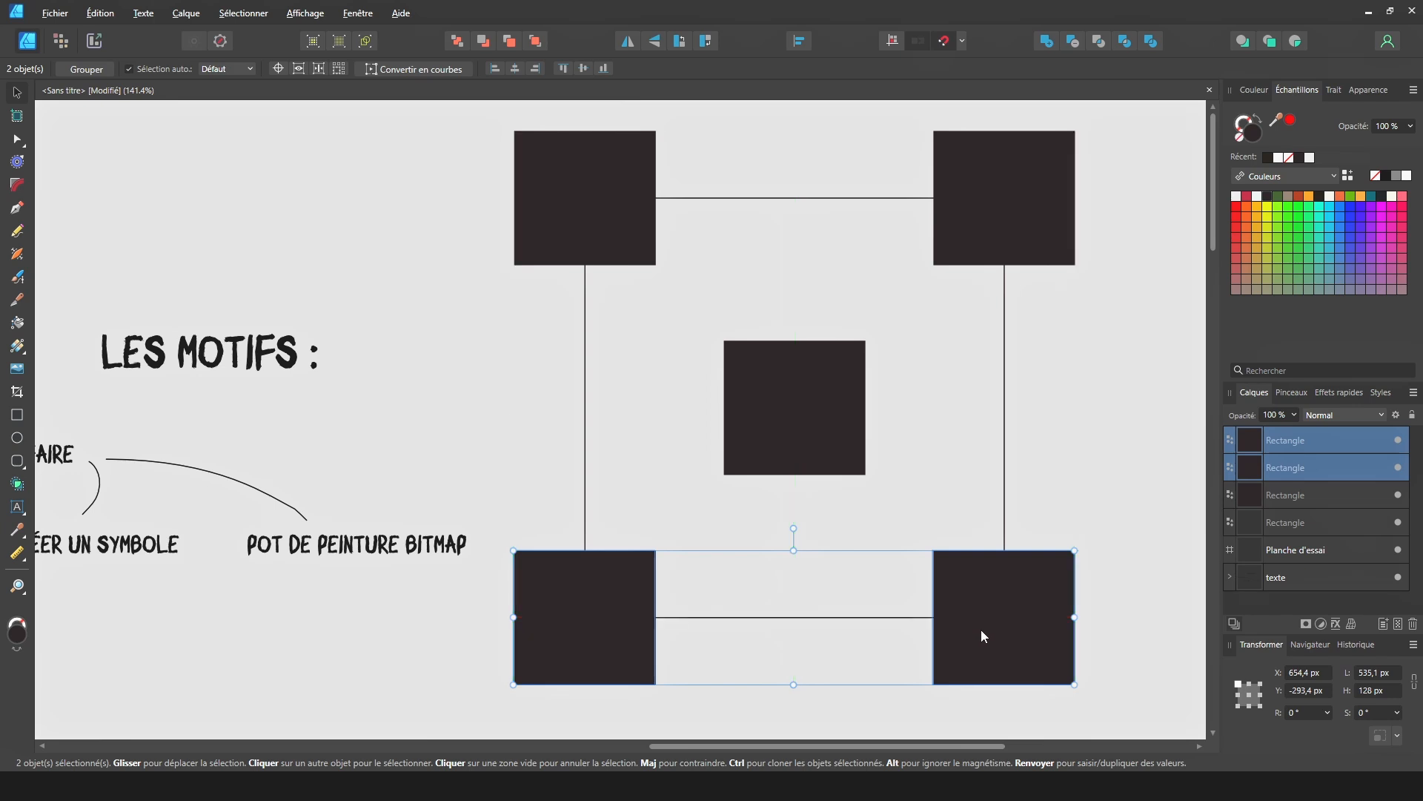
pyautogui.click(472, 364)
# Nest the five dark rectangles inside the 400 px square so that it clips them
pyautogui.scroll(-3, 684, 288)
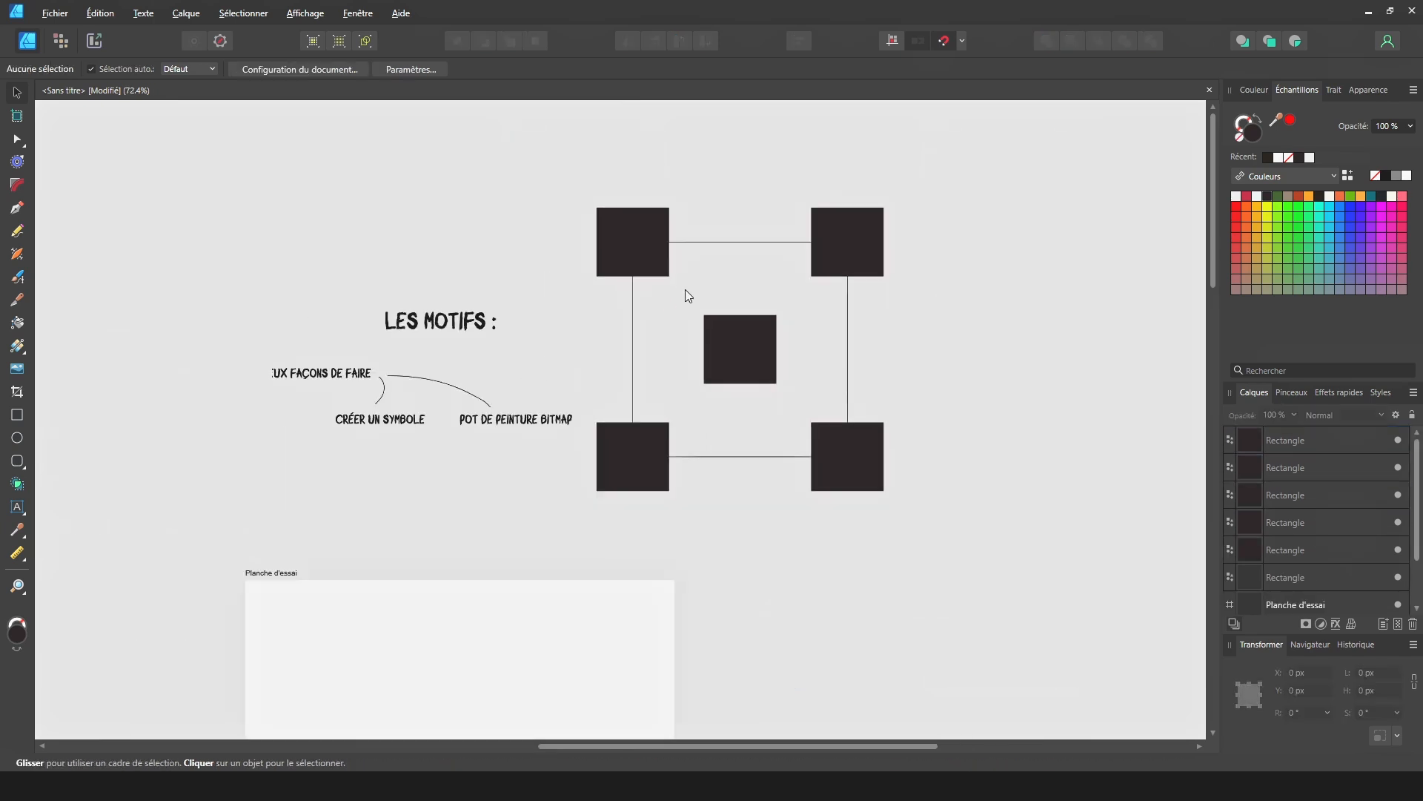
pyautogui.scroll(3, 753, 341)
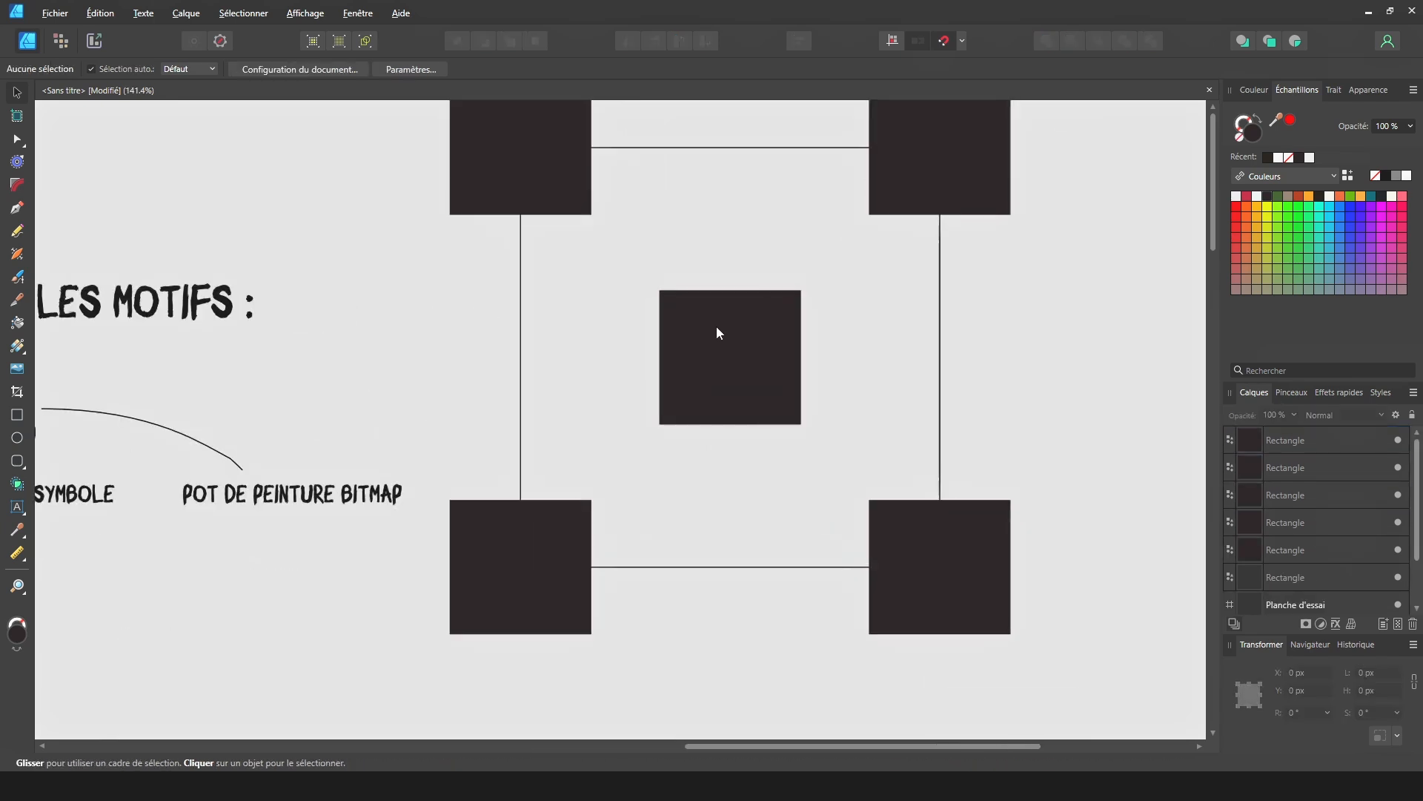
pyautogui.scroll(-2, 733, 335)
pyautogui.click(1293, 550)
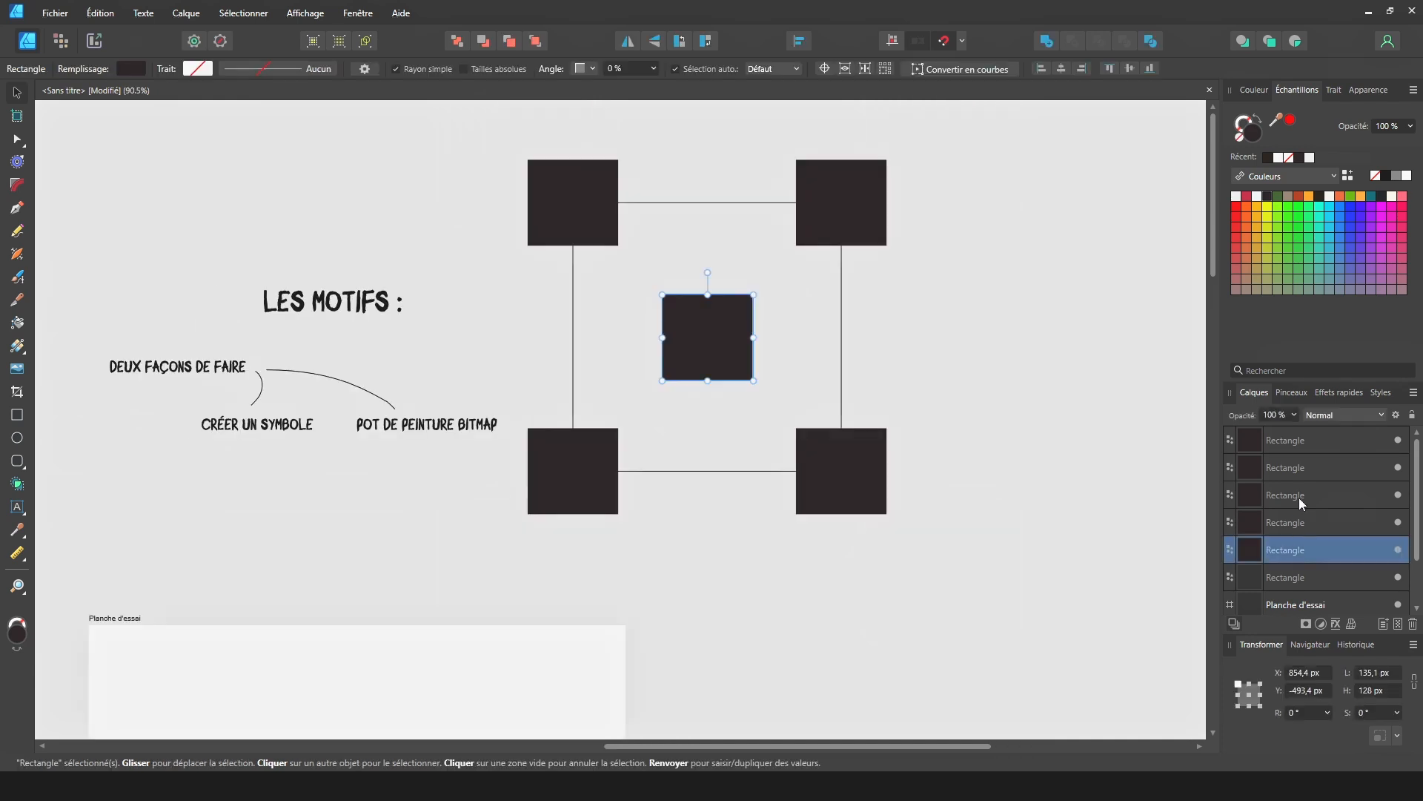
pyautogui.keyDown('shift'); pyautogui.click(1298, 443); pyautogui.keyUp('shift')
pyautogui.moveTo(1288, 553); pyautogui.dragTo(1288, 577)
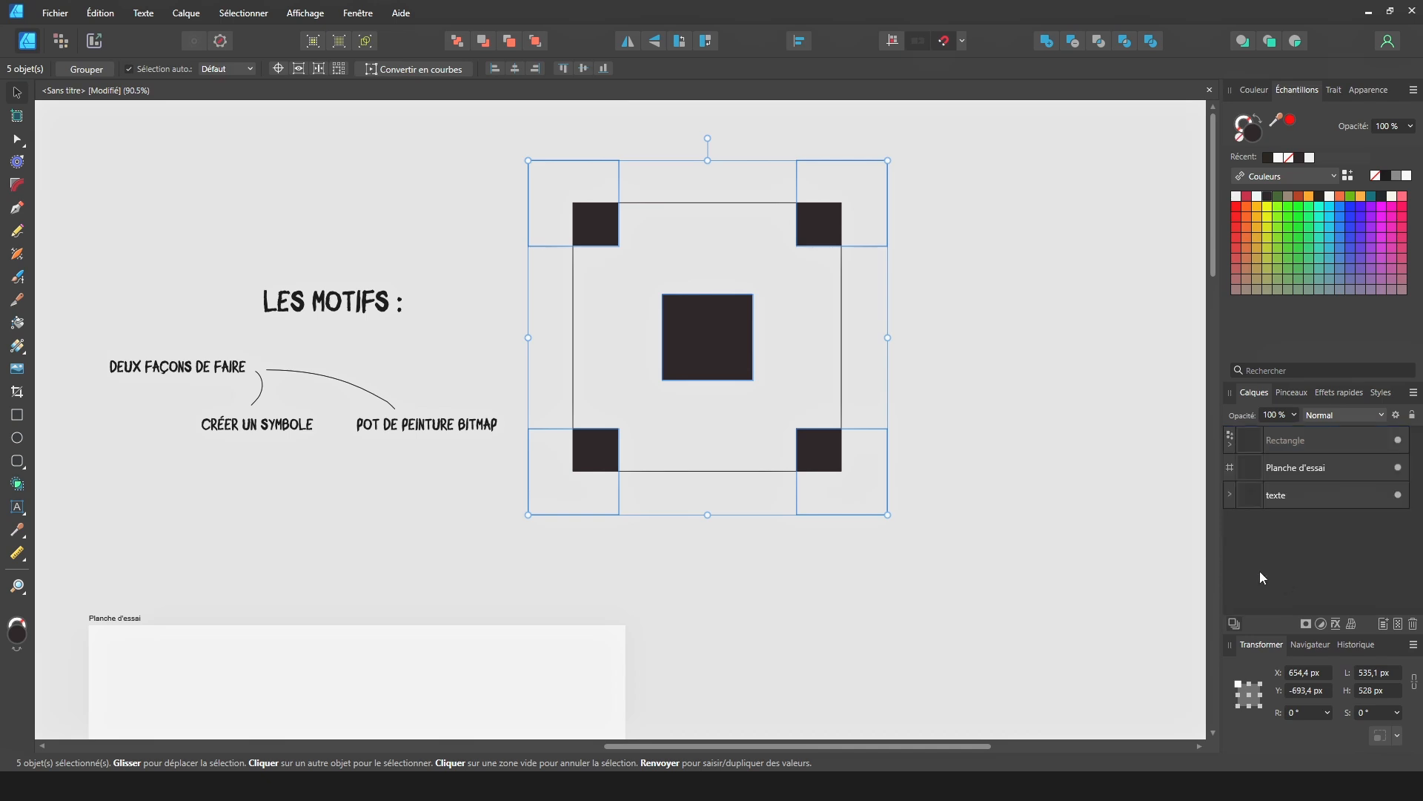
pyautogui.click(946, 365)
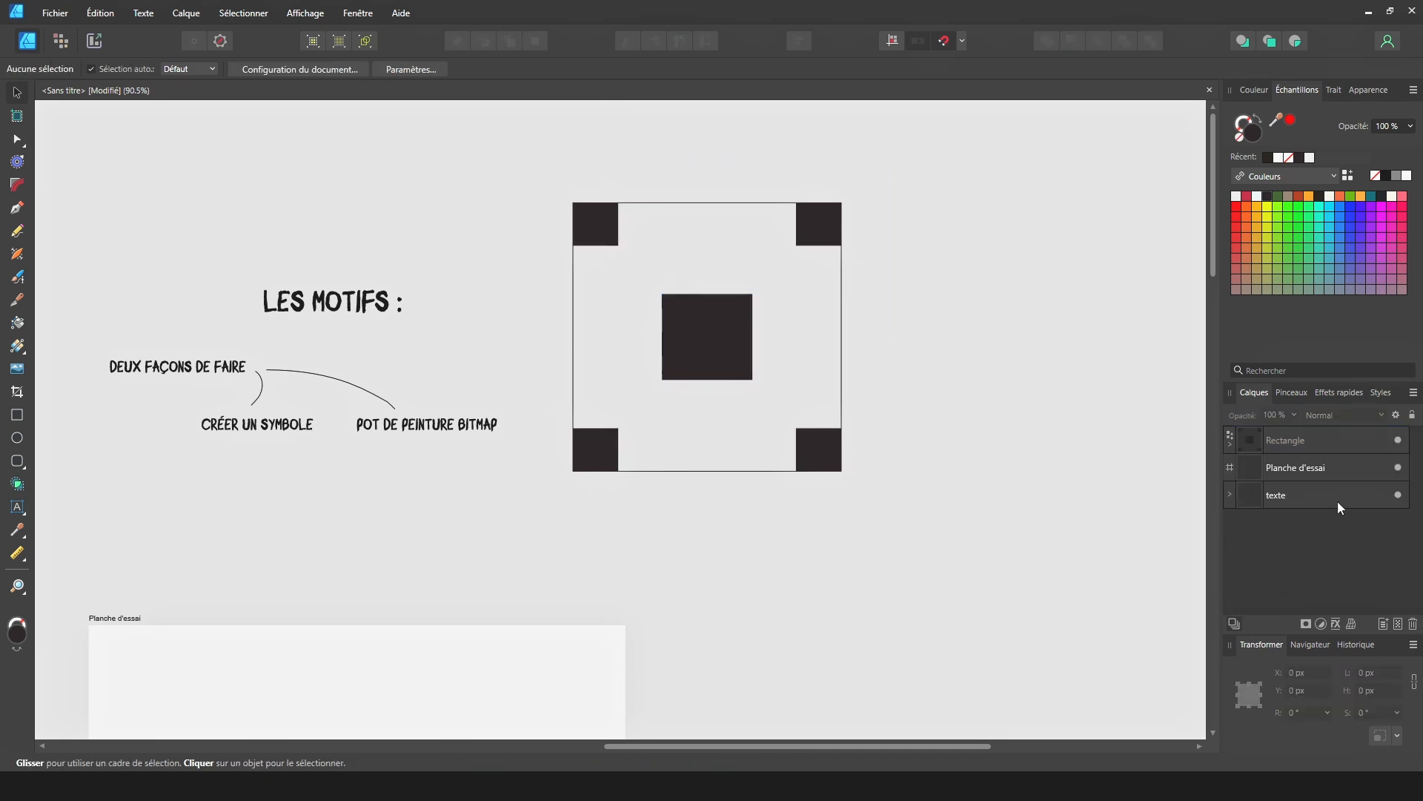
# Remove the outline from the parent square that contains the nested rectangles
pyautogui.click(1235, 445)
pyautogui.click(1230, 445)
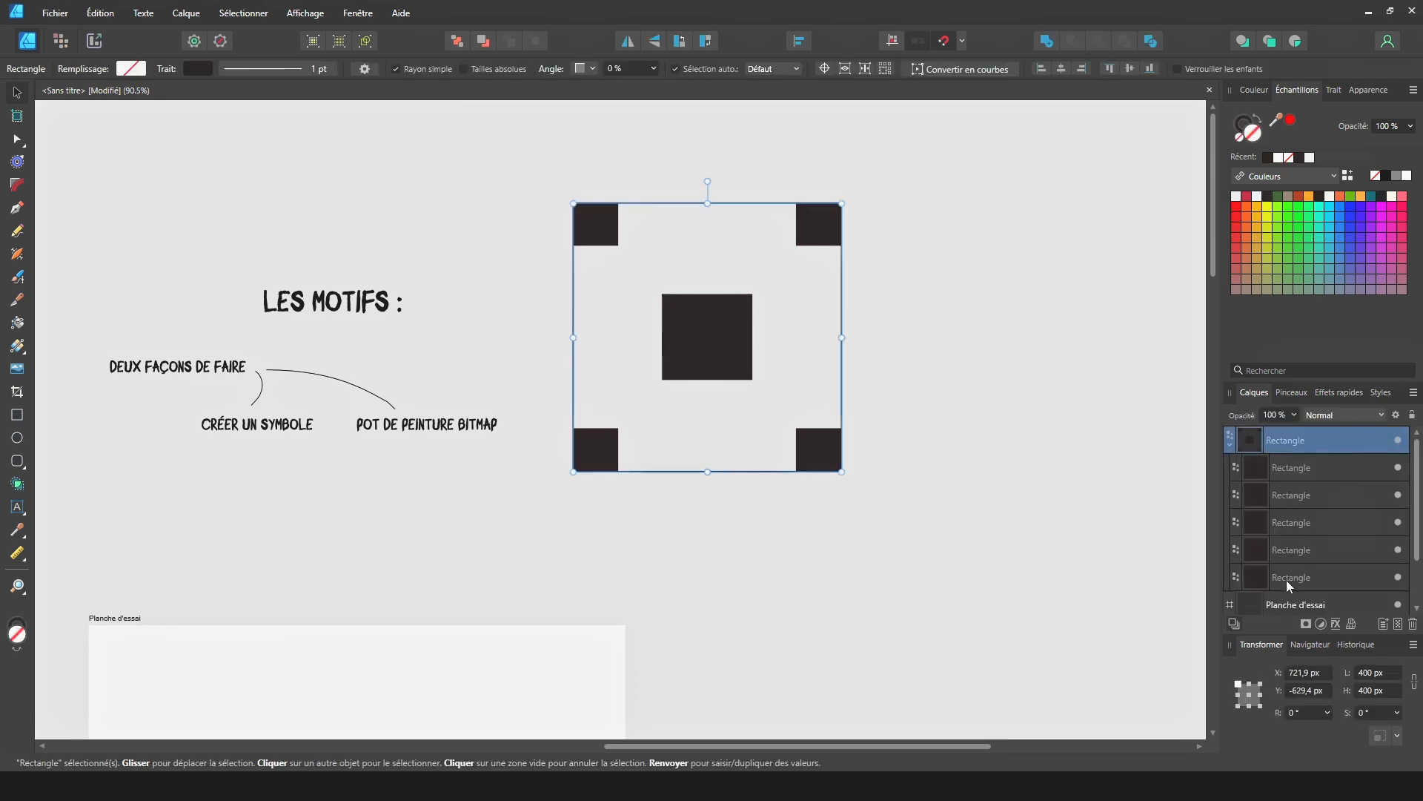
pyautogui.scroll(-2, 1288, 579)
pyautogui.scroll(2, 1290, 519)
pyautogui.click(1256, 440)
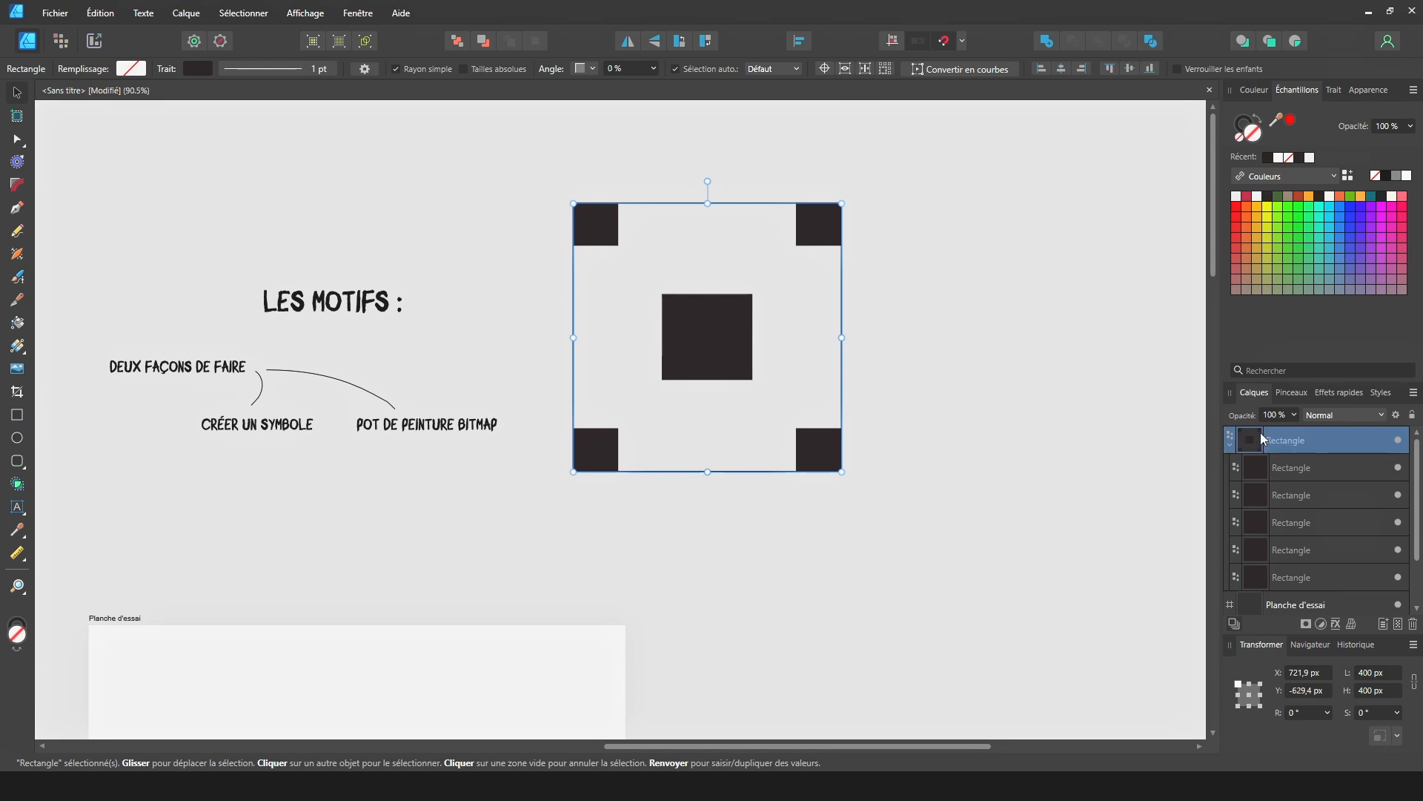
pyautogui.click(202, 66)
pyautogui.click(144, 122)
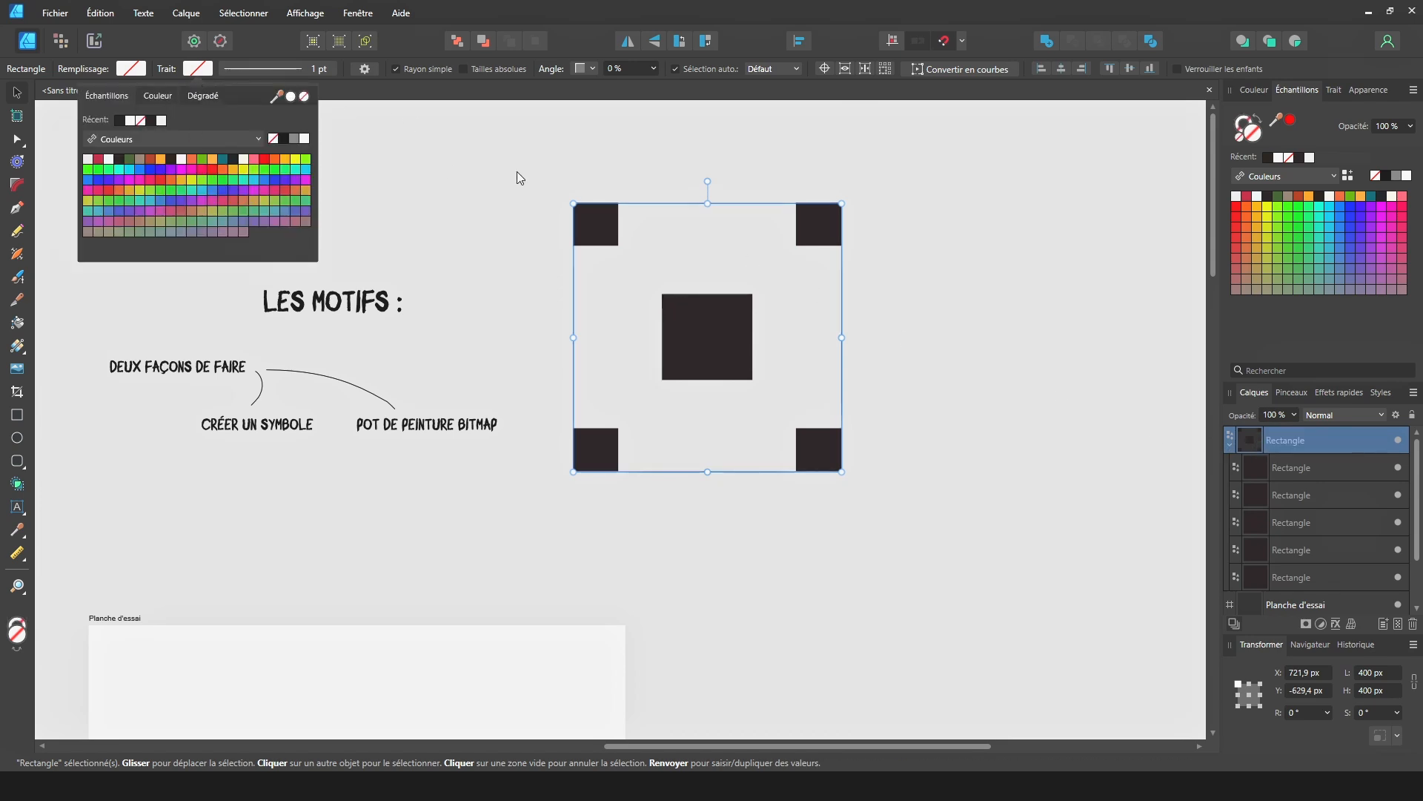
pyautogui.click(648, 194)
pyautogui.click(596, 245)
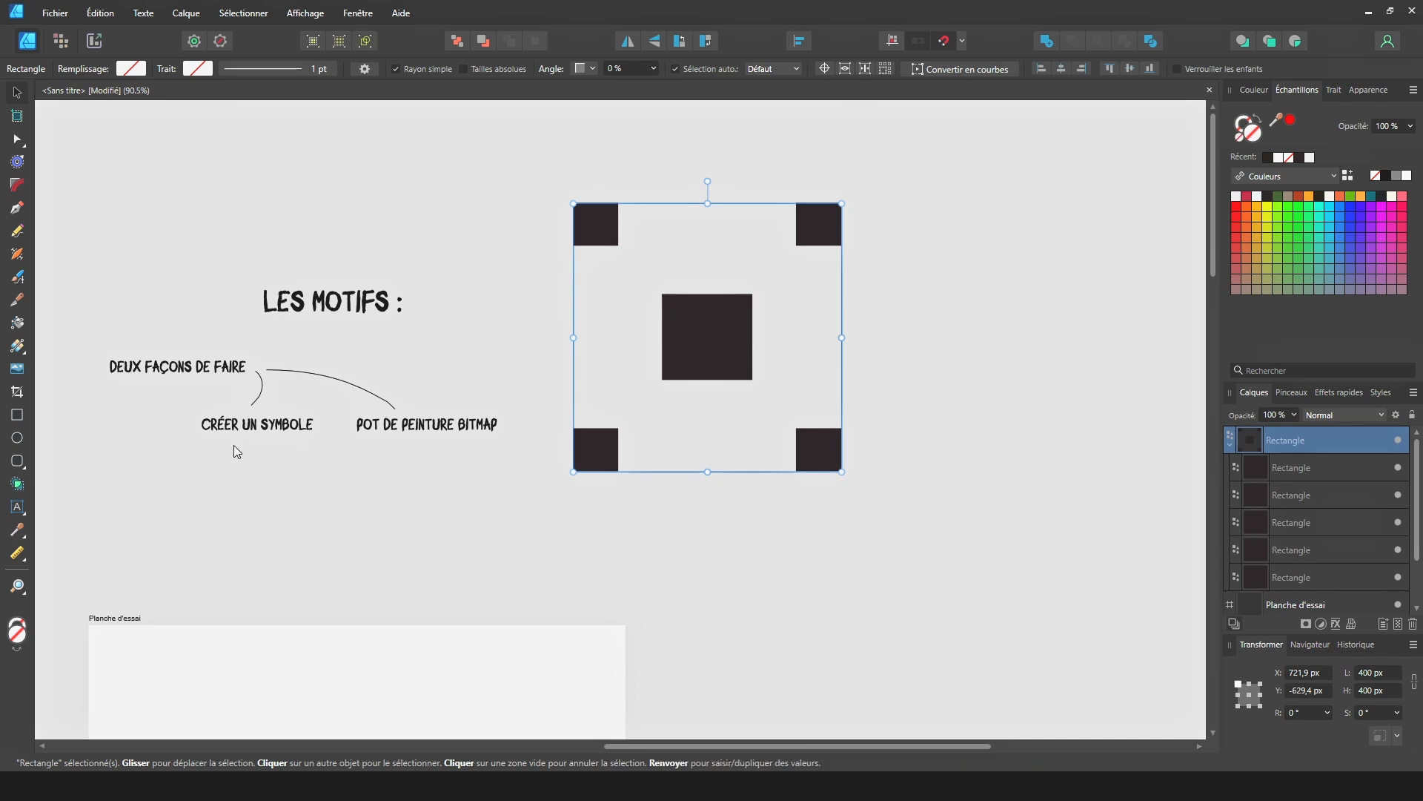
# Show the Symbols panel and create a symbol from the clipped square tile
pyautogui.click(359, 14)
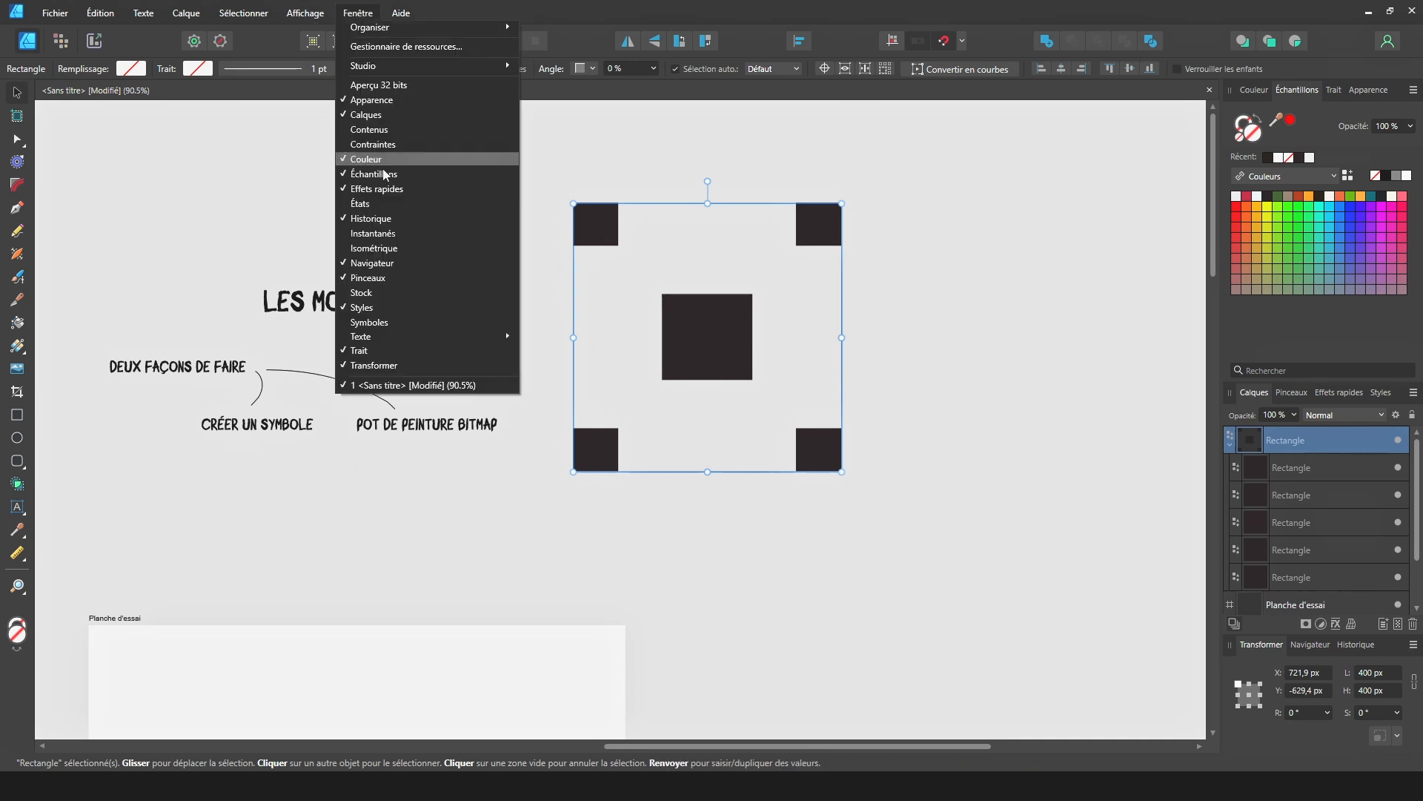
pyautogui.click(375, 323)
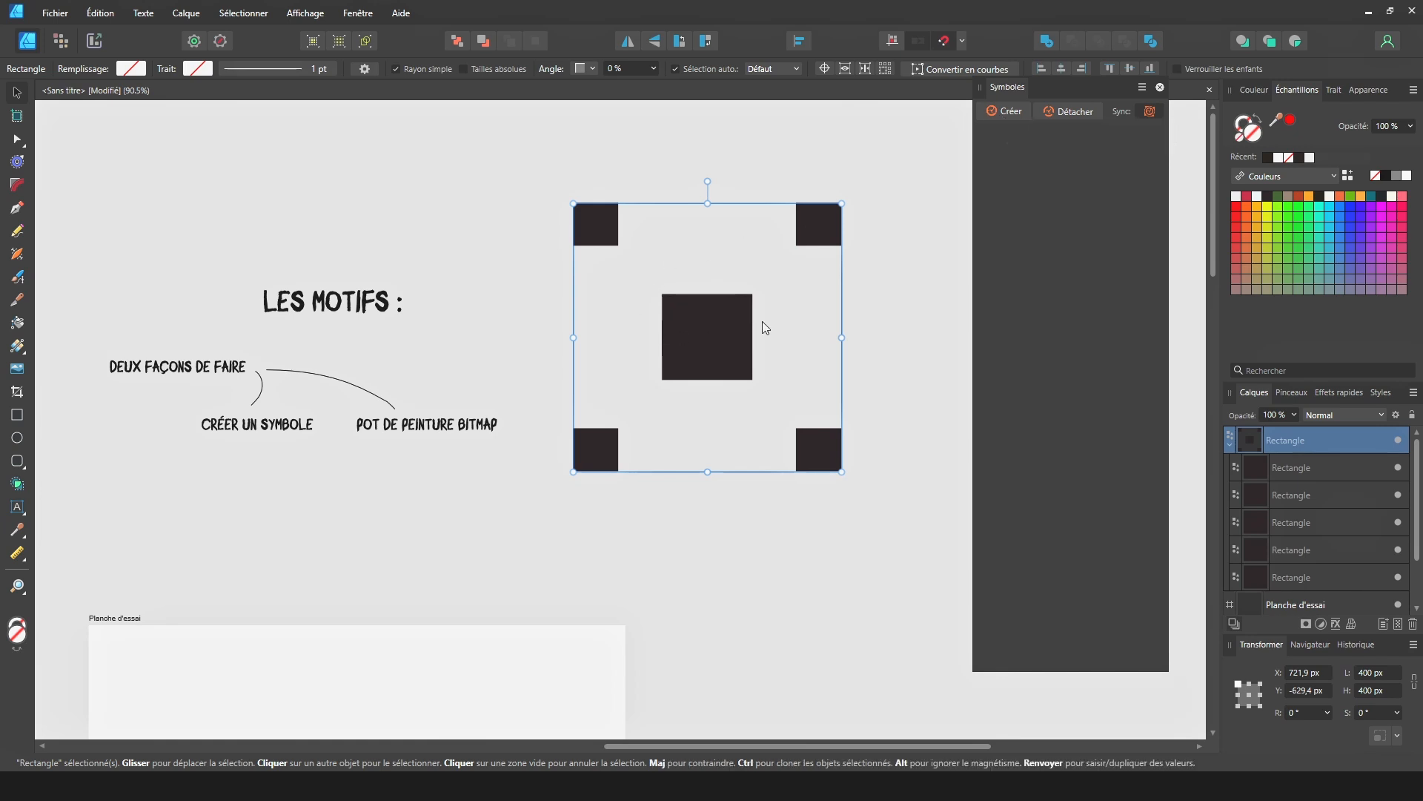
pyautogui.click(1012, 115)
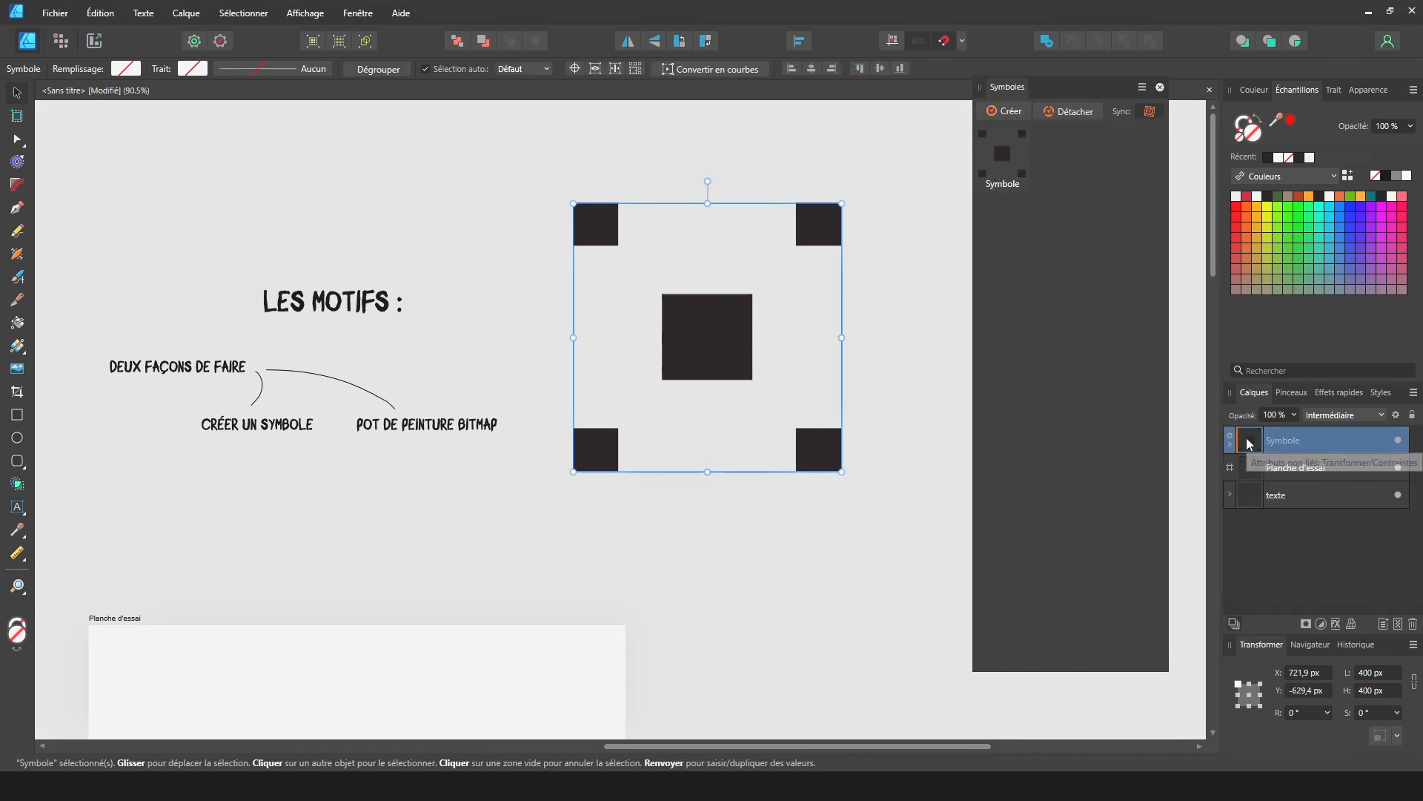
# Place an instance of the tile symbol on the Planche d'essai artboard, aligned to its upper-left corner at 0, 0 px
pyautogui.moveTo(716, 550); pyautogui.dragTo(811, 289)
pyautogui.scroll(-3, 775, 343)
pyautogui.moveTo(829, 445); pyautogui.dragTo(724, 391)
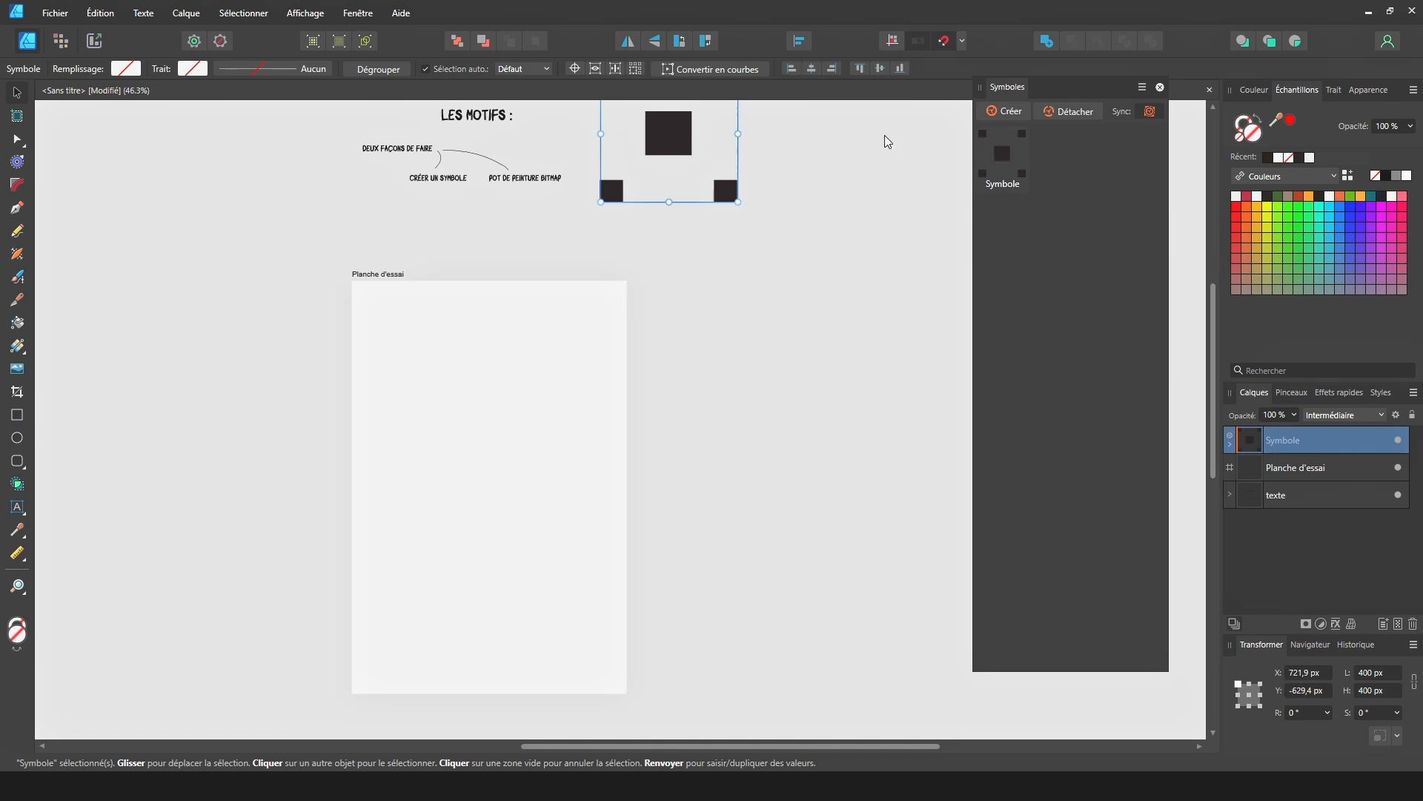
pyautogui.moveTo(1001, 162); pyautogui.dragTo(939, 198)
pyautogui.moveTo(656, 328); pyautogui.dragTo(426, 353)
pyautogui.scroll(2, 412, 363)
pyautogui.scroll(-3, 350, 318)
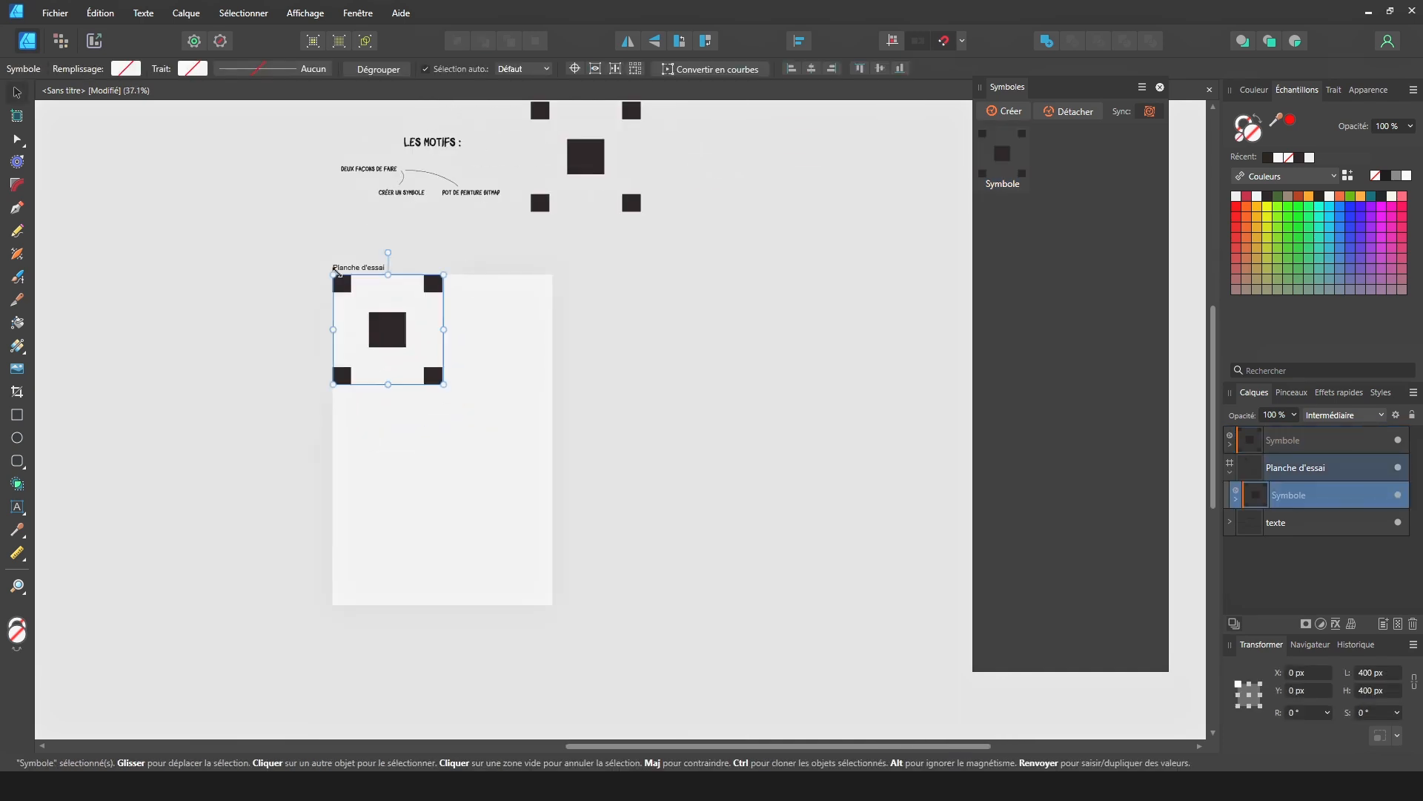
pyautogui.click(17, 116)
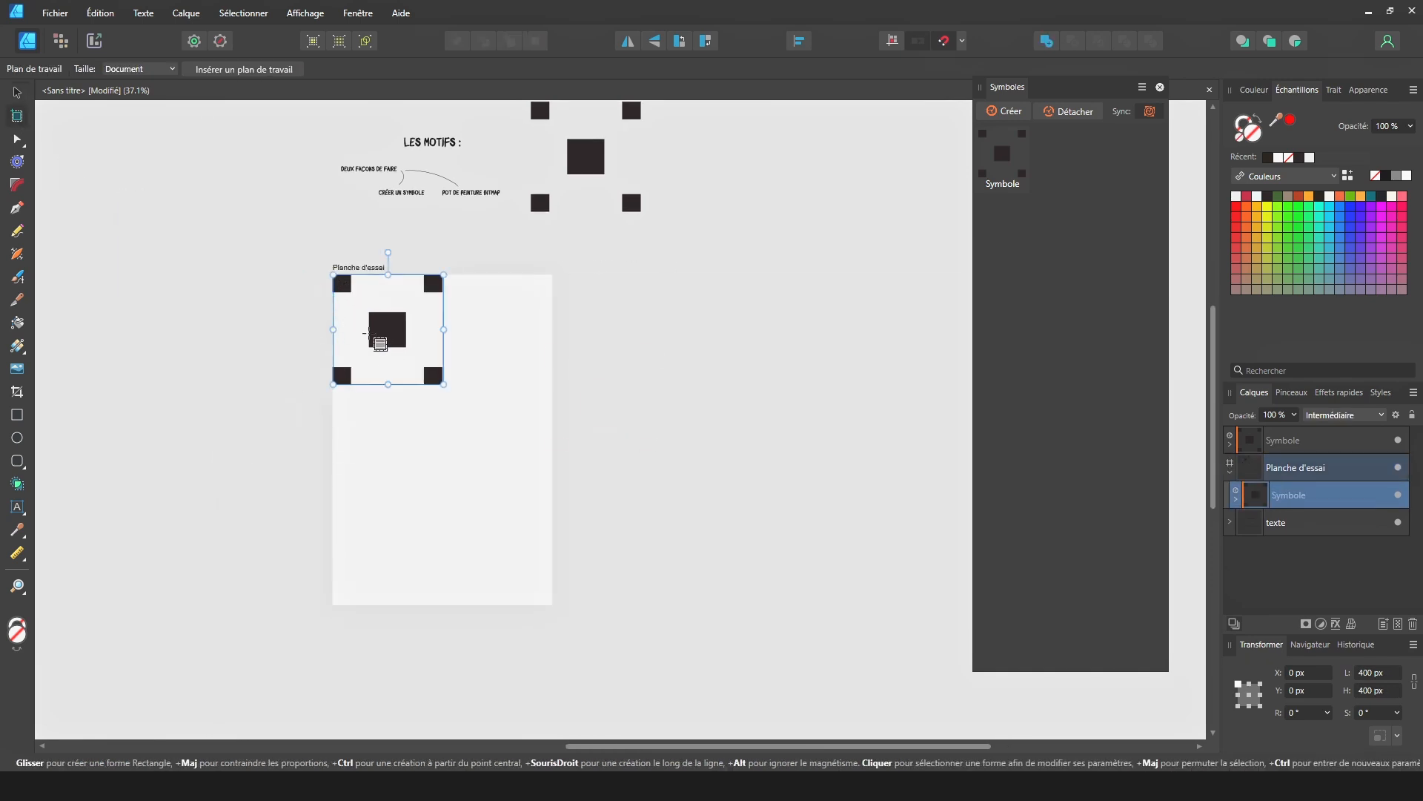
pyautogui.click(15, 96)
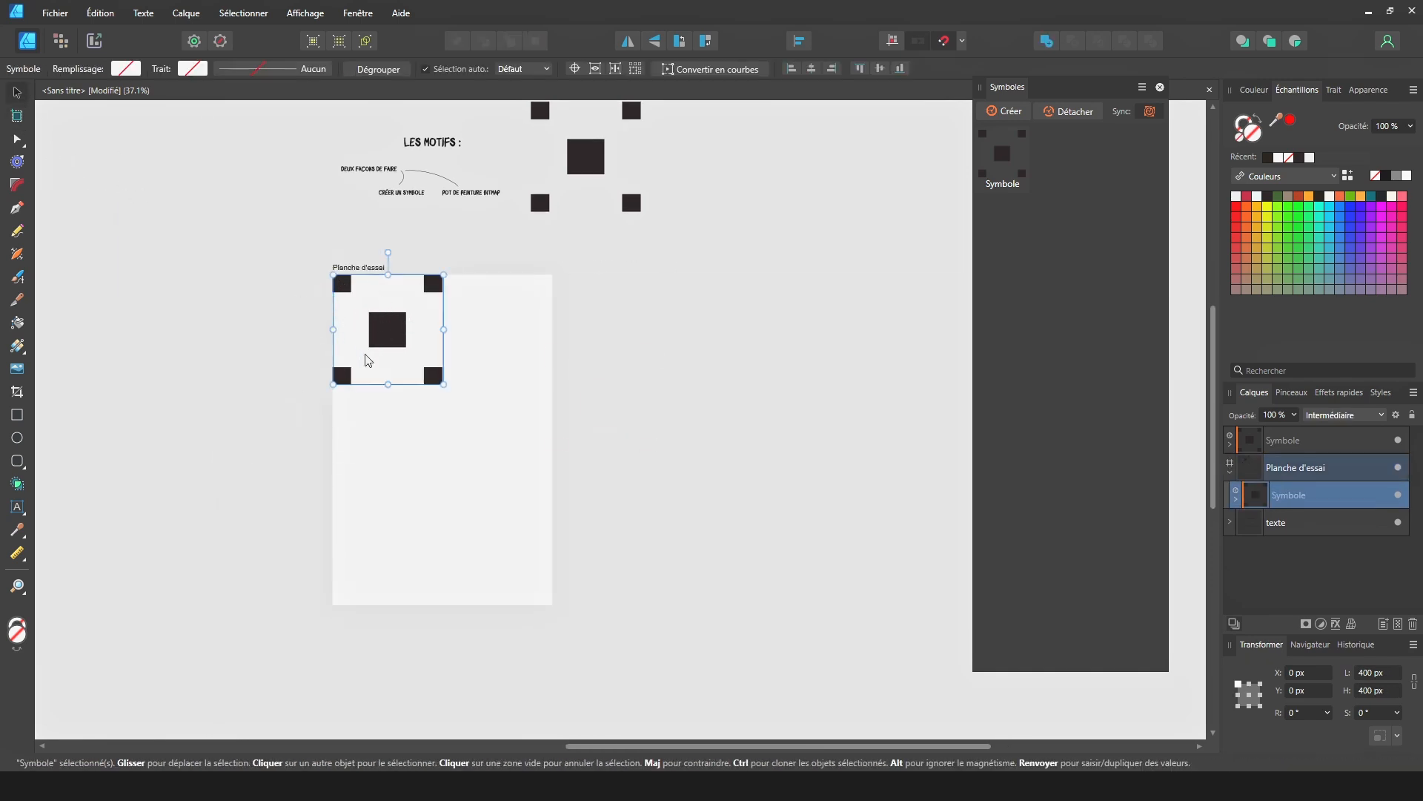
# Duplicate the tile symbol edge to edge to fill the artboard with two columns and three rows
pyautogui.scroll(3, 368, 359)
pyautogui.moveTo(397, 318)
pyautogui.mouseDown()
pyautogui.moveTo(610, 326)
pyautogui.moveTo(613, 546)
pyautogui.moveTo(620, 508)
pyautogui.mouseUp()
pyautogui.click(416, 299)
pyautogui.keyDown('shift'); pyautogui.click(620, 327); pyautogui.keyUp('shift')
pyautogui.scroll(-3, 615, 497)
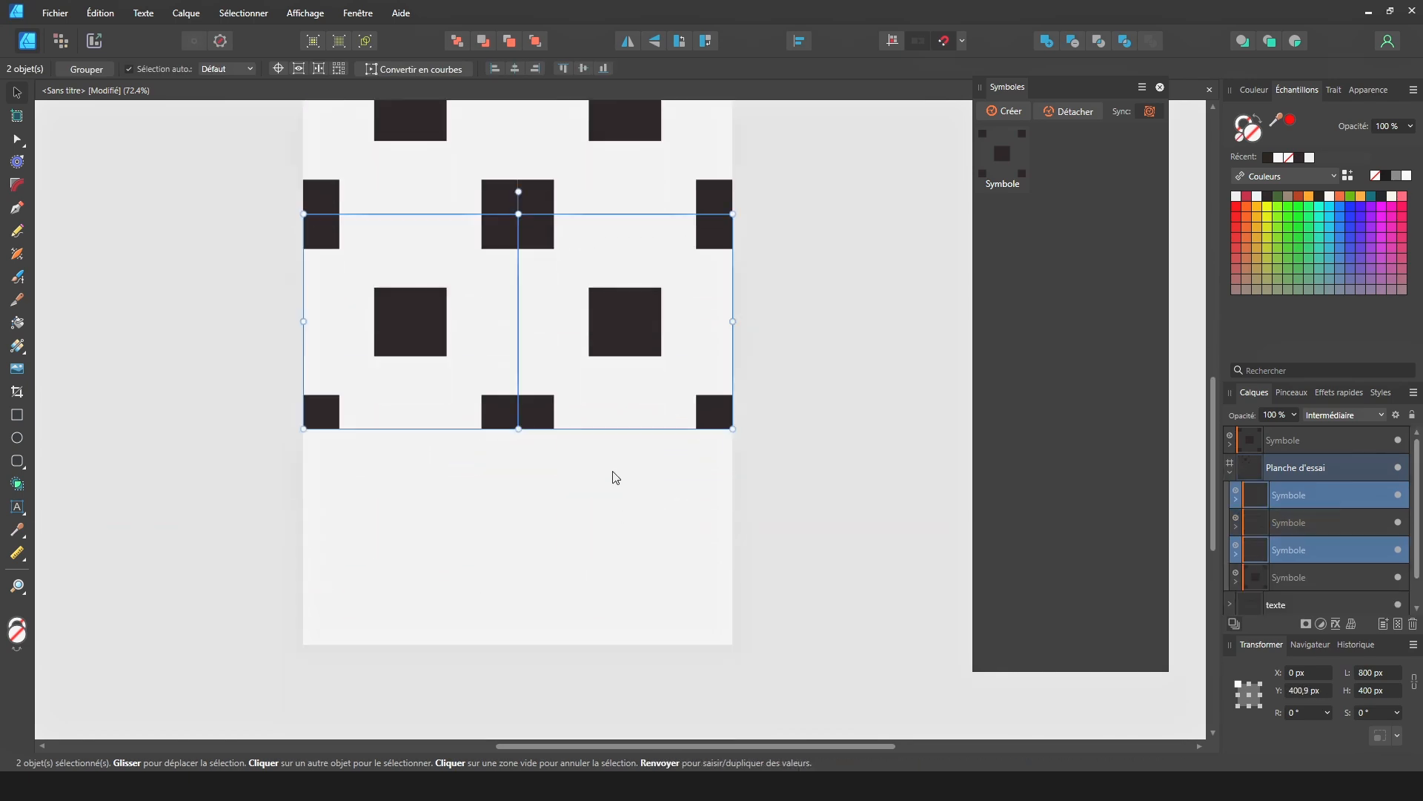
pyautogui.click(445, 309)
pyautogui.keyDown('shift'); pyautogui.click(630, 320); pyautogui.keyUp('shift')
pyautogui.moveTo(630, 320); pyautogui.dragTo(616, 533)
pyautogui.click(796, 509)
# In the original symbol outside the artboard, move the central rectangle up and add two smaller rectangles about 86 by 82 px below it
pyautogui.scroll(-5, 712, 482)
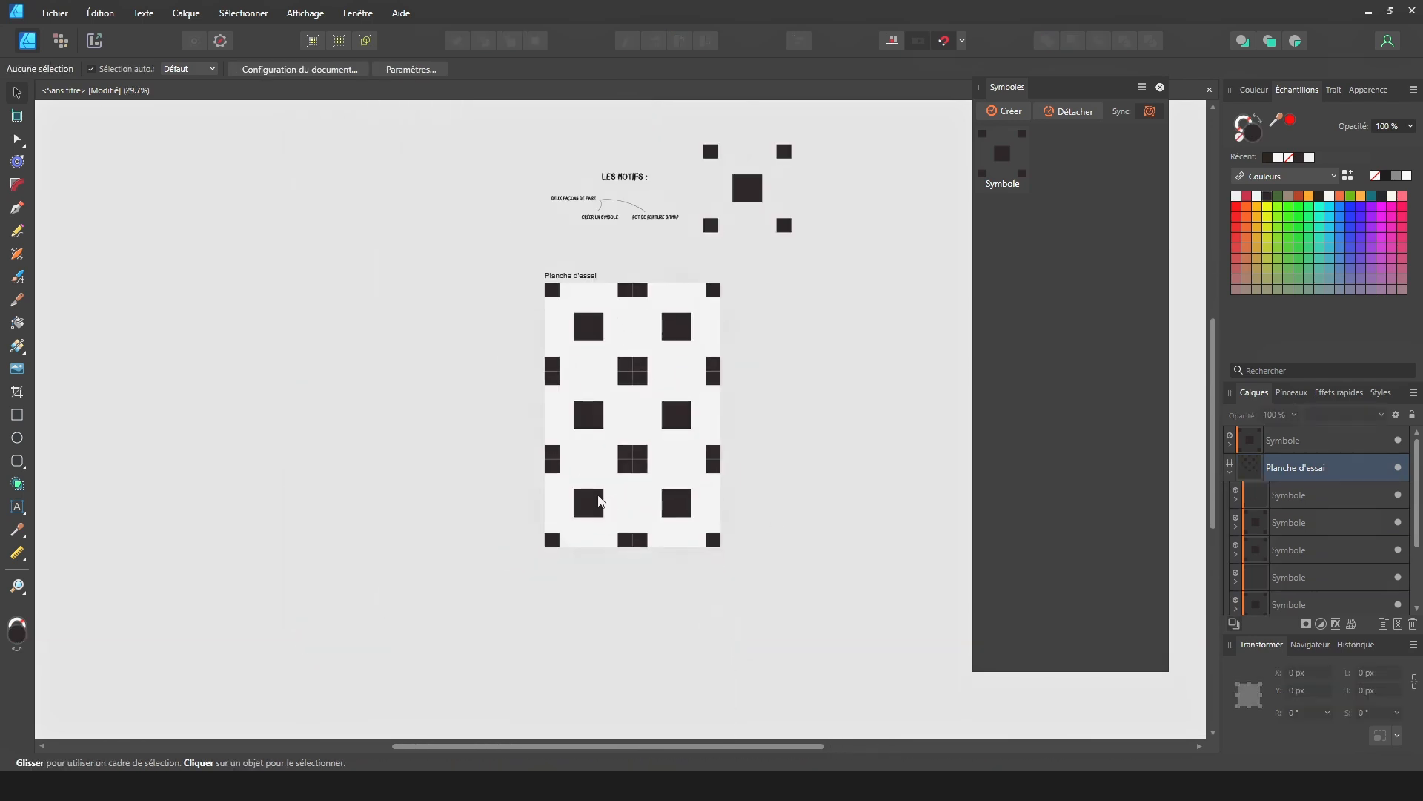
pyautogui.scroll(3, 706, 460)
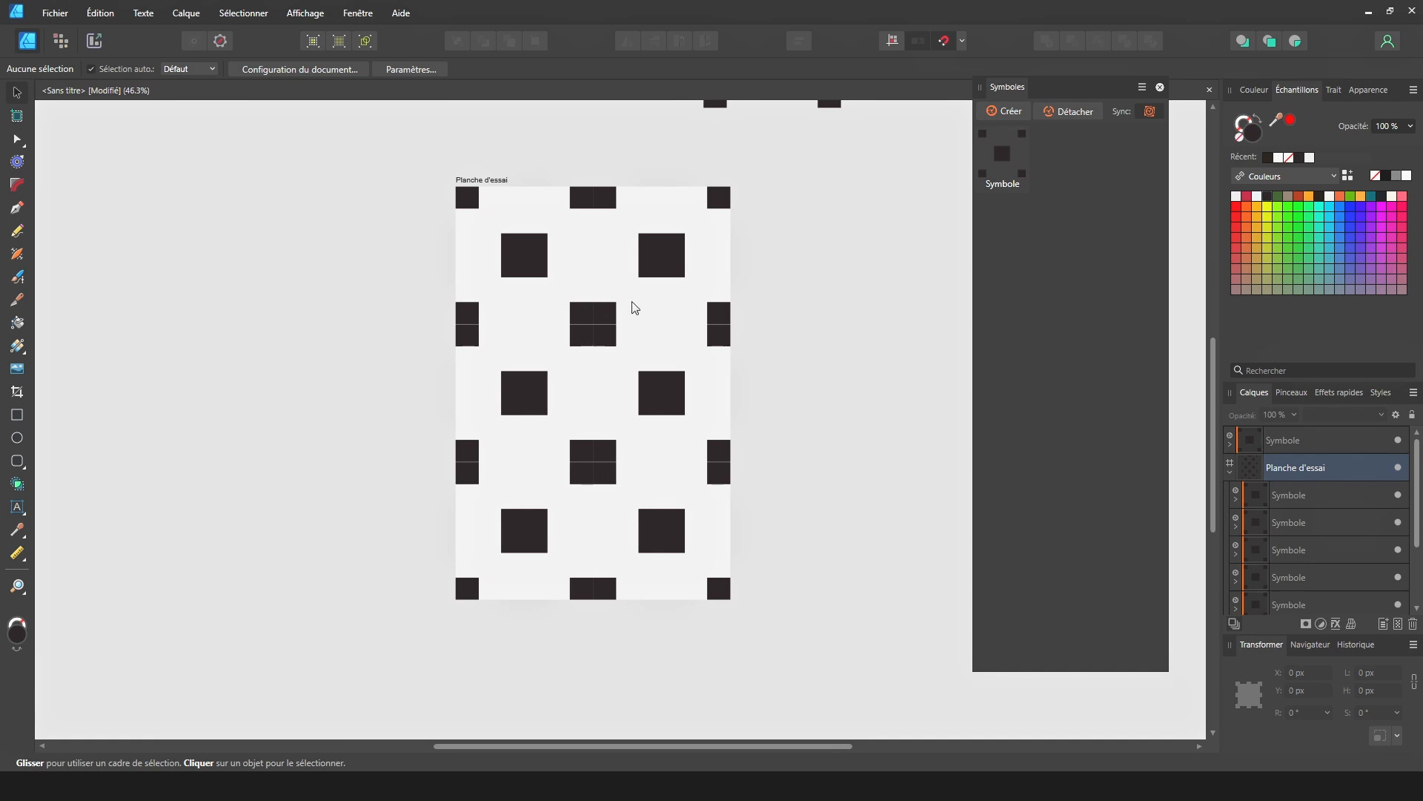
pyautogui.moveTo(862, 363); pyautogui.dragTo(800, 382)
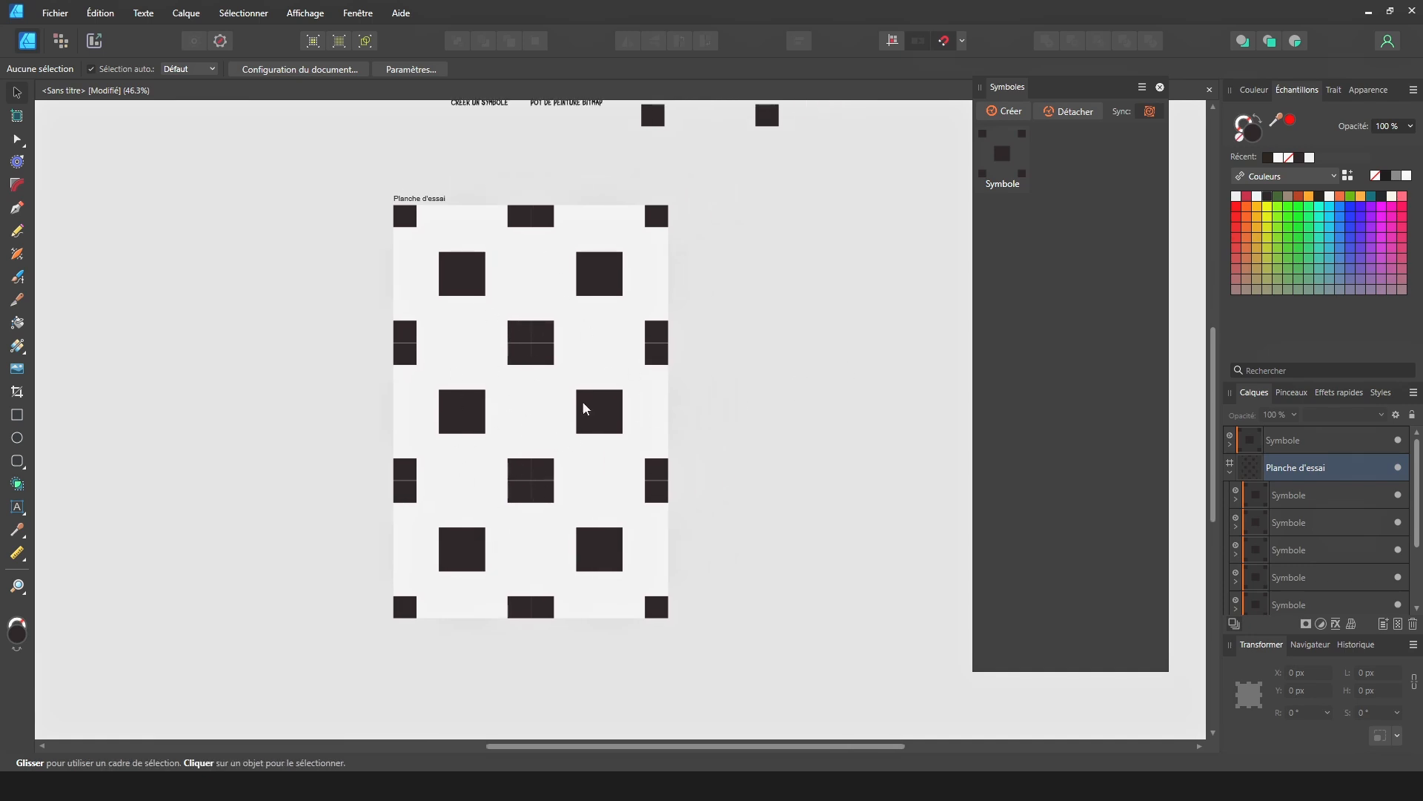
pyautogui.scroll(1, 511, 388)
pyautogui.scroll(3, 586, 407)
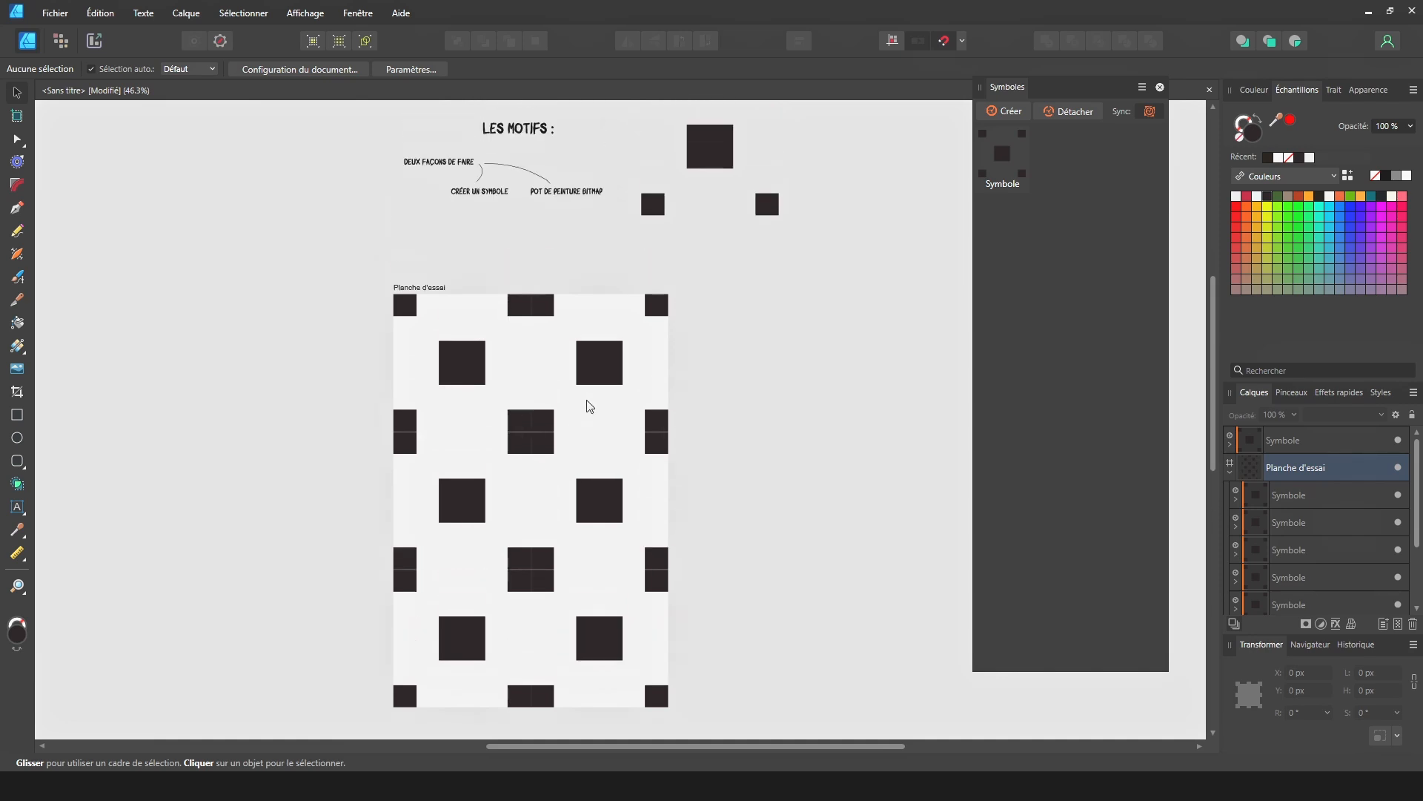
pyautogui.scroll(1, 630, 311)
pyautogui.scroll(1, 667, 215)
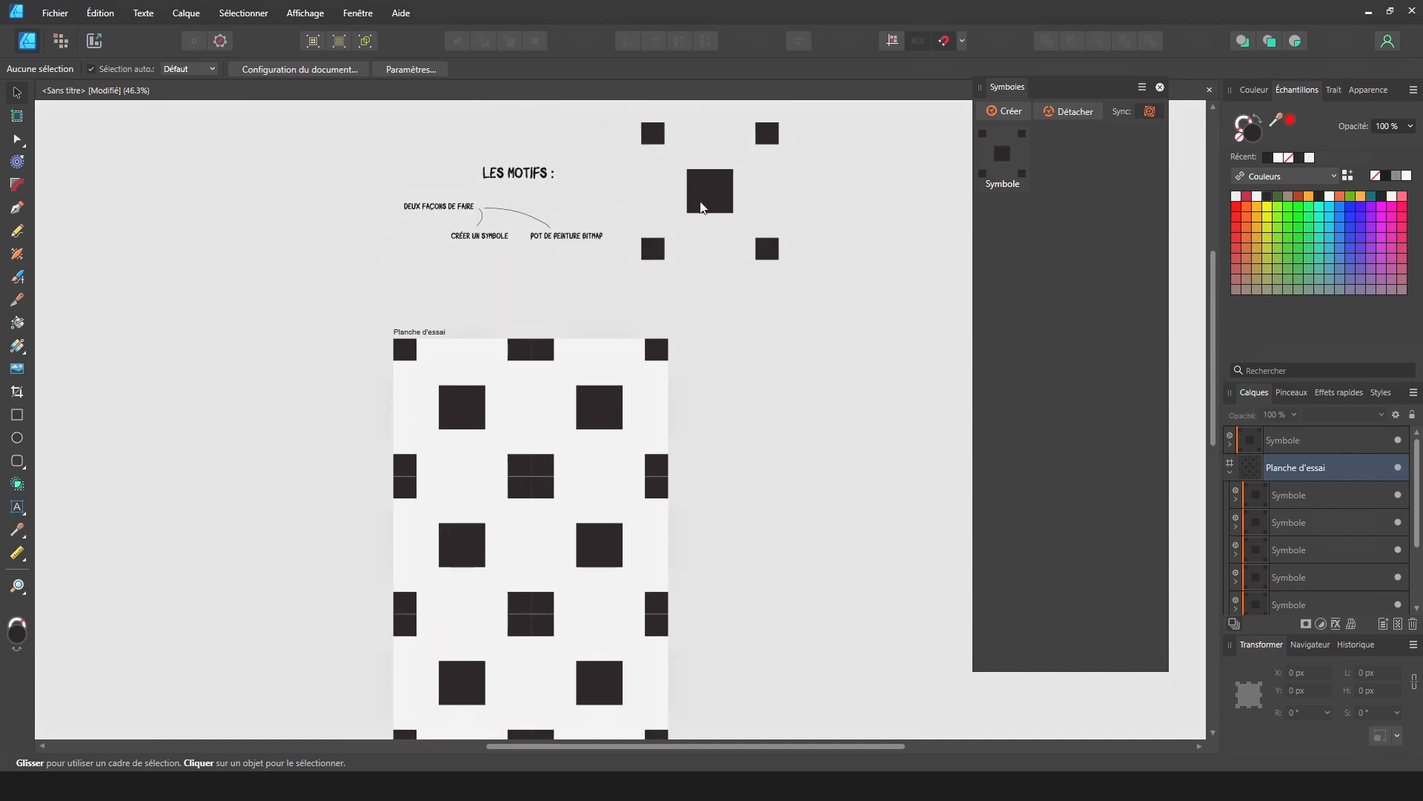
pyautogui.click(713, 200)
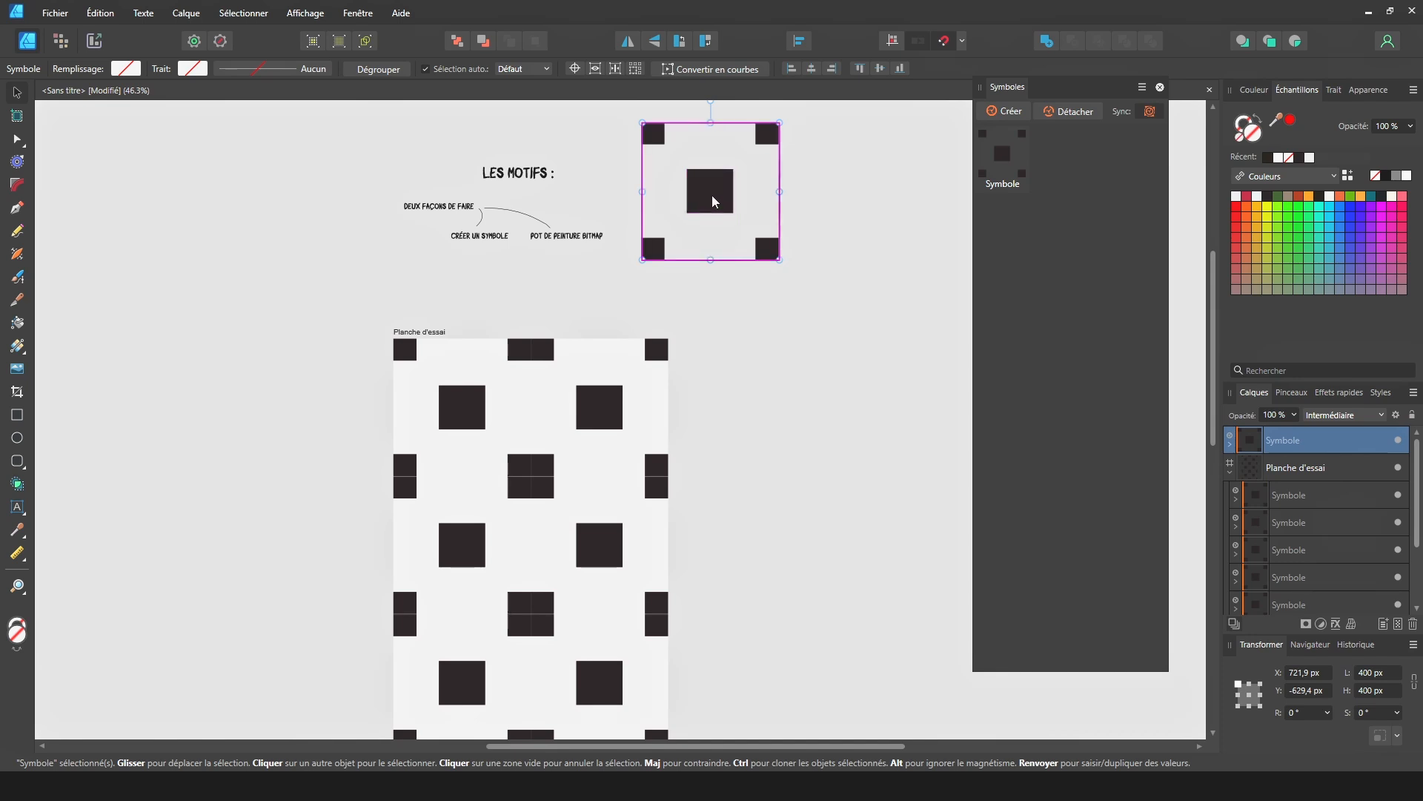
pyautogui.doubleClick(716, 200)
pyautogui.moveTo(718, 199)
pyautogui.mouseDown()
pyautogui.moveTo(713, 170)
pyautogui.moveTo(685, 167)
pyautogui.moveTo(706, 205)
pyautogui.moveTo(745, 209)
pyautogui.moveTo(769, 183)
pyautogui.moveTo(710, 167)
pyautogui.moveTo(731, 224)
pyautogui.moveTo(711, 231)
pyautogui.moveTo(754, 192)
pyautogui.moveTo(663, 200)
pyautogui.mouseUp()
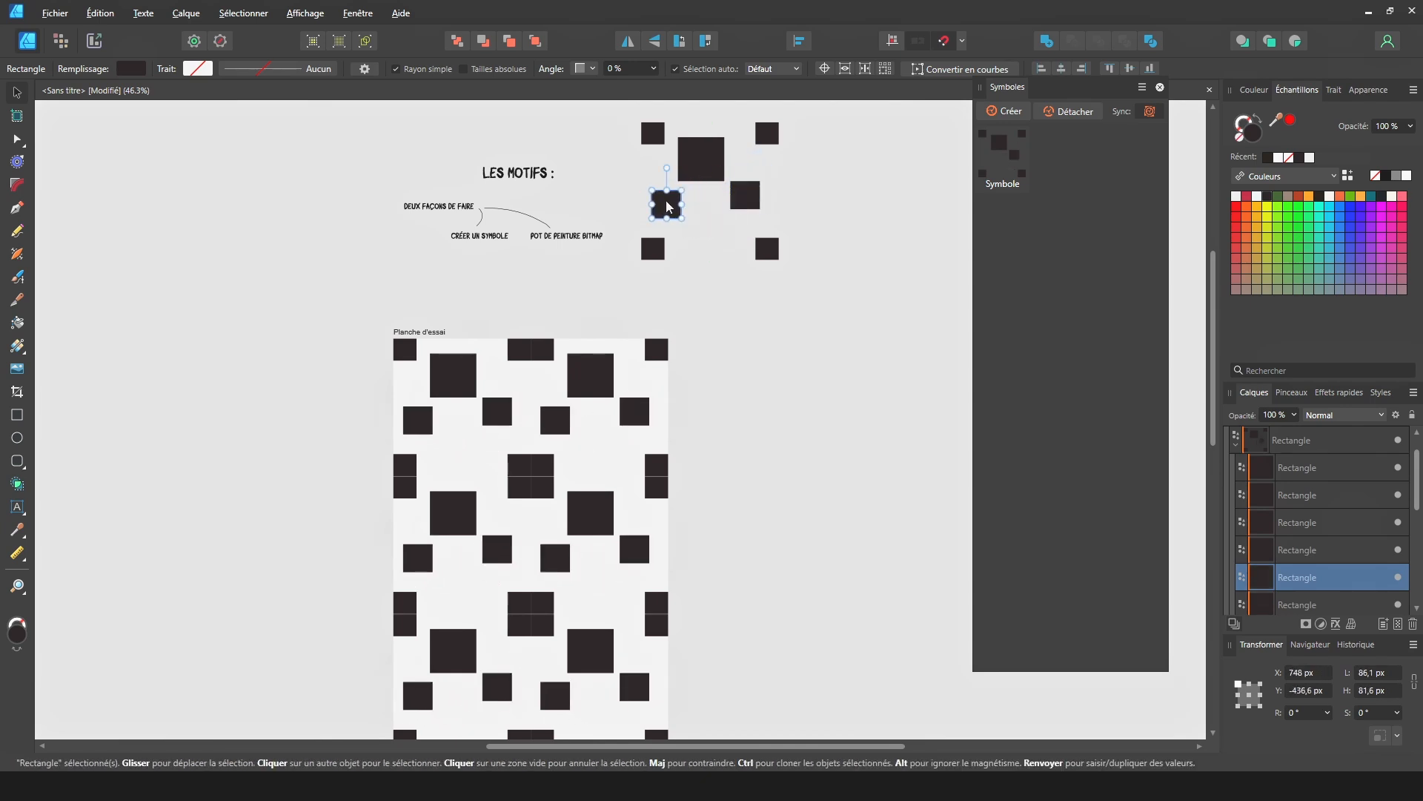
# In the original symbol, shrink and reposition the lower-left small rectangle, and shift the other two inner rectangles
pyautogui.scroll(-2, 664, 200)
pyautogui.scroll(2, 673, 247)
pyautogui.moveTo(667, 182); pyautogui.dragTo(696, 207)
pyautogui.moveTo(718, 151); pyautogui.dragTo(753, 176)
pyautogui.scroll(-3, 779, 304)
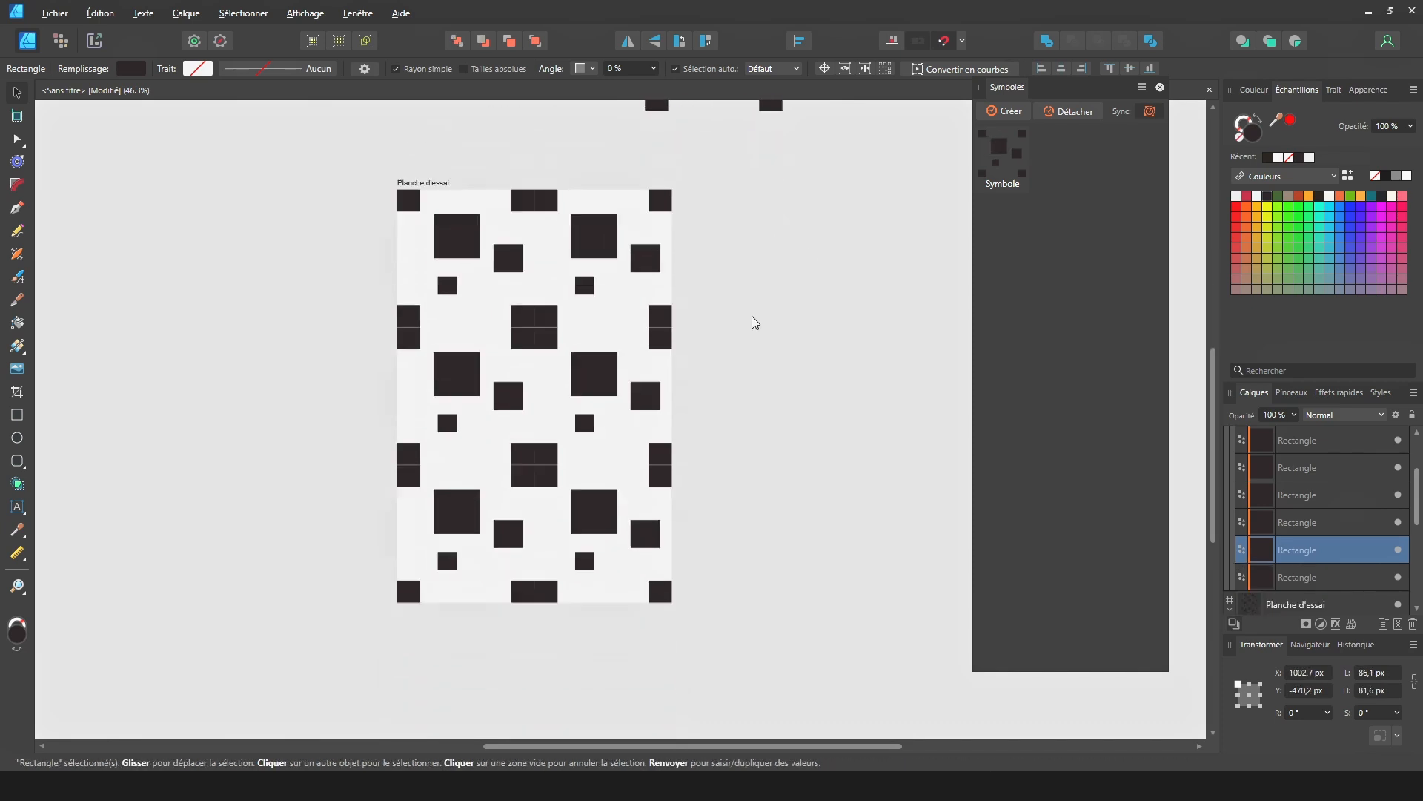
# Examine the repeated pattern on the Planche d'essai artboard, including the seams between neighbouring tiles
pyautogui.scroll(-4, 749, 321)
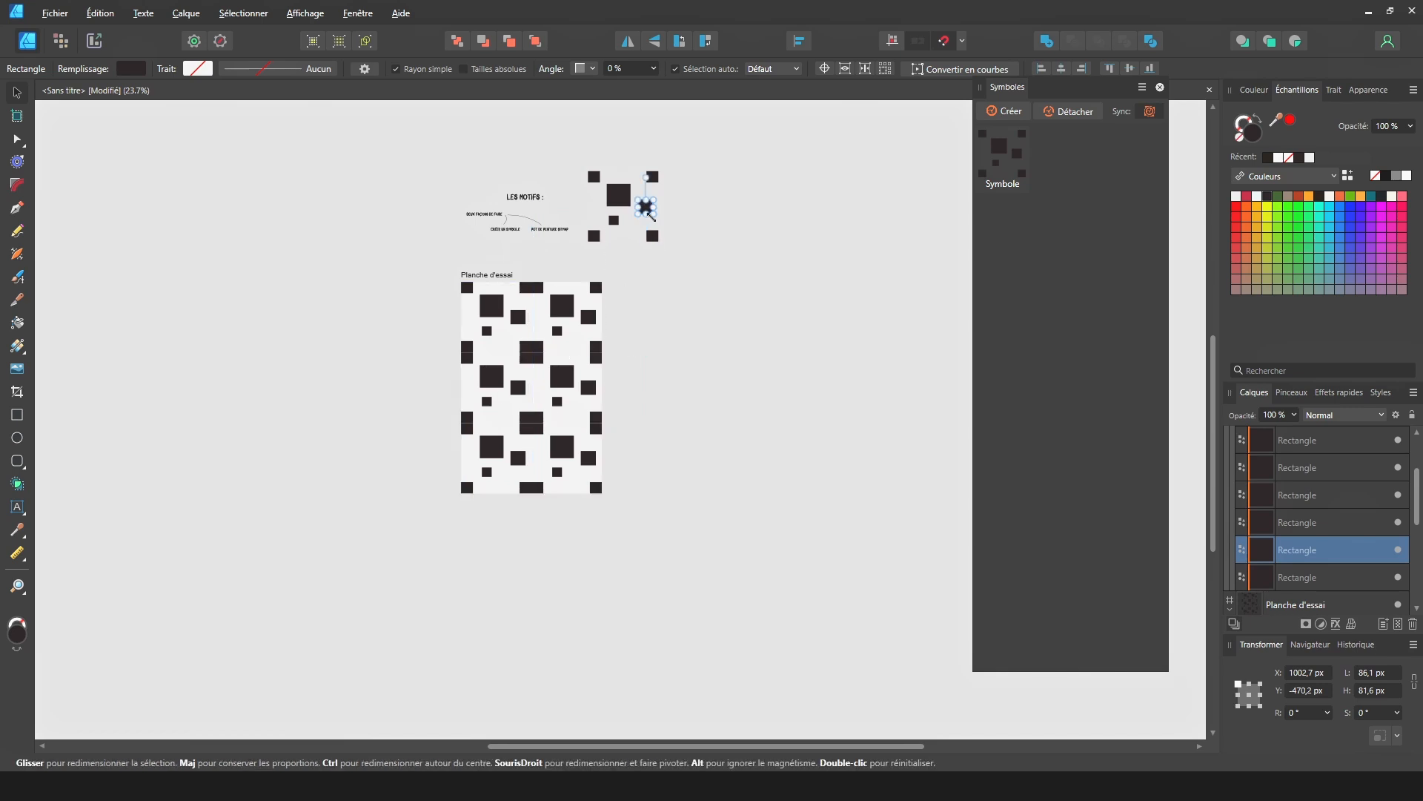
pyautogui.click(736, 248)
pyautogui.scroll(4, 524, 299)
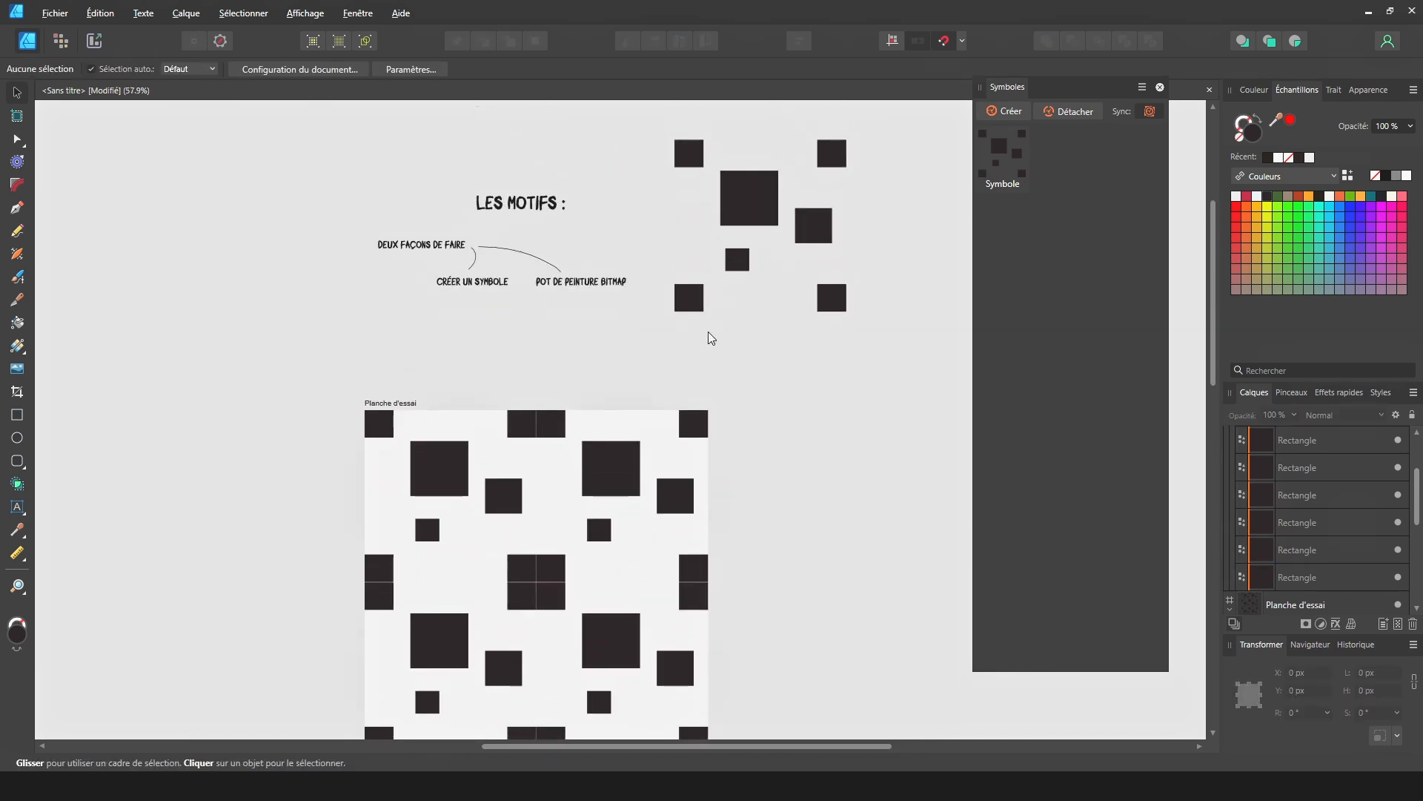
pyautogui.scroll(-1, 734, 363)
pyautogui.moveTo(803, 401); pyautogui.dragTo(572, 350)
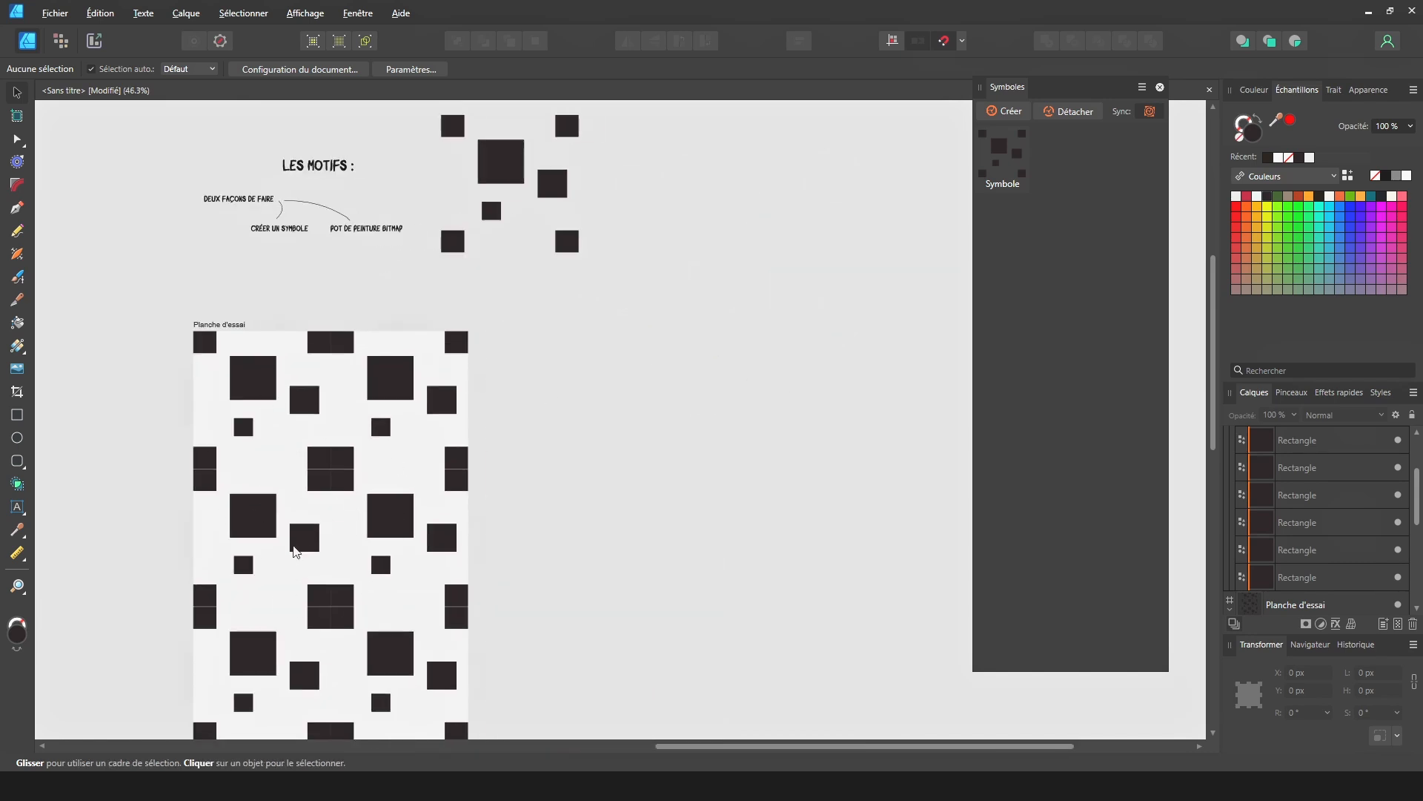
pyautogui.scroll(5, 336, 501)
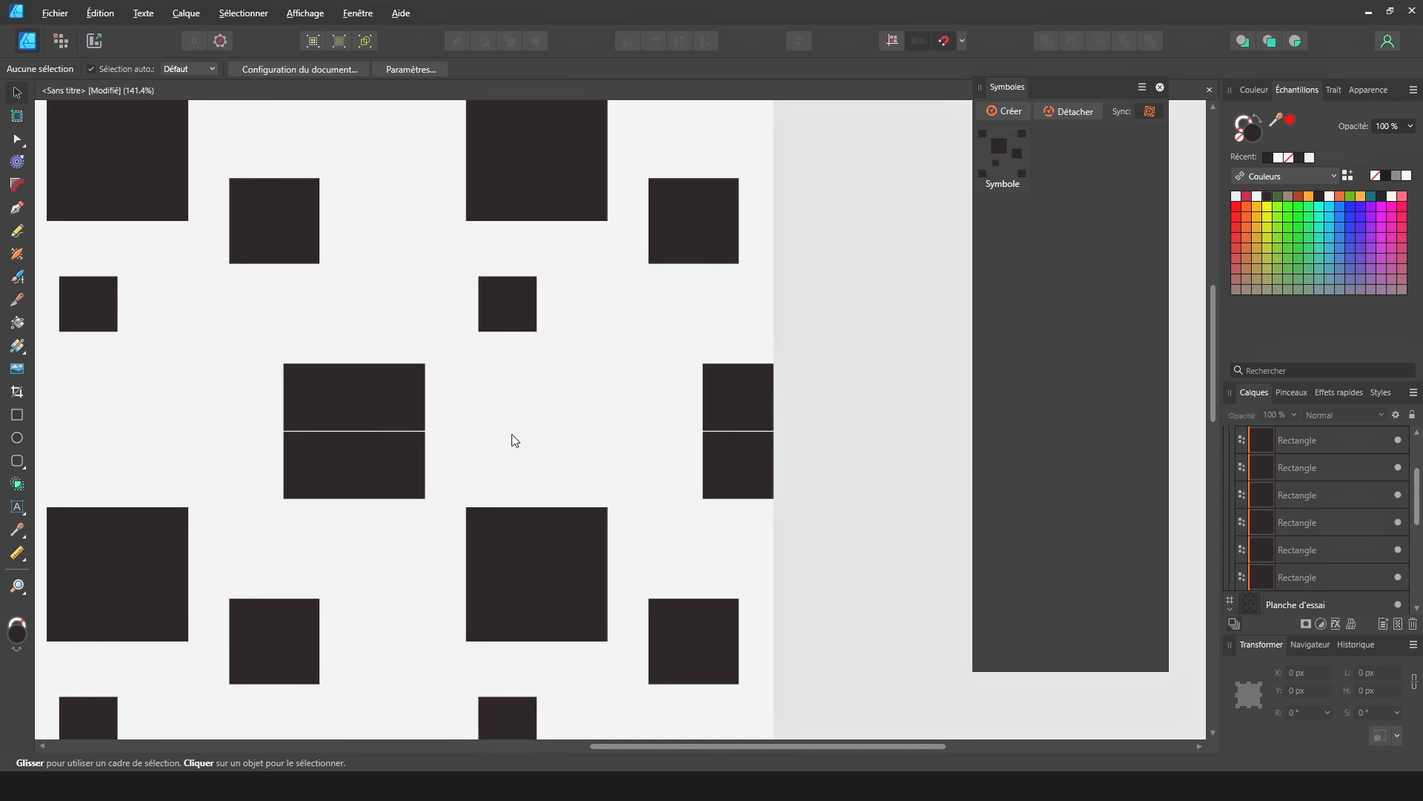
pyautogui.scroll(-6, 380, 432)
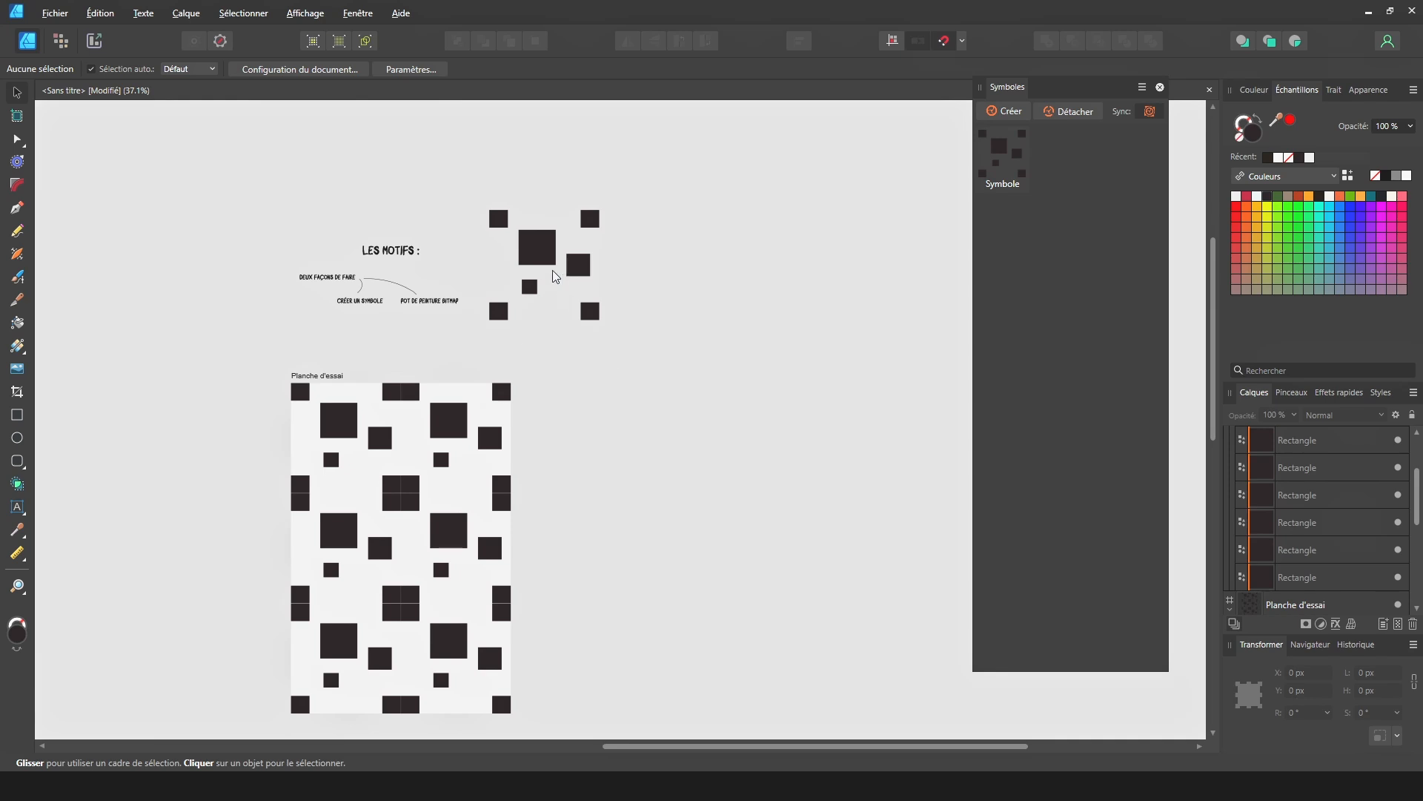
# Start exporting the original tile symbol outside the artboard, with the export area set to Zone de sélection
pyautogui.click(536, 253)
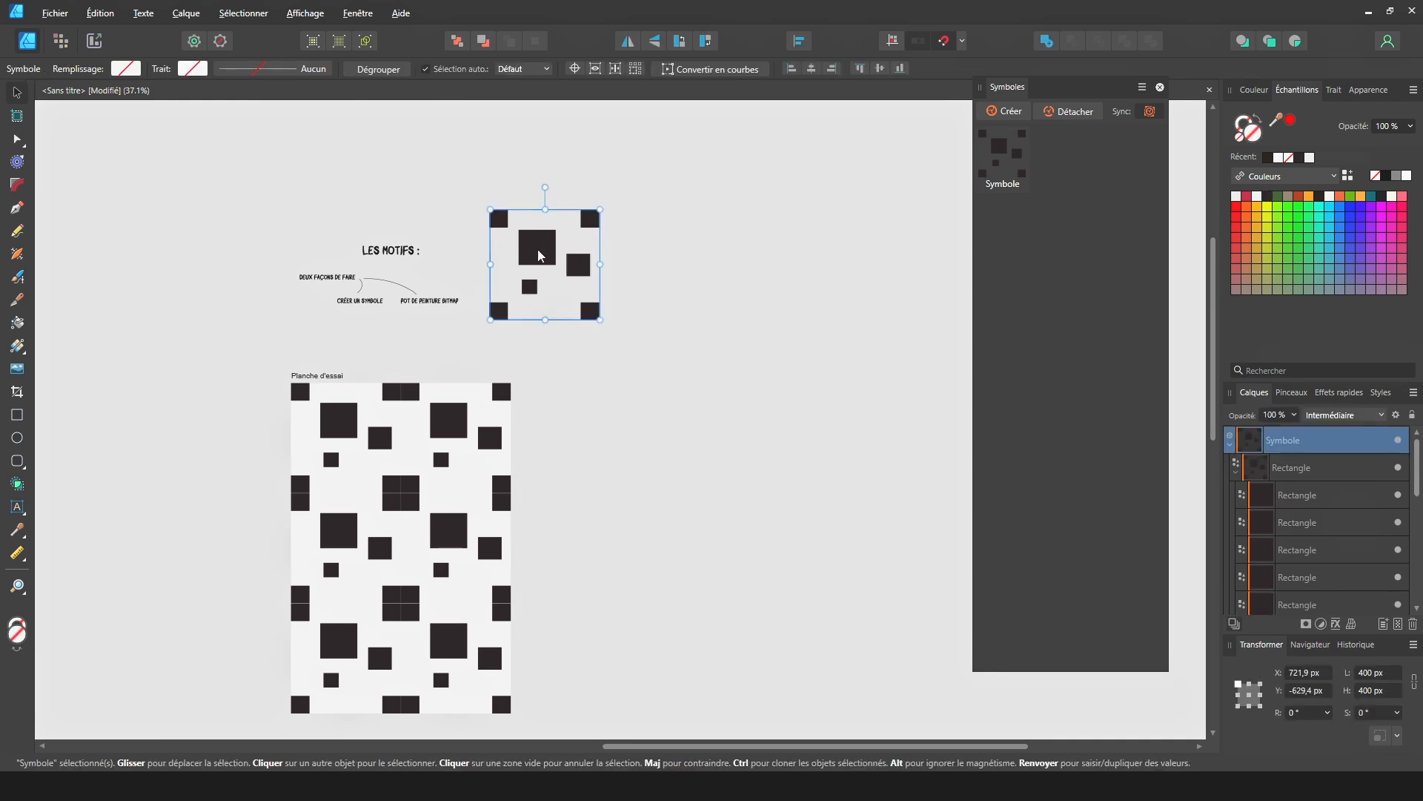
pyautogui.click(1232, 447)
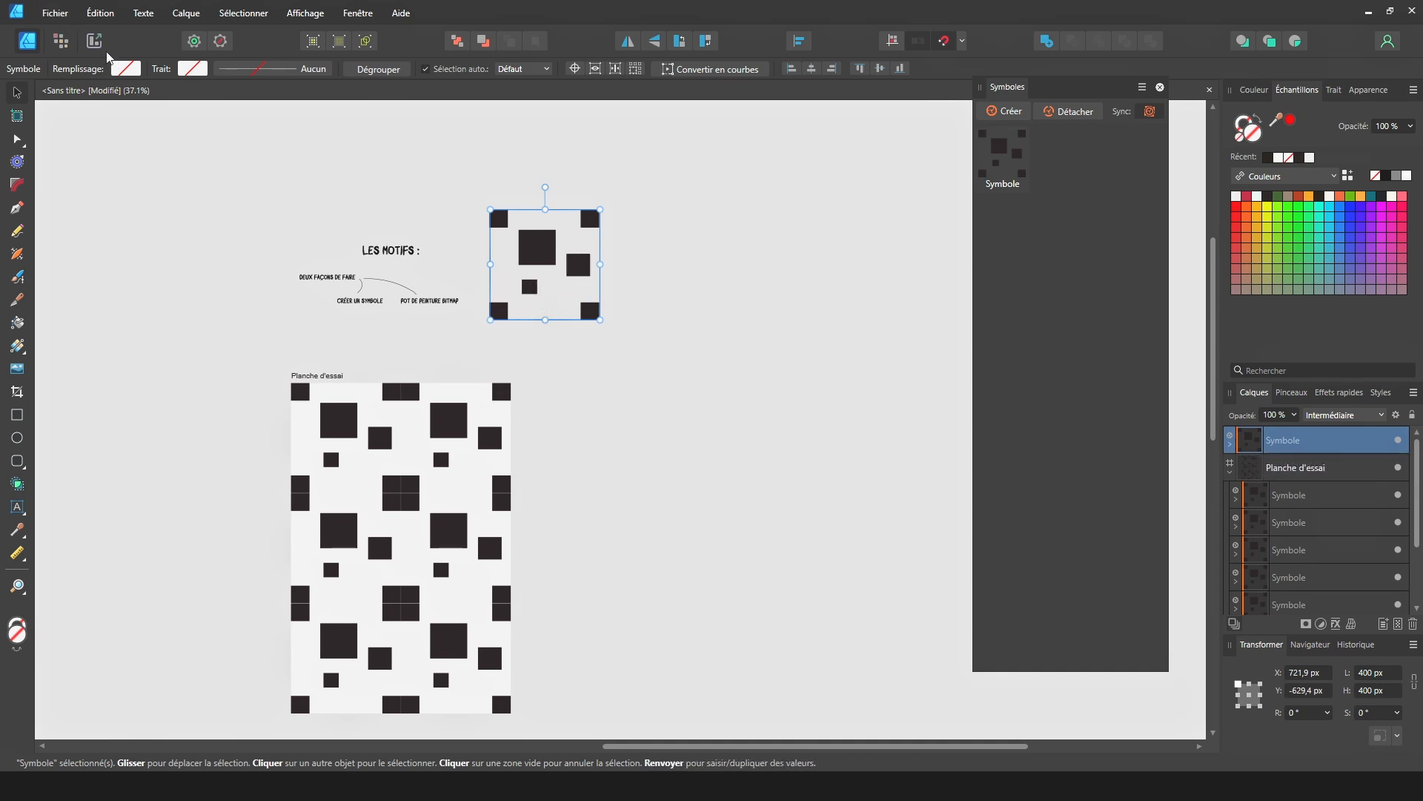
pyautogui.click(60, 15)
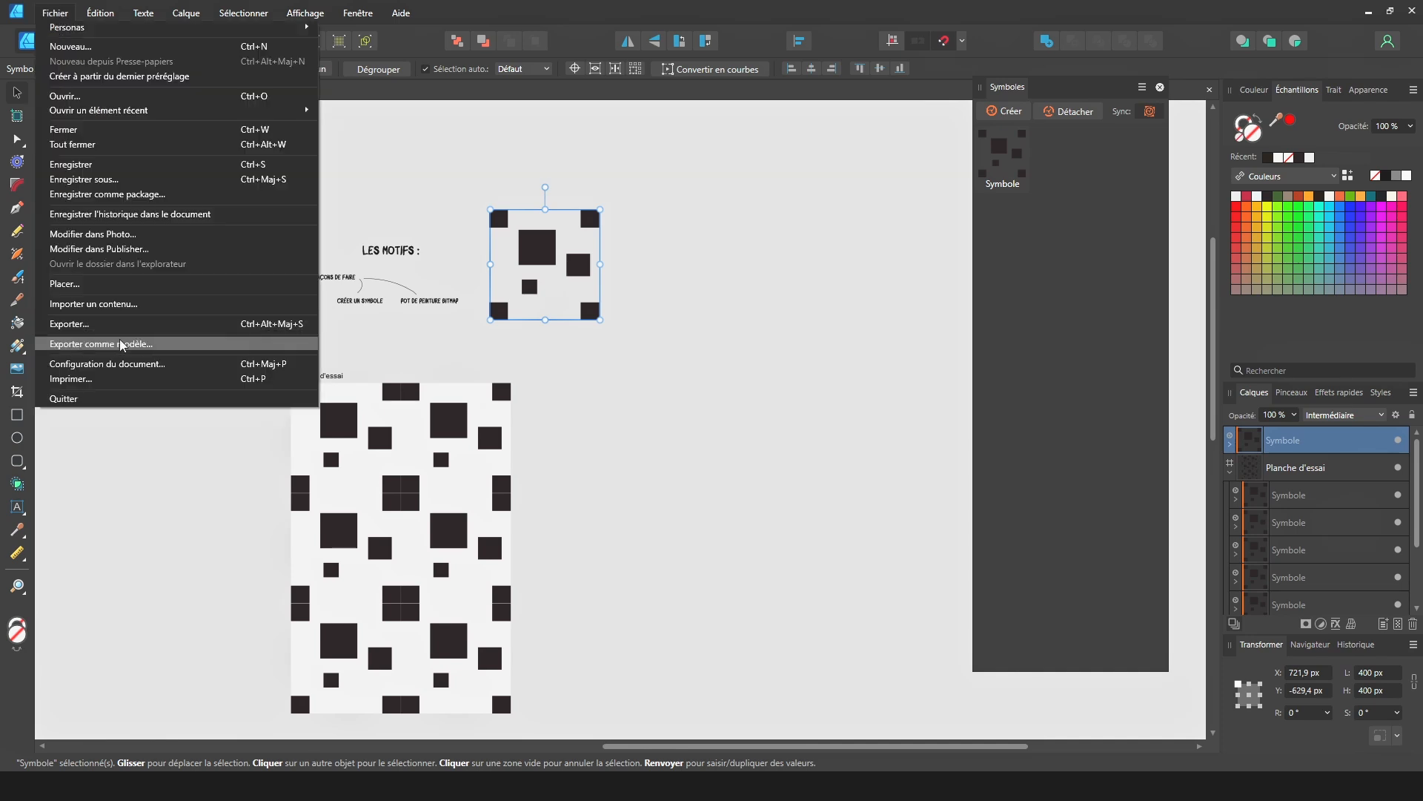
pyautogui.click(82, 325)
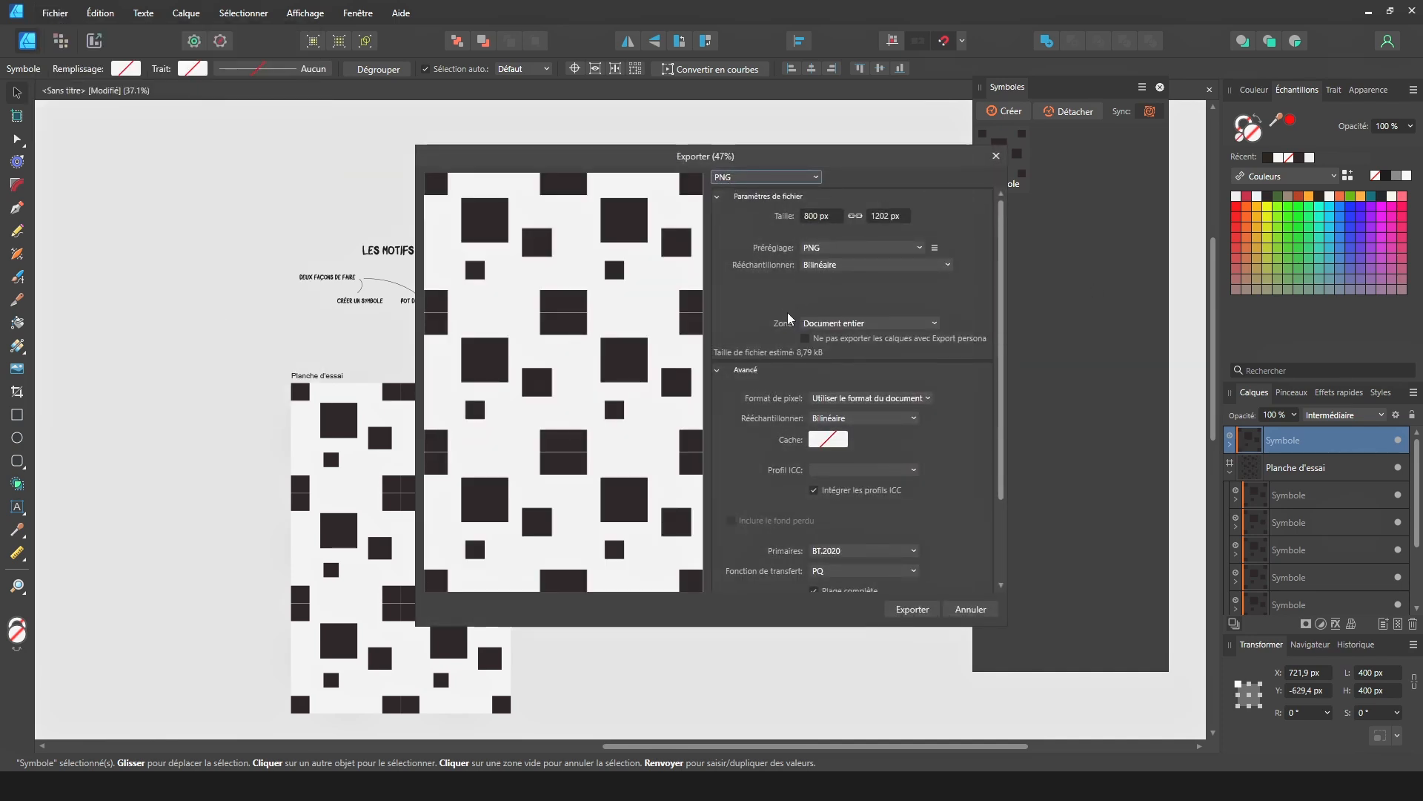
pyautogui.click(832, 323)
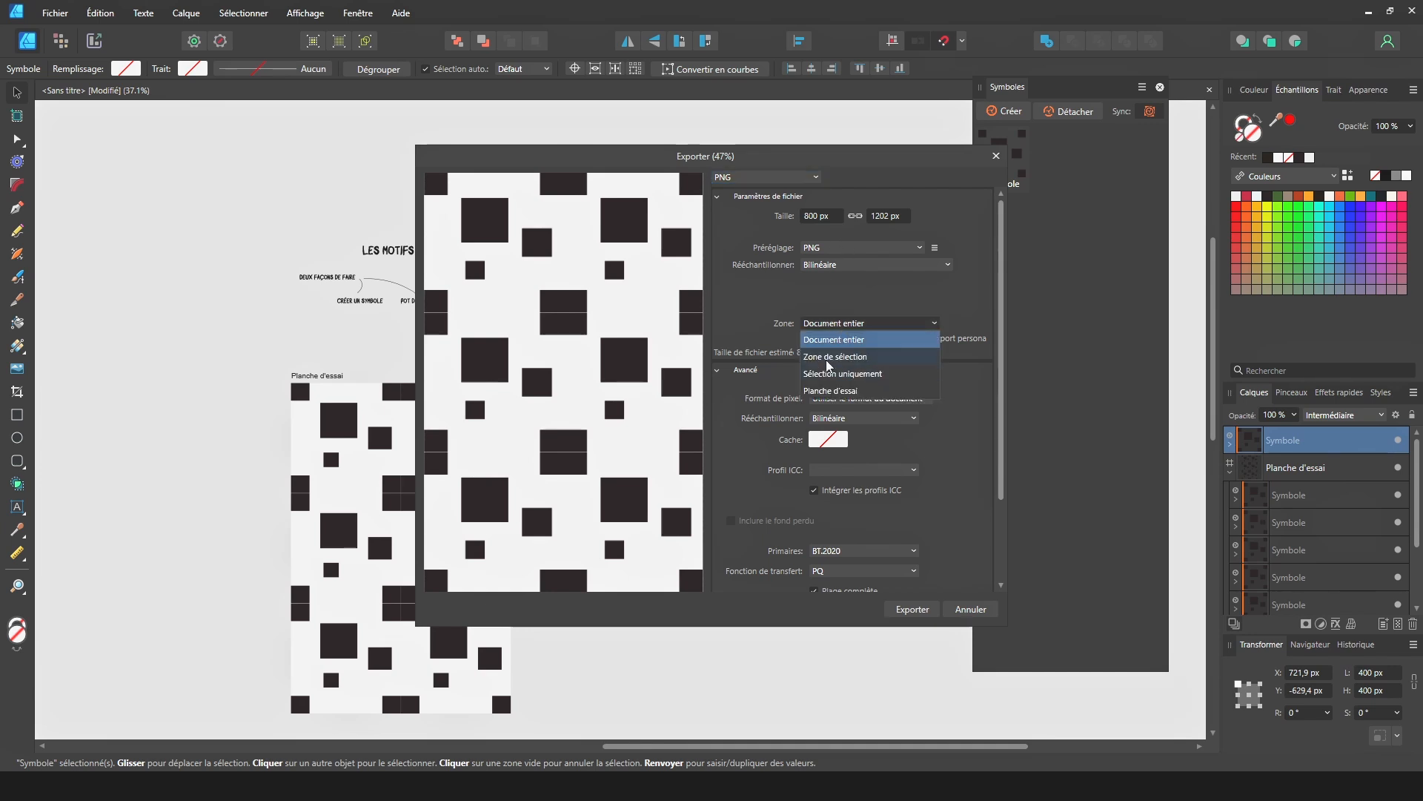
pyautogui.click(843, 358)
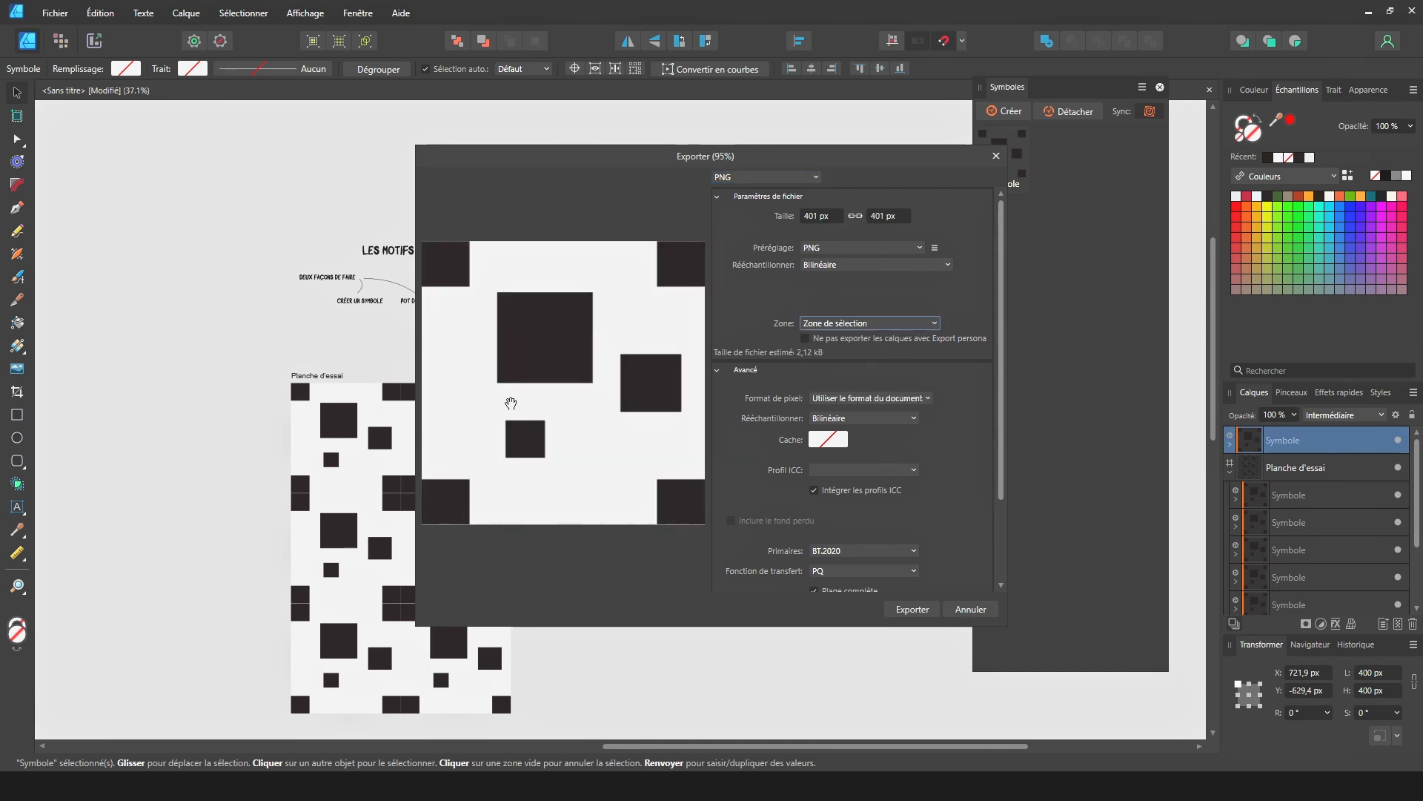
# Export the tile as PNG with the PNG preset under the file name damier in the ID GIMLI folder
pyautogui.click(787, 178)
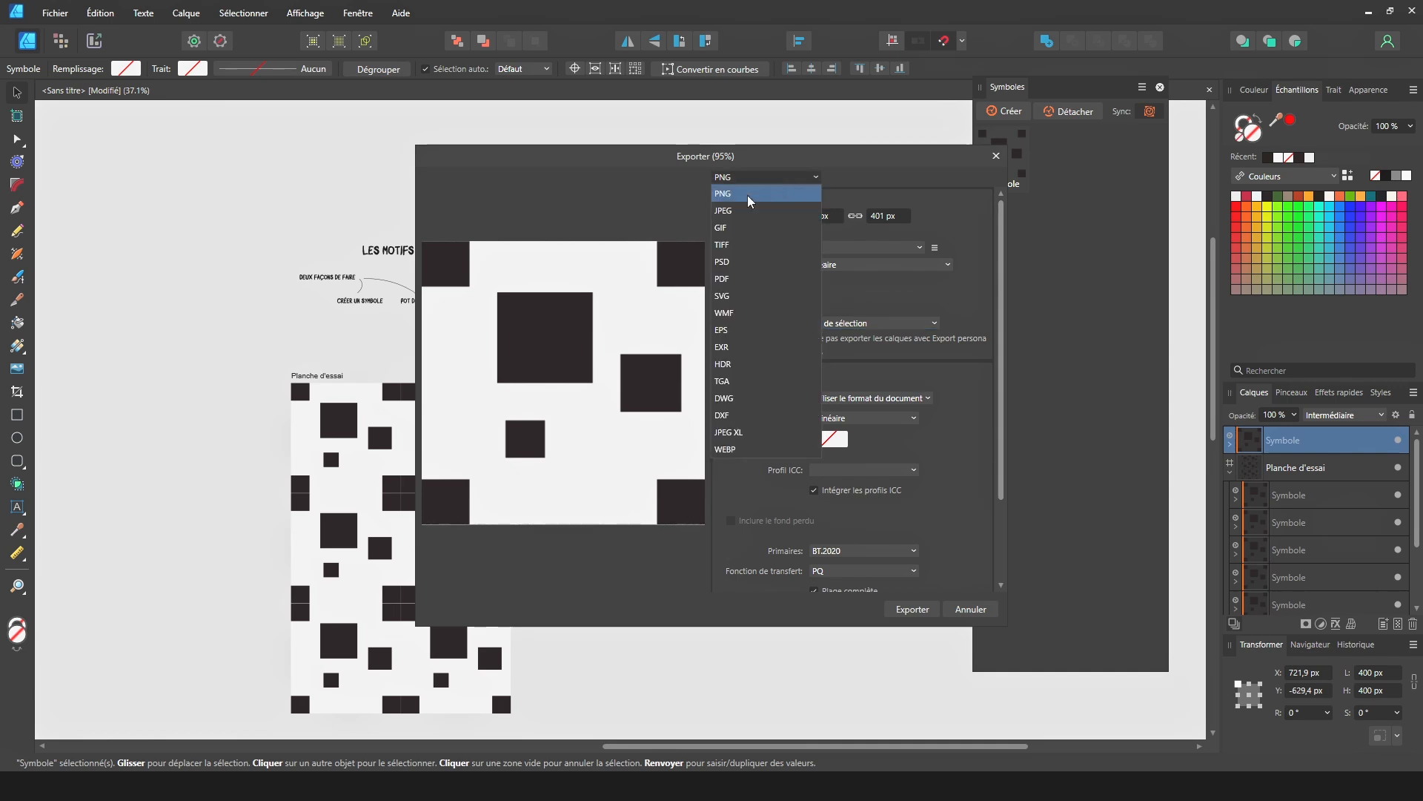
pyautogui.click(751, 193)
pyautogui.click(888, 254)
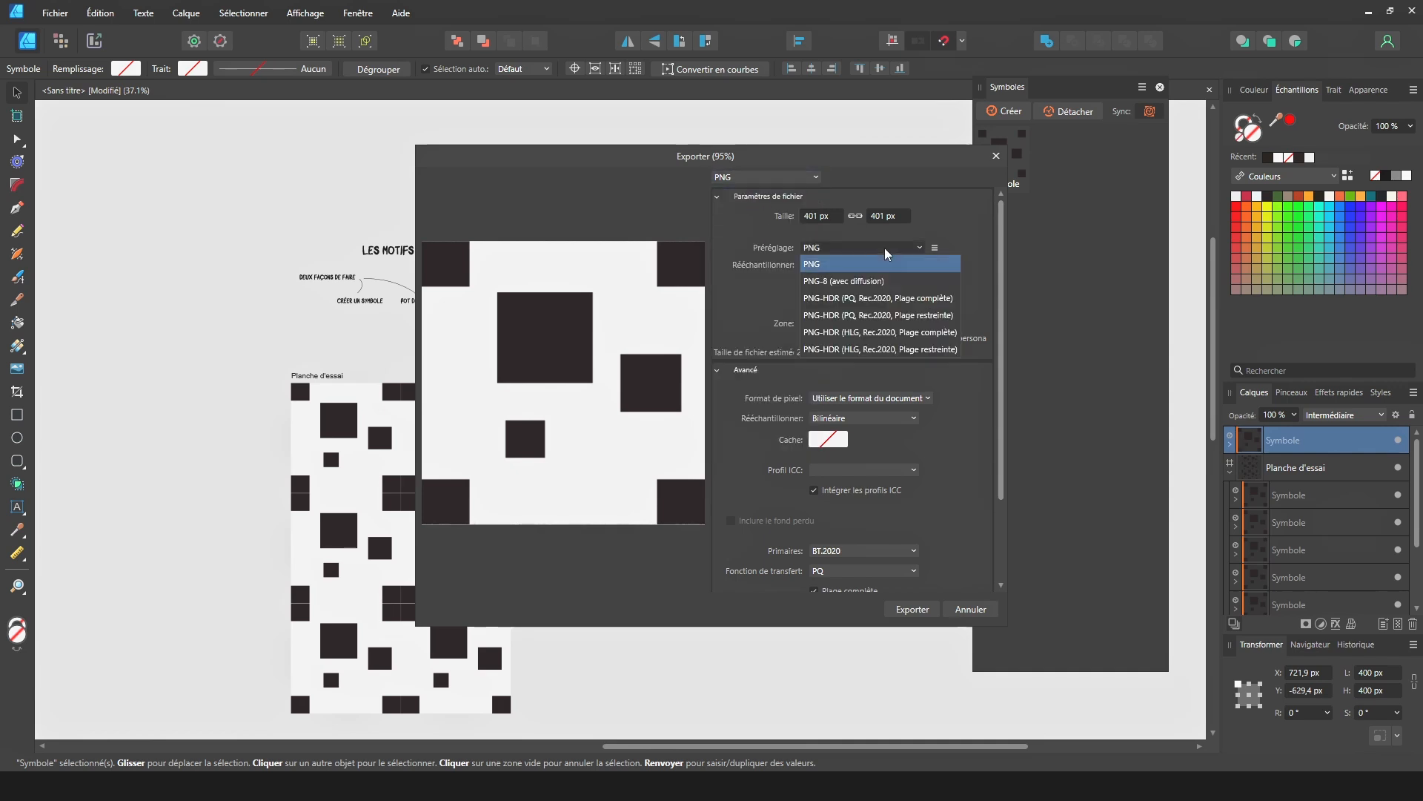
pyautogui.click(887, 254)
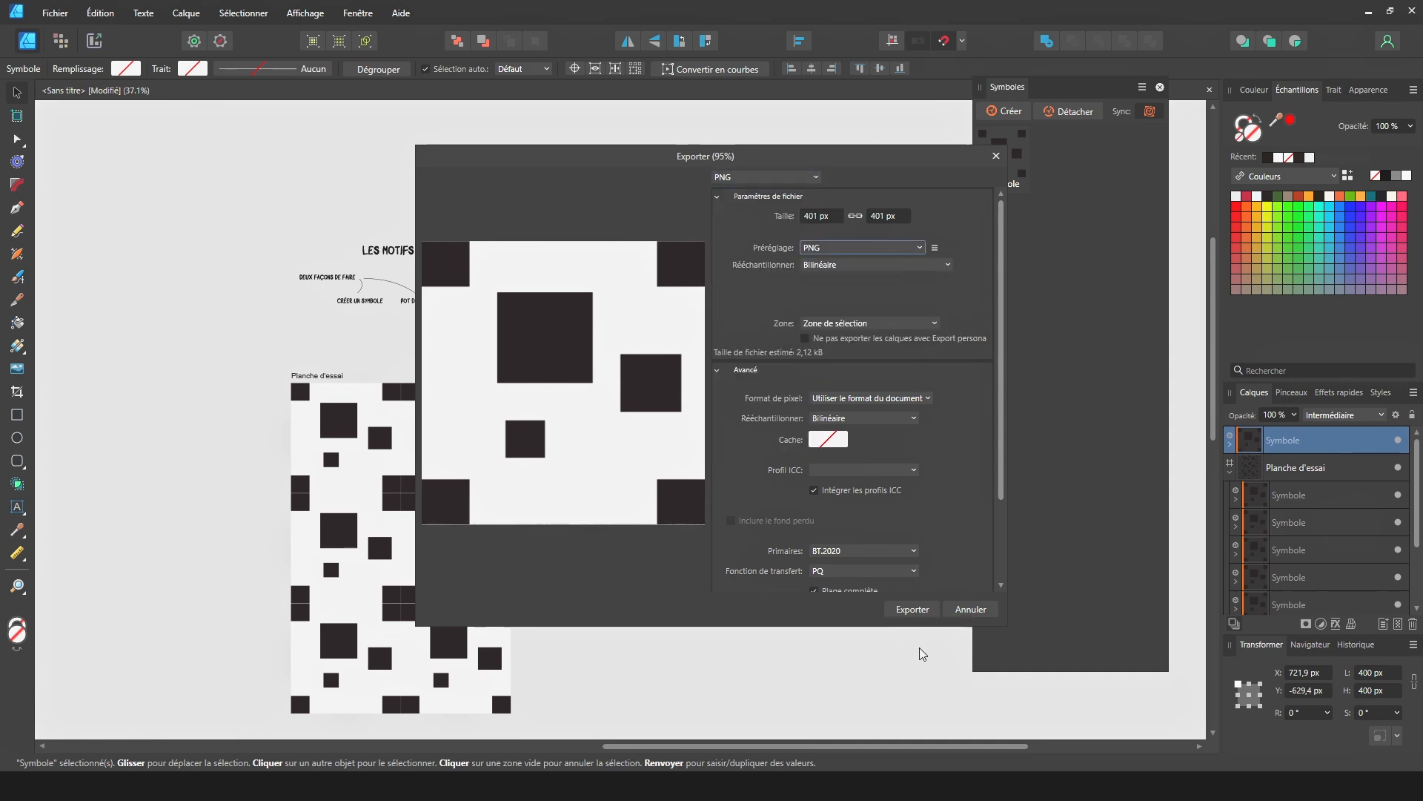
pyautogui.click(912, 609)
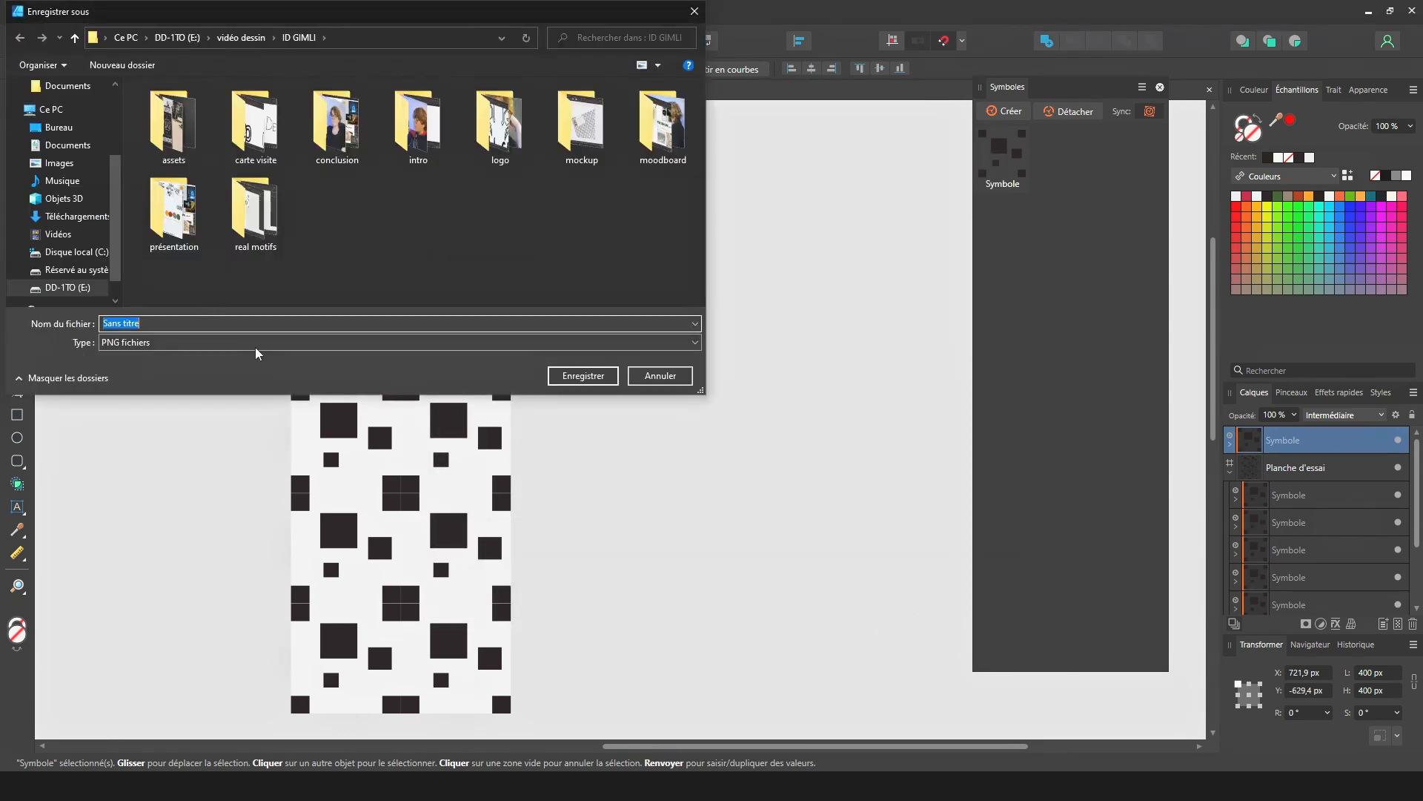
pyautogui.write('damie')
pyautogui.press('Return')
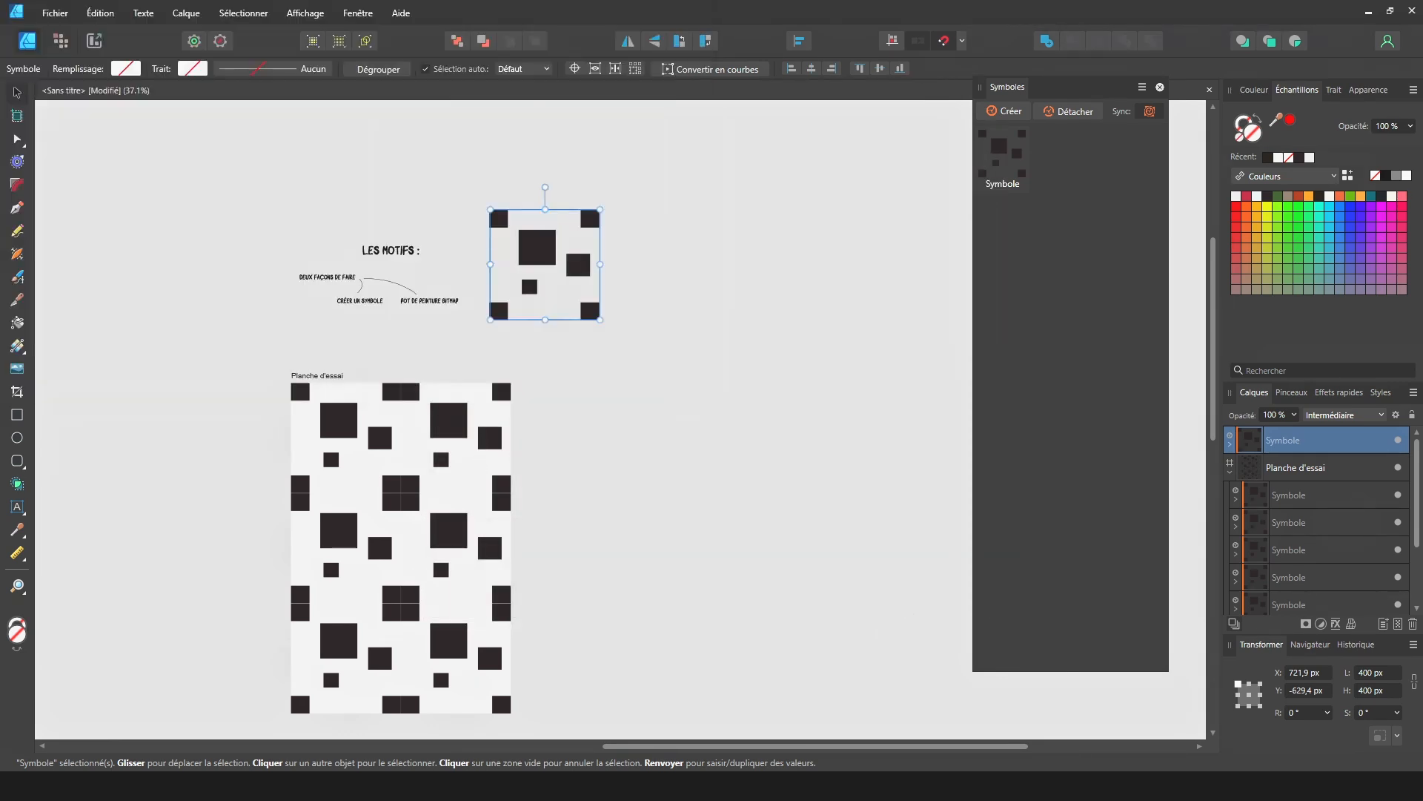
# Draw a rectangle about 1215 by 1122 px to the right of the artboard and fill it with green
pyautogui.moveTo(629, 499); pyautogui.dragTo(622, 424)
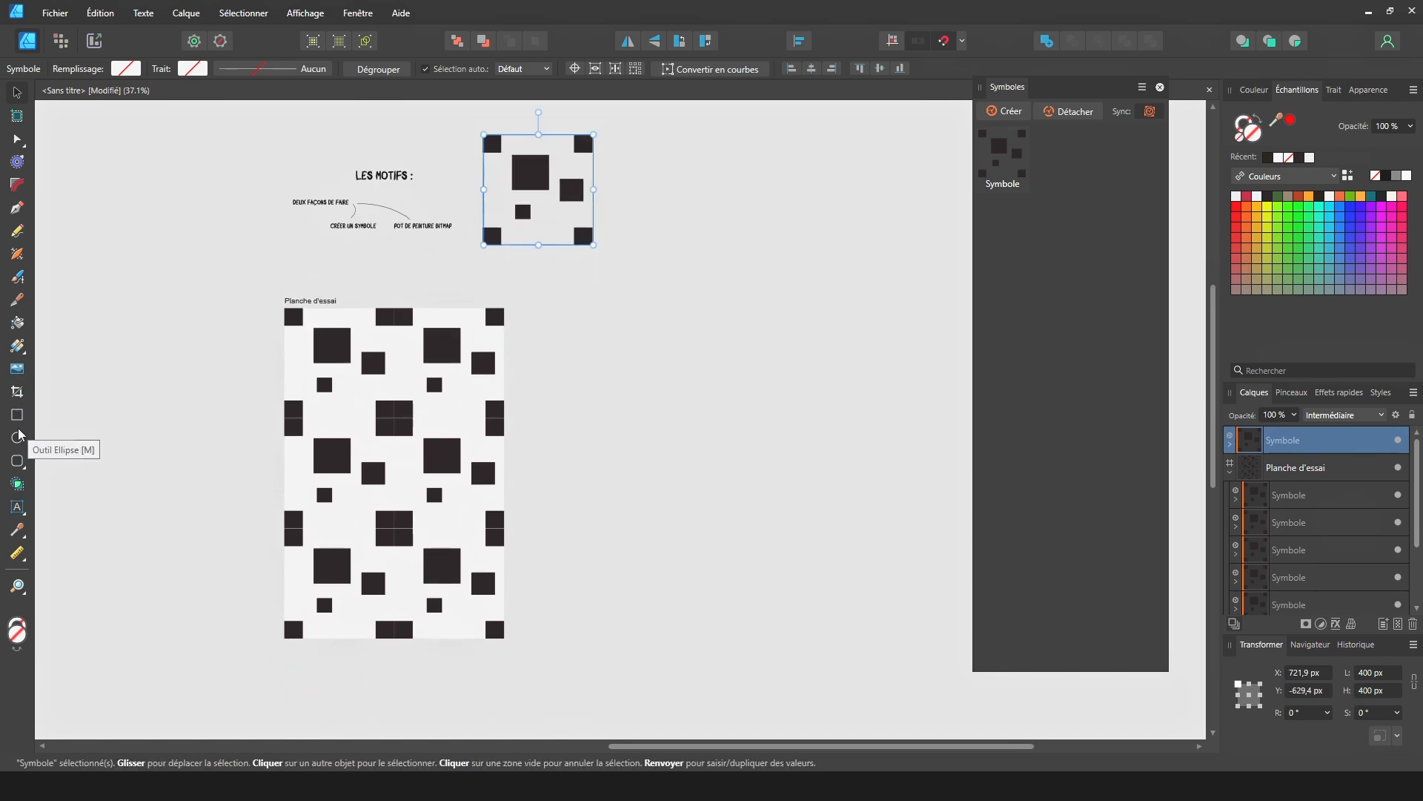
pyautogui.click(22, 421)
pyautogui.moveTo(549, 323); pyautogui.dragTo(883, 631)
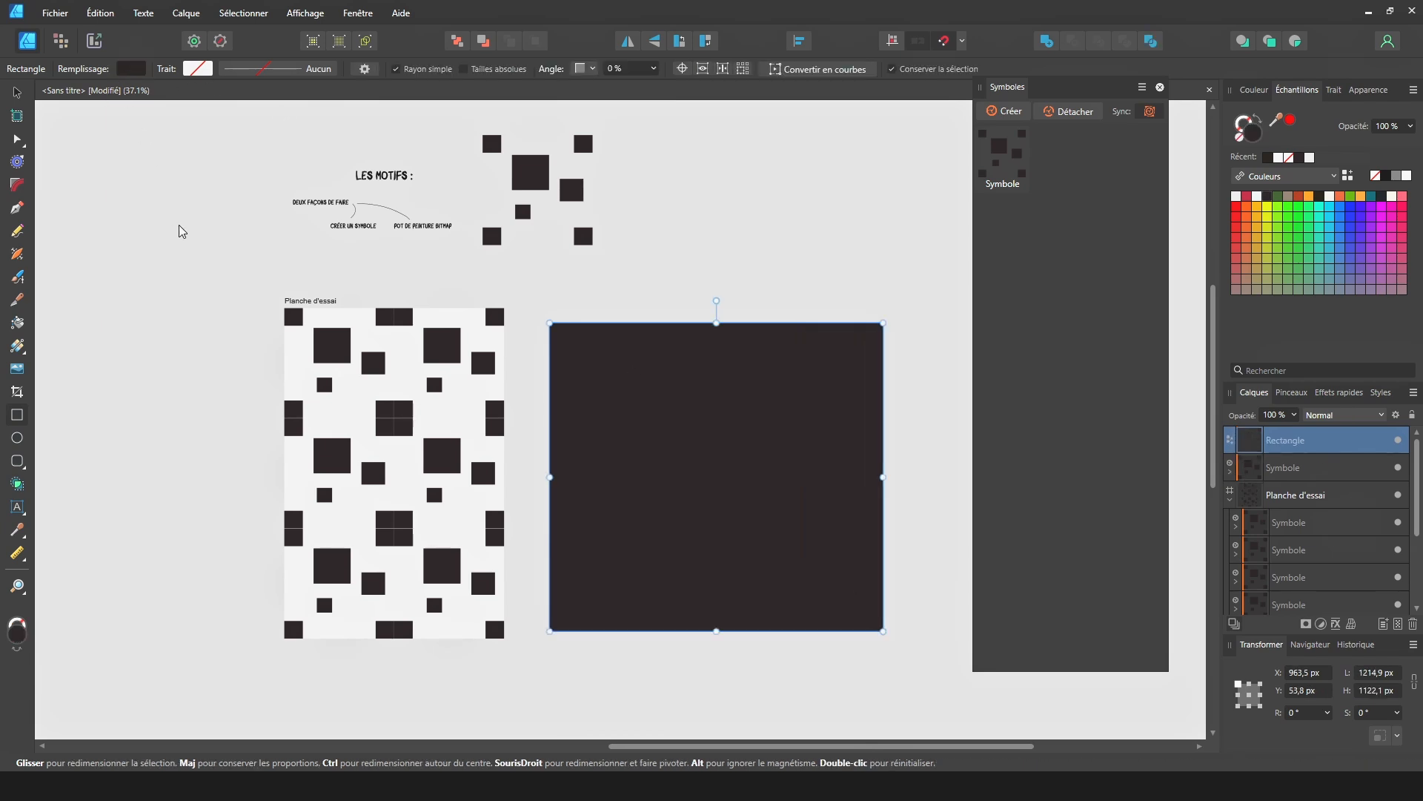
pyautogui.click(131, 68)
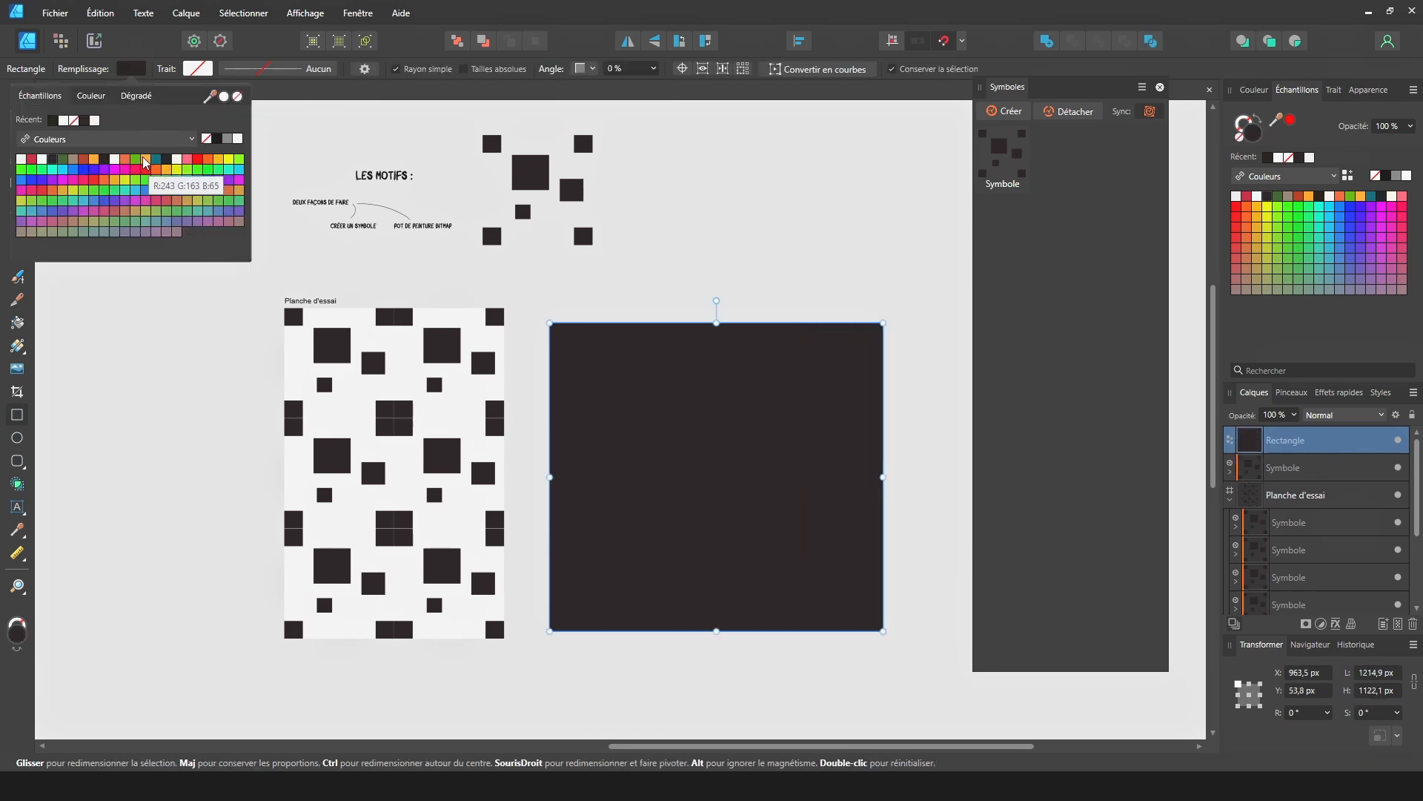
pyautogui.click(135, 159)
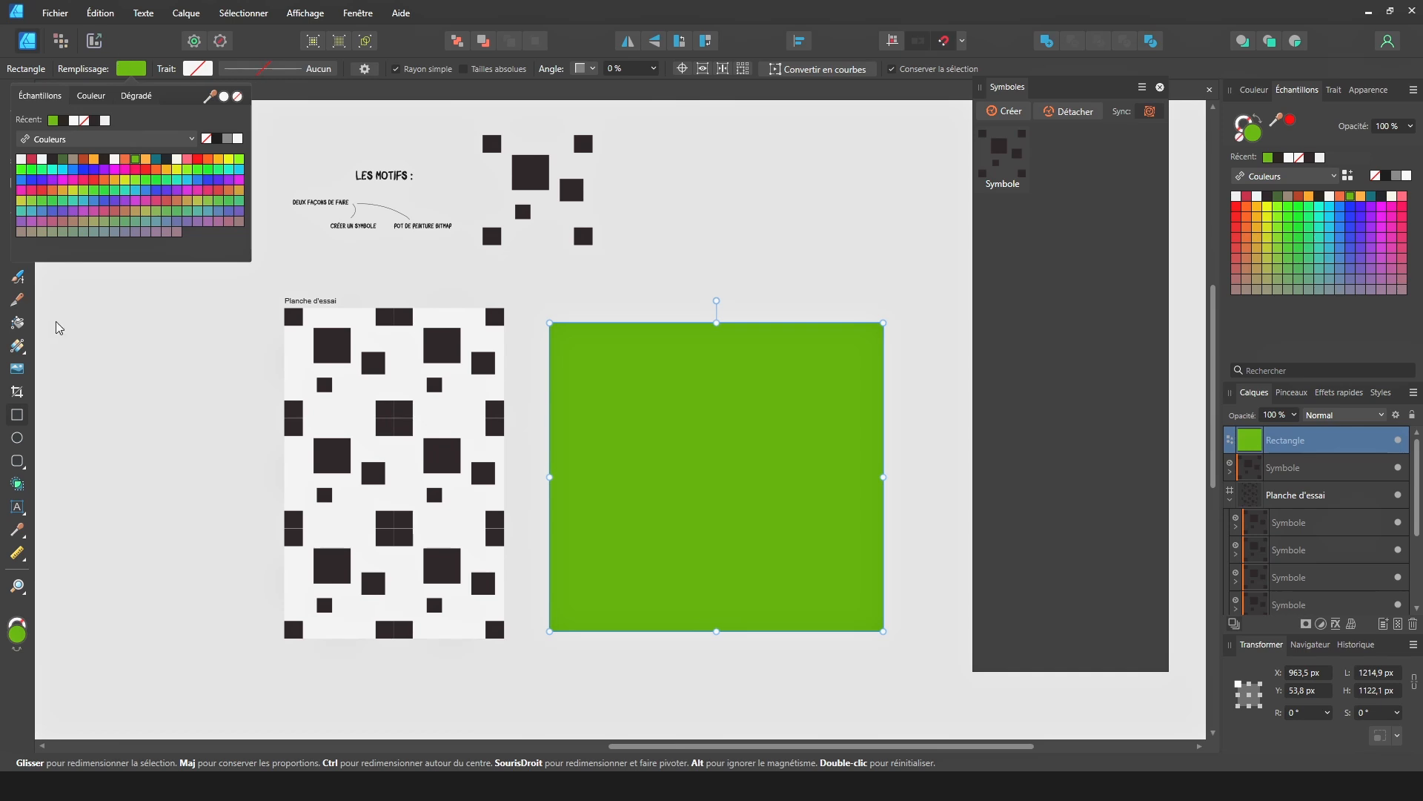
# Fill the green rectangle with the damier image as a bitmap fill using the Vector Flood Fill tool, and rotate and scale the pattern
pyautogui.click(17, 323)
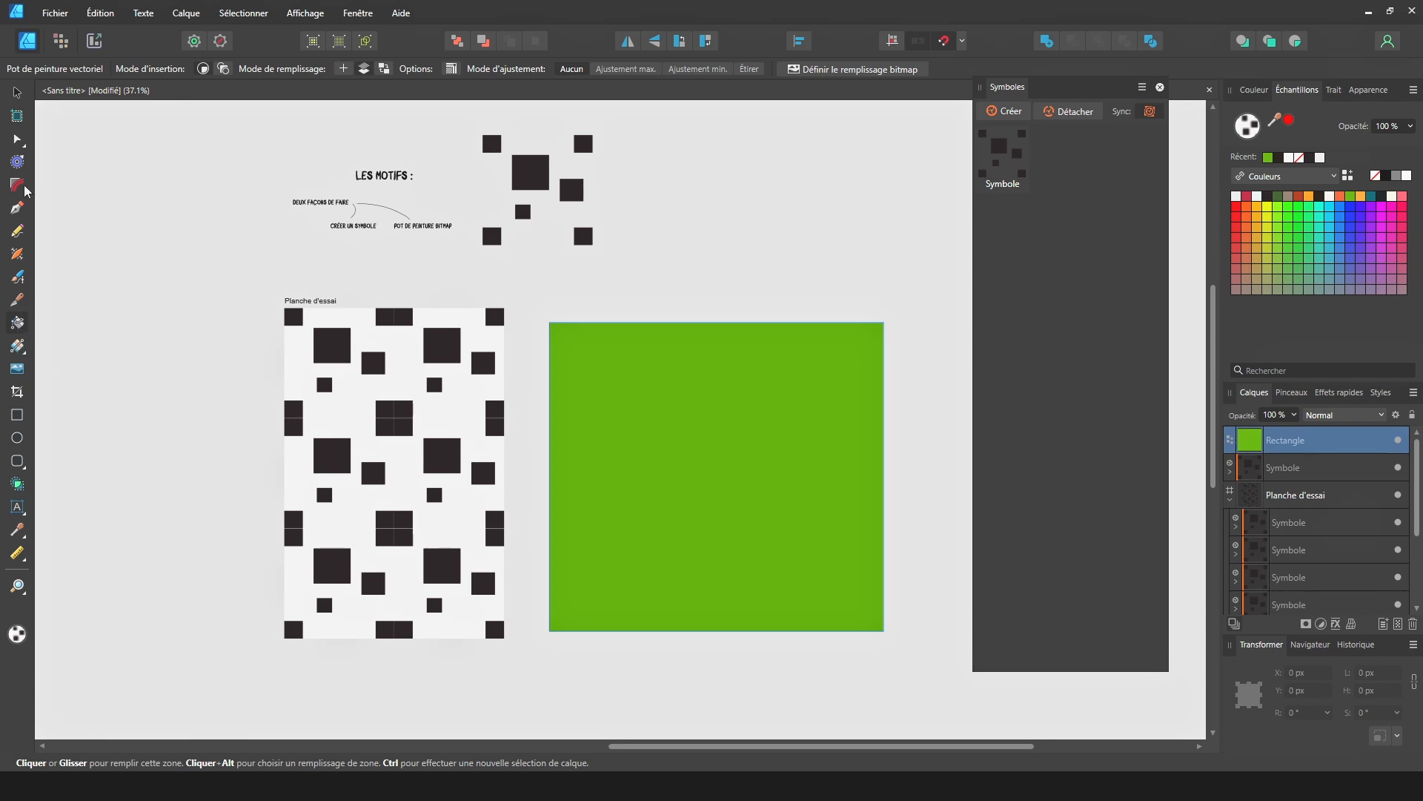
pyautogui.click(829, 72)
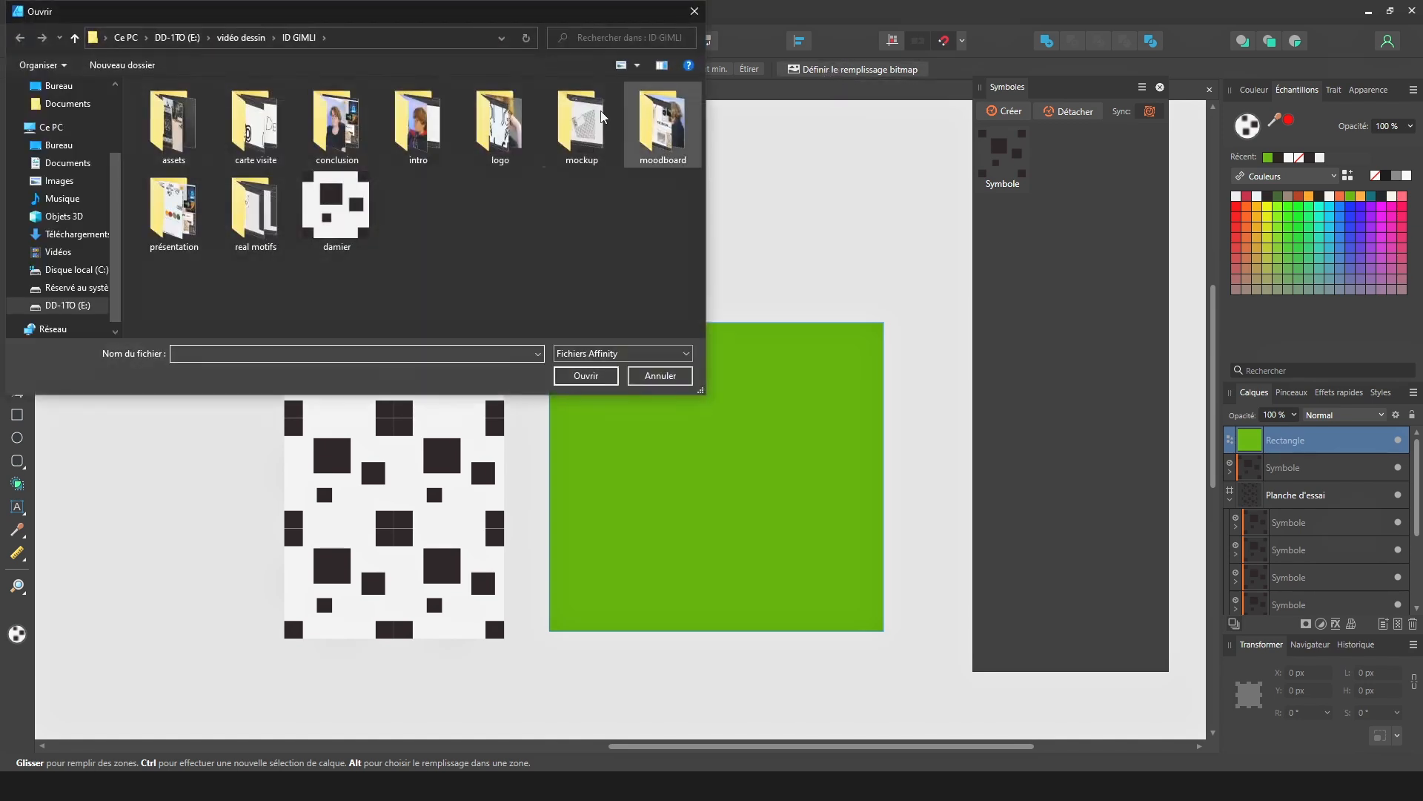
pyautogui.click(340, 220)
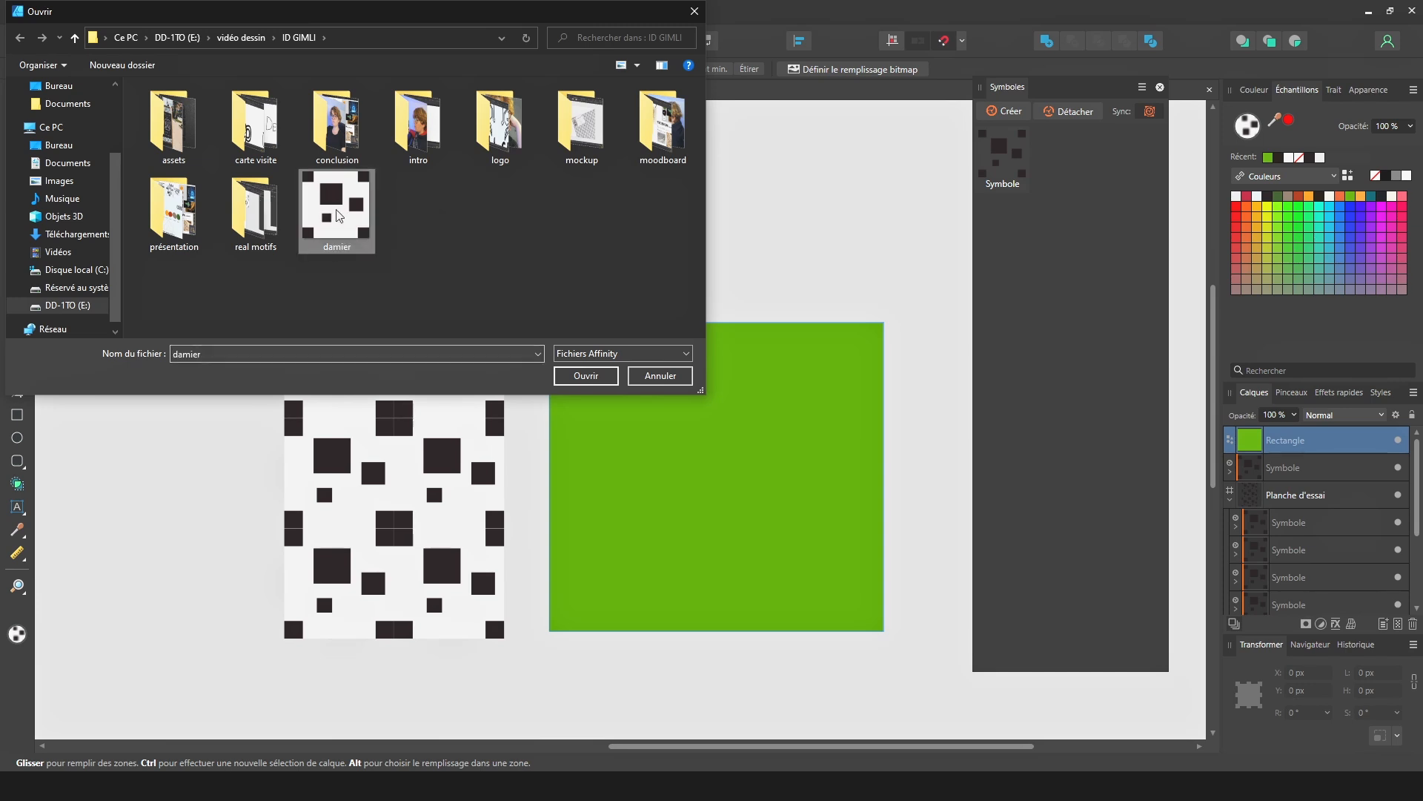
pyautogui.click(602, 375)
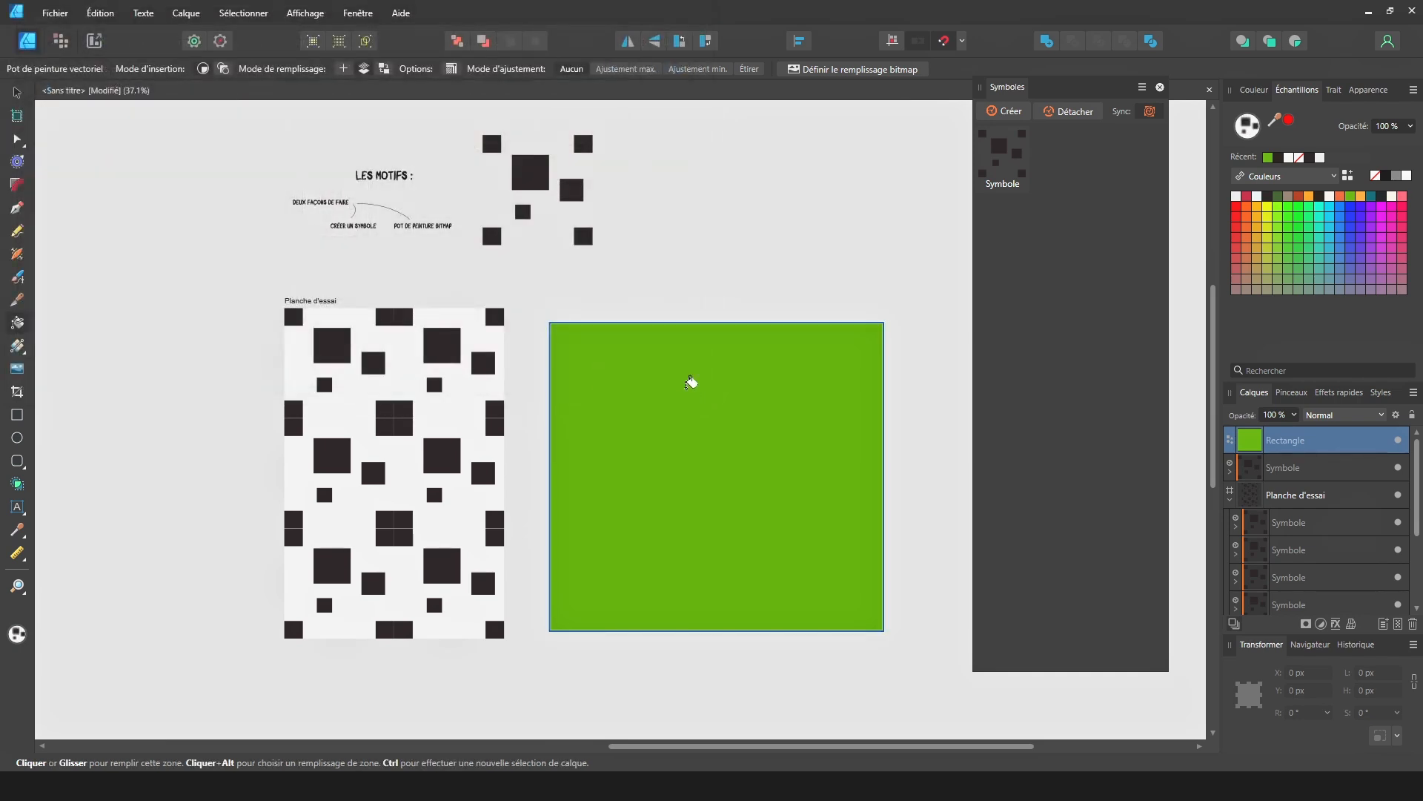
pyautogui.click(686, 386)
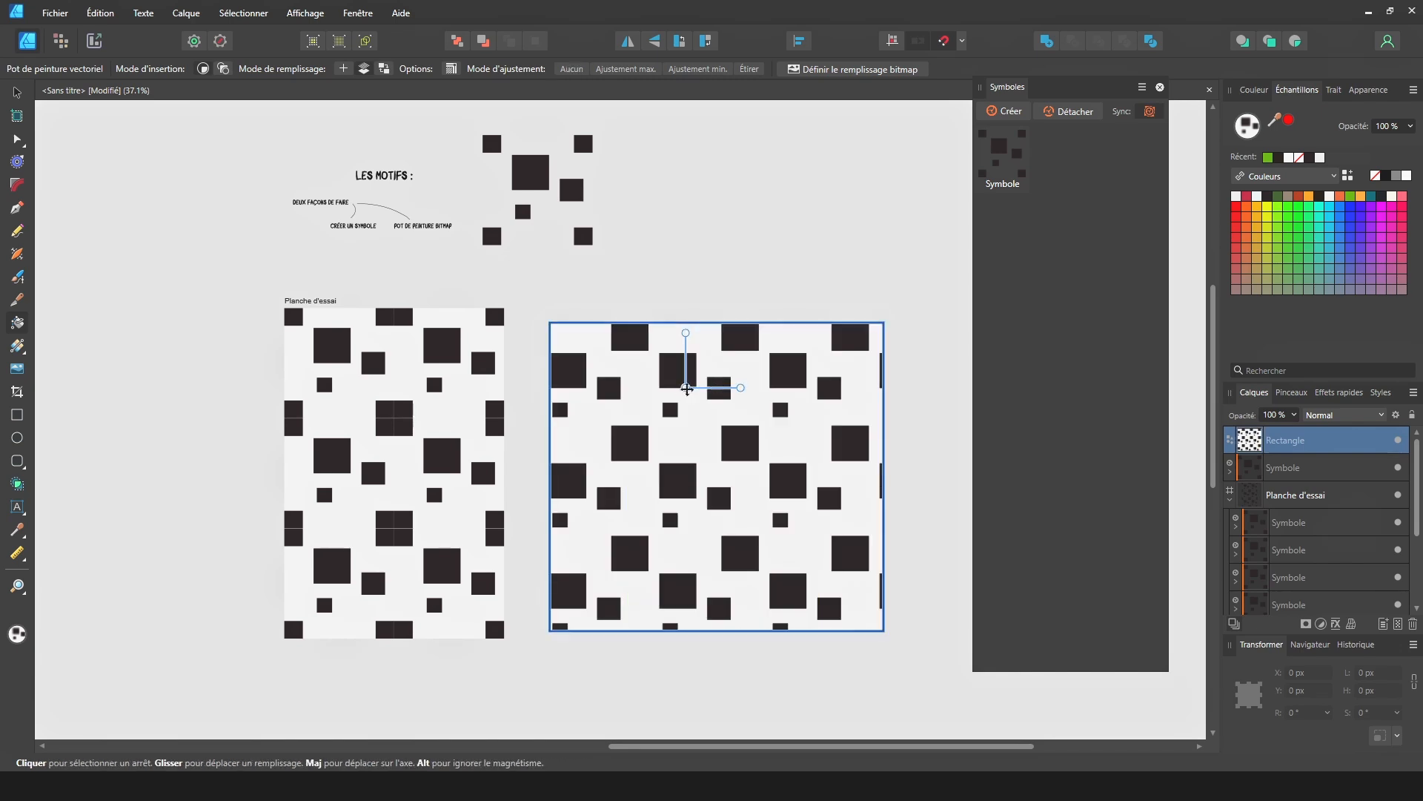
pyautogui.moveTo(686, 386); pyautogui.dragTo(741, 477)
pyautogui.moveTo(740, 422); pyautogui.dragTo(691, 473)
# Enlarge the patterned rectangle to about 3491 by 3224 px and place it to the left of the artboard
pyautogui.press('v')
pyautogui.click(710, 245)
pyautogui.click(696, 437)
pyautogui.moveTo(833, 422); pyautogui.dragTo(912, 364)
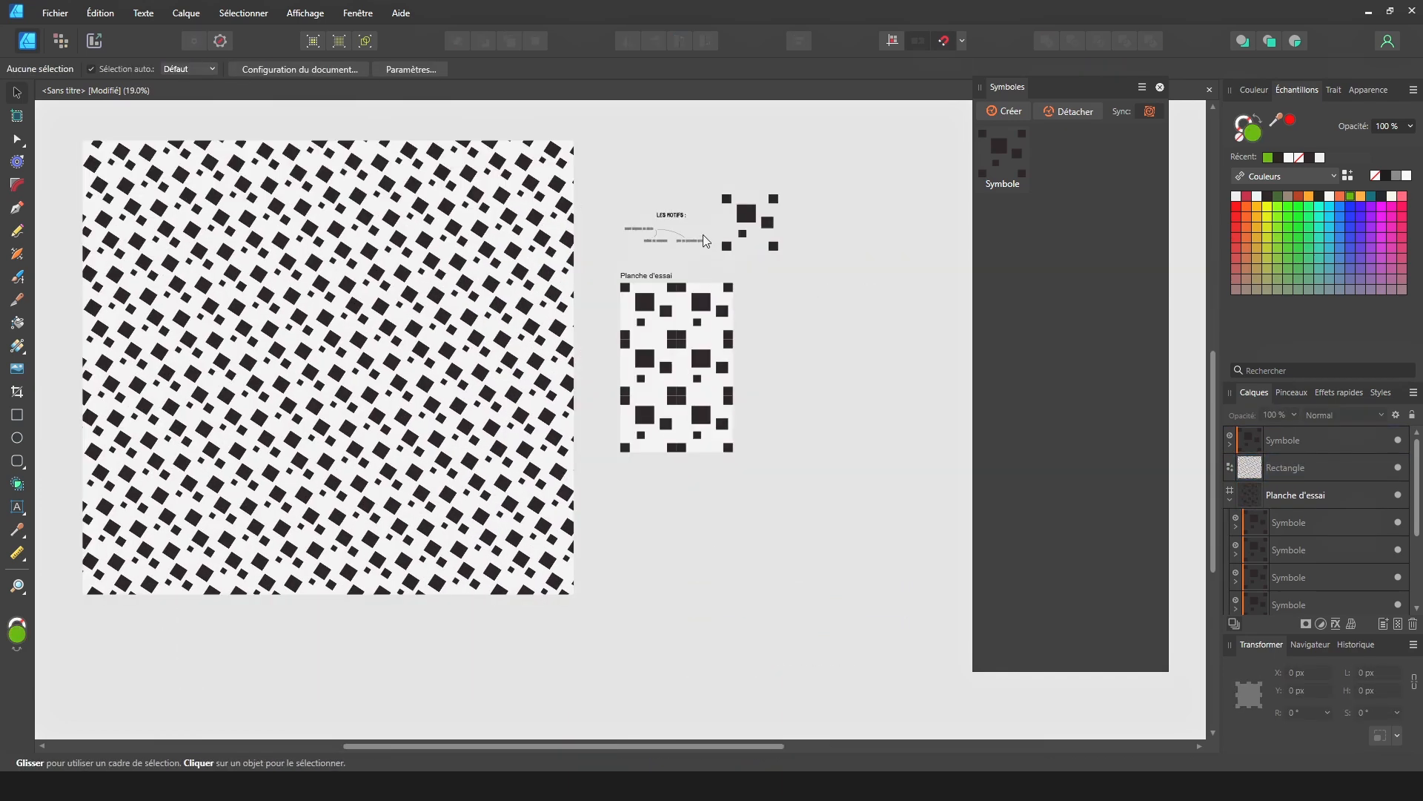
pyautogui.scroll(6, 701, 236)
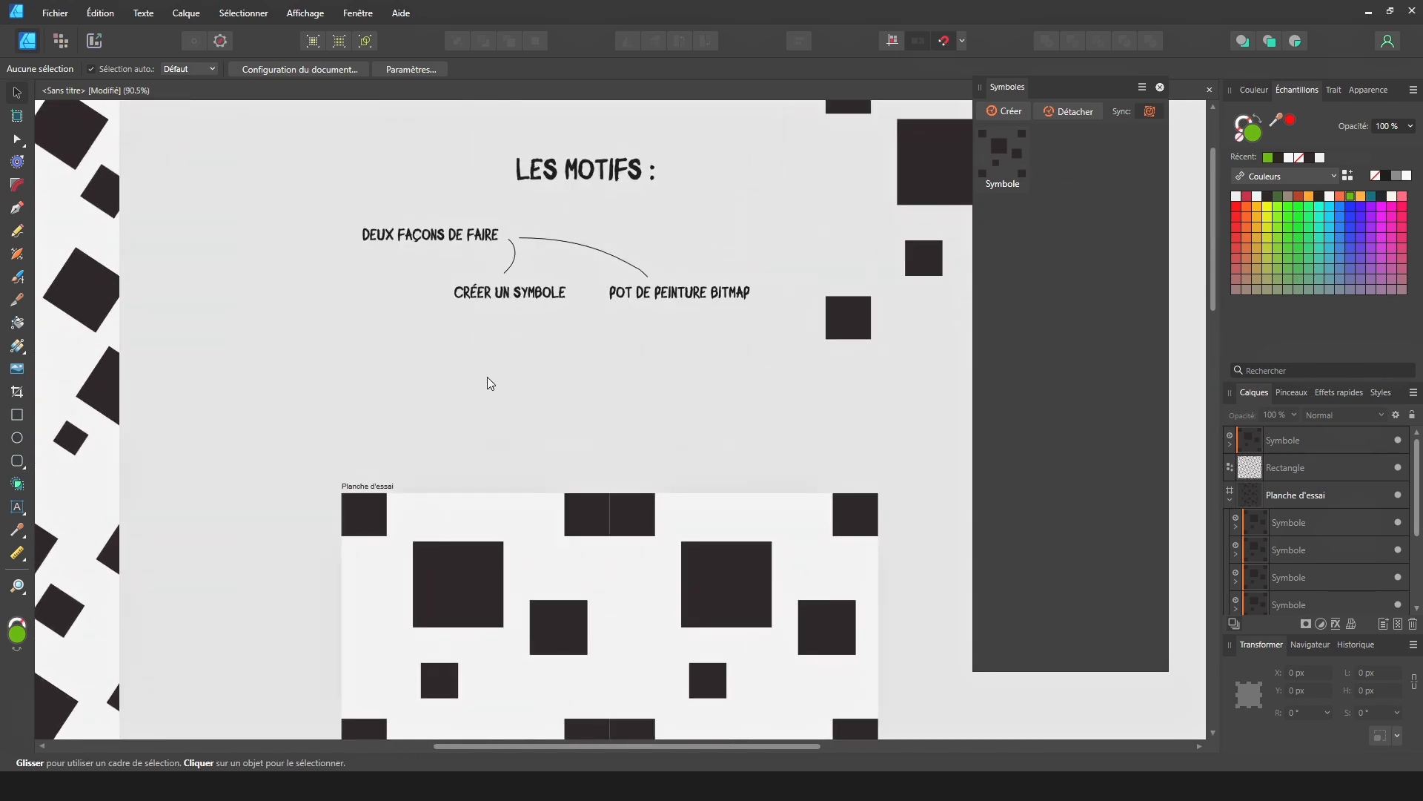
pyautogui.scroll(-6, 487, 381)
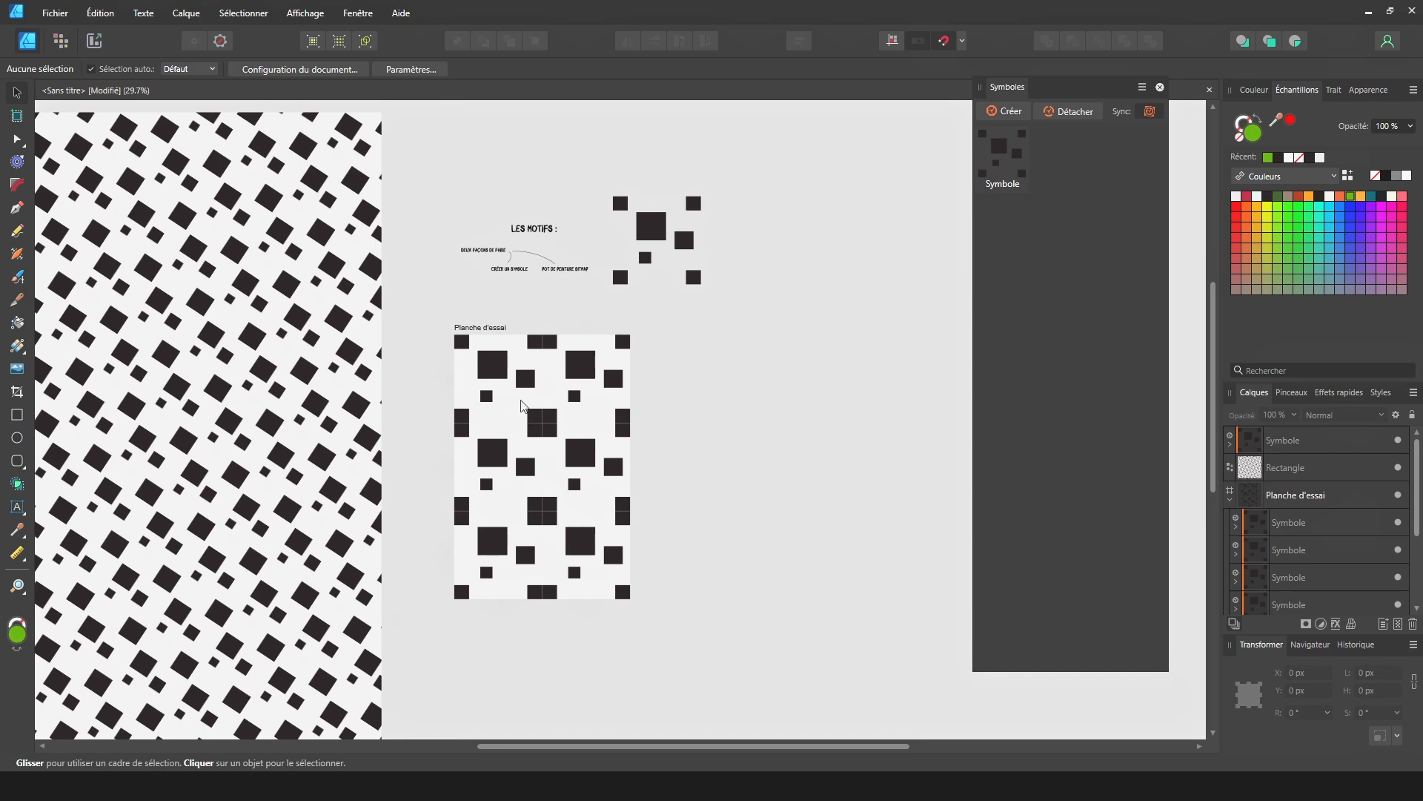
pyautogui.scroll(-3, 384, 350)
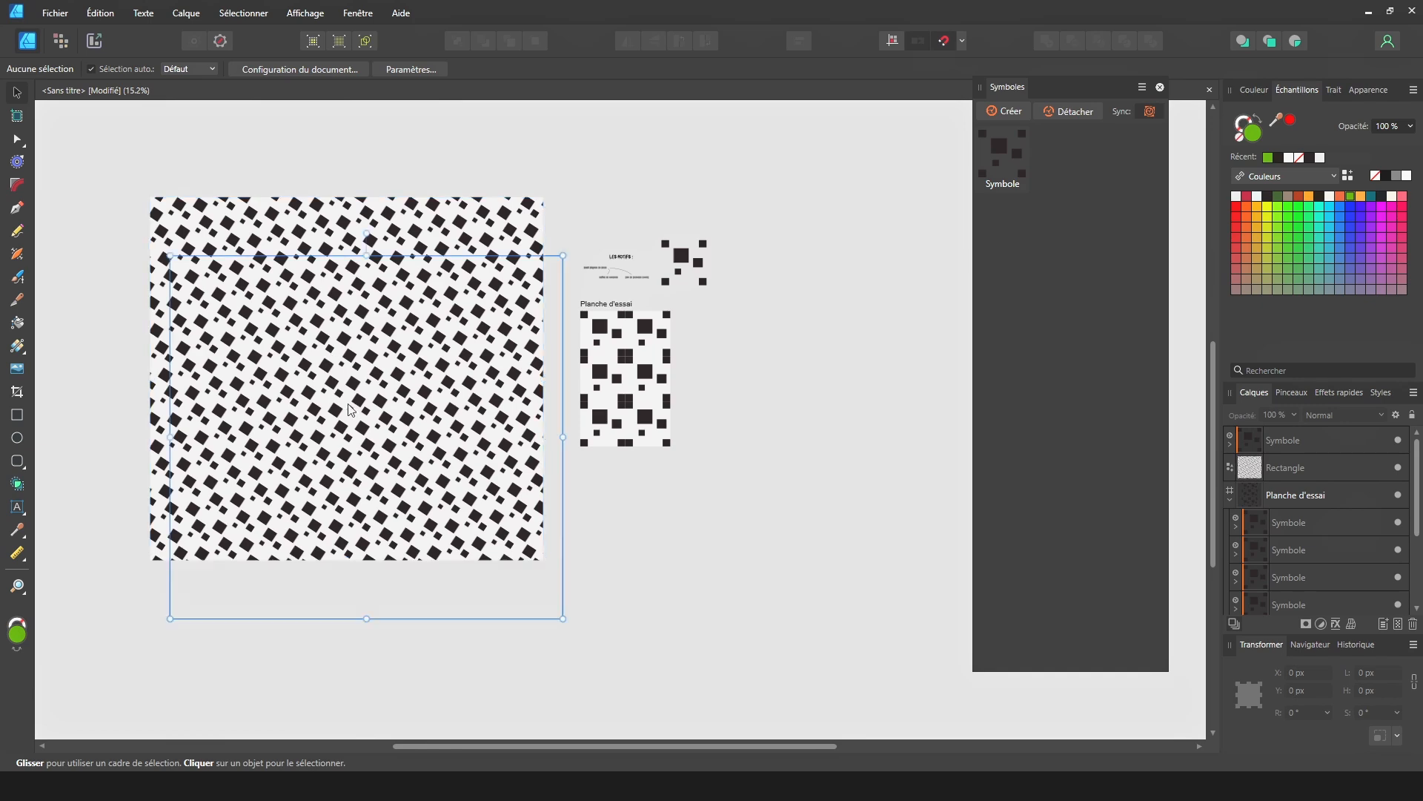
pyautogui.click(351, 410)
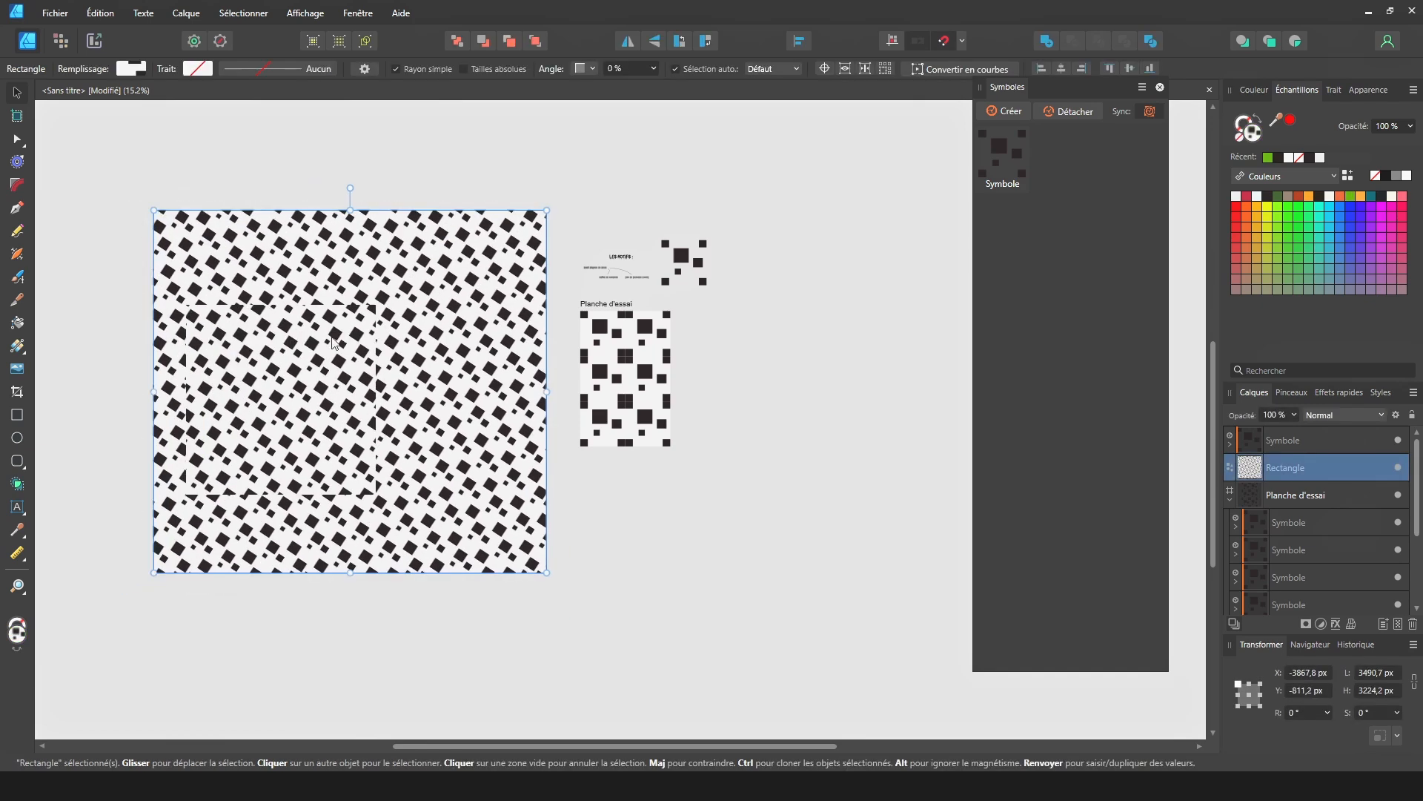
# Draw a closed, rounded freeform shape with a pointed notch below and to the right of the artboard using the Pen tool
pyautogui.click(18, 415)
pyautogui.click(16, 208)
pyautogui.click(719, 517)
pyautogui.moveTo(707, 435); pyautogui.dragTo(734, 407)
pyautogui.moveTo(800, 401); pyautogui.dragTo(825, 414)
pyautogui.moveTo(877, 463); pyautogui.dragTo(886, 496)
pyautogui.moveTo(883, 550)
pyautogui.mouseDown()
pyautogui.moveTo(865, 573)
pyautogui.moveTo(775, 609)
pyautogui.mouseUp()
pyautogui.moveTo(719, 583); pyautogui.dragTo(726, 569)
pyautogui.click(736, 541)
pyautogui.click(719, 517)
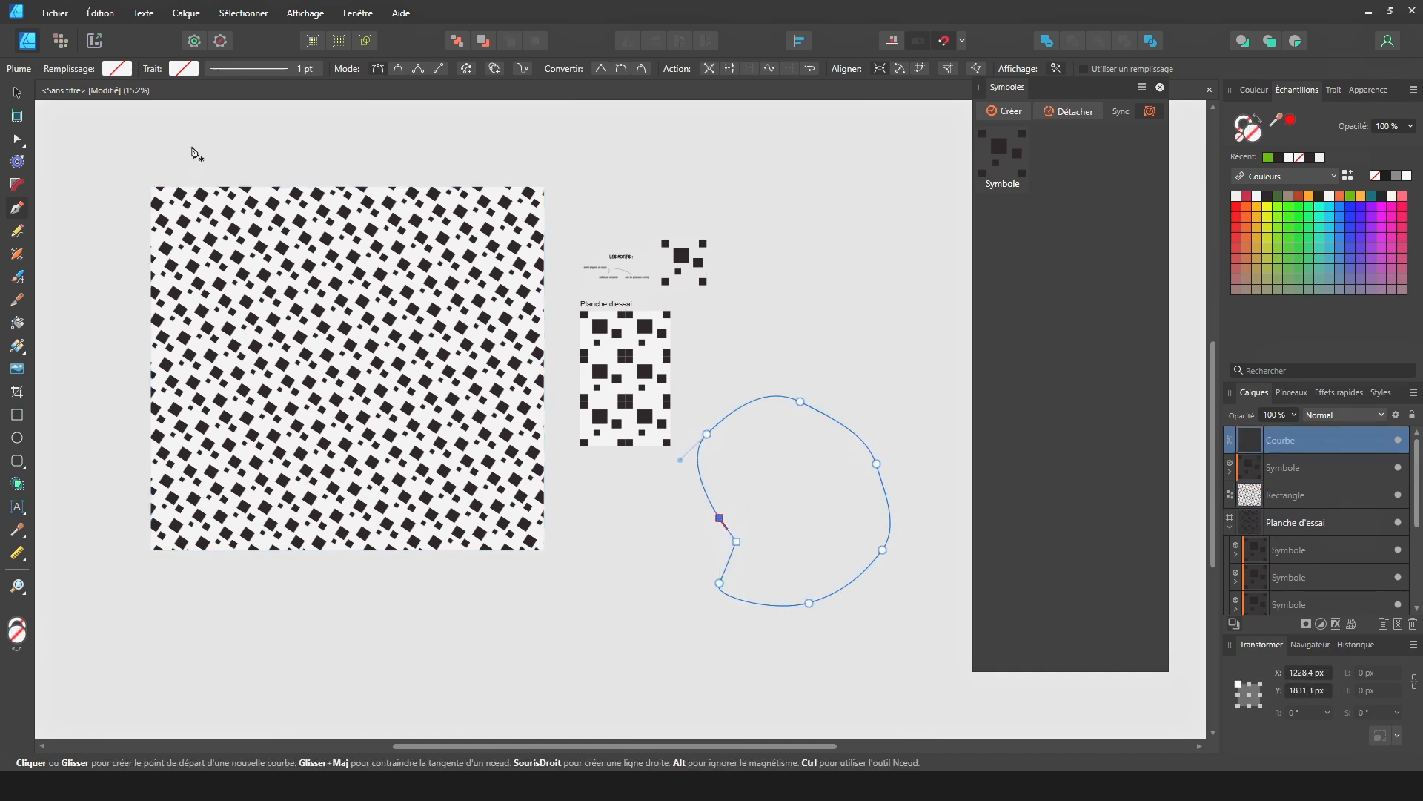
# Fill the freeform shape with the damier bitmap pattern, then rotate and enlarge the pattern inside it
pyautogui.click(18, 323)
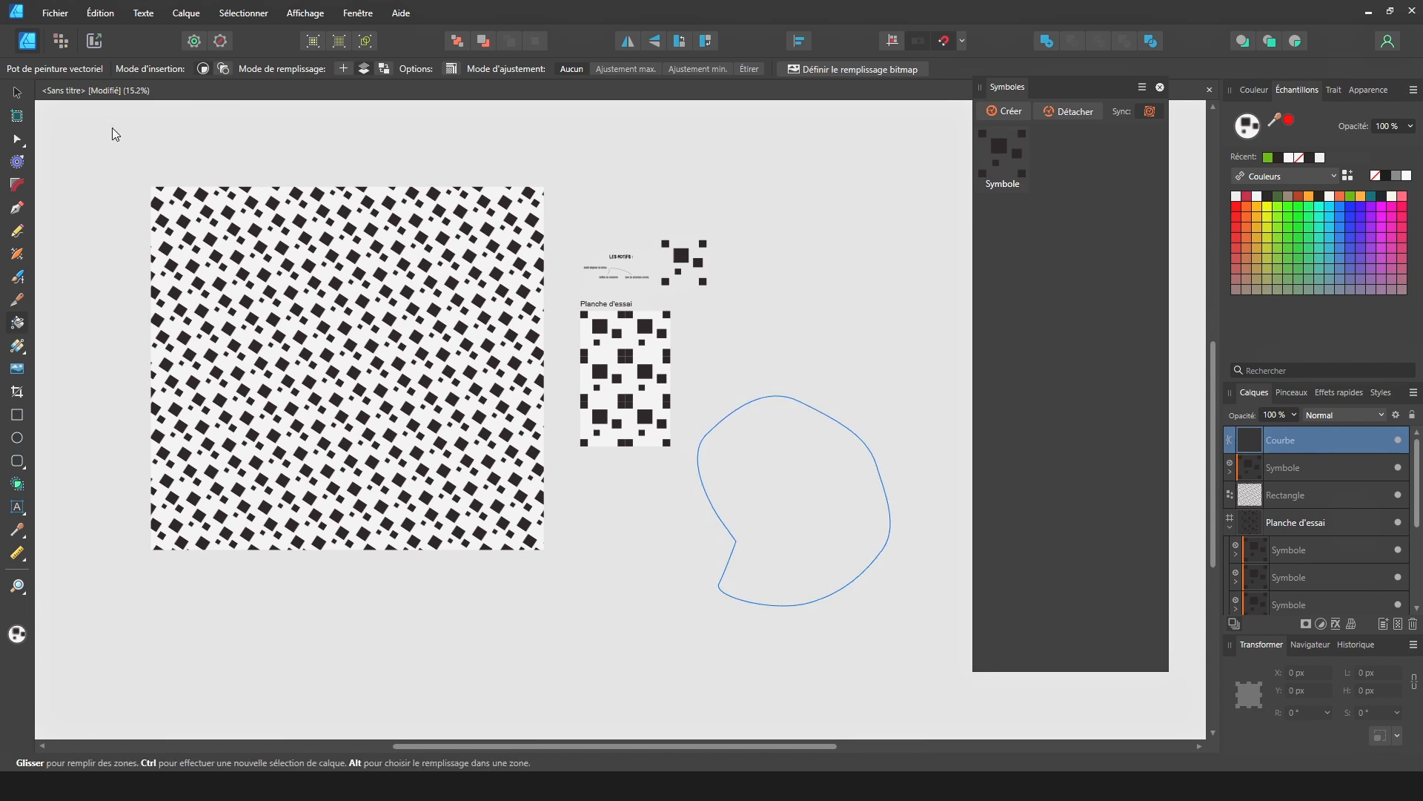
pyautogui.click(853, 430)
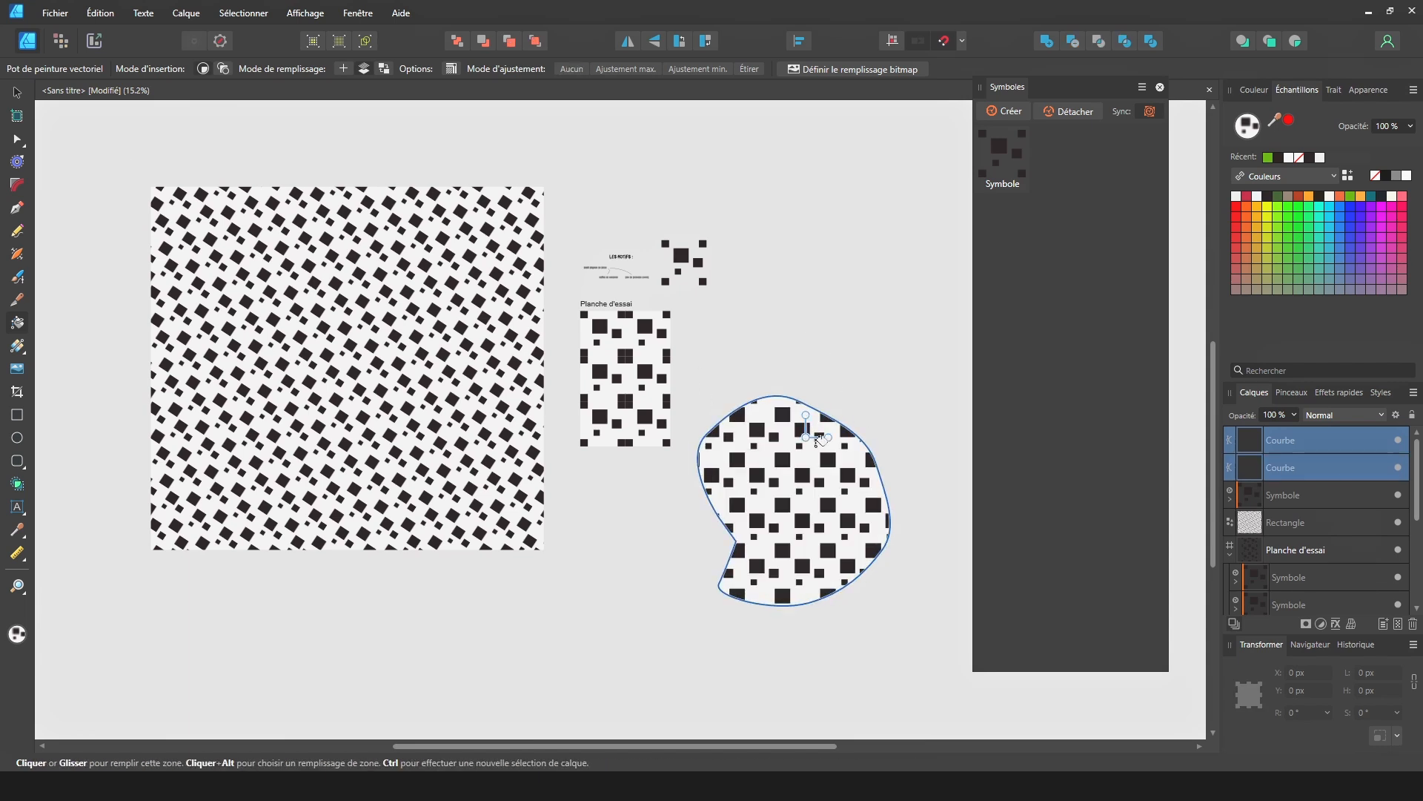
pyautogui.moveTo(827, 439); pyautogui.dragTo(783, 459)
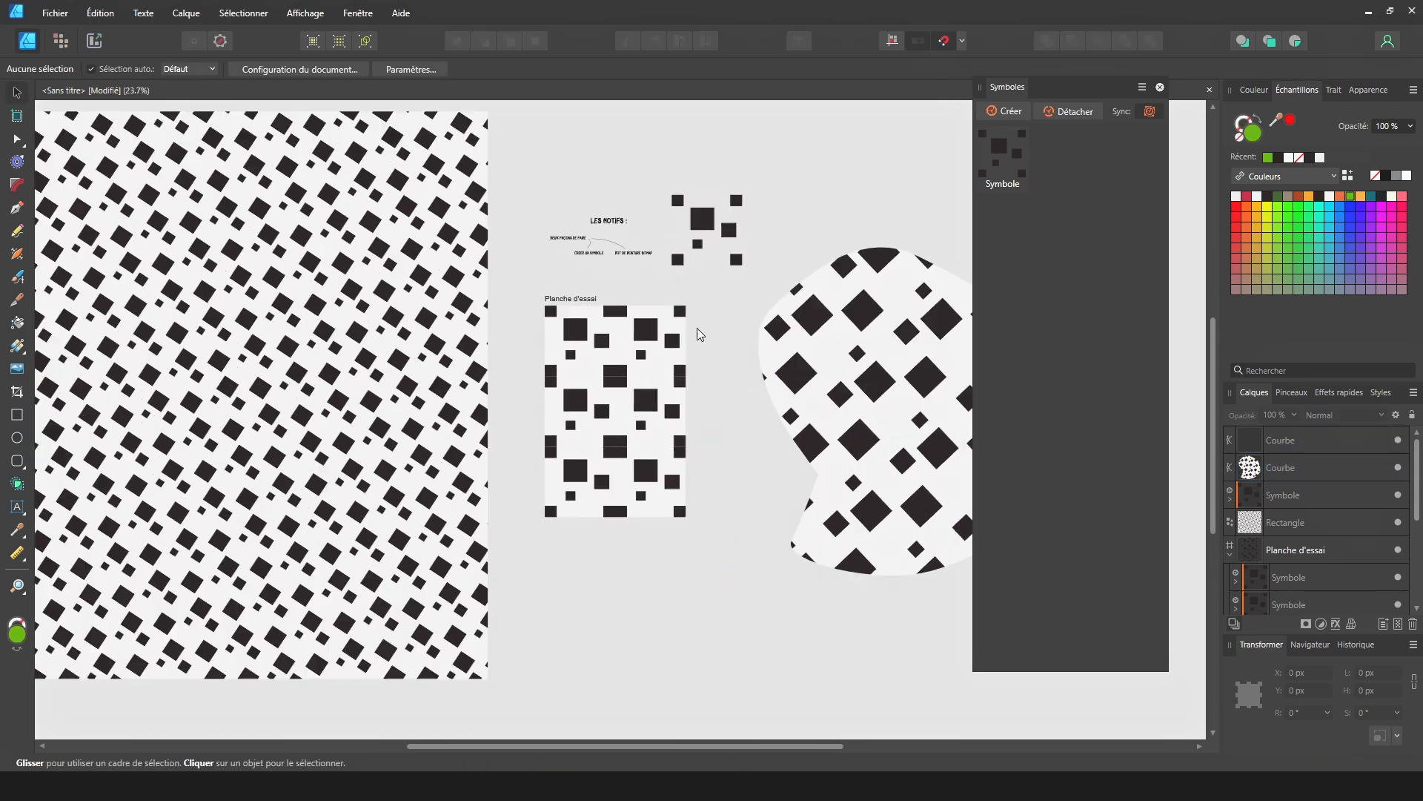
# Enable the transparent background in the document's colour configuration
pyautogui.moveTo(826, 365); pyautogui.dragTo(636, 398)
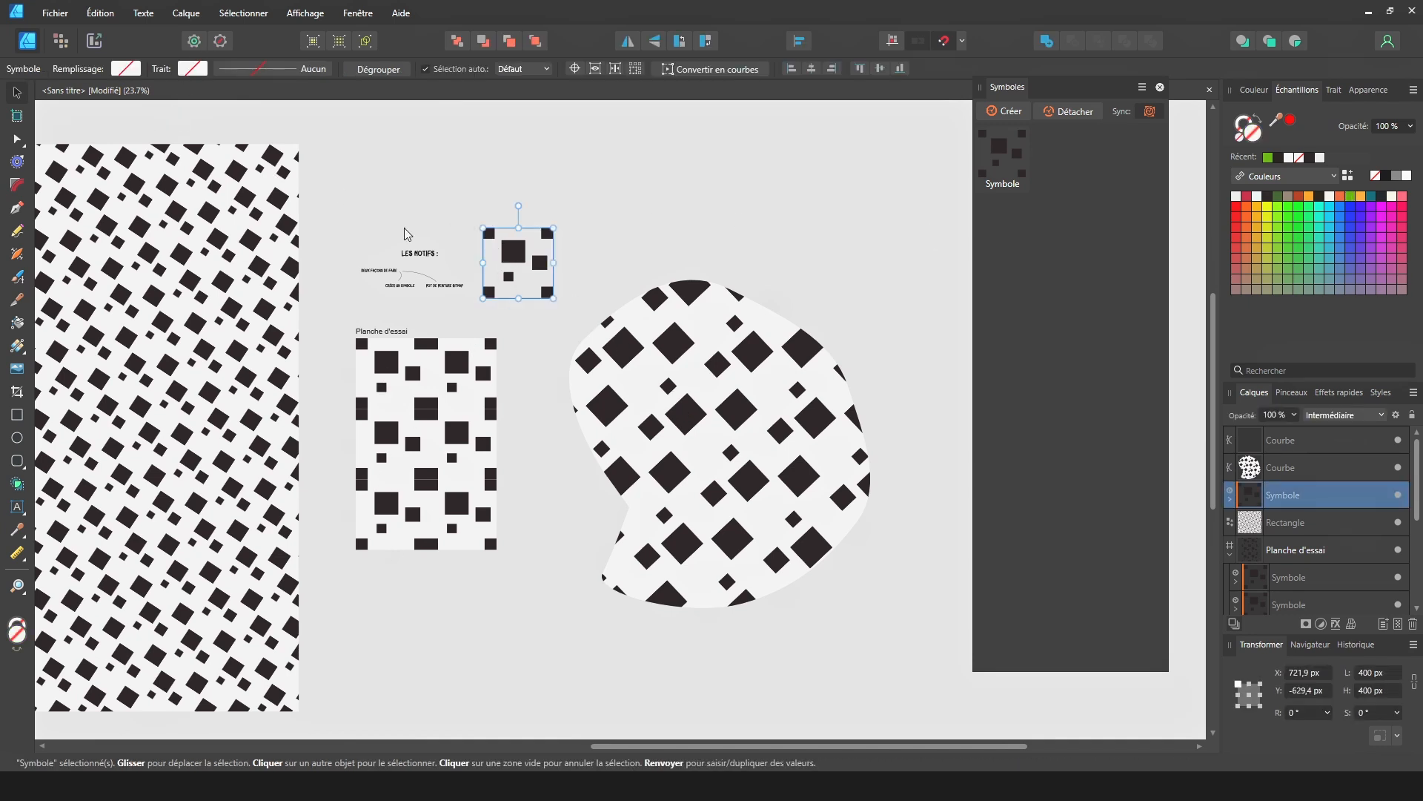
pyautogui.click(58, 13)
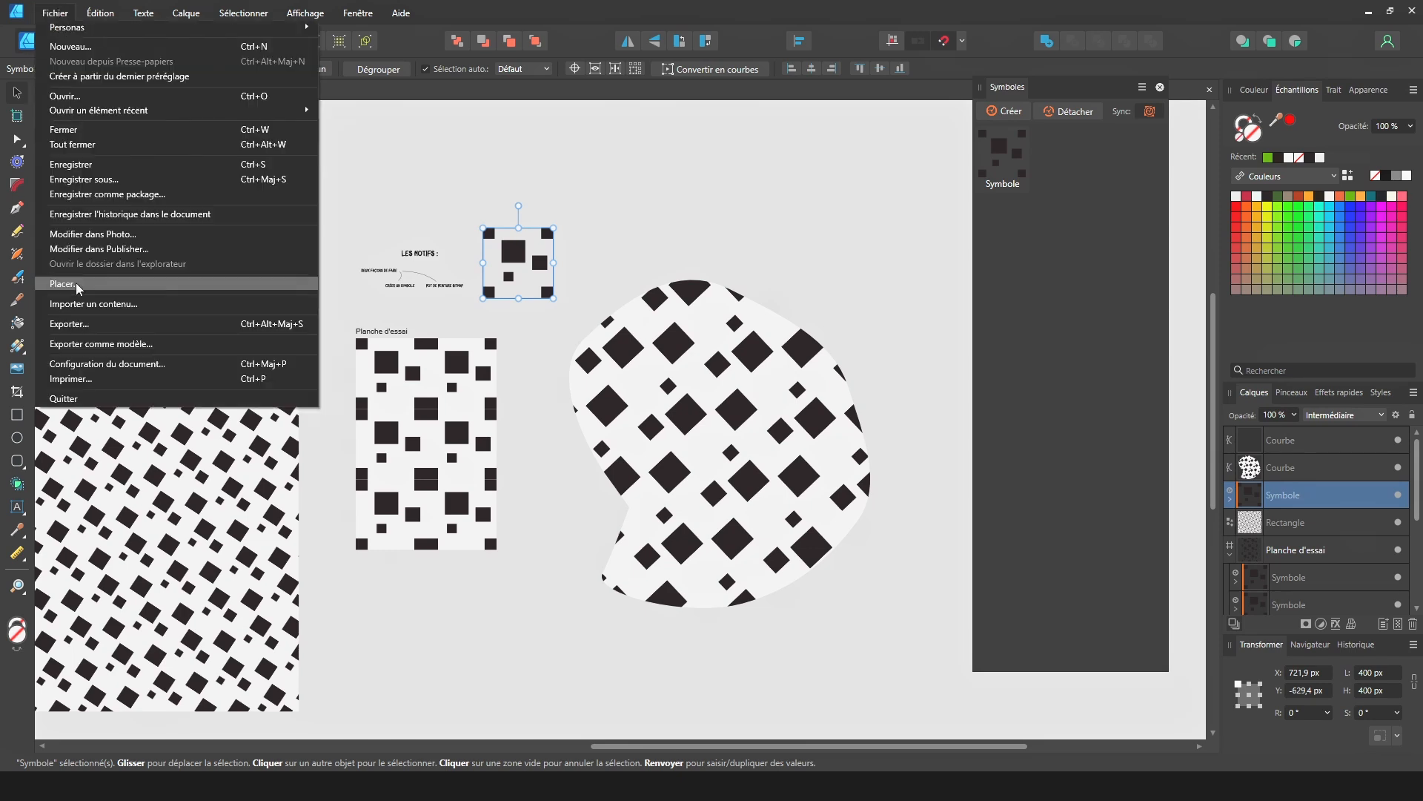
pyautogui.click(77, 366)
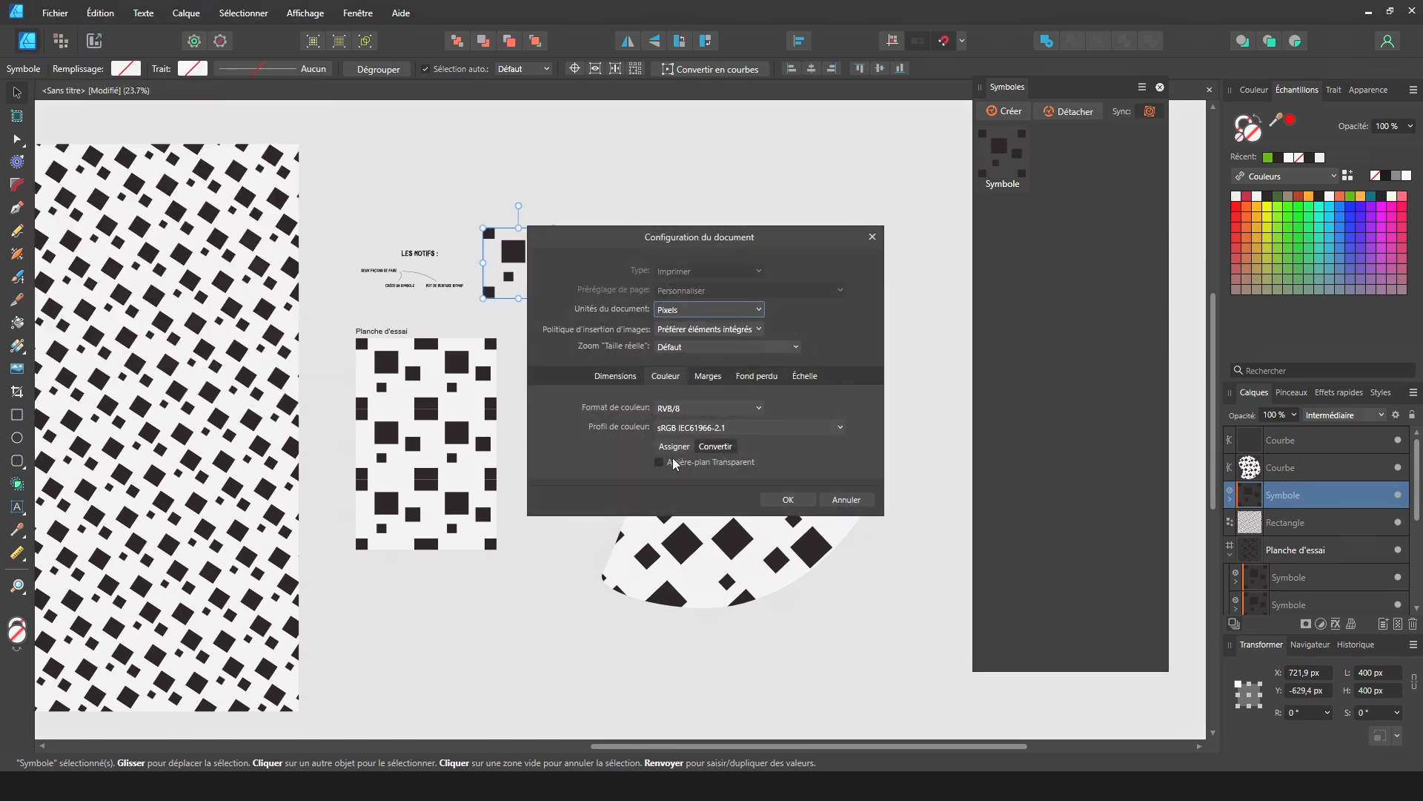
pyautogui.click(660, 463)
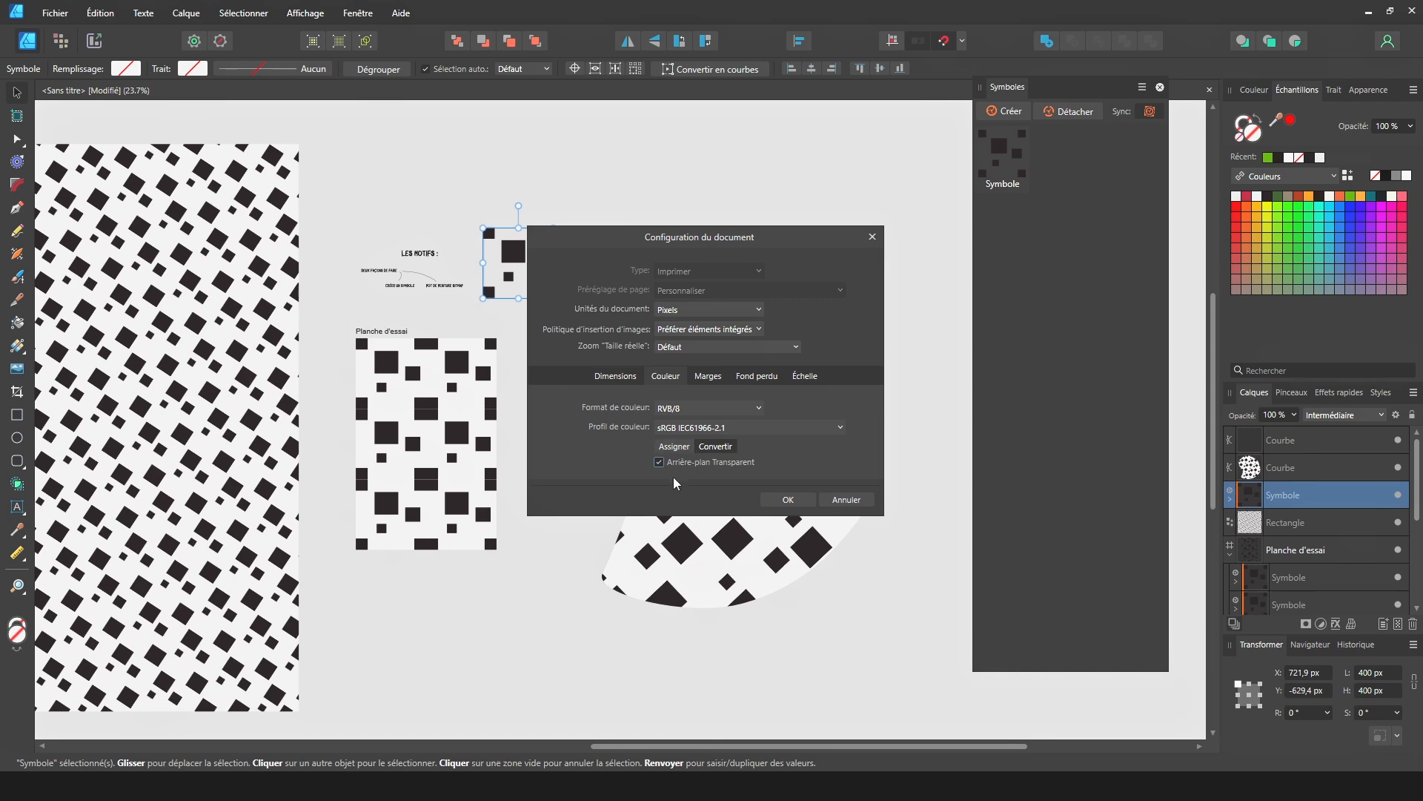
pyautogui.click(804, 500)
# Check the selected tile symbol's background in the PNG export preview, then leave without exporting
pyautogui.rightClick(503, 260)
pyautogui.click(508, 251)
pyautogui.click(72, 15)
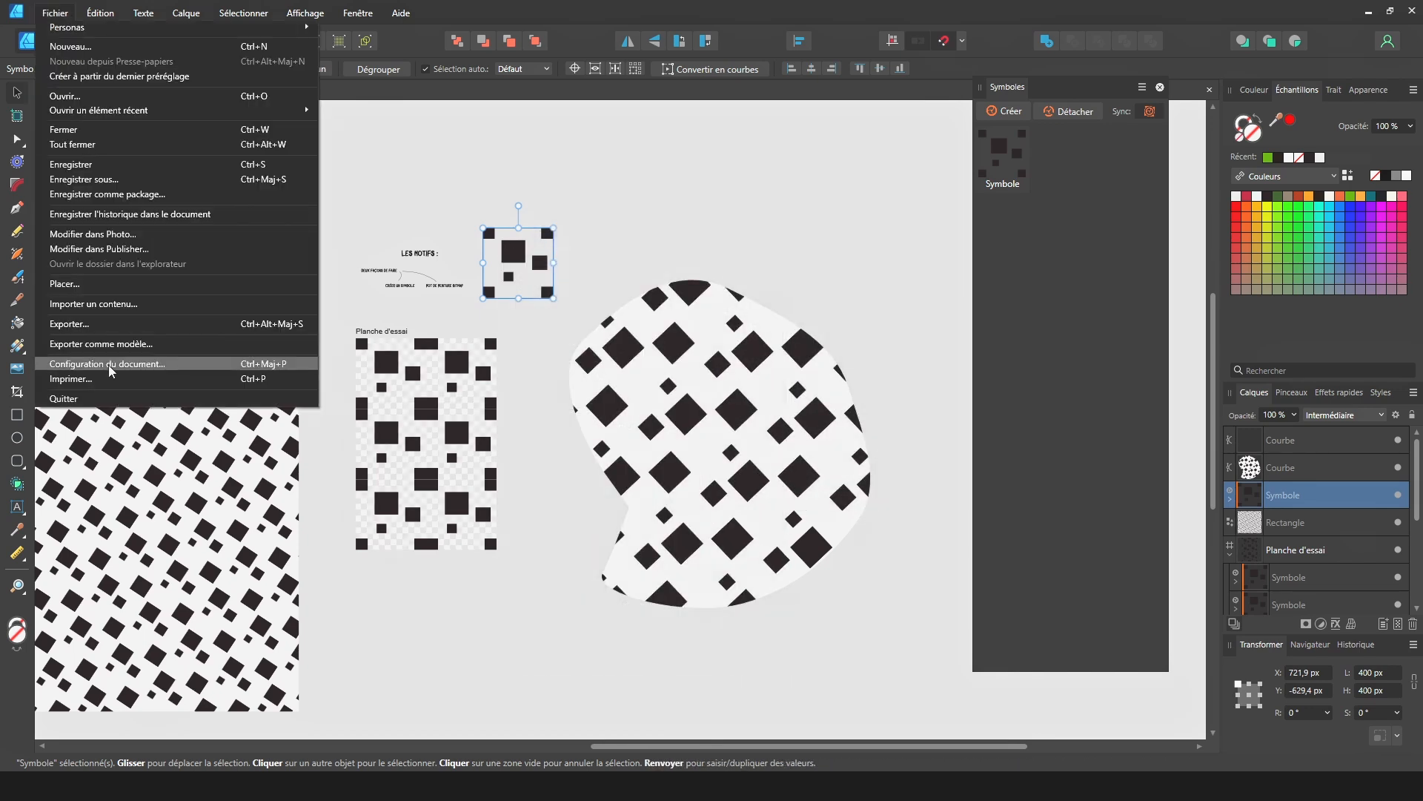
pyautogui.click(86, 328)
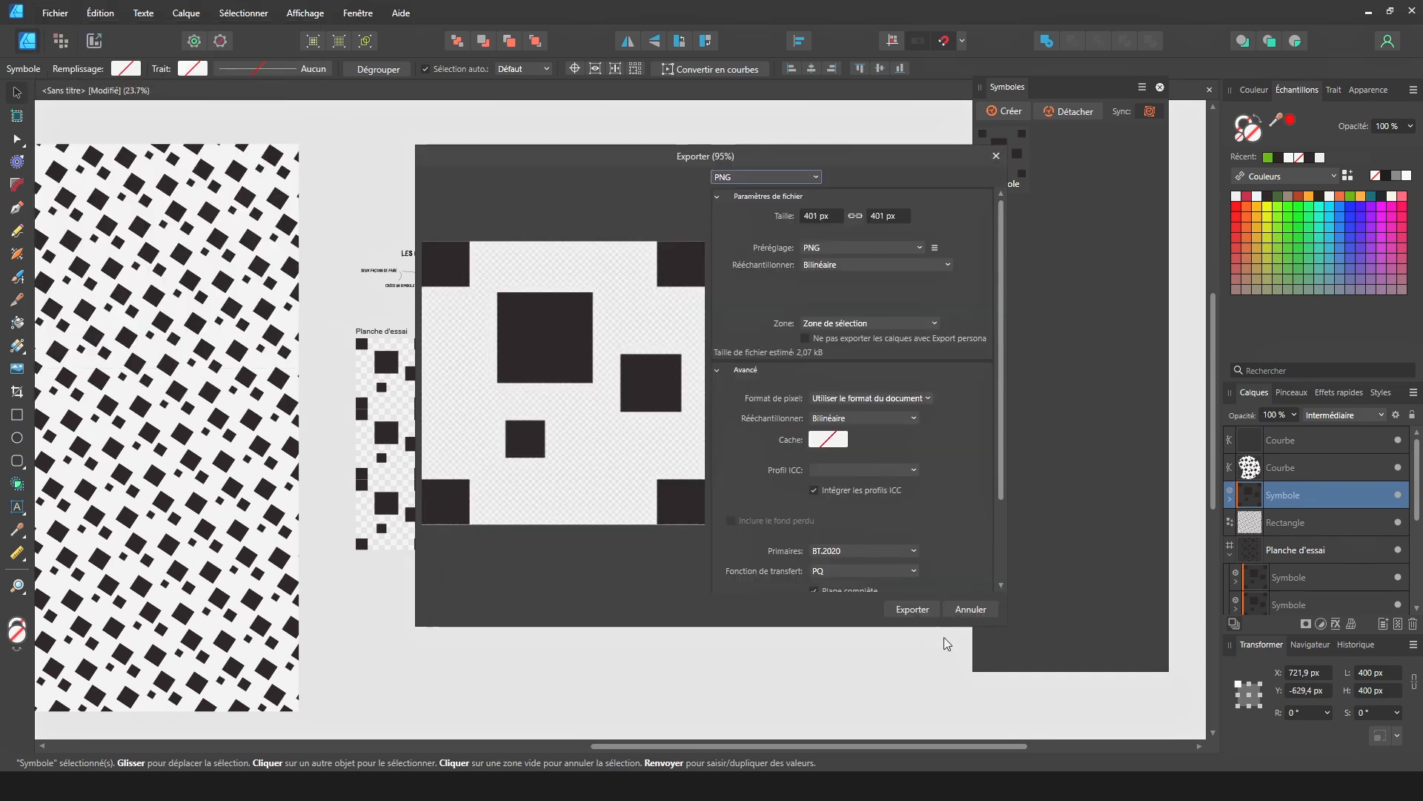
pyautogui.click(967, 608)
pyautogui.scroll(4, 418, 399)
pyautogui.scroll(-5, 440, 398)
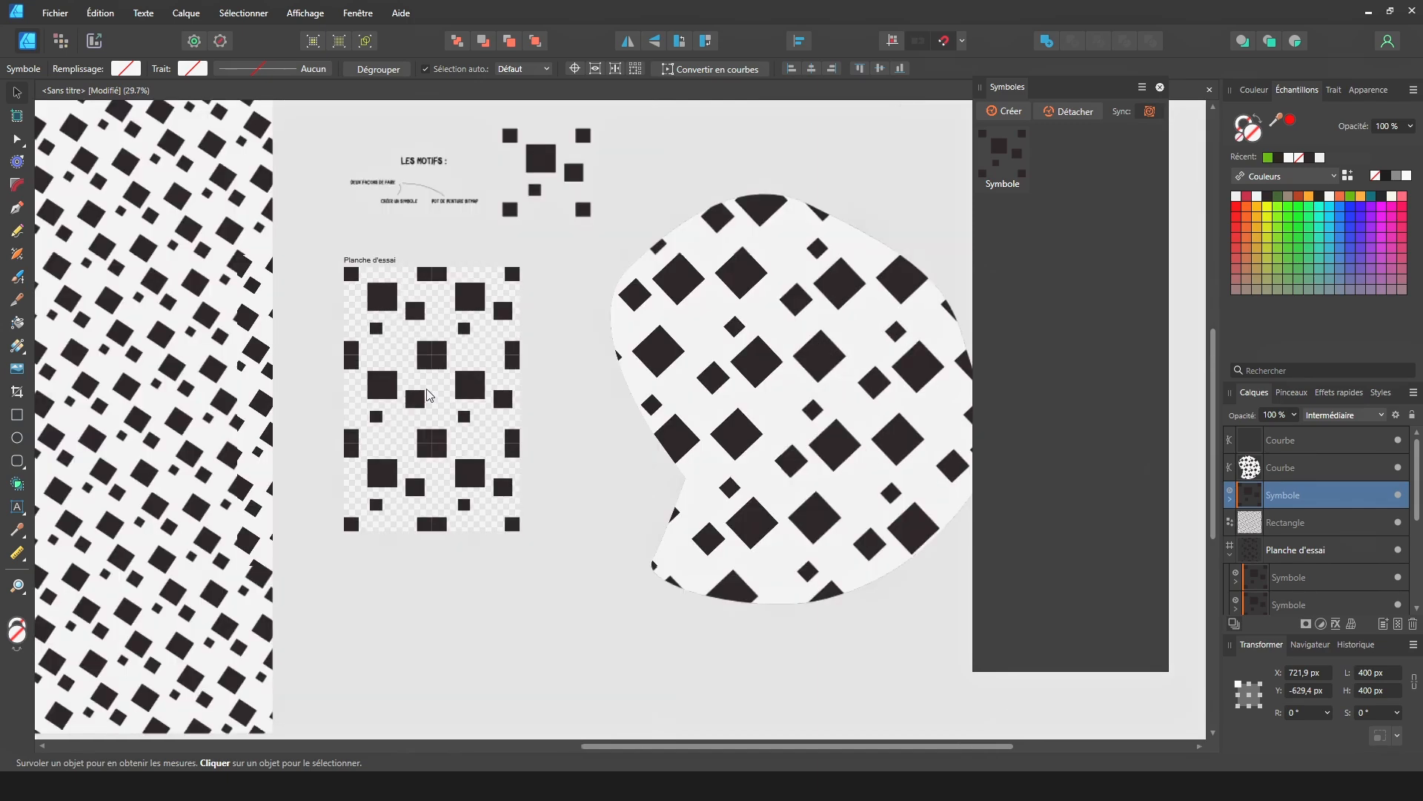
# Replace the freeform shape's pattern fill with solid orange
pyautogui.click(621, 364)
pyautogui.click(122, 69)
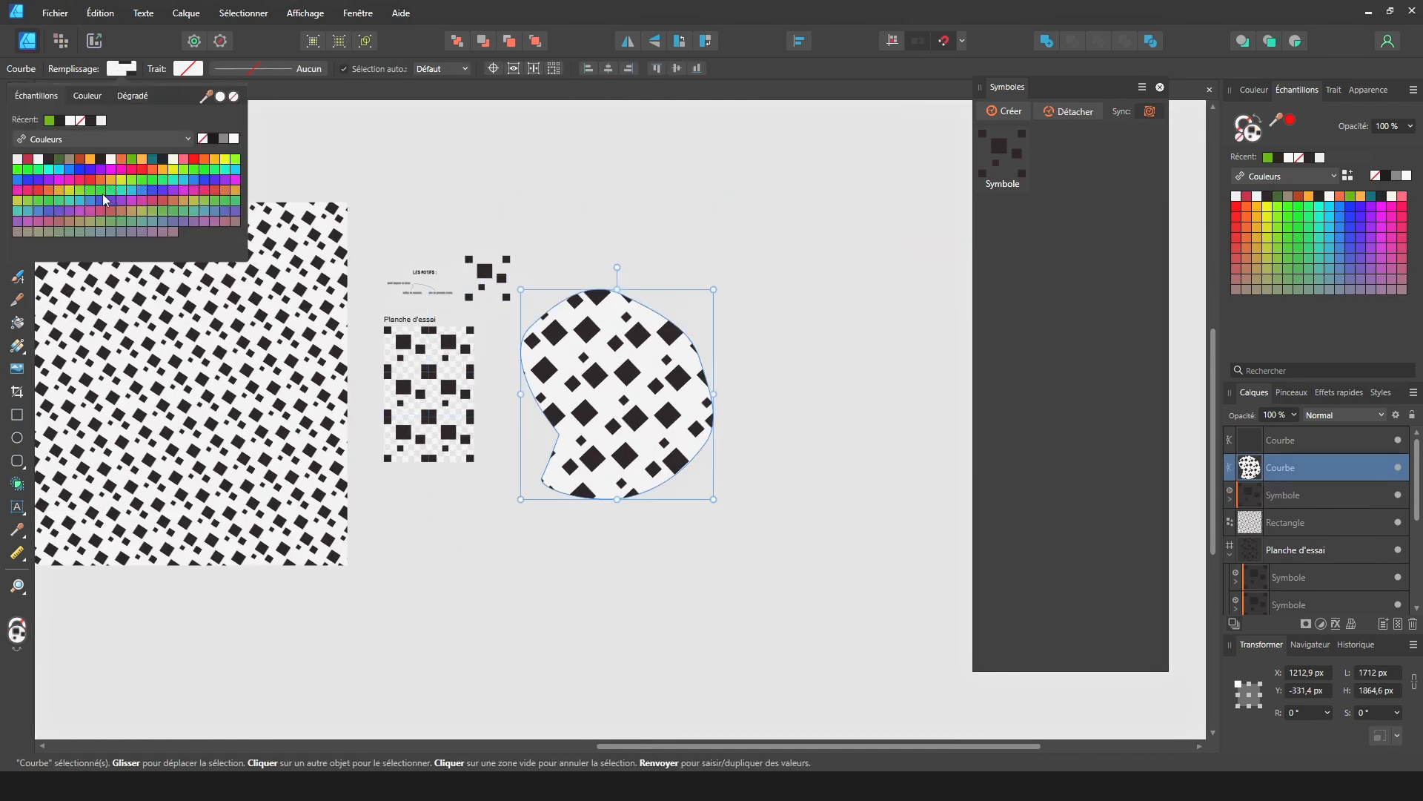
pyautogui.click(90, 160)
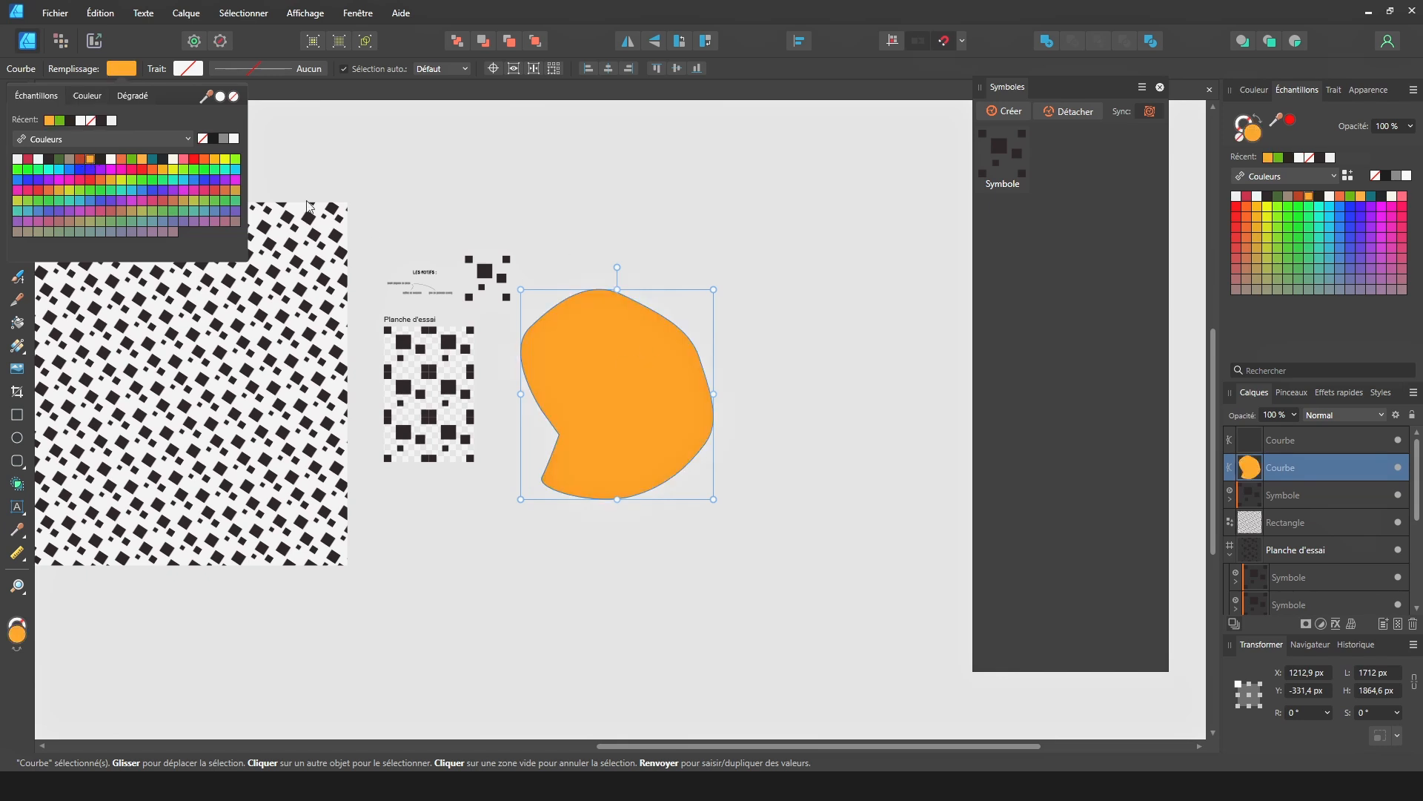
pyautogui.click(479, 169)
# Fill the orange freeform shape with the transparent damier bitmap using the Vector Flood Fill tool
pyautogui.click(18, 323)
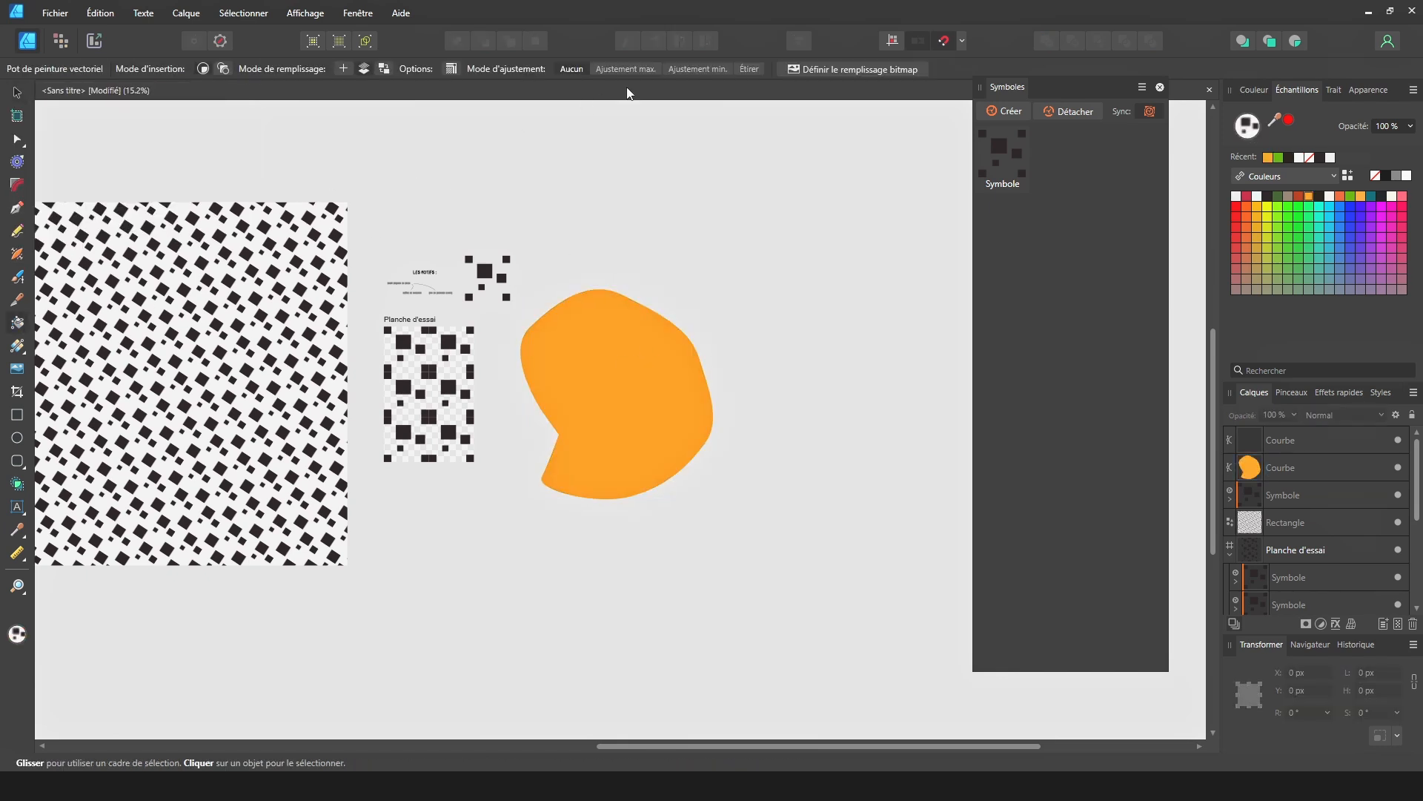
pyautogui.click(852, 69)
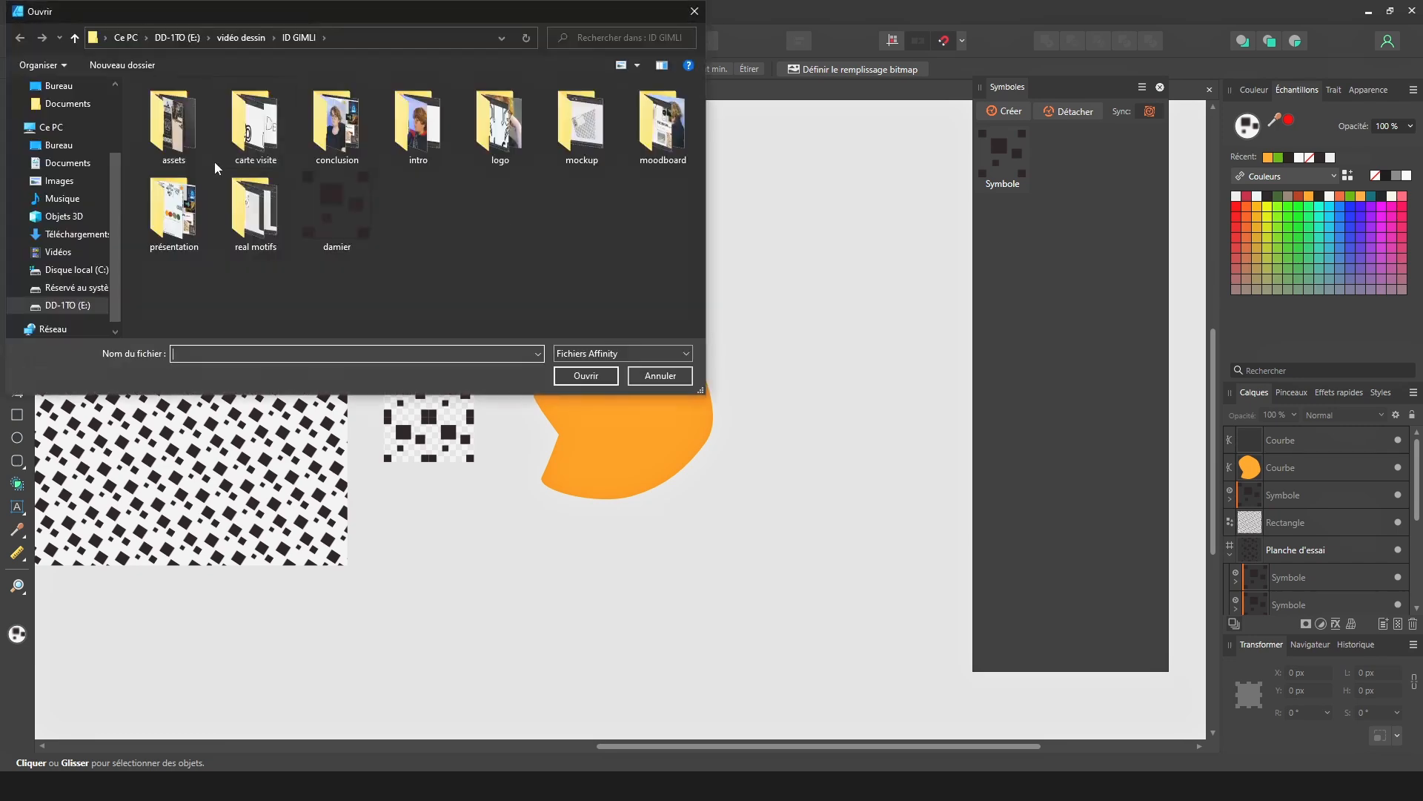
pyautogui.click(599, 376)
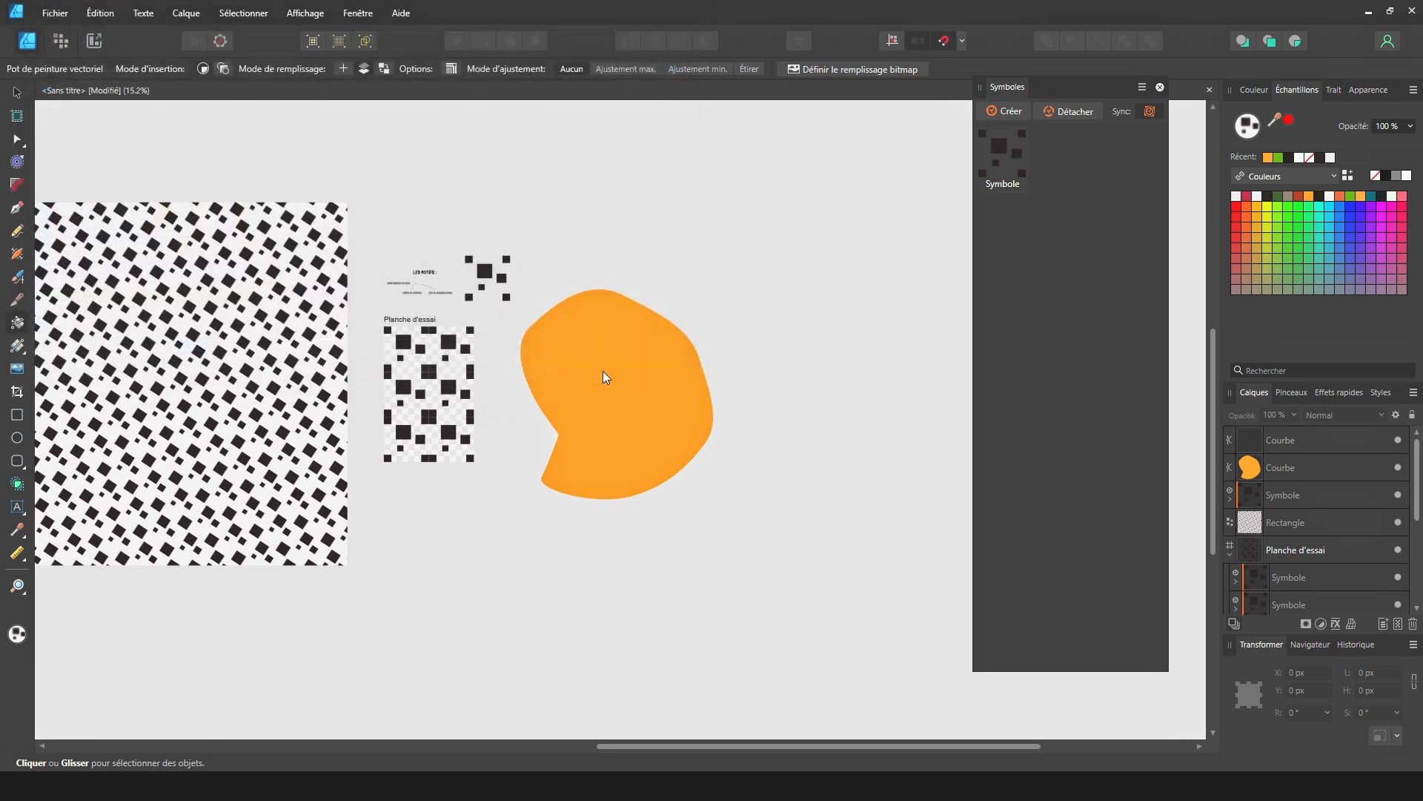
pyautogui.click(604, 375)
pyautogui.scroll(2, 593, 390)
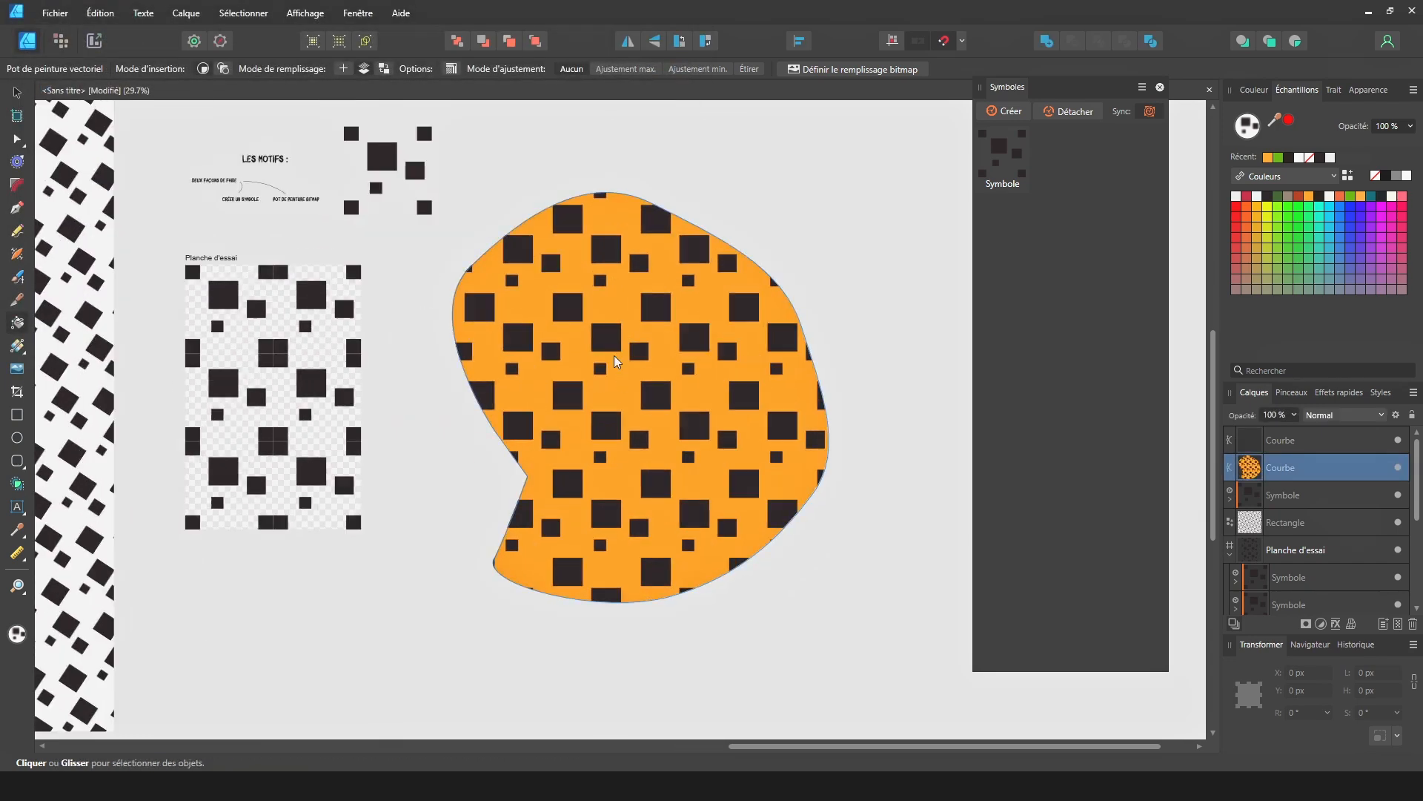
pyautogui.scroll(-2, 614, 354)
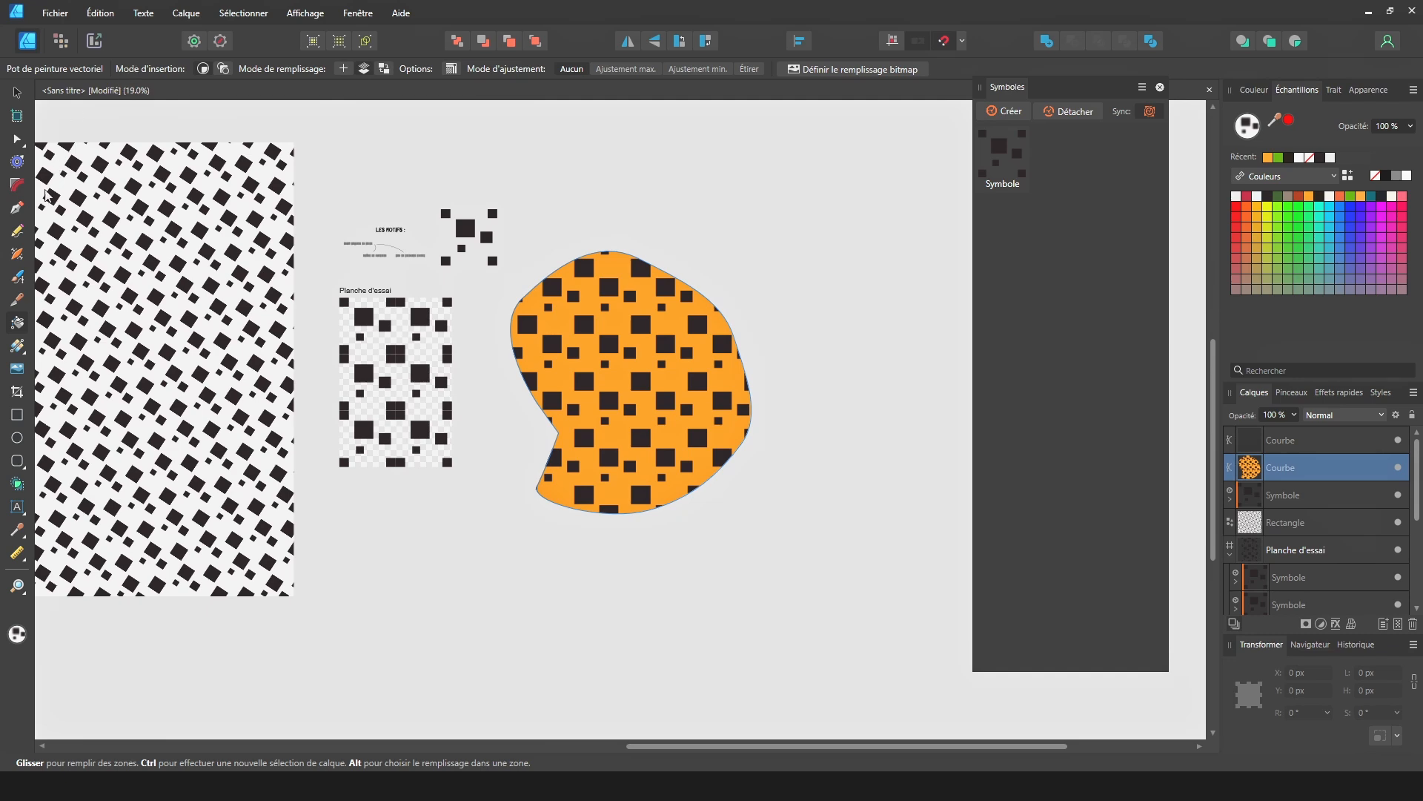
# Replace the large patterned rectangle's fill with solid green
pyautogui.click(21, 92)
pyautogui.click(104, 222)
pyautogui.moveTo(438, 197); pyautogui.dragTo(684, 227)
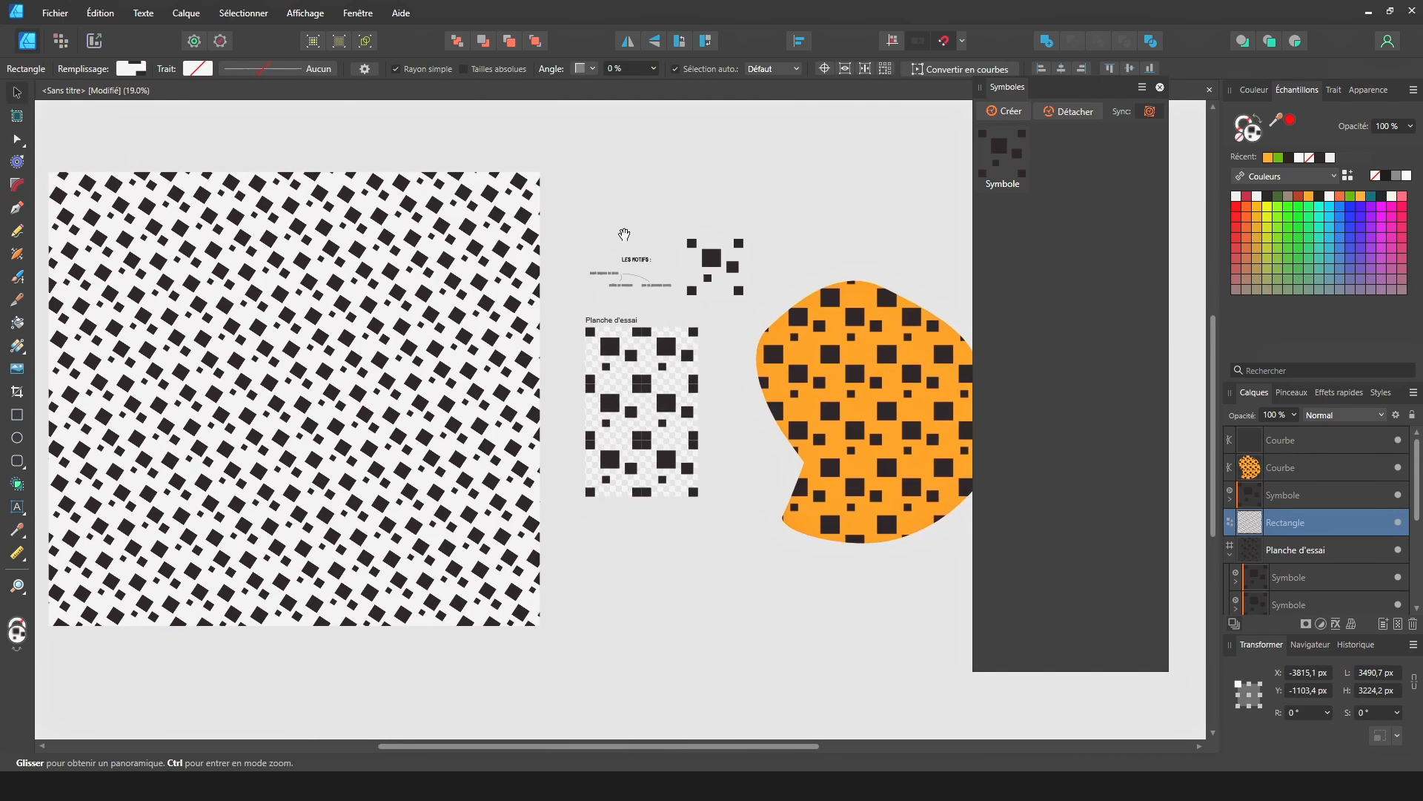
pyautogui.click(133, 69)
pyautogui.click(63, 121)
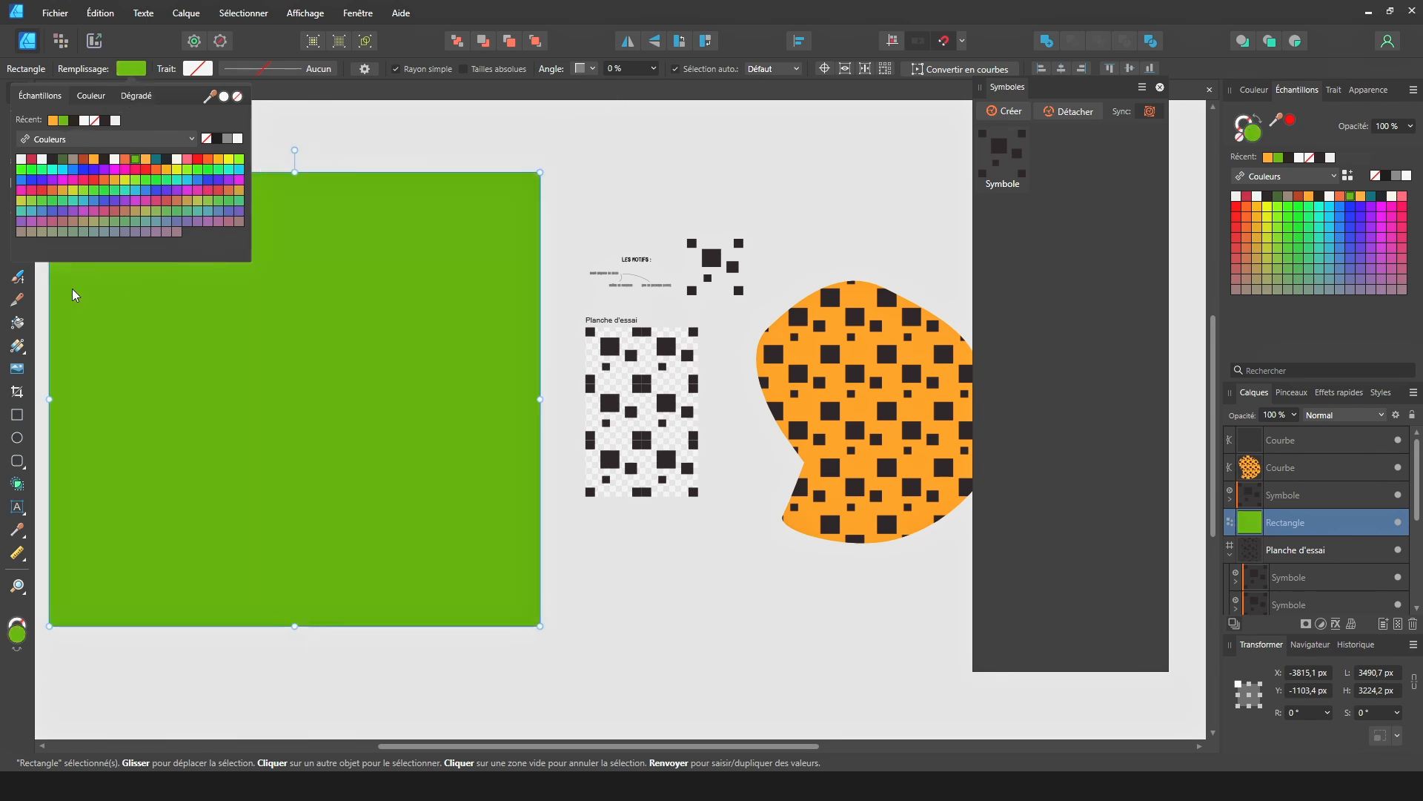
# Fill the green rectangle with the damier bitmap using the Vector Flood Fill tool, and rotate and enlarge the pattern
pyautogui.click(17, 325)
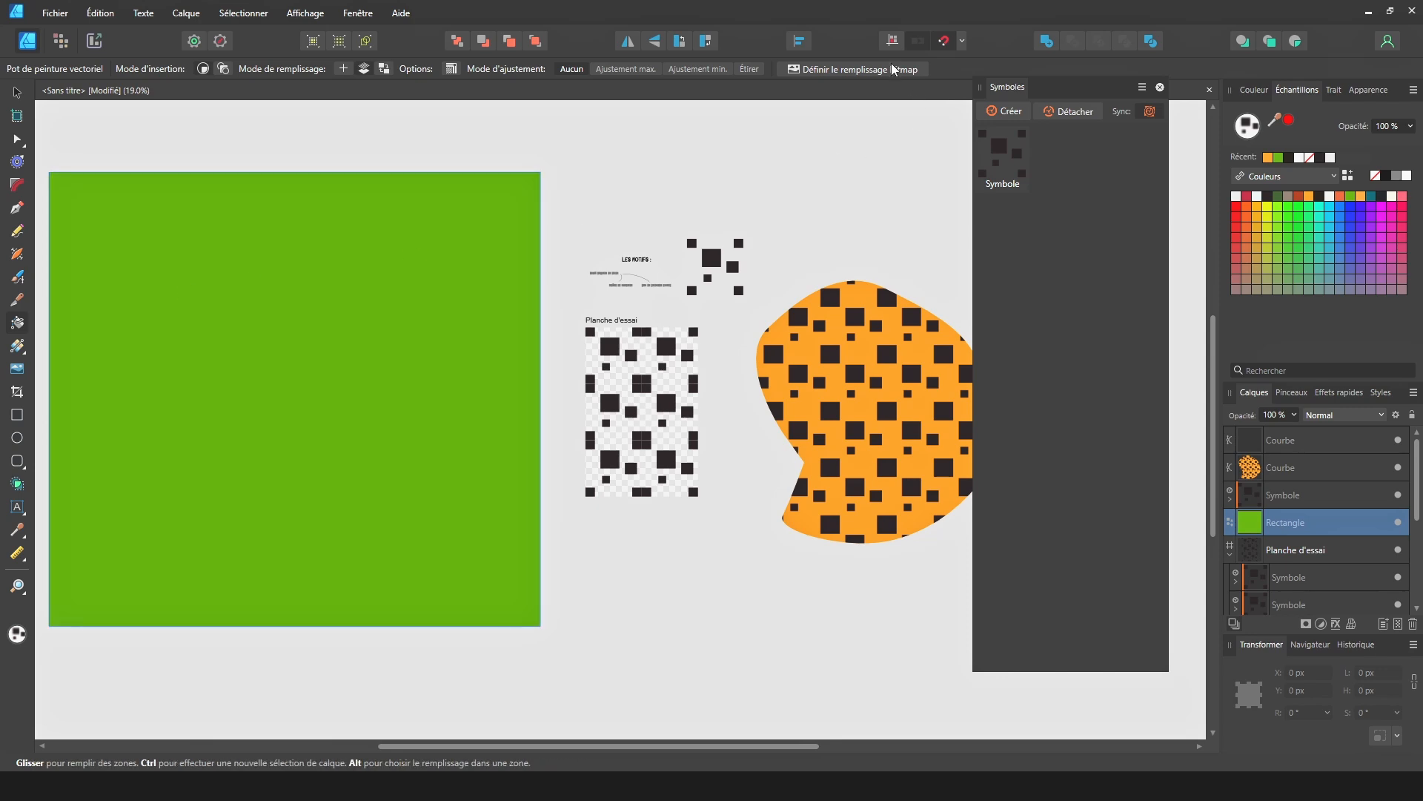
pyautogui.click(843, 72)
pyautogui.doubleClick(356, 215)
pyautogui.click(270, 321)
pyautogui.moveTo(299, 320); pyautogui.dragTo(348, 260)
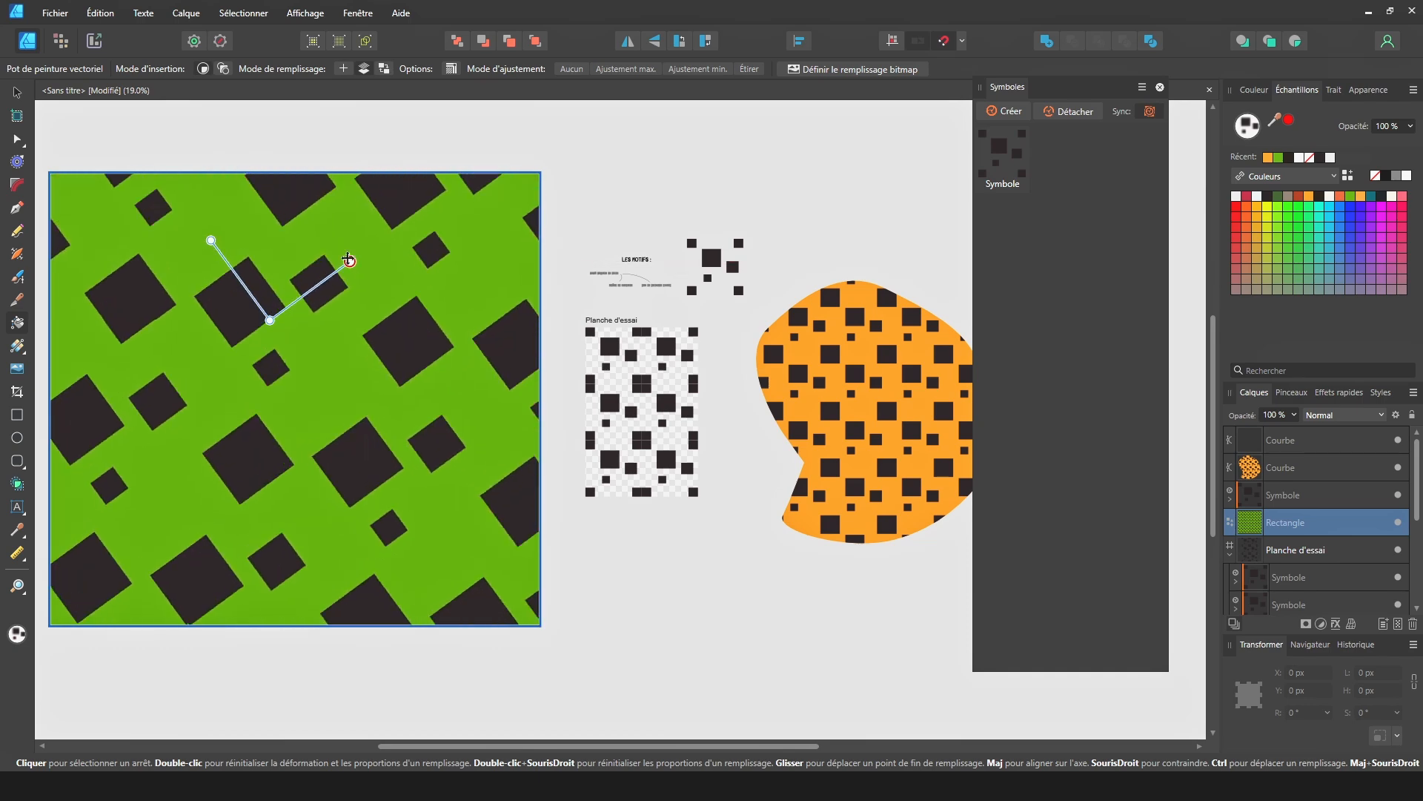
pyautogui.scroll(-5, 484, 314)
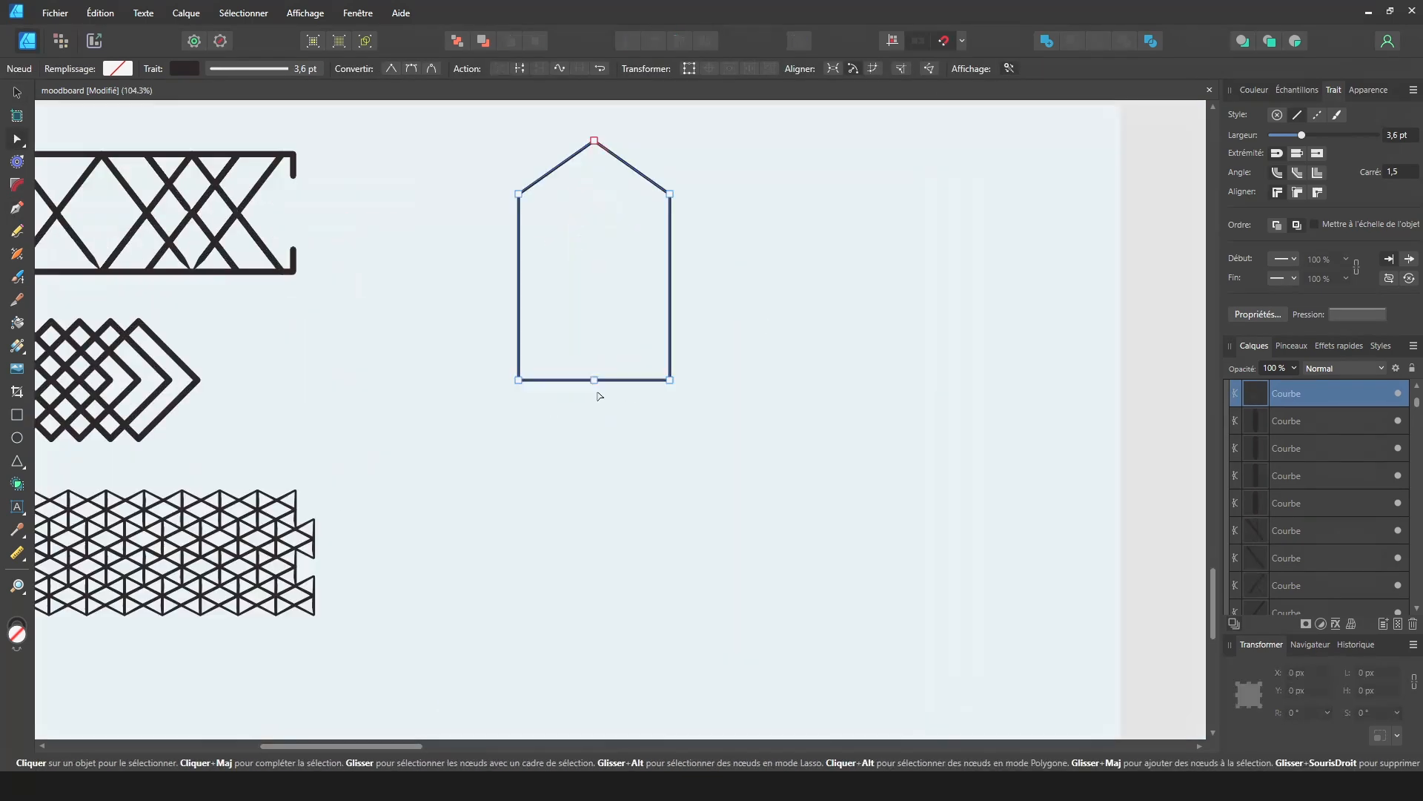
# Move the middle node of the house-shaped outline's bottom edge slightly upward
pyautogui.moveTo(597, 394); pyautogui.dragTo(595, 372)
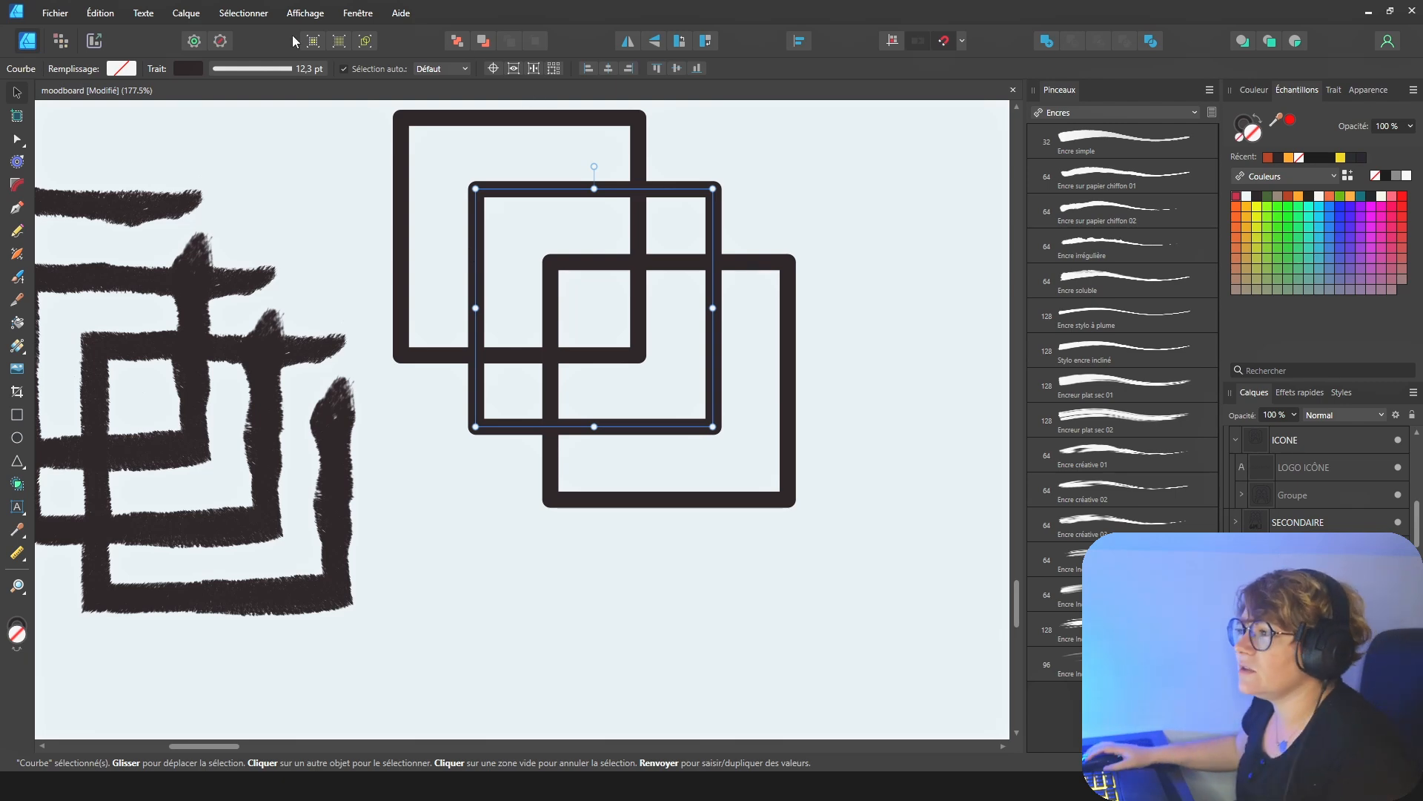
# Try to expand the 12.3 pt stroke of the middle square in the three overlapping plain squares
pyautogui.click(232, 19)
pyautogui.moveTo(189, 21)
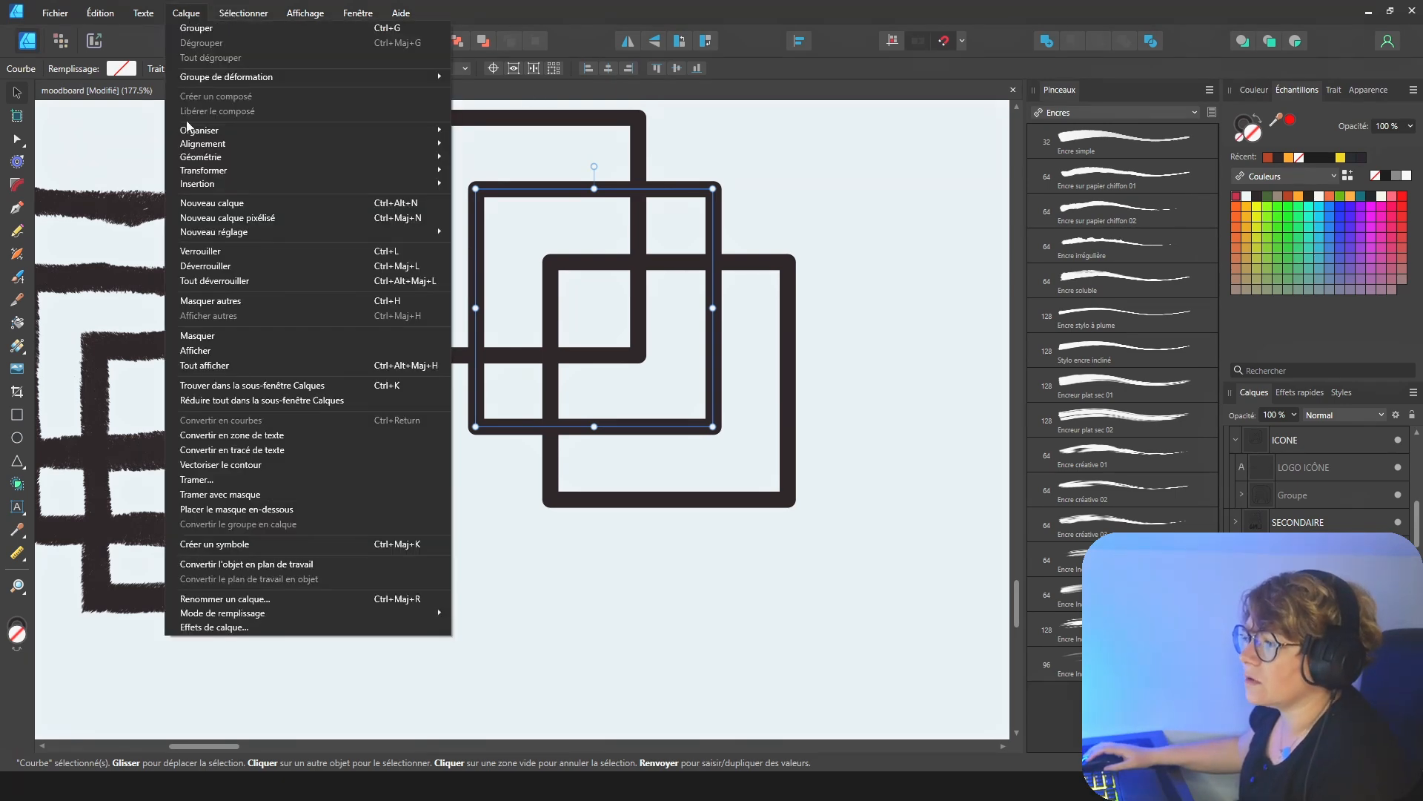
pyautogui.click(251, 469)
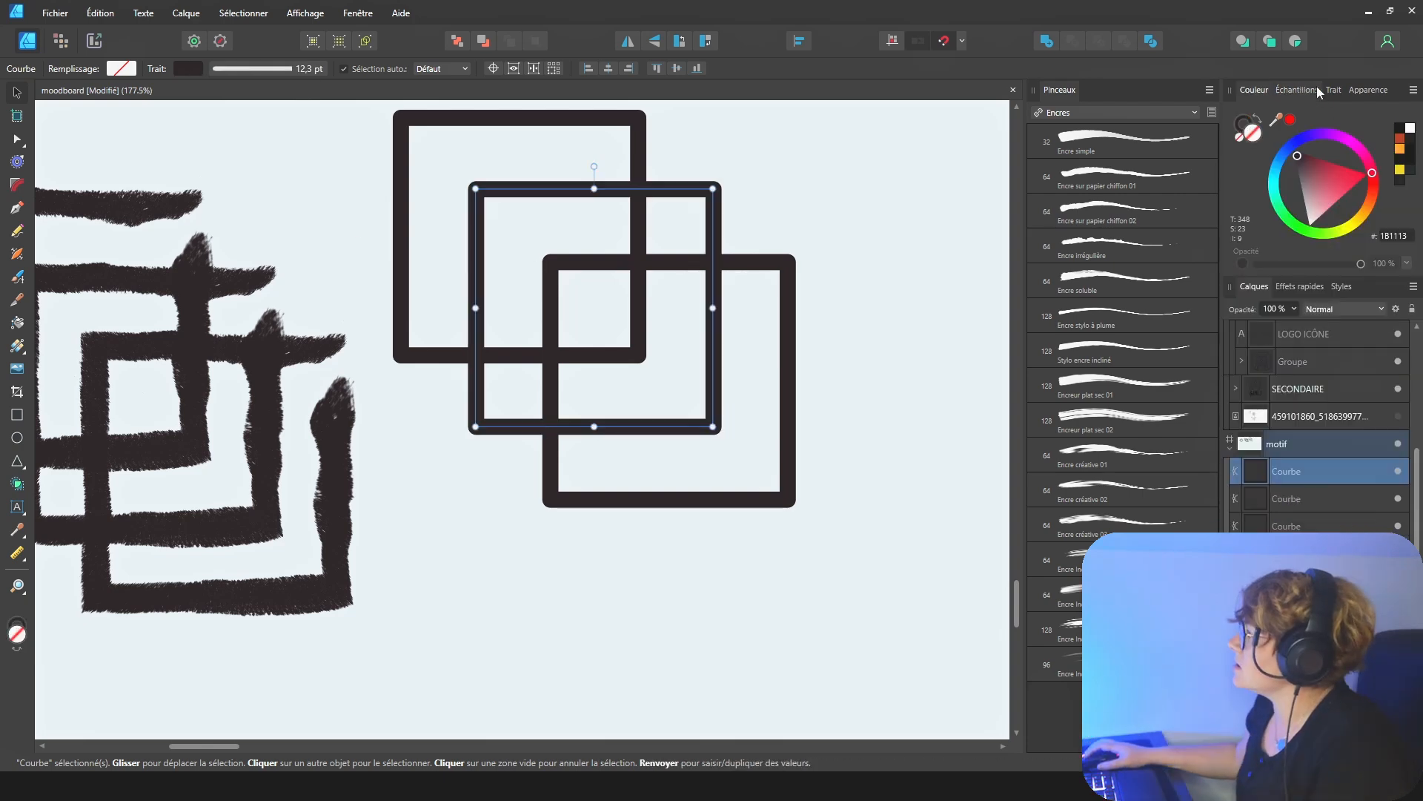
pyautogui.click(1305, 91)
pyautogui.click(1335, 92)
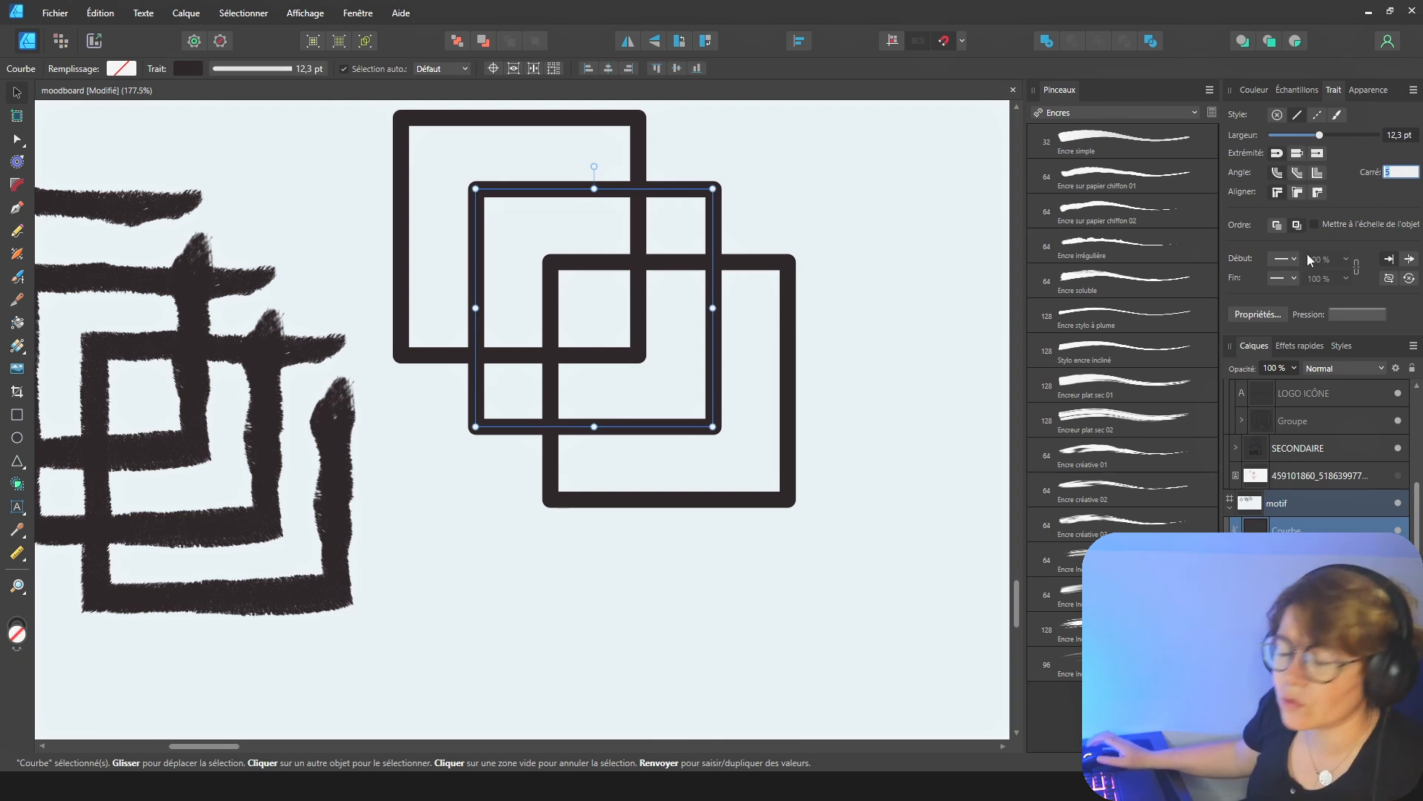
pyautogui.click(239, 14)
pyautogui.click(186, 13)
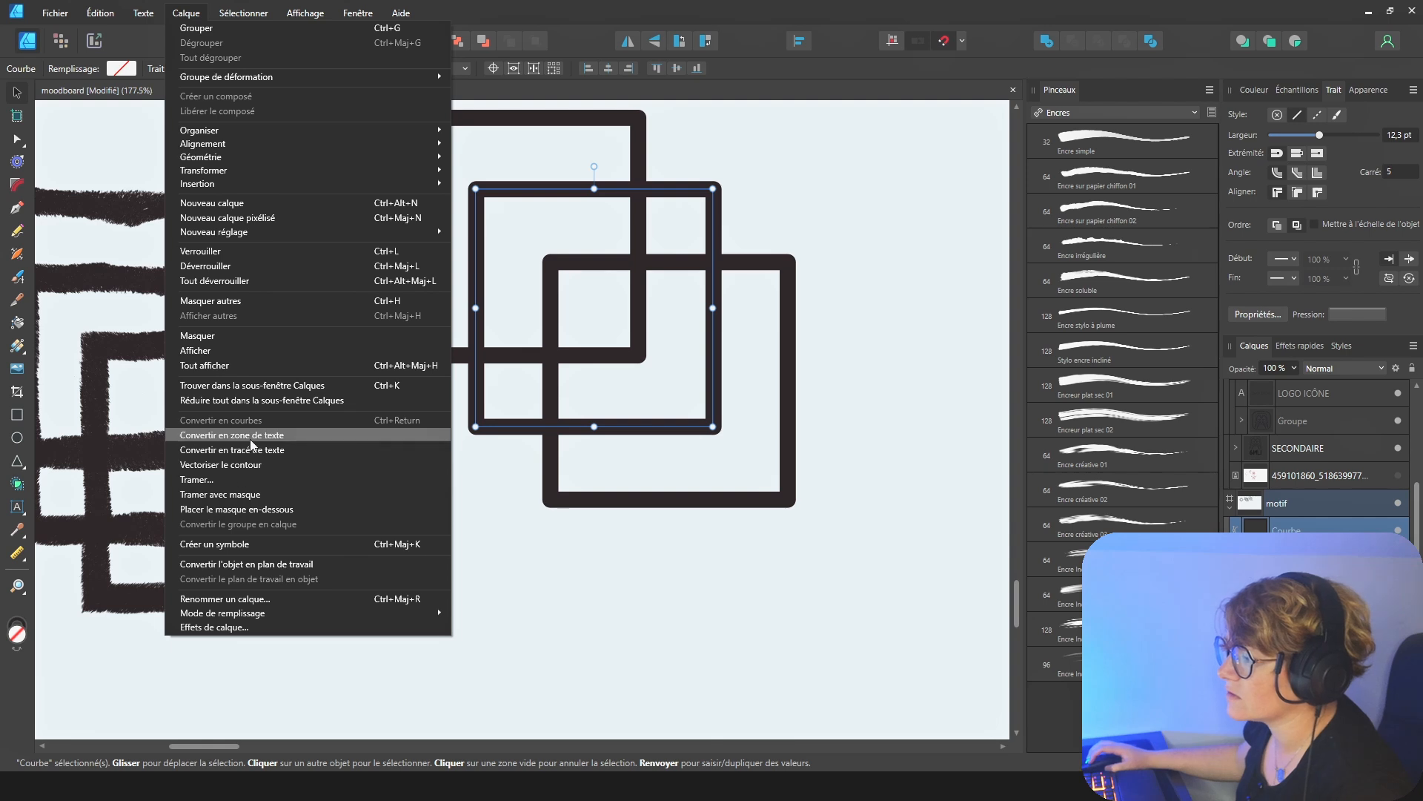
pyautogui.click(249, 465)
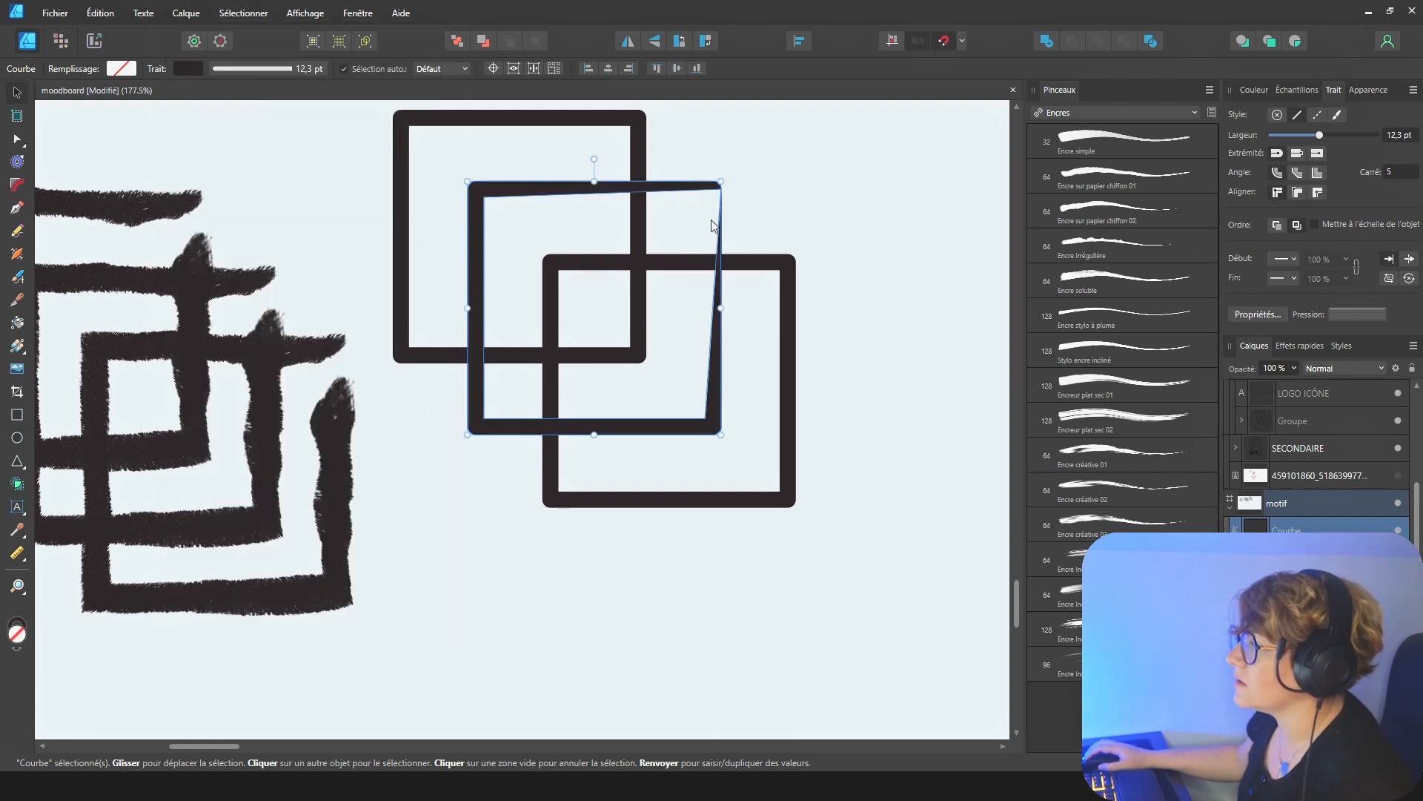
# Apply the "Encre sur papier chiffon 01" ink brush to the middle square's stroke
pyautogui.hscroll(-3, 445, 254)
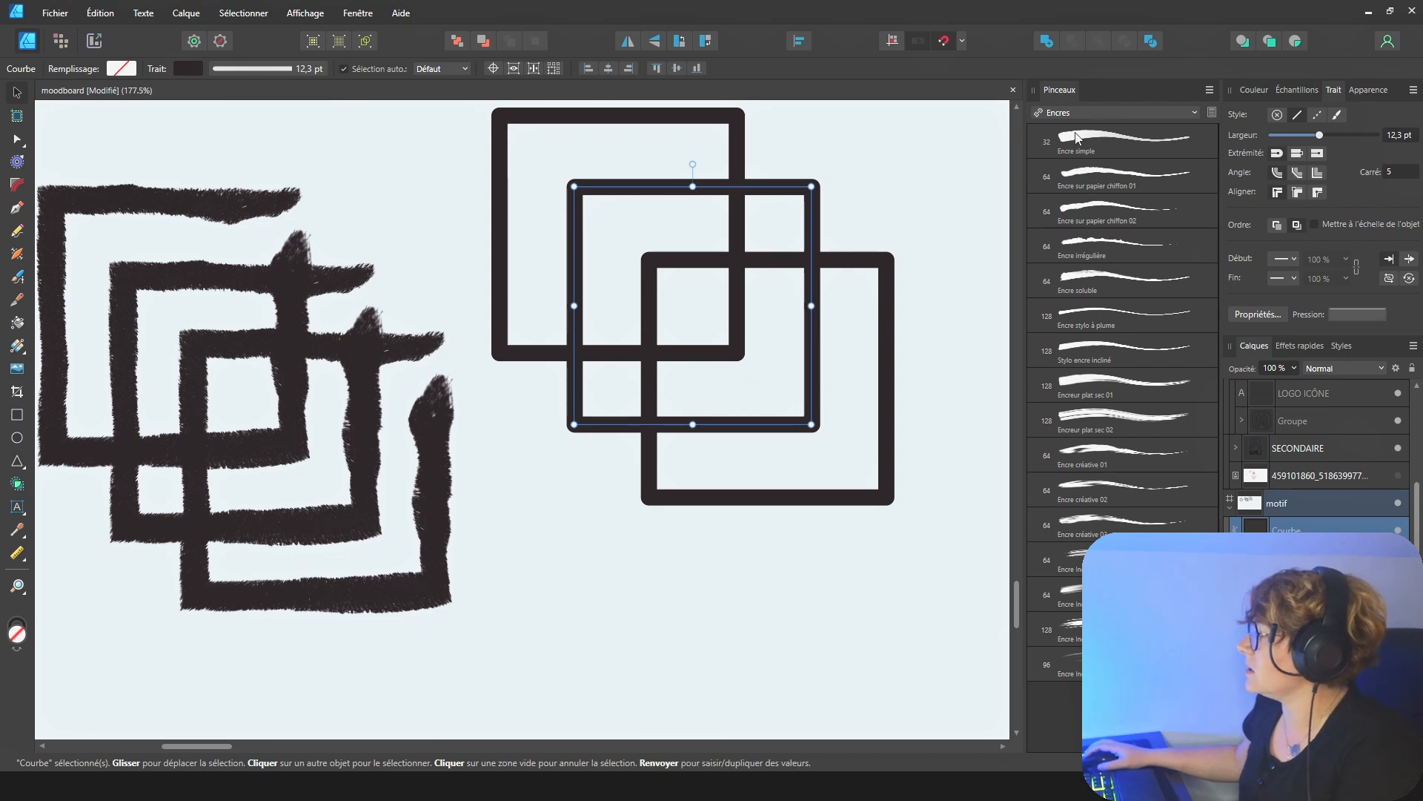
pyautogui.moveTo(1084, 96)
pyautogui.mouseDown()
pyautogui.moveTo(1322, 358)
pyautogui.moveTo(1243, 335)
pyautogui.moveTo(1062, 116)
pyautogui.moveTo(1095, 109)
pyautogui.moveTo(1168, 144)
pyautogui.moveTo(1026, 163)
pyautogui.moveTo(1009, 138)
pyautogui.mouseUp()
pyautogui.click(1028, 224)
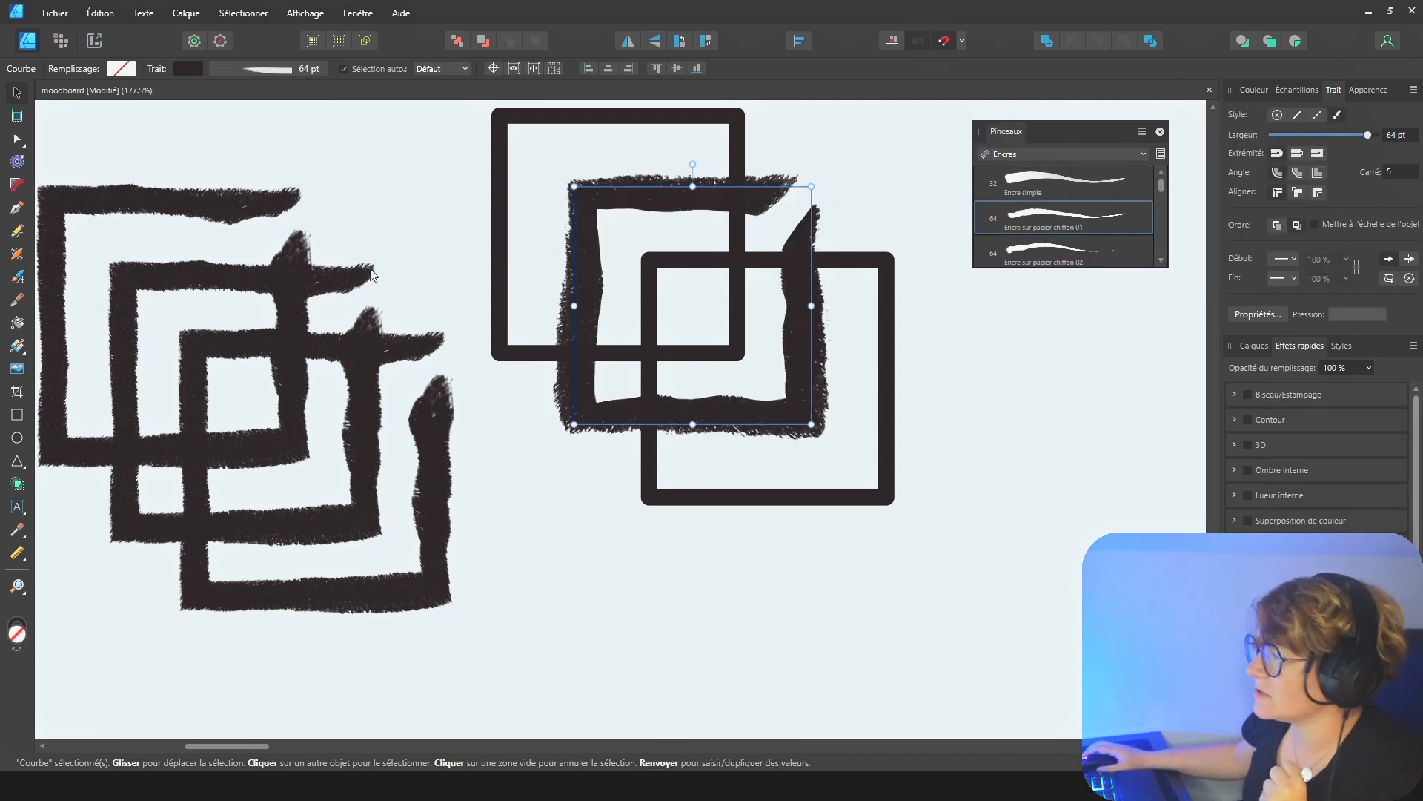
# Try to expand the brush stroke of the rounded square frame around the icon logo
pyautogui.scroll(-2, 341, 417)
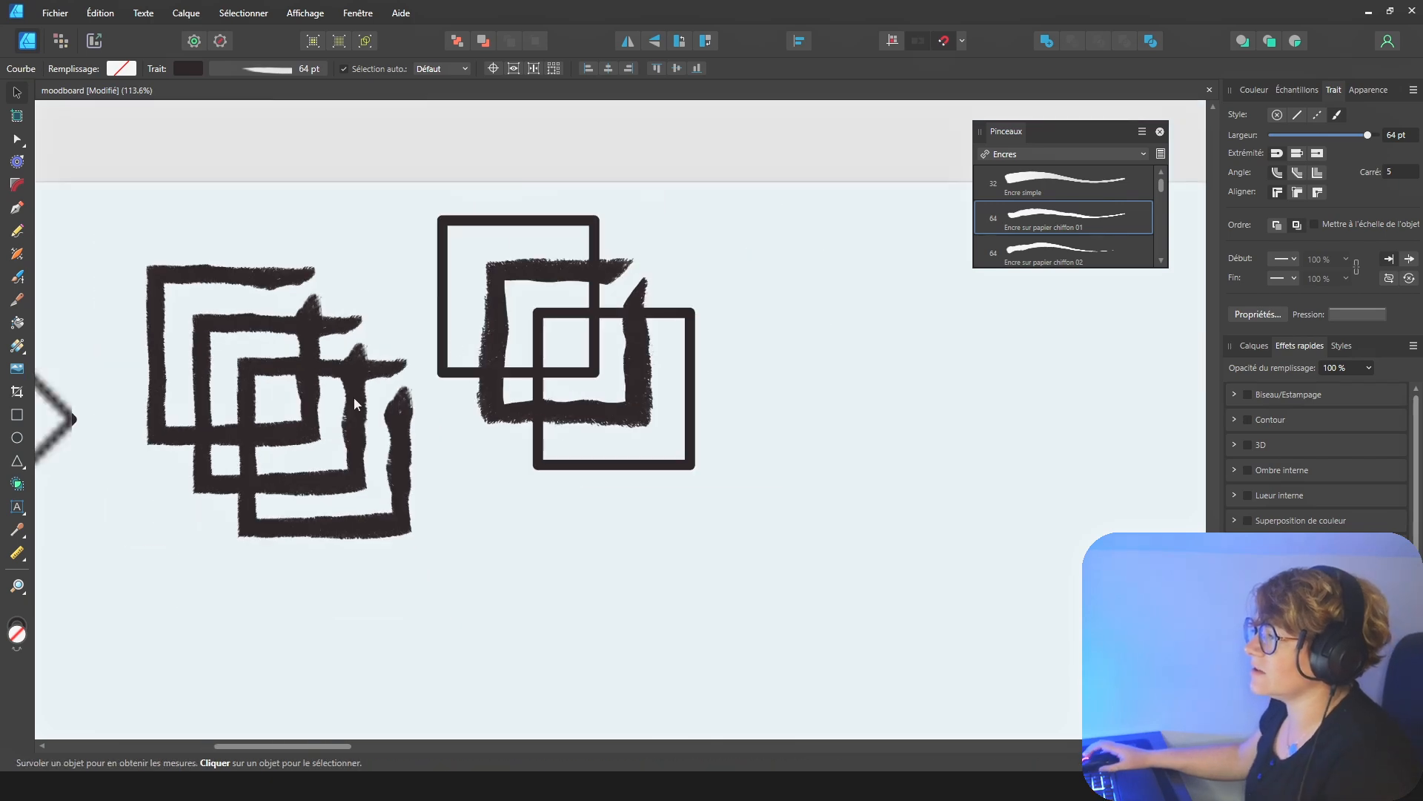
pyautogui.moveTo(795, 253); pyautogui.dragTo(411, 635)
pyautogui.scroll(-3, 555, 398)
pyautogui.moveTo(699, 333); pyautogui.dragTo(395, 546)
pyautogui.click(562, 302)
pyautogui.scroll(3, 562, 309)
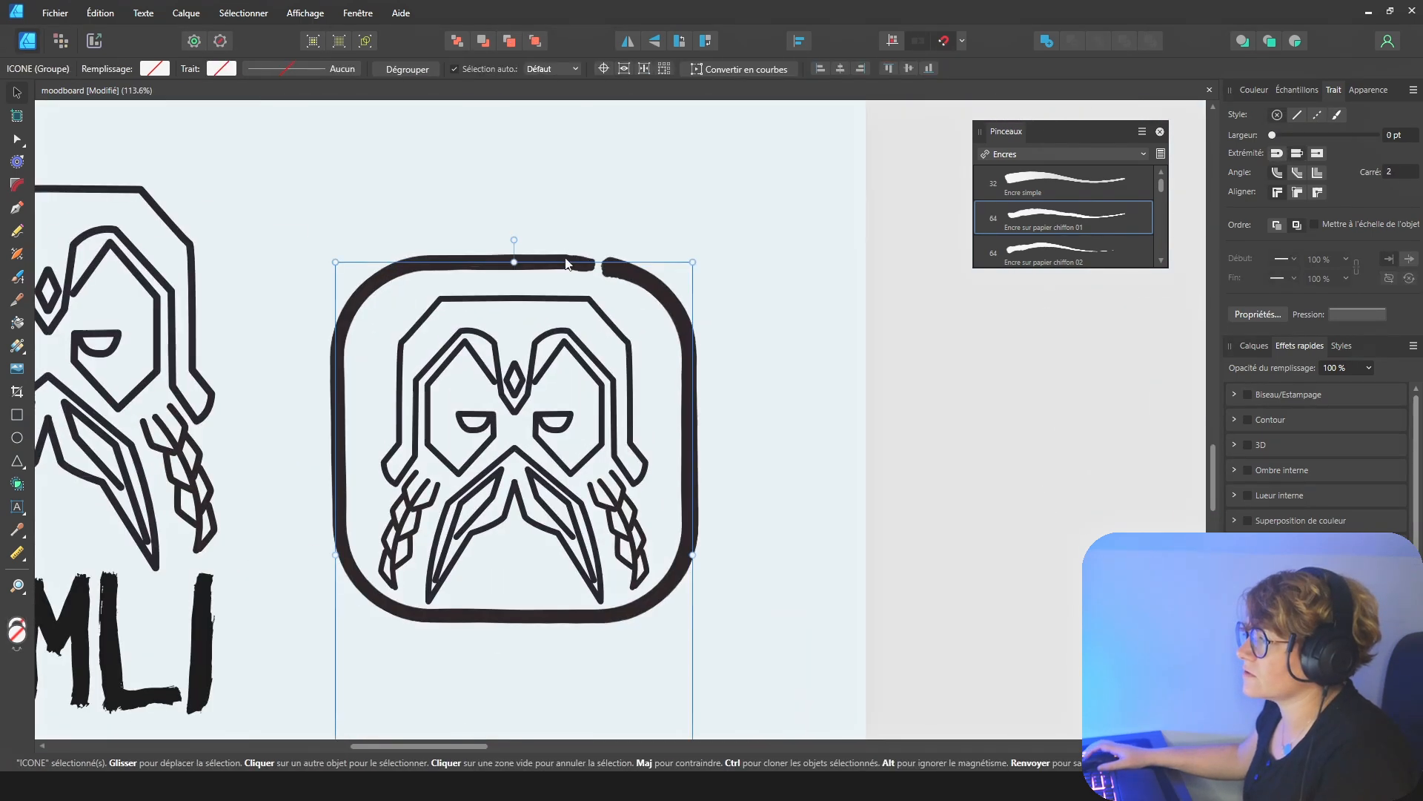
pyautogui.press('a')
pyautogui.click(558, 268)
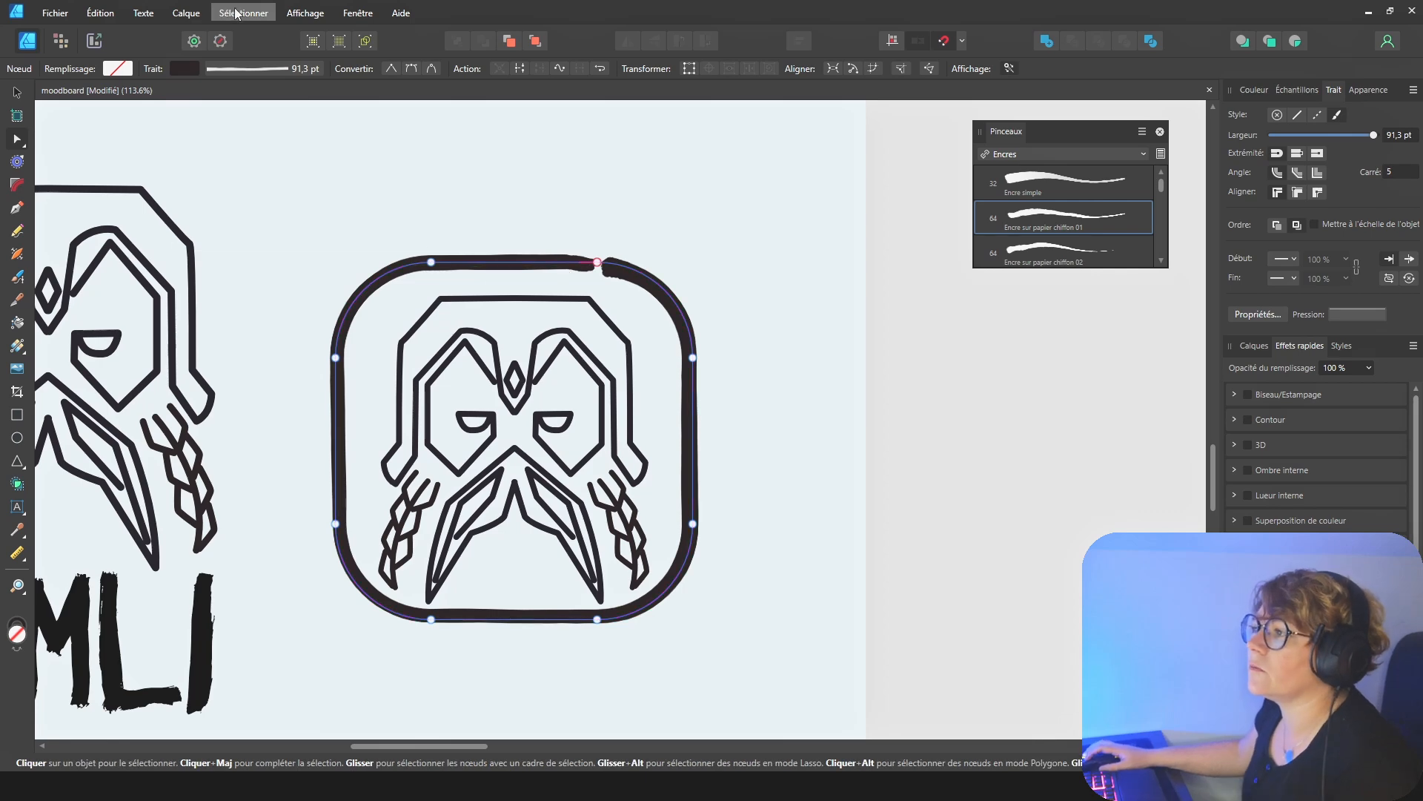
pyautogui.click(186, 14)
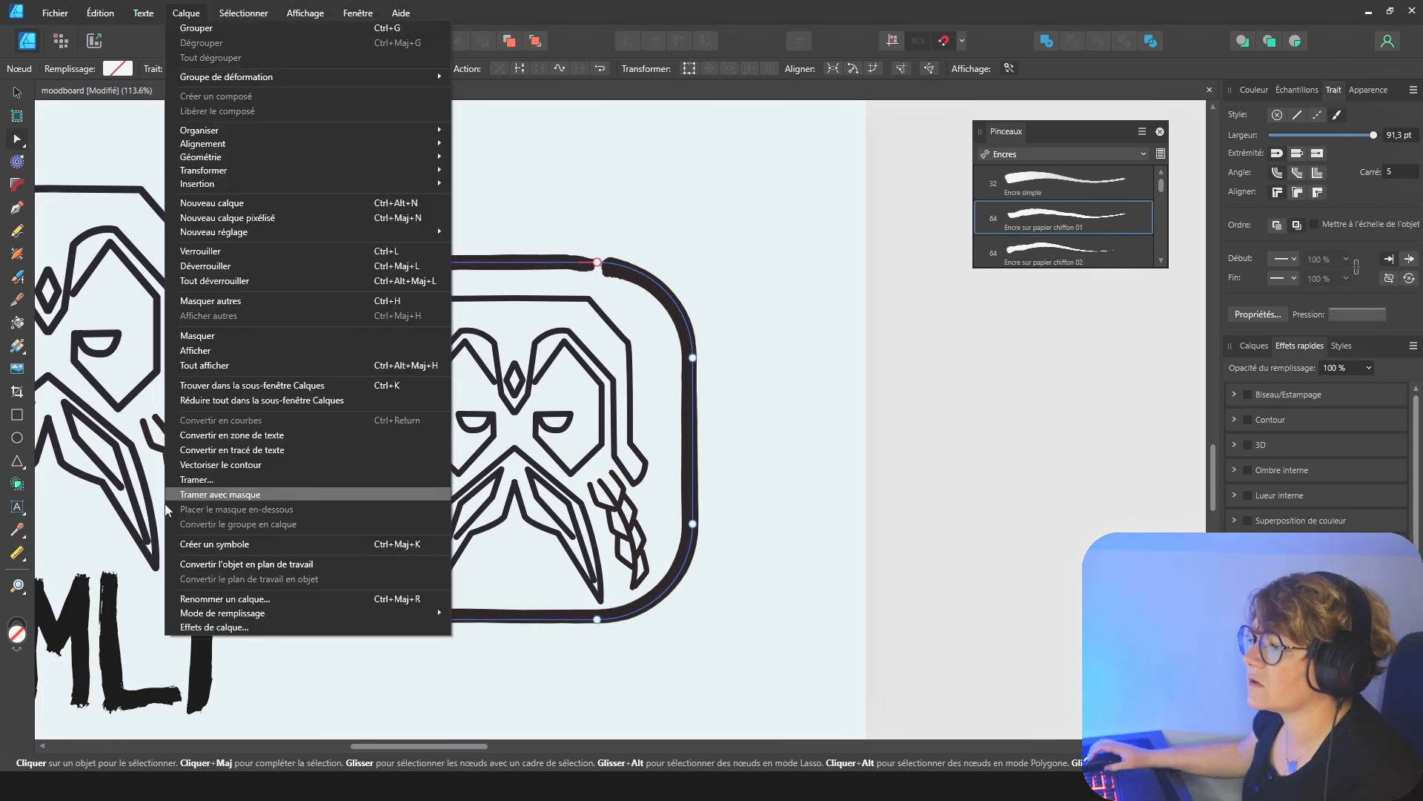
pyautogui.click(229, 465)
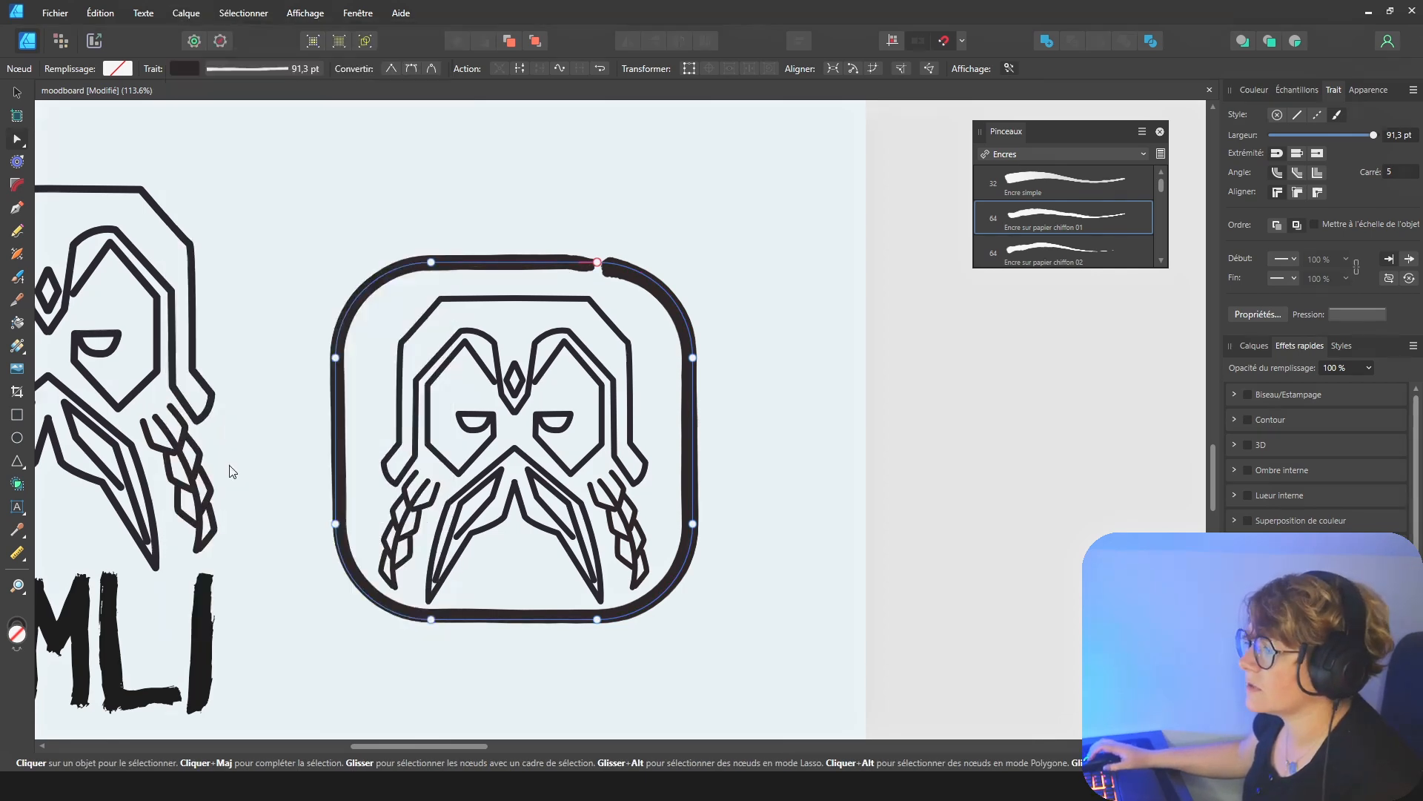
# Try rasterizing the brush-stroked rounded square frame around the icon logo, and check the conversion options for the resulting pixel layer
pyautogui.click(542, 268)
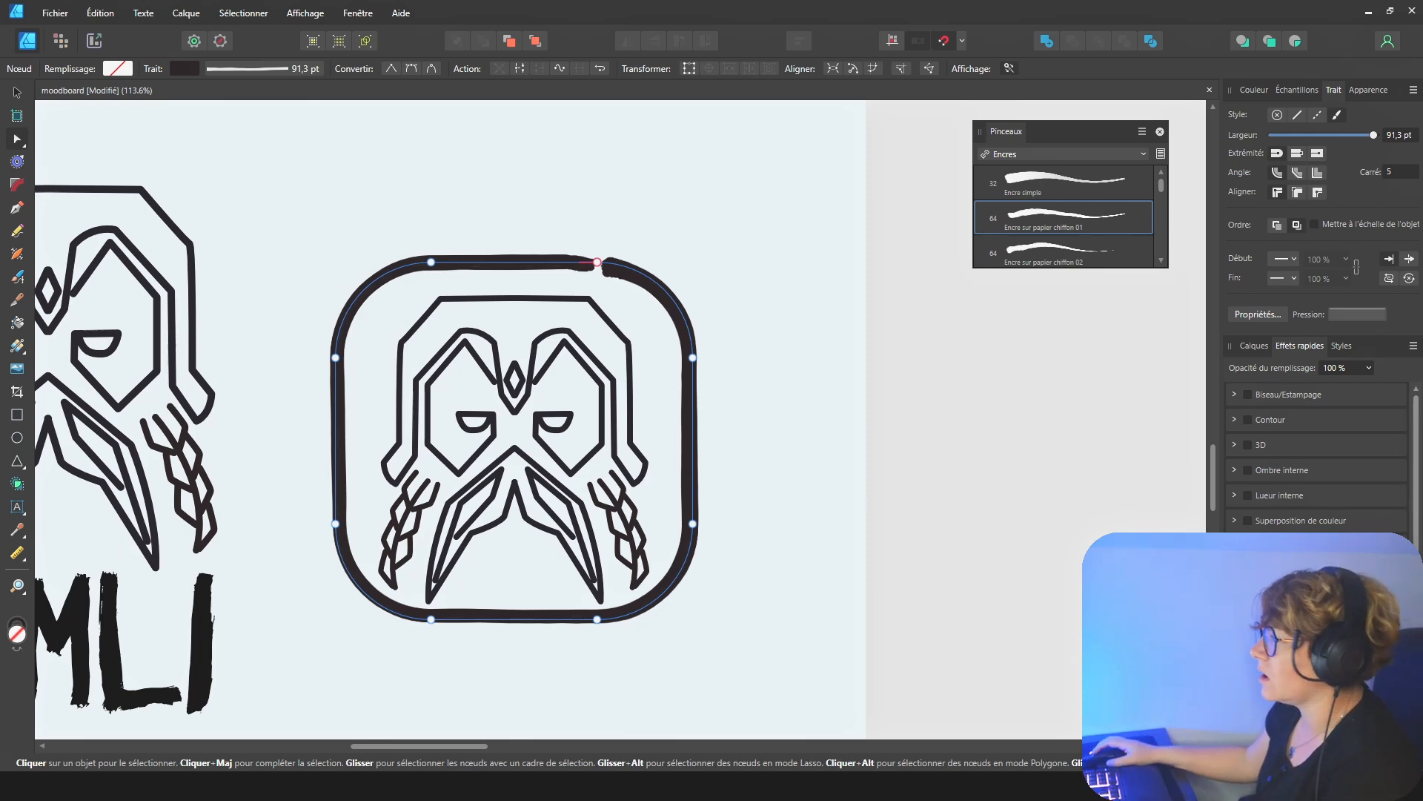
pyautogui.click(1287, 95)
pyautogui.click(1265, 92)
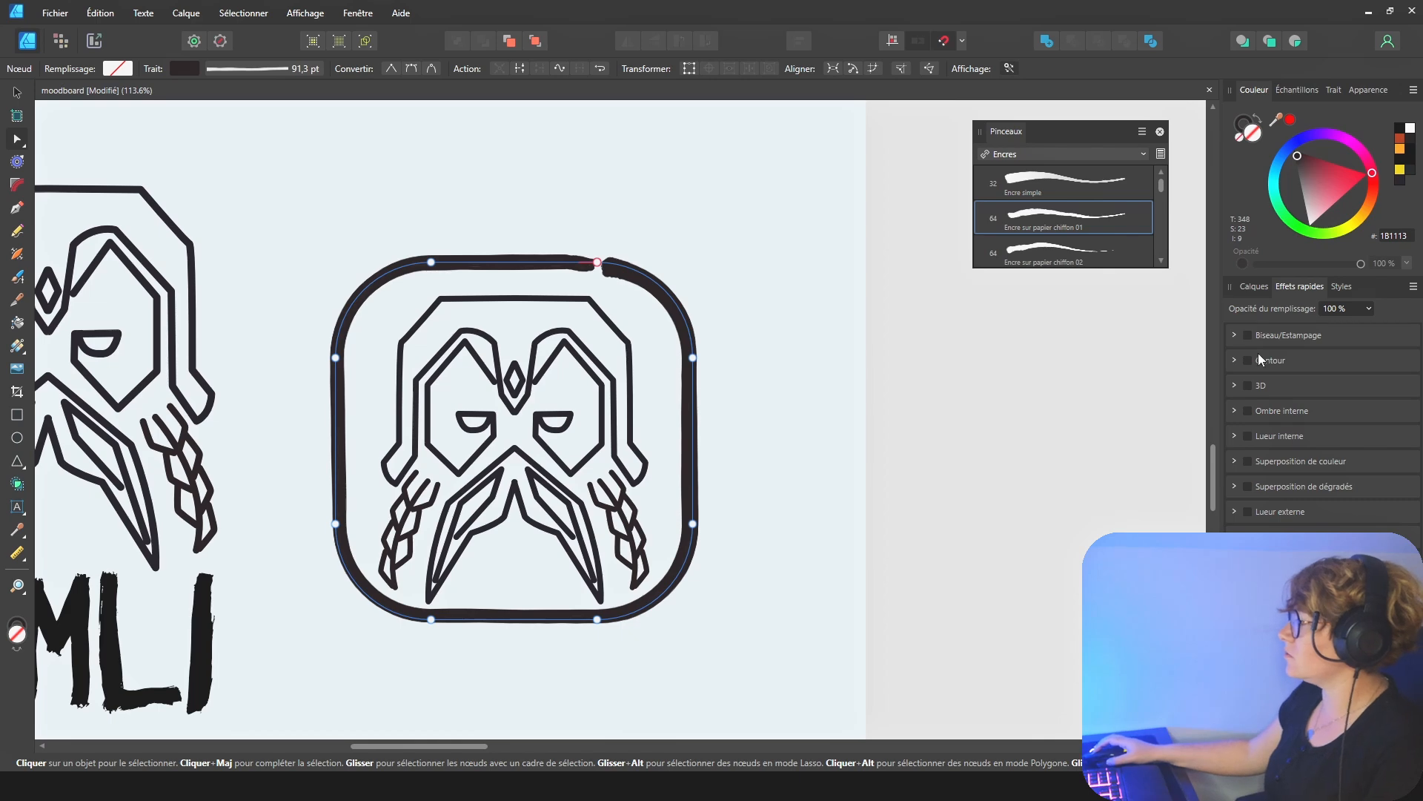
pyautogui.click(185, 13)
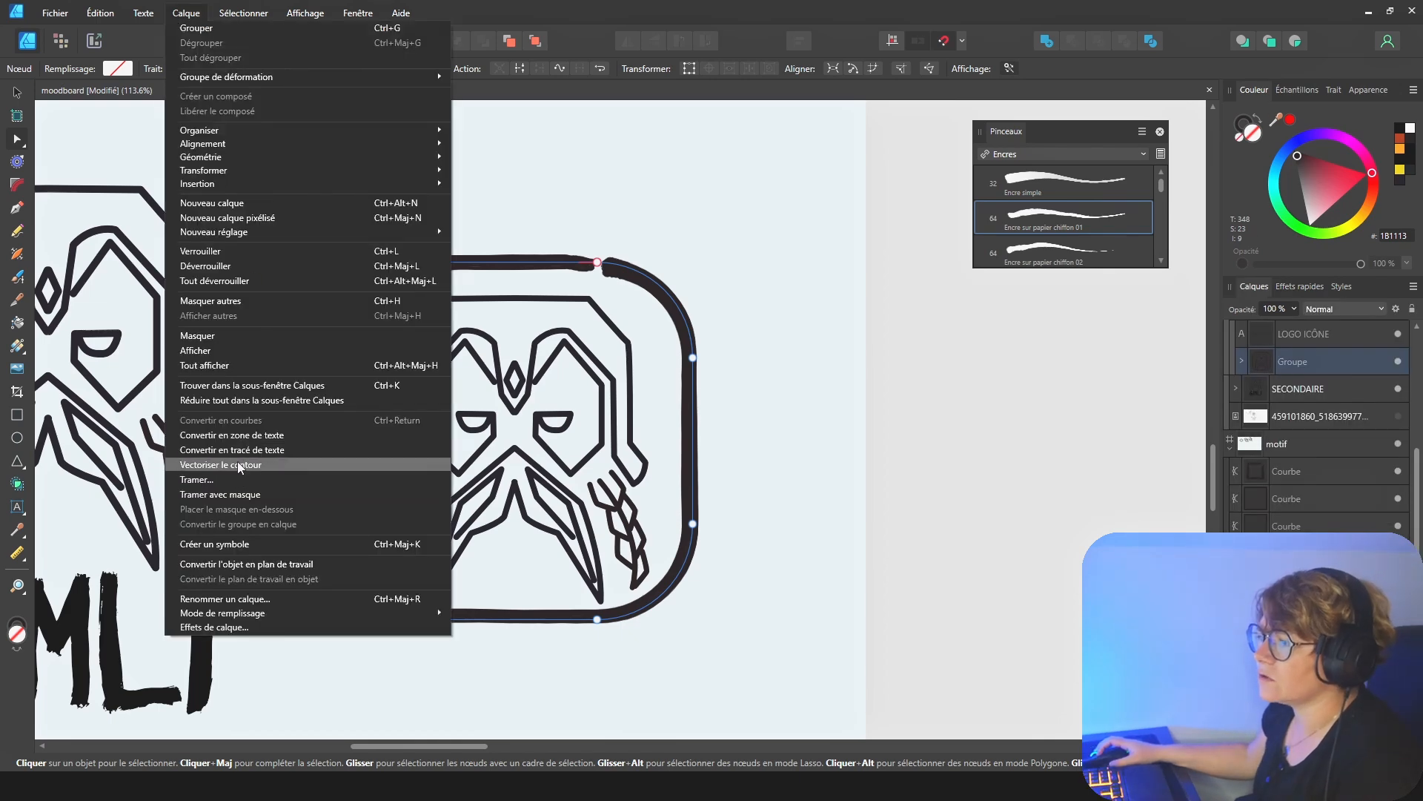
pyautogui.click(222, 480)
pyautogui.click(517, 267)
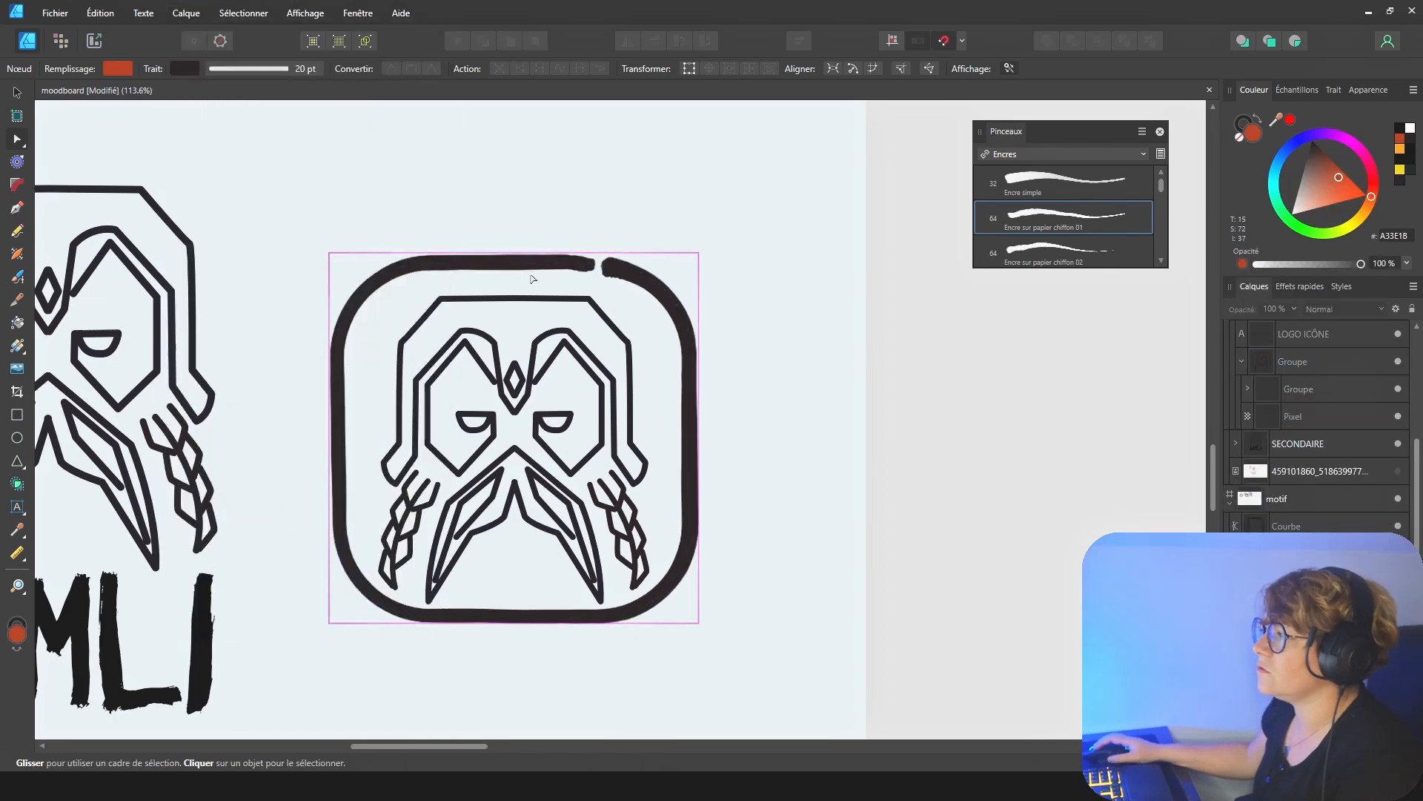
pyautogui.click(1321, 418)
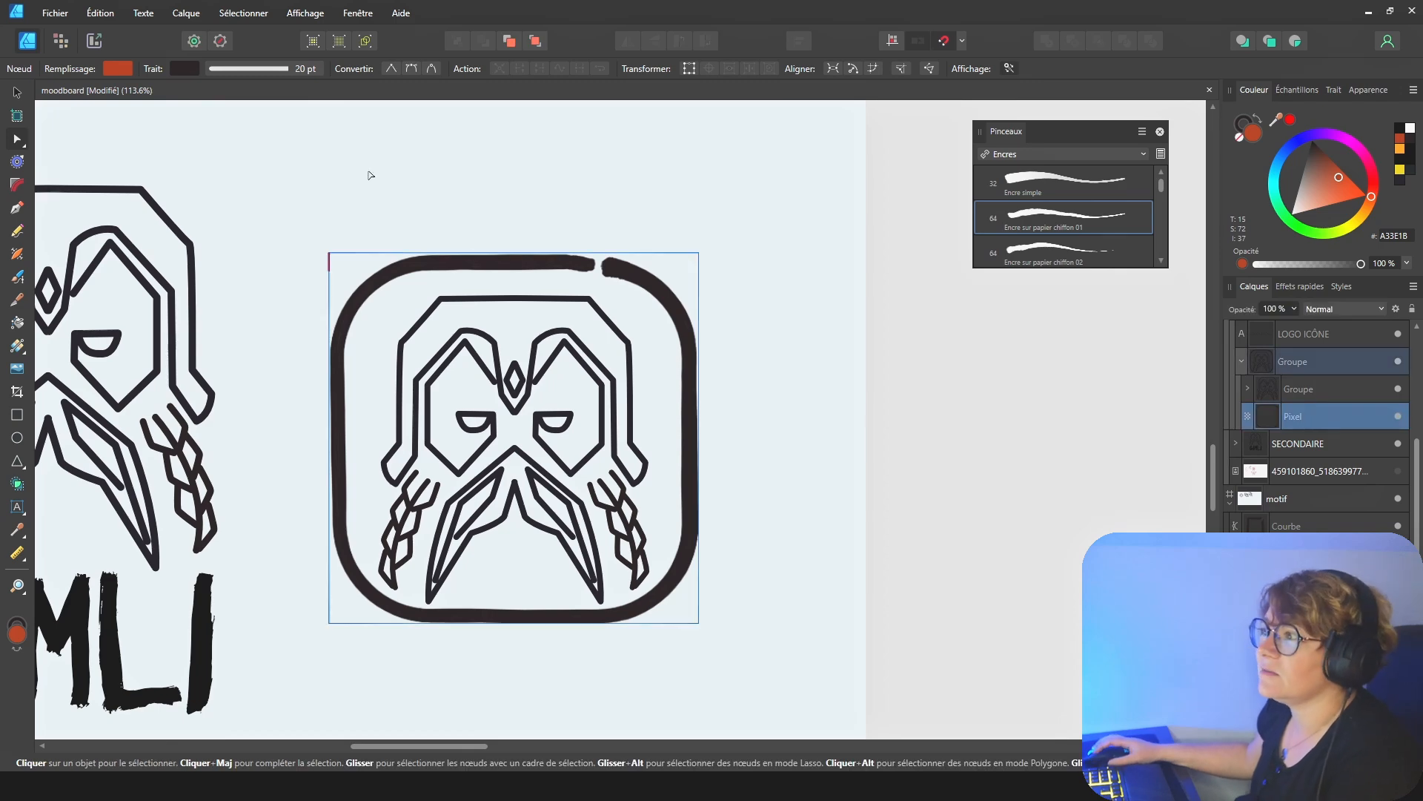
pyautogui.click(186, 13)
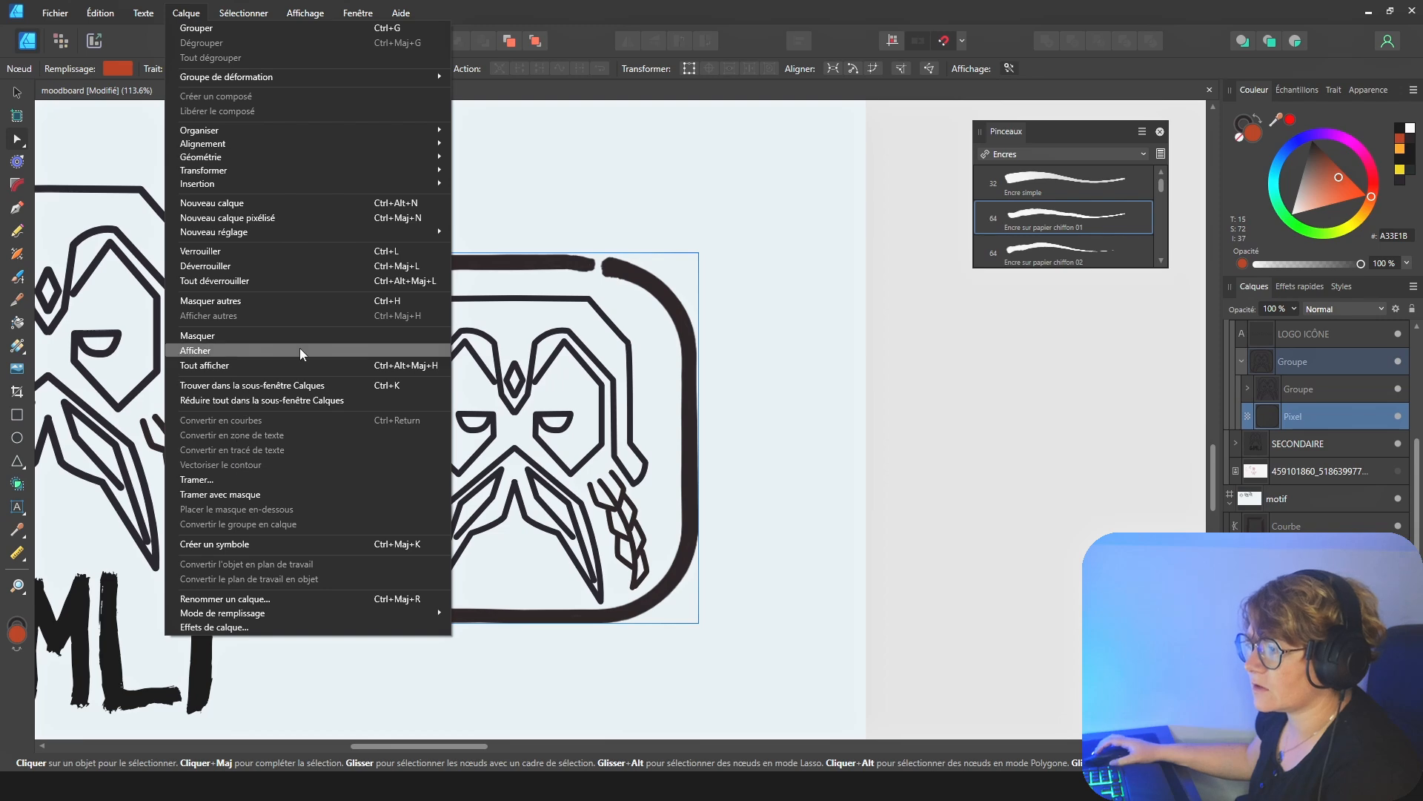
pyautogui.click(492, 312)
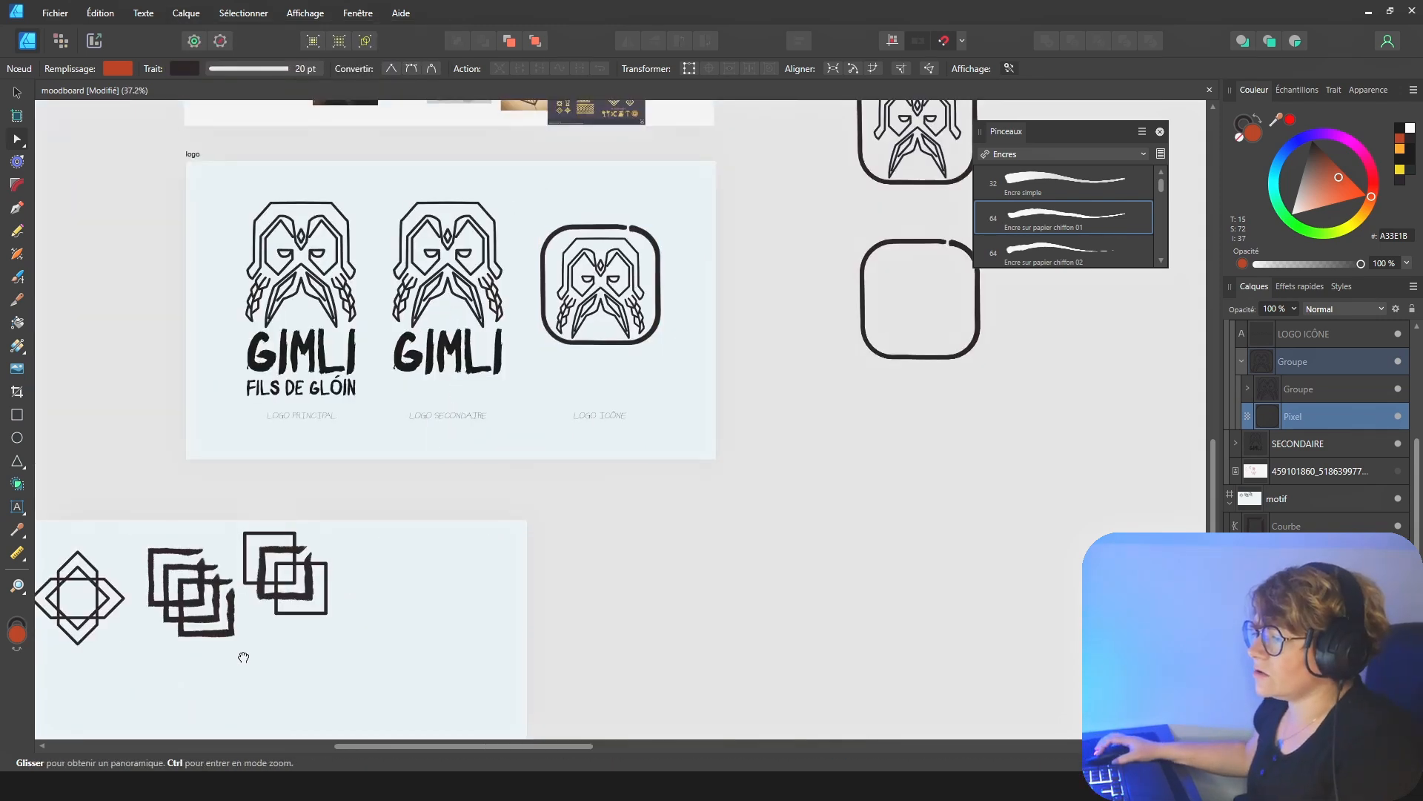
# Undo the frame's rasterization and the ink brush on the middle square of the three overlapping plain squares
pyautogui.moveTo(242, 658); pyautogui.dragTo(343, 559)
pyautogui.scroll(5, 382, 484)
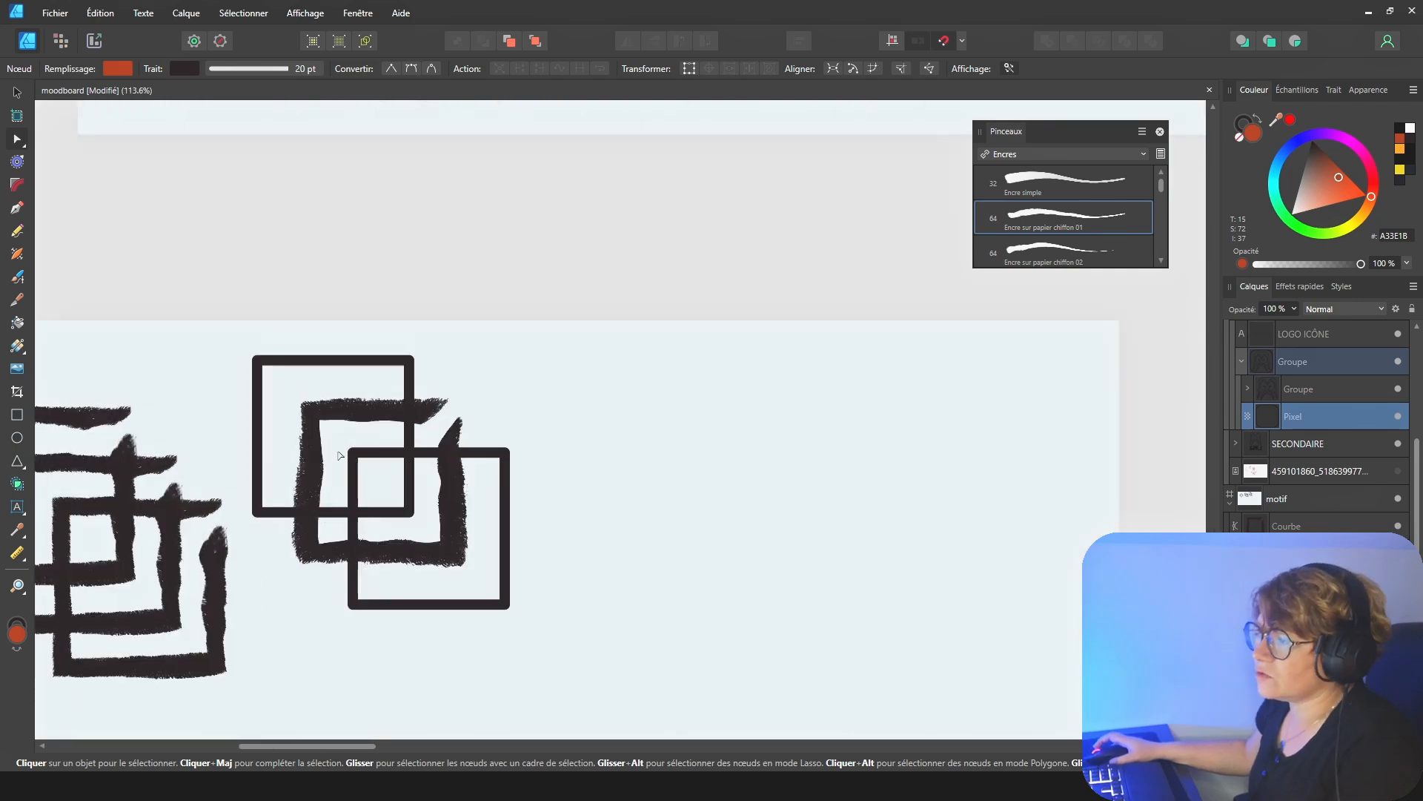
pyautogui.scroll(-3, 505, 426)
pyautogui.moveTo(380, 496); pyautogui.dragTo(397, 480)
pyautogui.scroll(4, 442, 454)
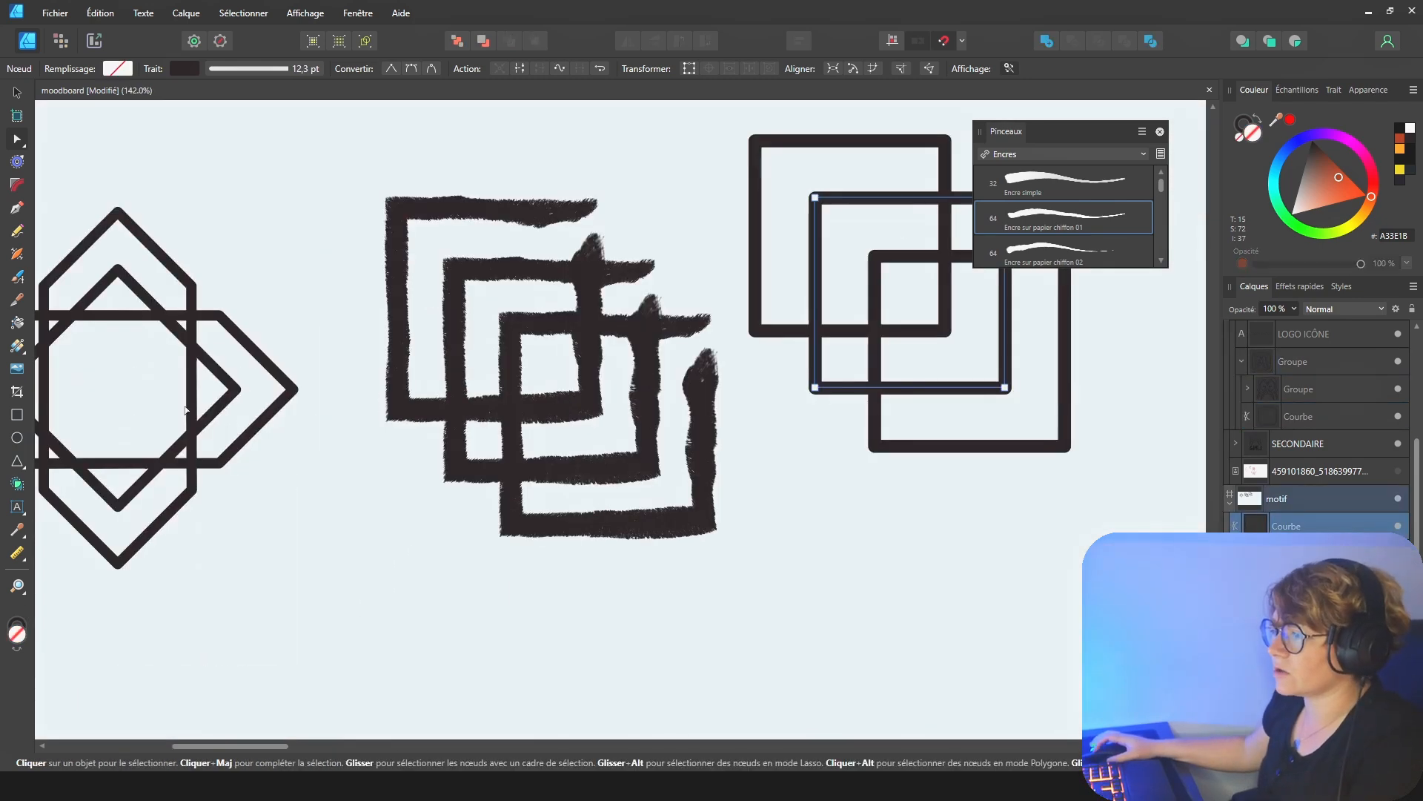
# Examine the nodes of the star motif and compare it with the brushed and plain overlapping squares
pyautogui.click(185, 410)
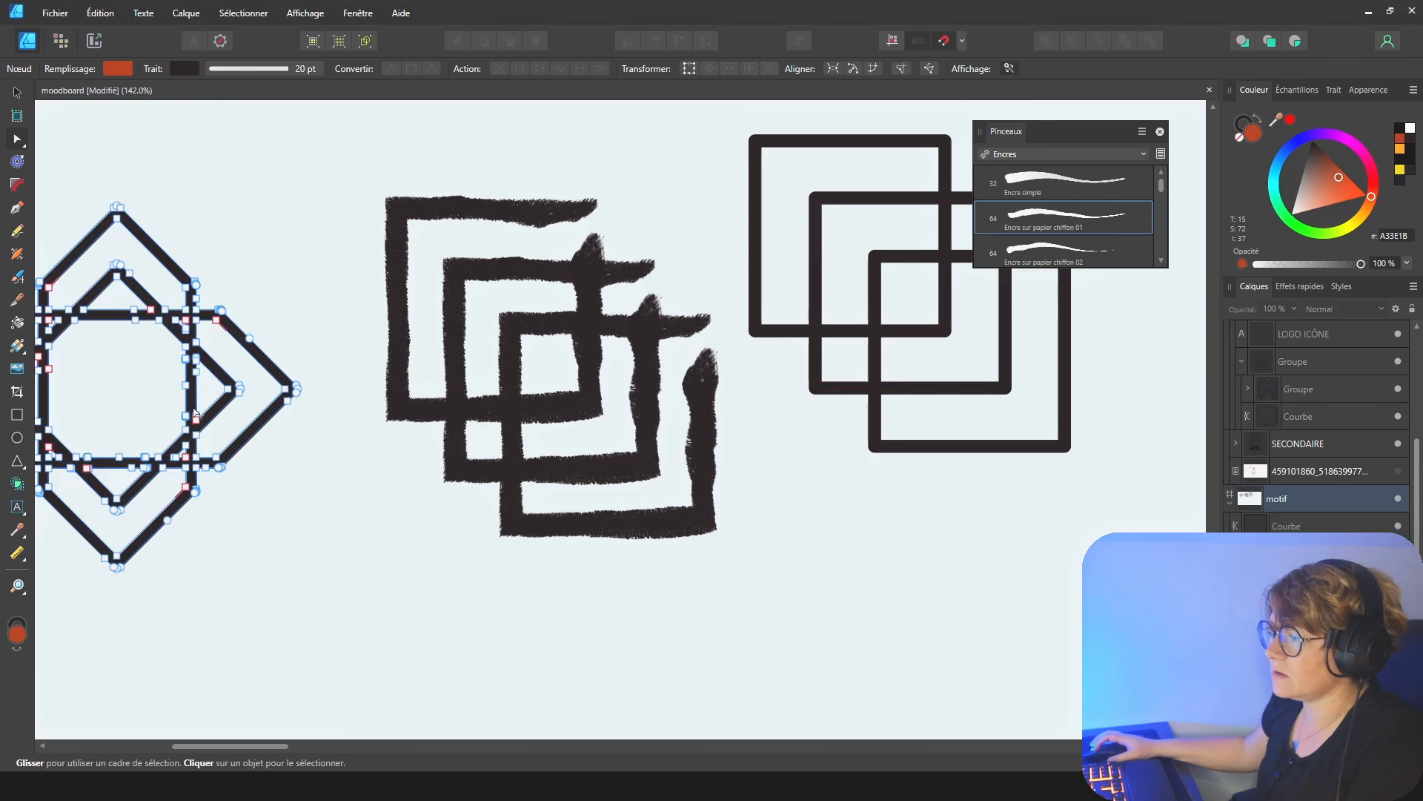
pyautogui.click(249, 302)
pyautogui.moveTo(169, 383); pyautogui.dragTo(425, 346)
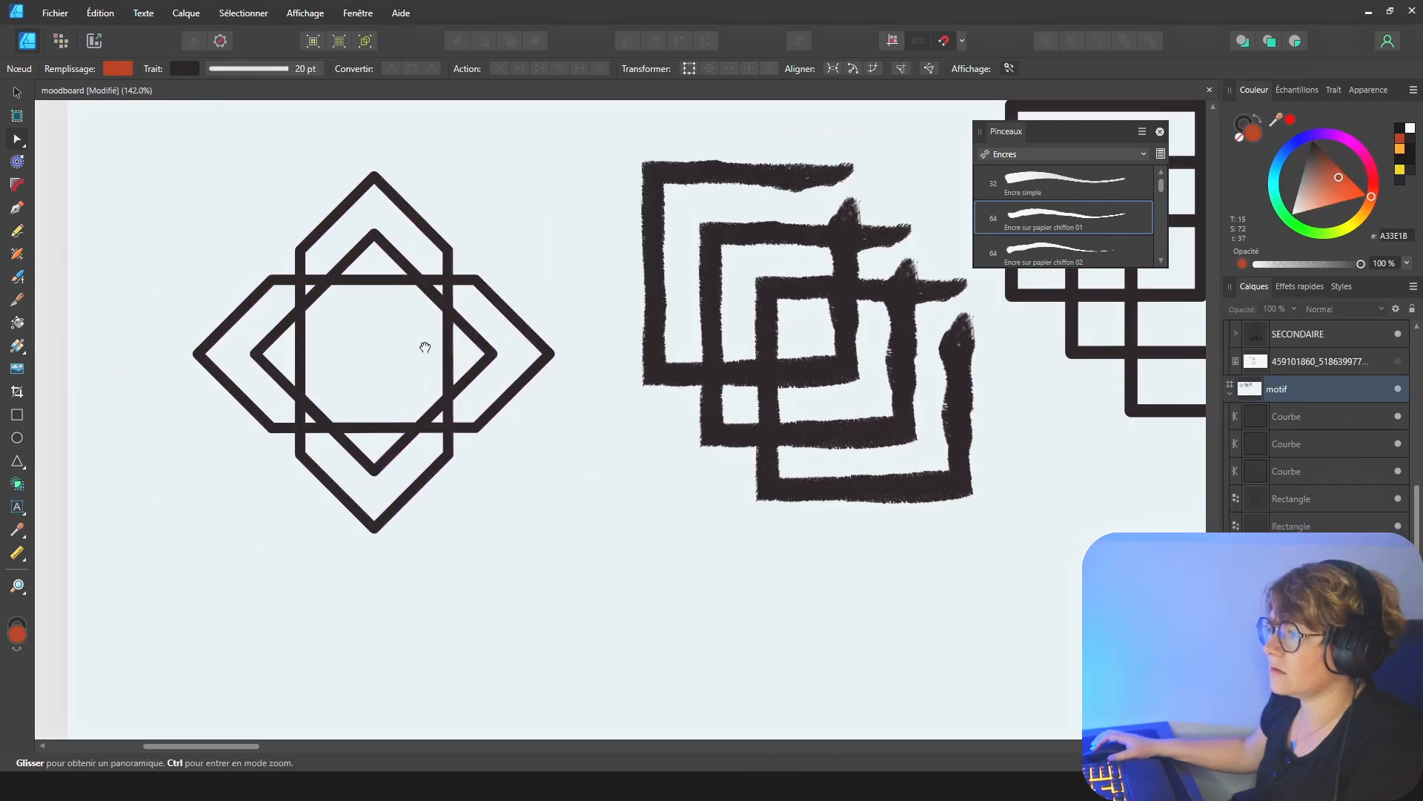
pyautogui.scroll(3, 335, 349)
pyautogui.scroll(-2, 348, 349)
pyautogui.moveTo(567, 240); pyautogui.dragTo(122, 430)
pyautogui.moveTo(839, 303); pyautogui.dragTo(495, 294)
pyautogui.scroll(-5, 620, 344)
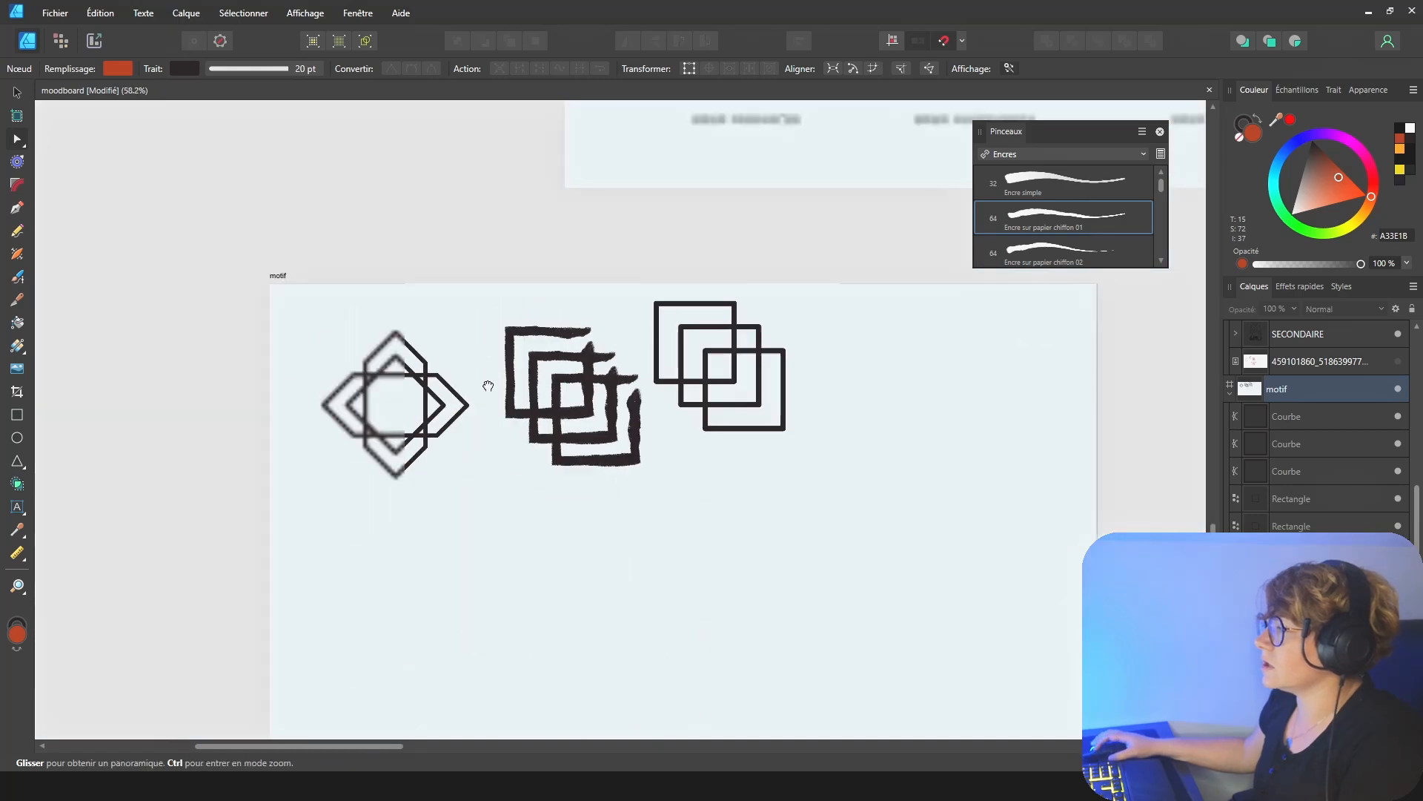
# Draw a small square with a 20 pt stroke below the star motif and expand its stroke into a filled shape
pyautogui.moveTo(487, 385); pyautogui.dragTo(464, 287)
pyautogui.click(18, 416)
pyautogui.moveTo(377, 439); pyautogui.dragTo(460, 521)
pyautogui.press('t')
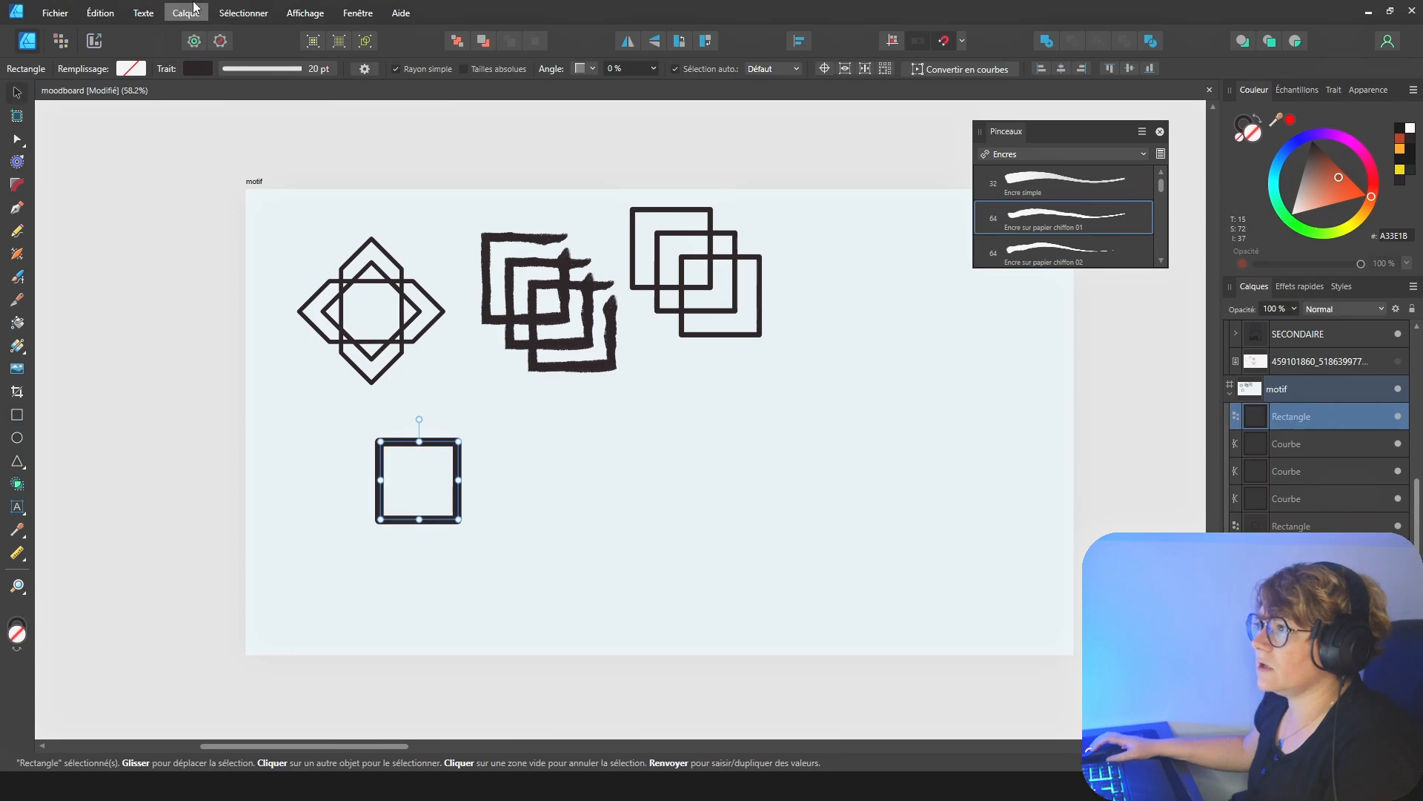
pyautogui.click(186, 12)
pyautogui.click(236, 464)
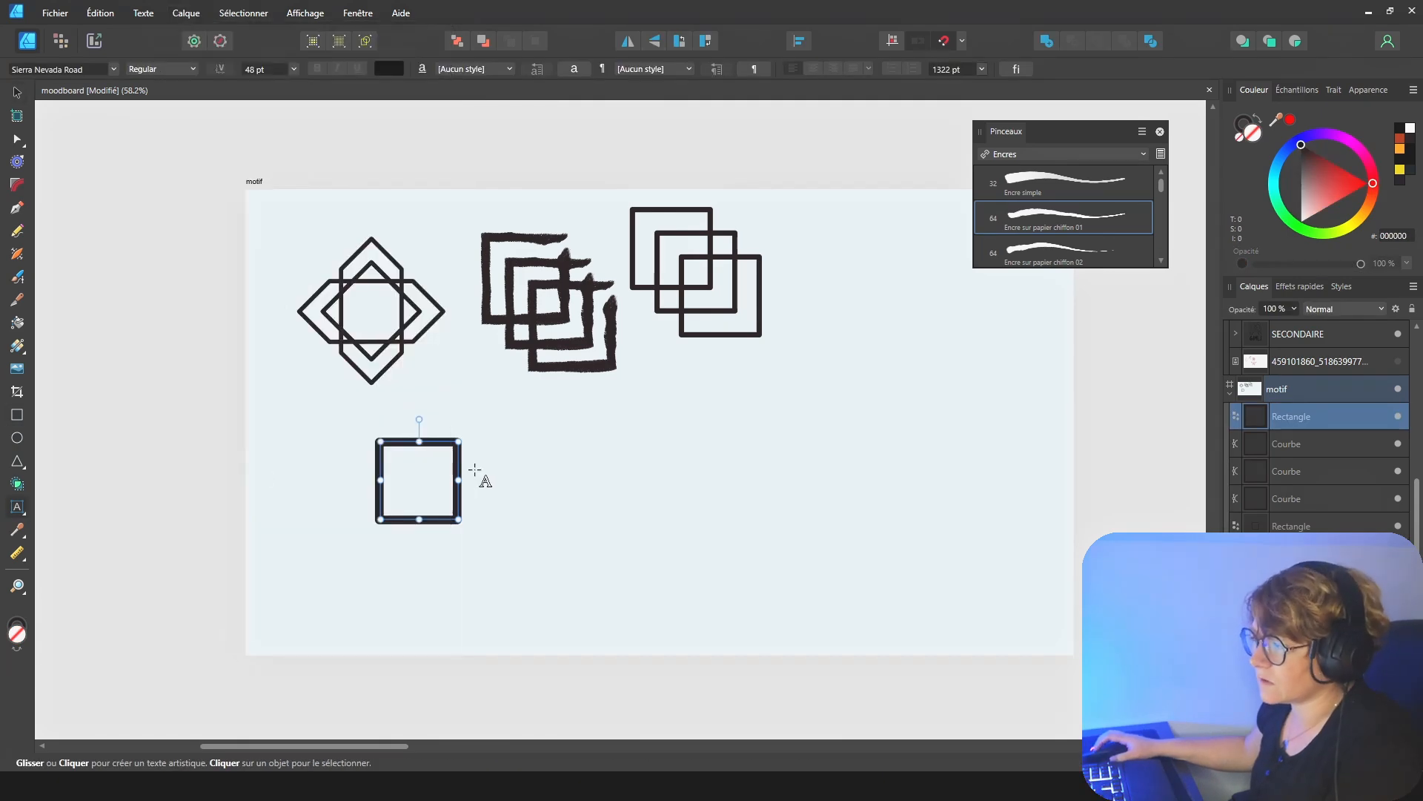
pyautogui.scroll(5, 436, 475)
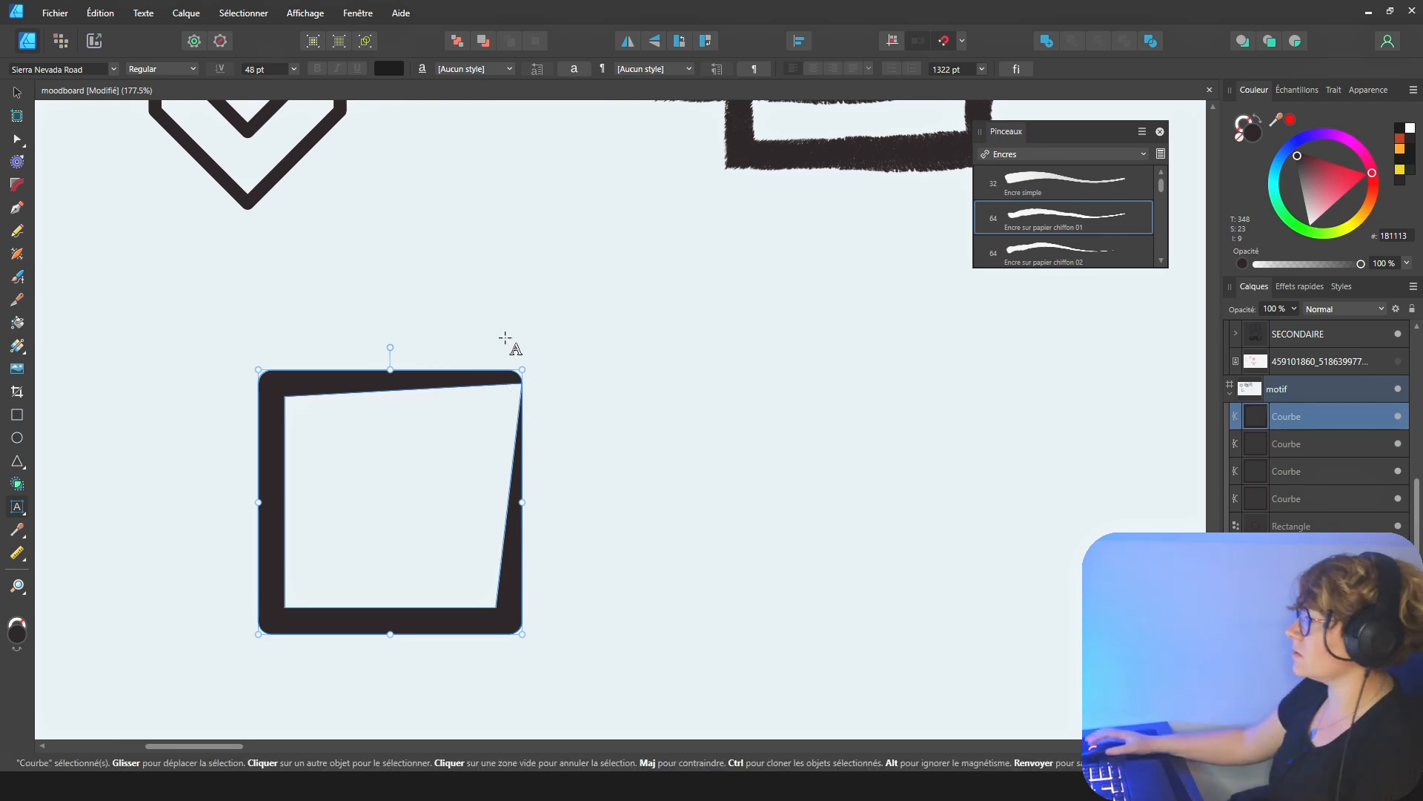
pyautogui.click(1333, 90)
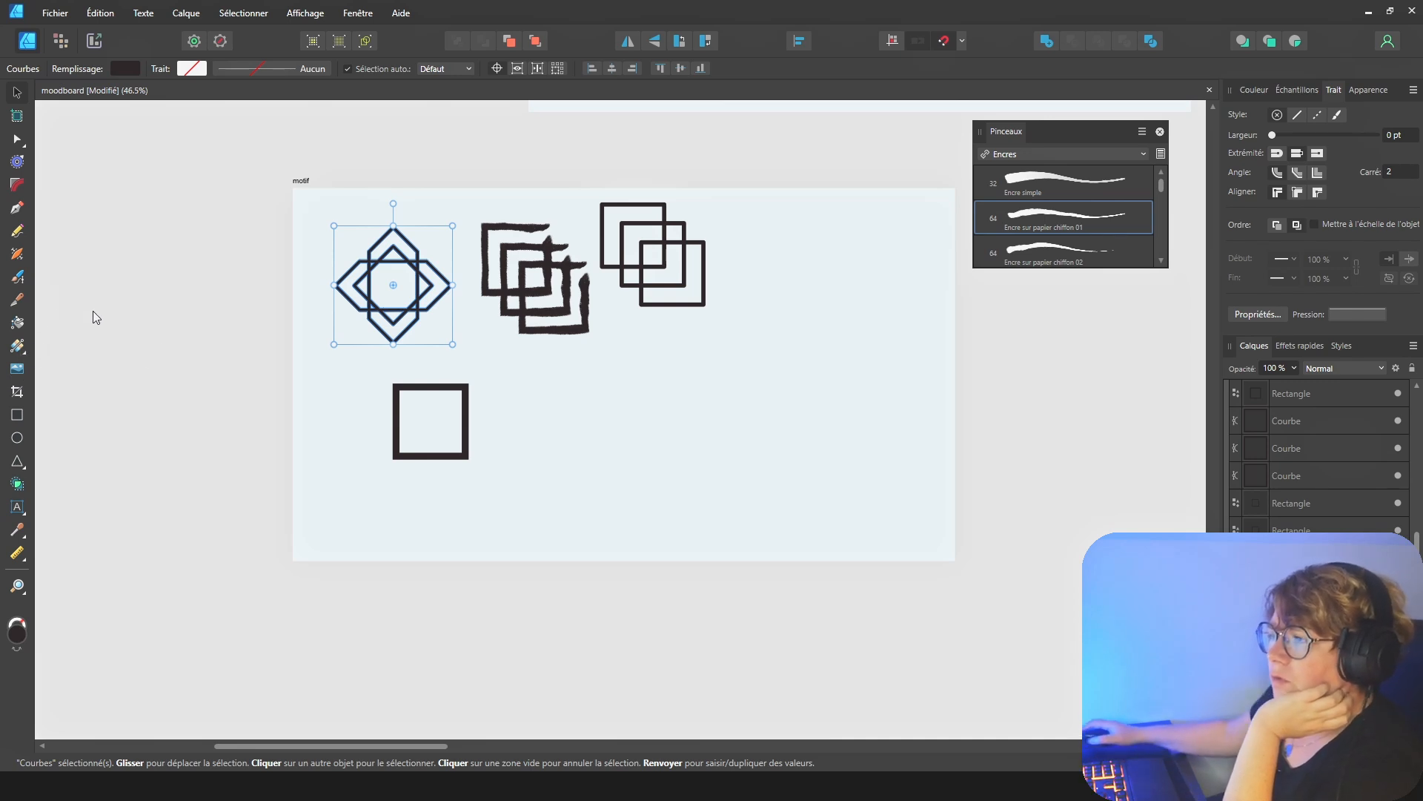
# Rotate the star motif slightly counter-clockwise
pyautogui.moveTo(393, 203); pyautogui.dragTo(348, 177)
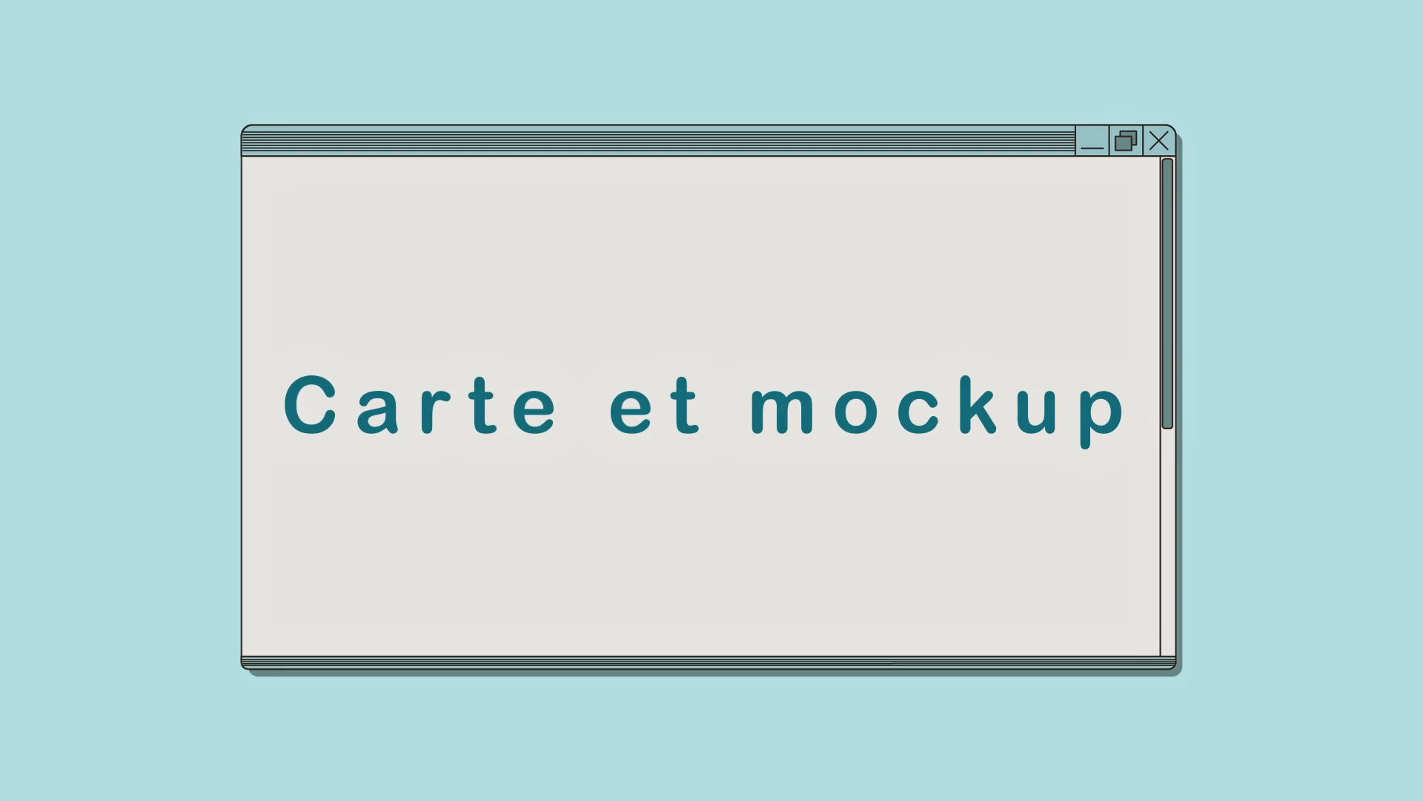
# Brush the outline and inner detail of the mug icon beside the "Creuse le jour" line at 5.1 px width
pyautogui.moveTo(442, 396)
pyautogui.mouseDown()
pyautogui.moveTo(437, 318)
pyautogui.moveTo(460, 340)
pyautogui.moveTo(479, 316)
pyautogui.moveTo(500, 341)
pyautogui.moveTo(542, 315)
pyautogui.mouseUp()
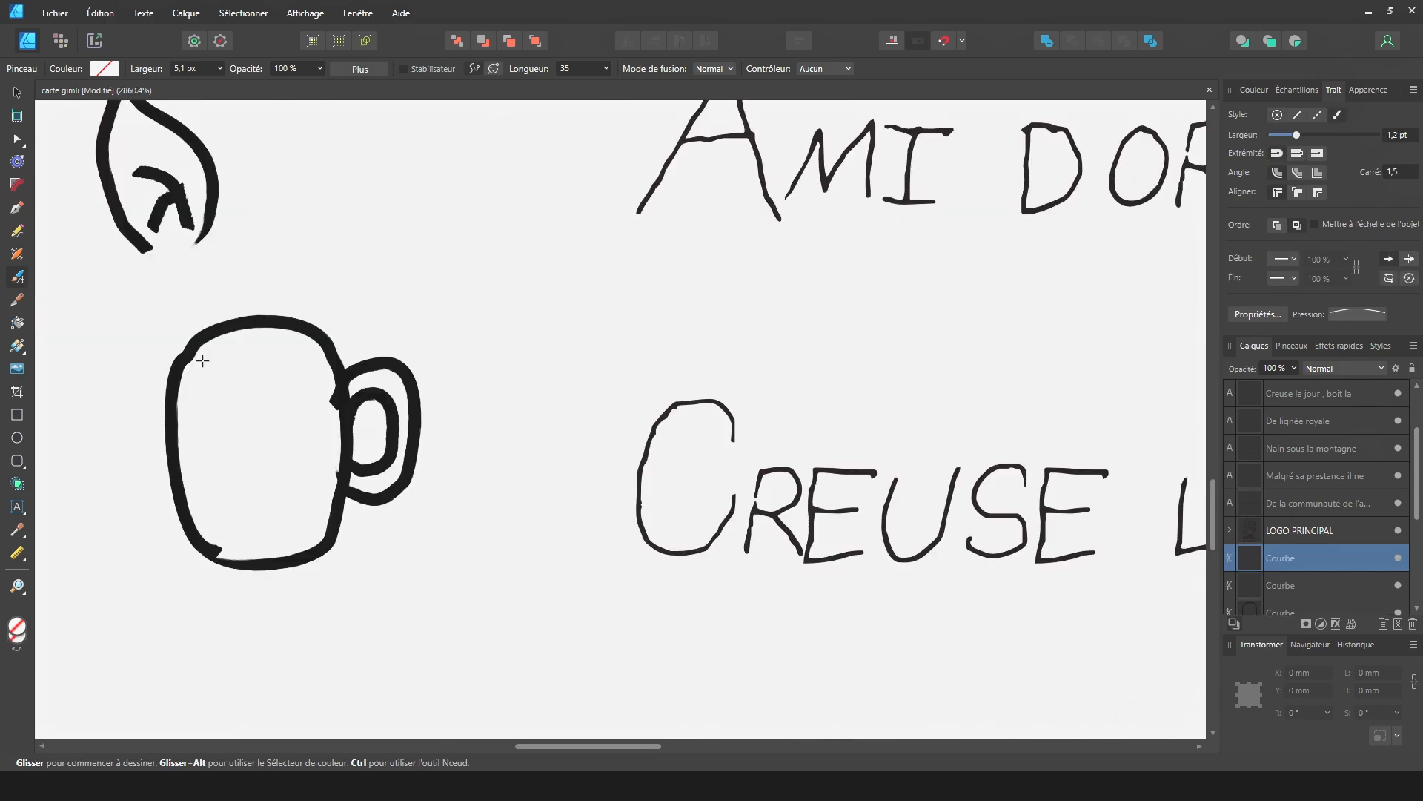
pyautogui.moveTo(191, 361)
pyautogui.mouseDown()
pyautogui.moveTo(307, 353)
pyautogui.moveTo(224, 405)
pyautogui.moveTo(237, 541)
pyautogui.mouseUp()
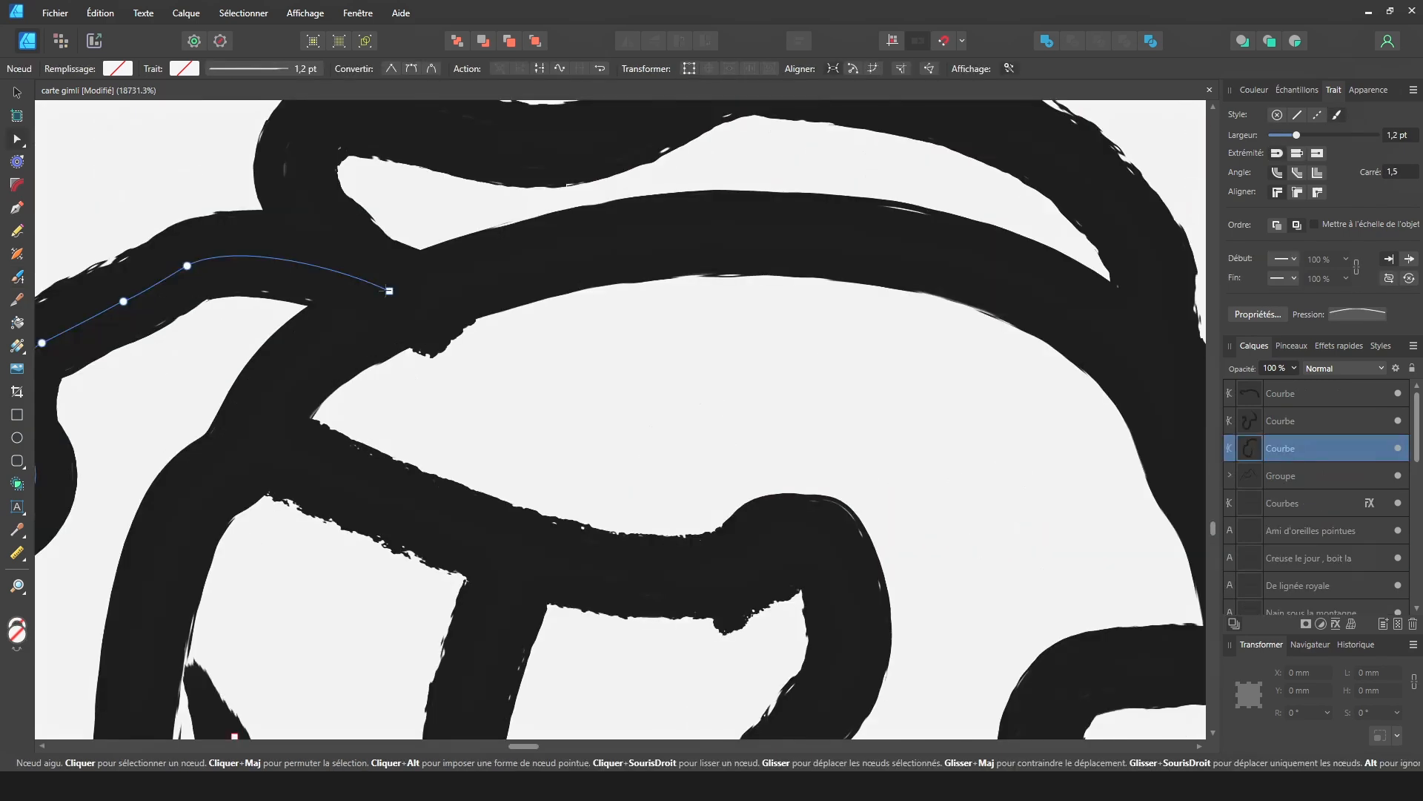
# Move the end node of the selected ink curve slightly up and back, to about X 35.7 mm, Y 37.3 mm
pyautogui.moveTo(388, 289); pyautogui.dragTo(375, 282)
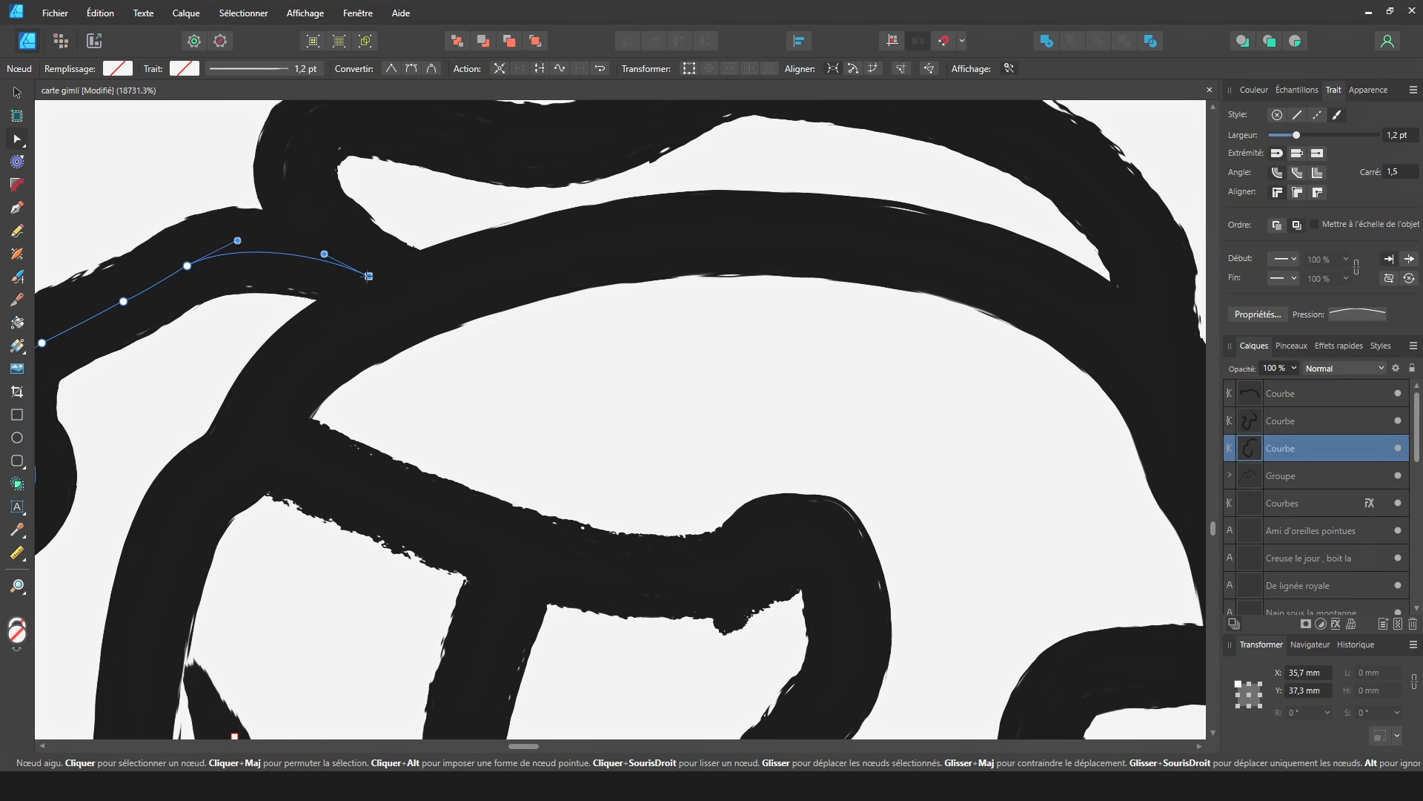
pyautogui.scroll(-5, 512, 321)
pyautogui.scroll(-5, 577, 510)
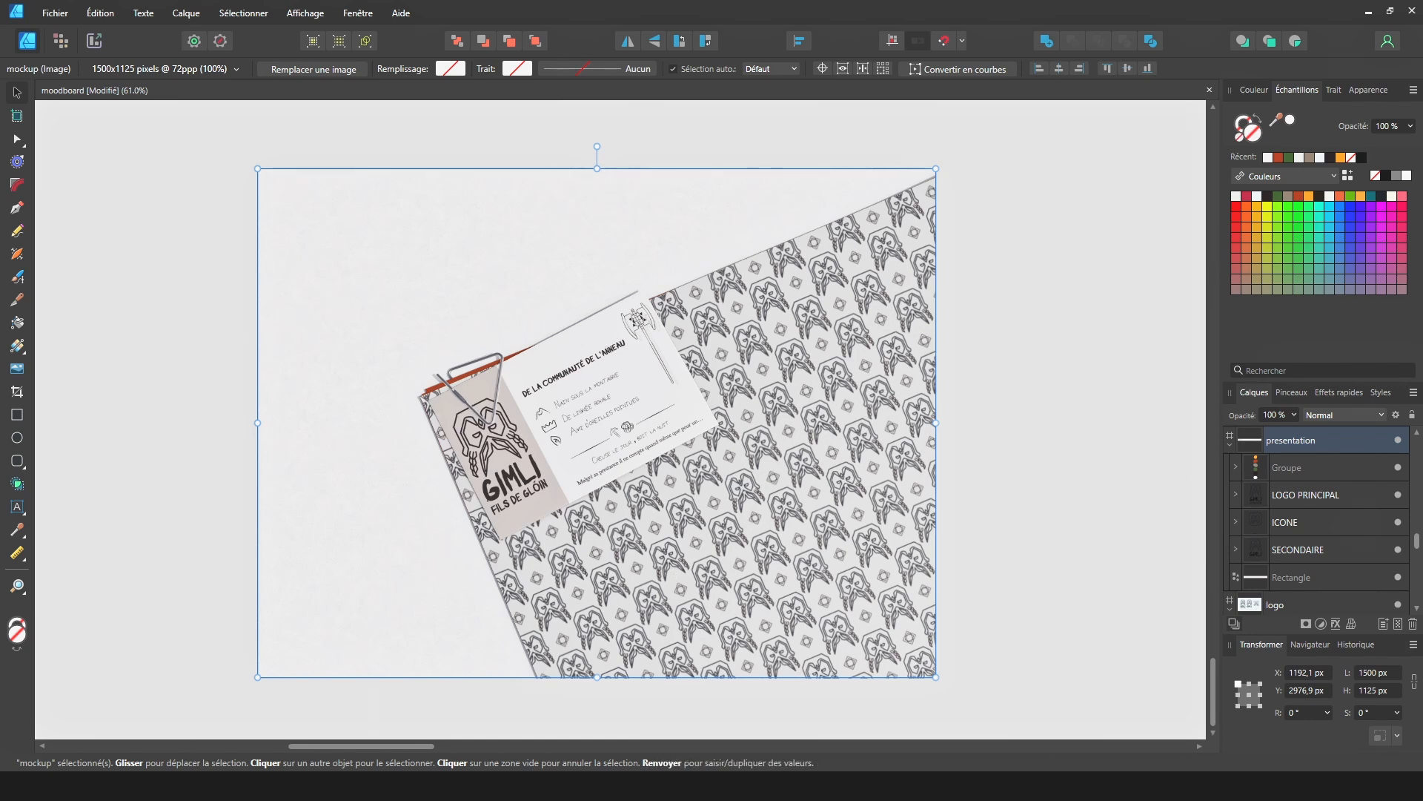
# Minimize the moodboard document and switch to the Figma file containing the business card mockup
pyautogui.click(1368, 12)
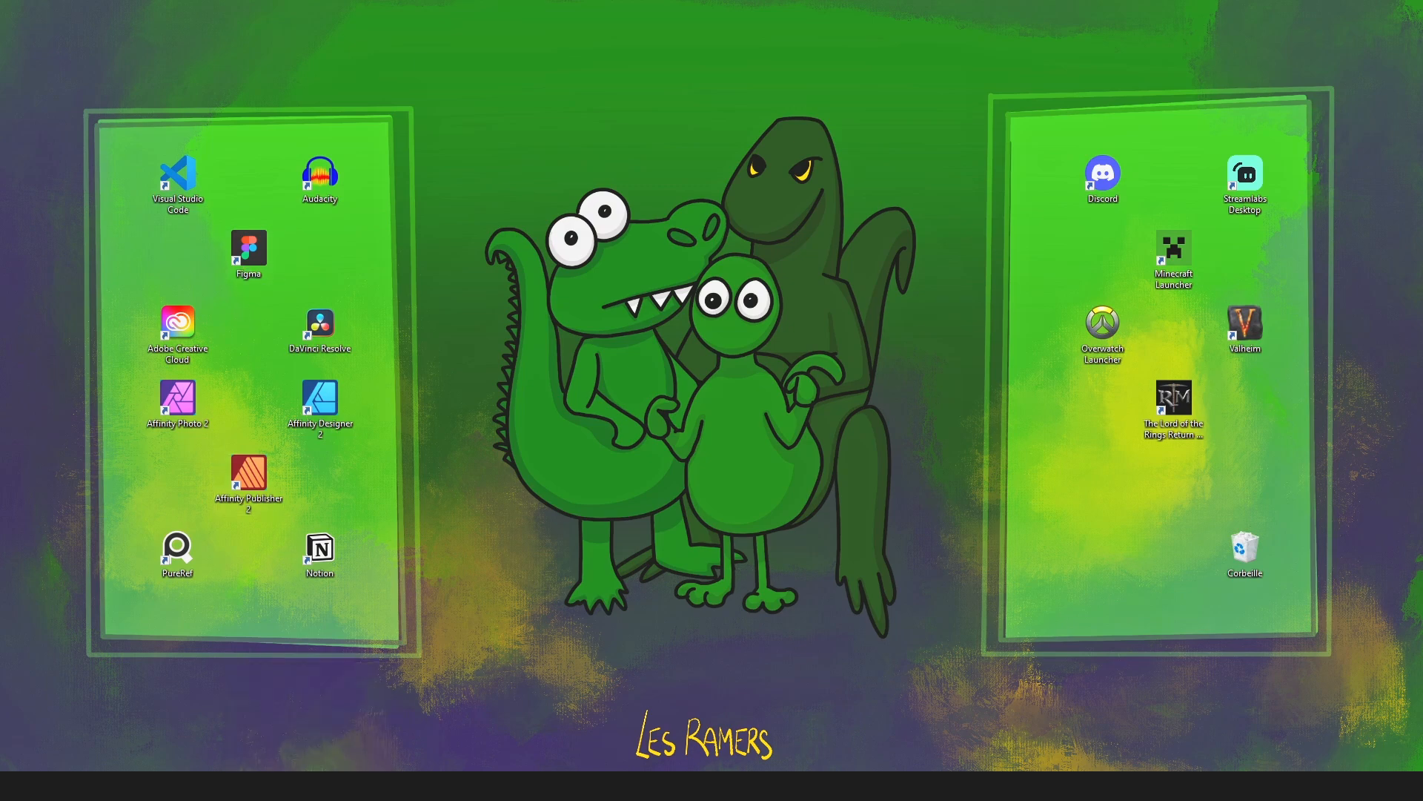
pyautogui.click(311, 786)
pyautogui.moveTo(376, 402); pyautogui.dragTo(407, 409)
pyautogui.click(407, 409)
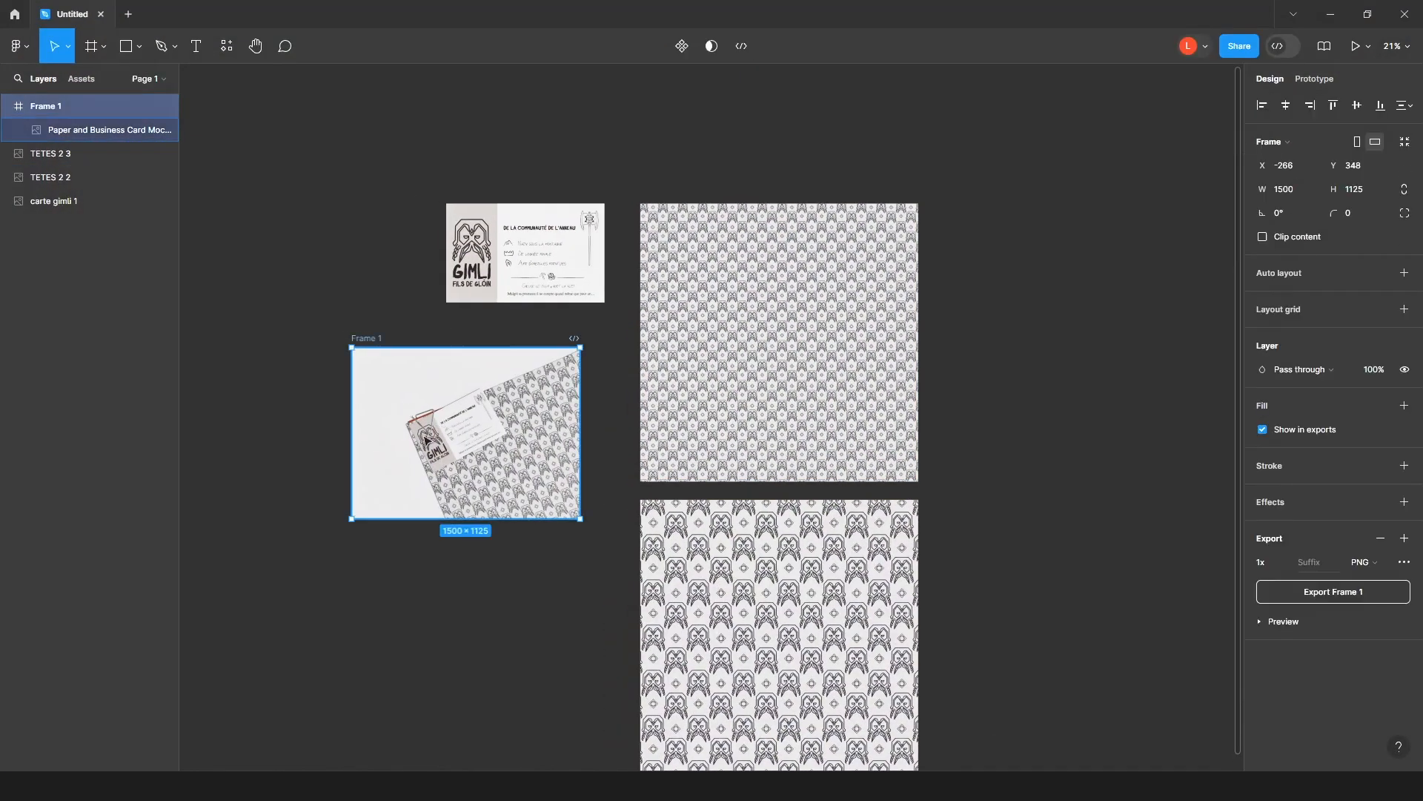
# Examine the Gimli business card, the paper-clip mockup frame and the two head pattern images
pyautogui.scroll(3, 433, 437)
pyautogui.scroll(4, 440, 450)
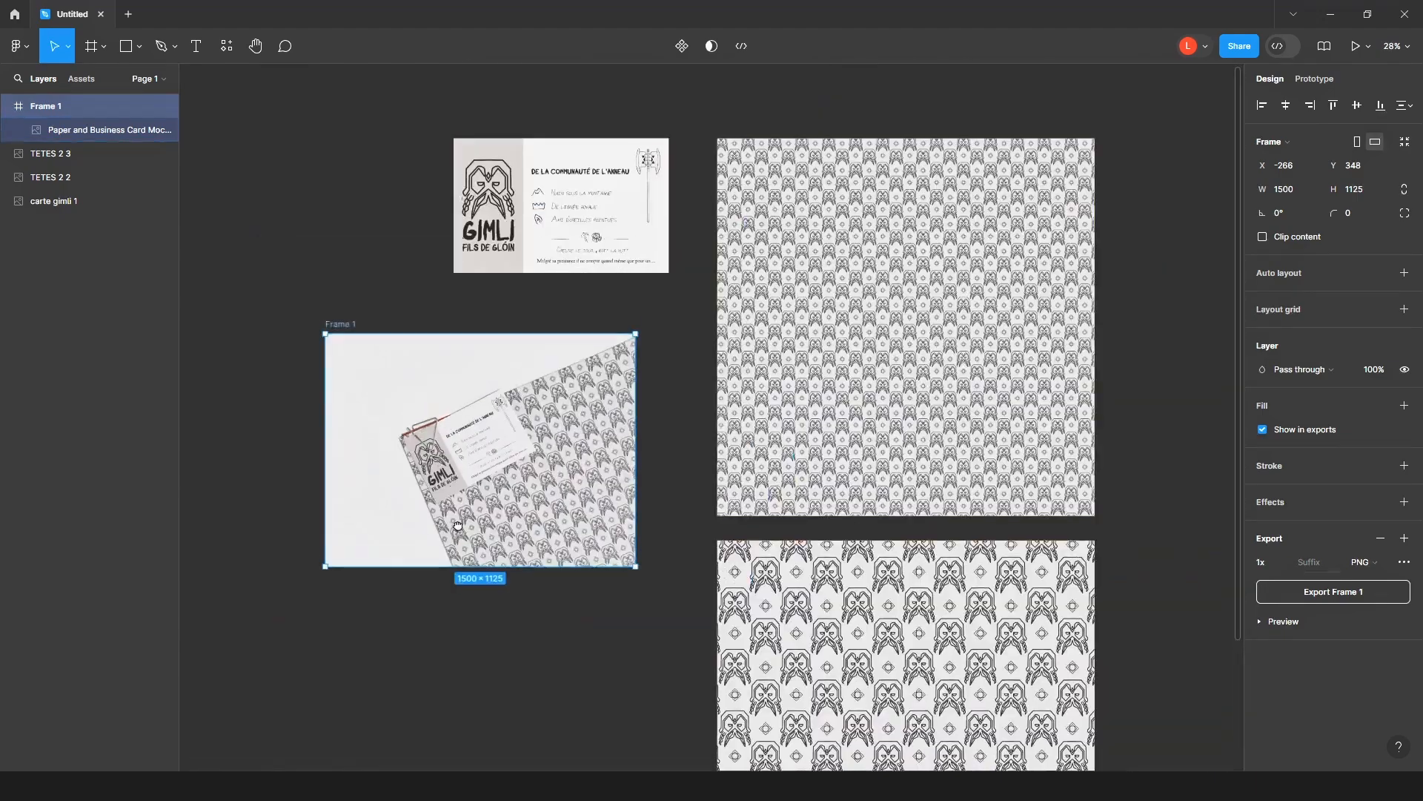
pyautogui.scroll(5, 538, 354)
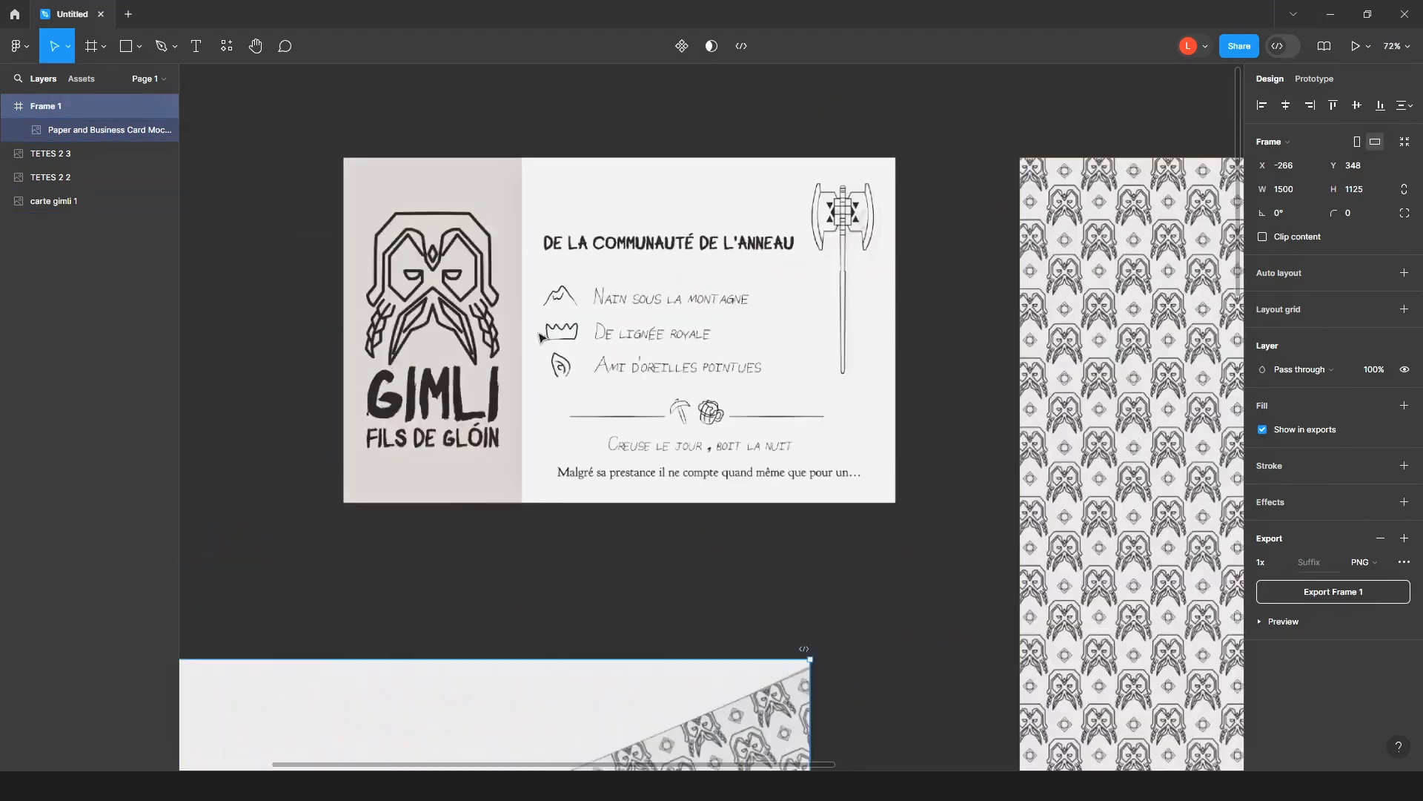
pyautogui.scroll(-2, 571, 337)
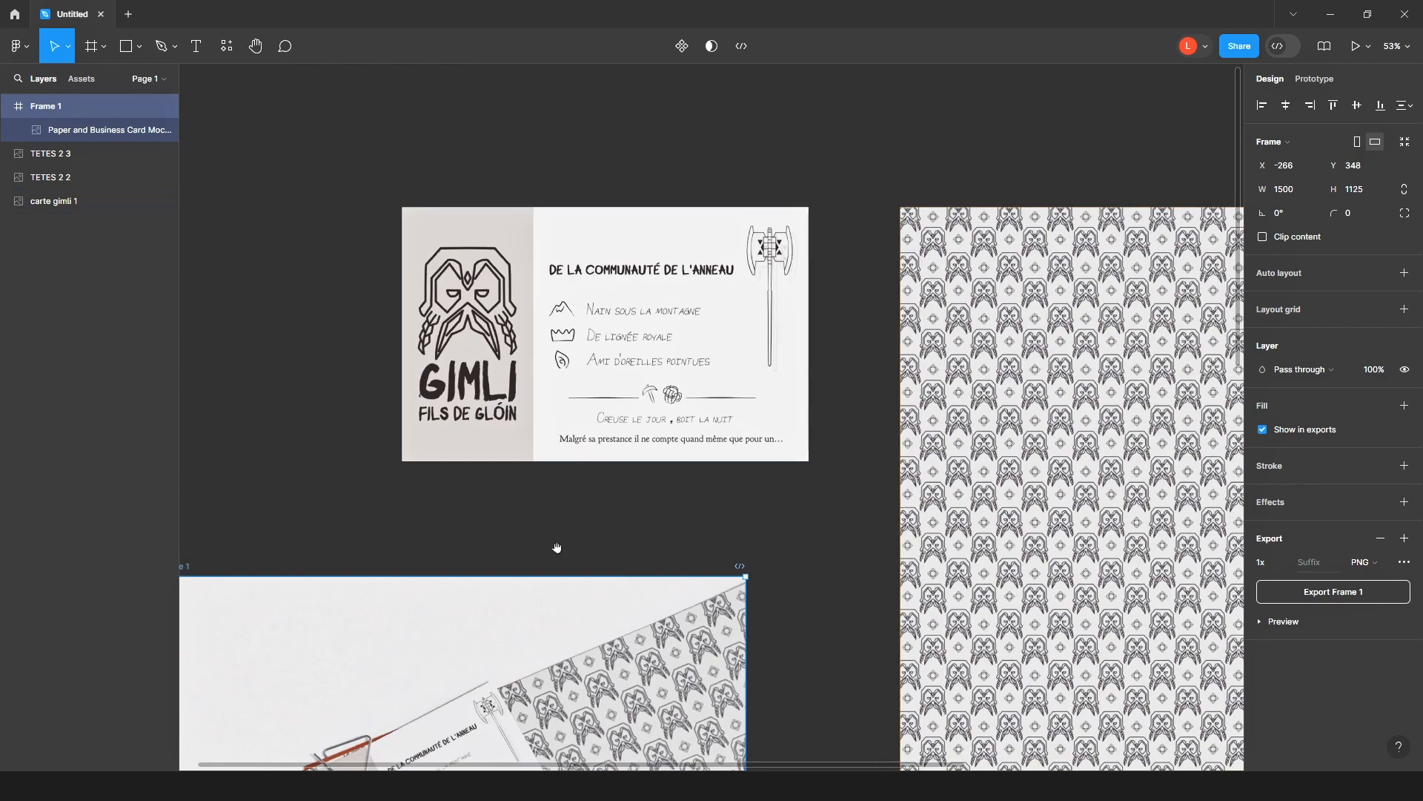
pyautogui.scroll(-5, 556, 548)
pyautogui.scroll(-2, 459, 613)
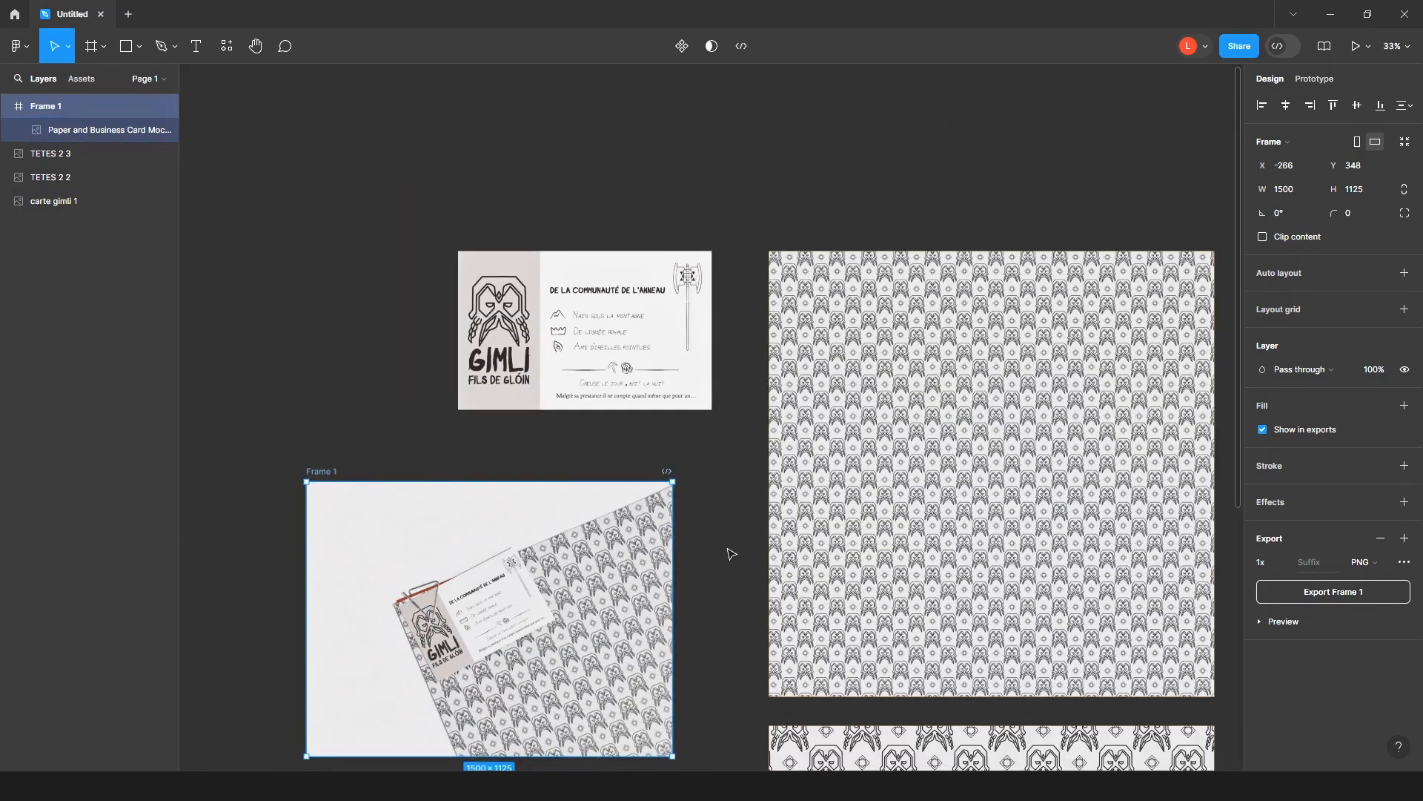
pyautogui.scroll(-3, 731, 553)
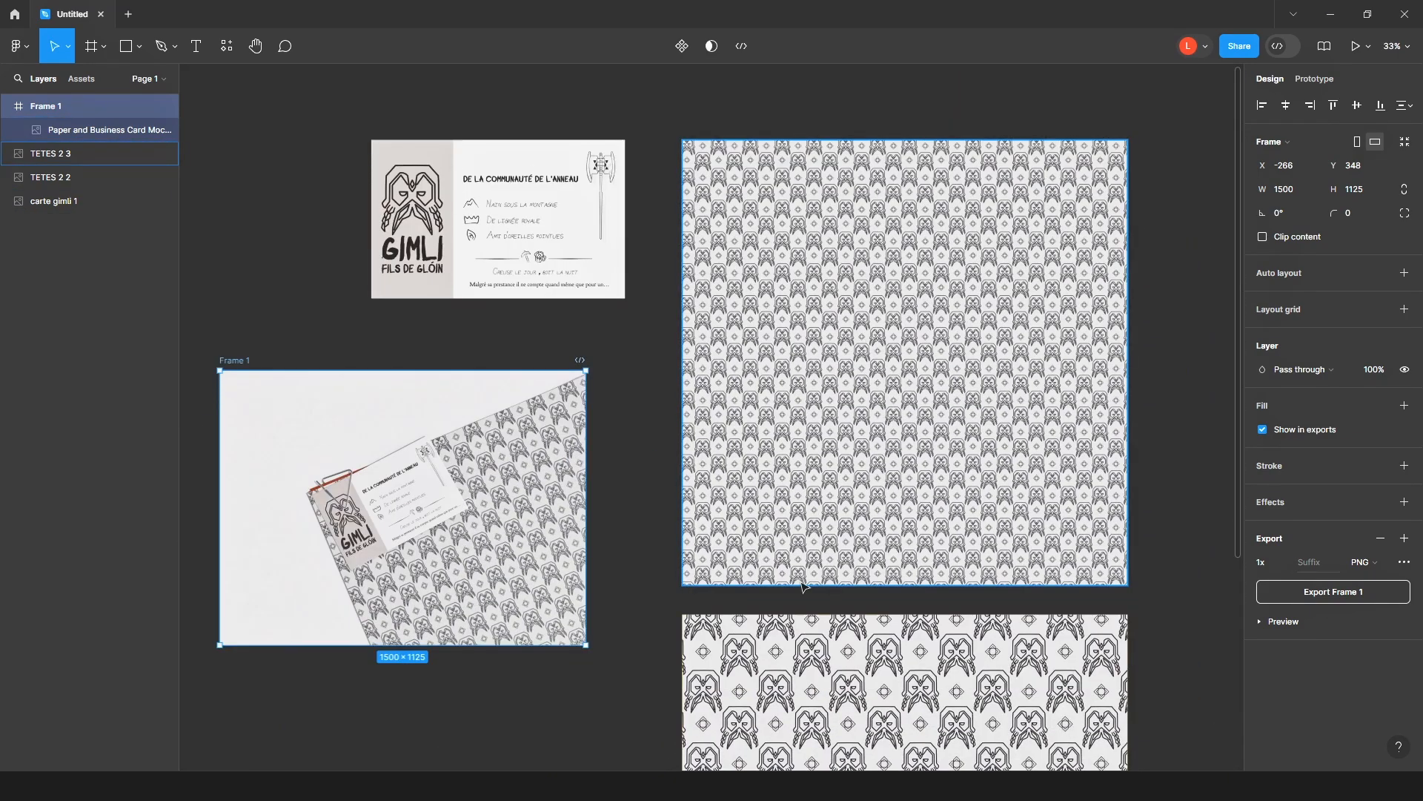
pyautogui.scroll(-3, 804, 588)
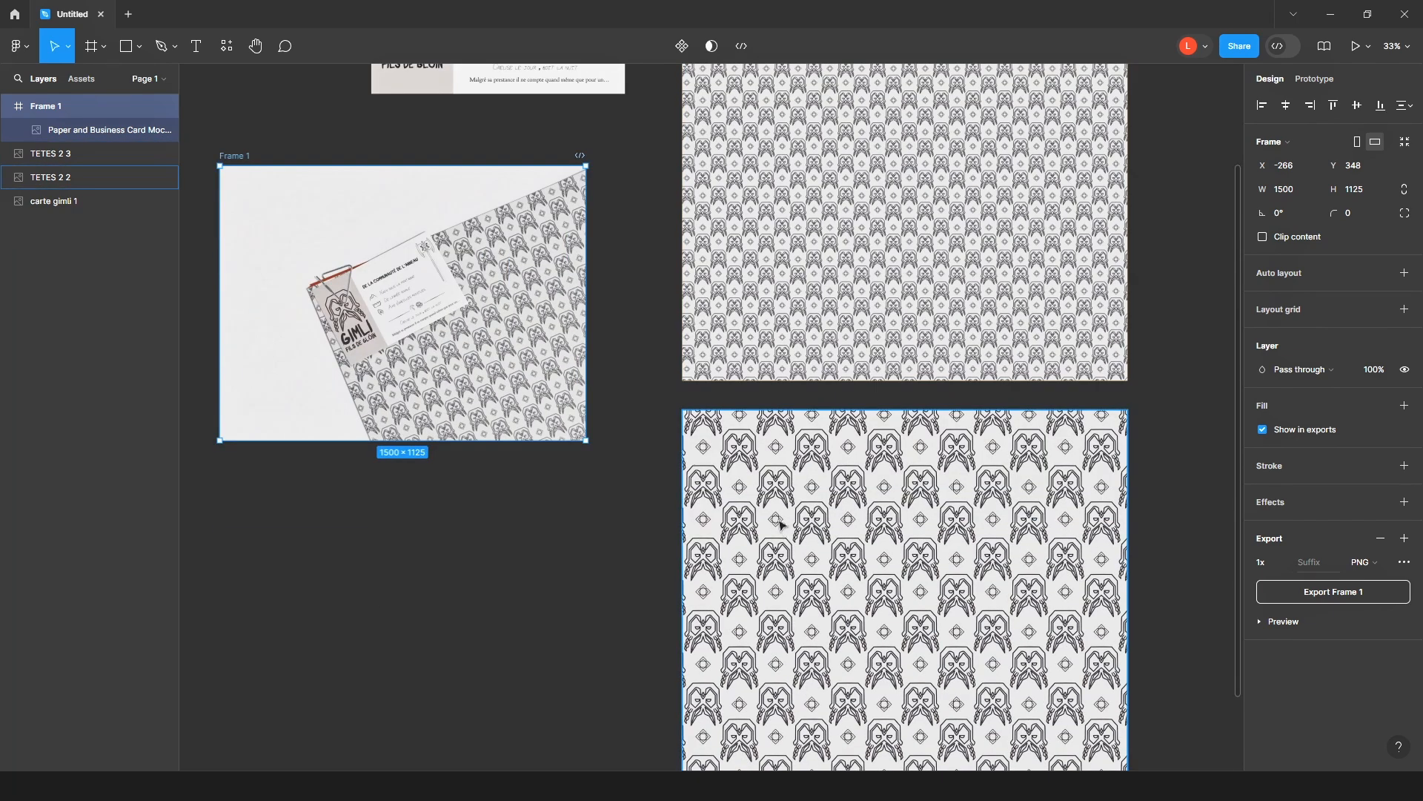
pyautogui.scroll(-2, 524, 454)
# Place the mockup frame up and to the left of the business card, and shift the card slightly toward the patterns
pyautogui.click(519, 223)
pyautogui.click(820, 263)
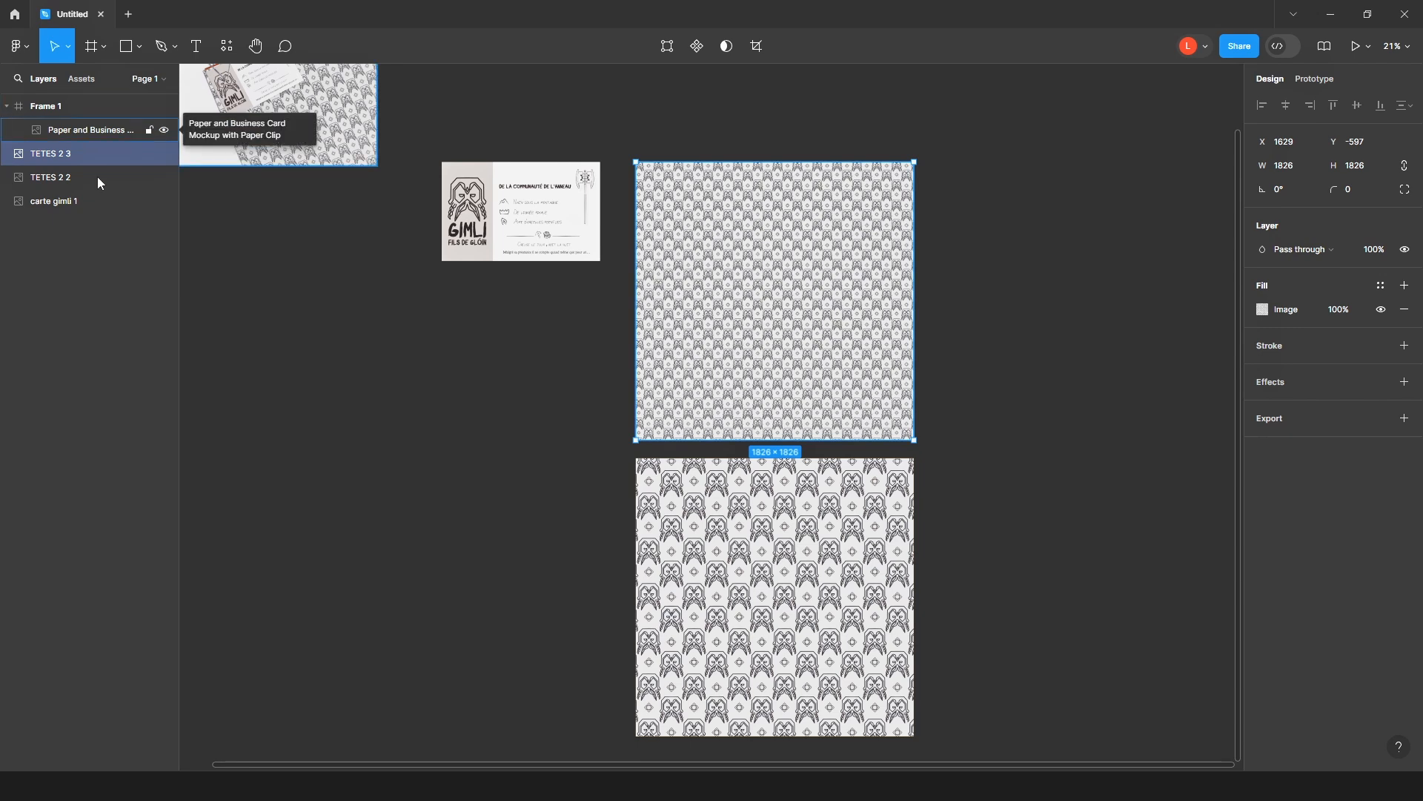
pyautogui.click(493, 229)
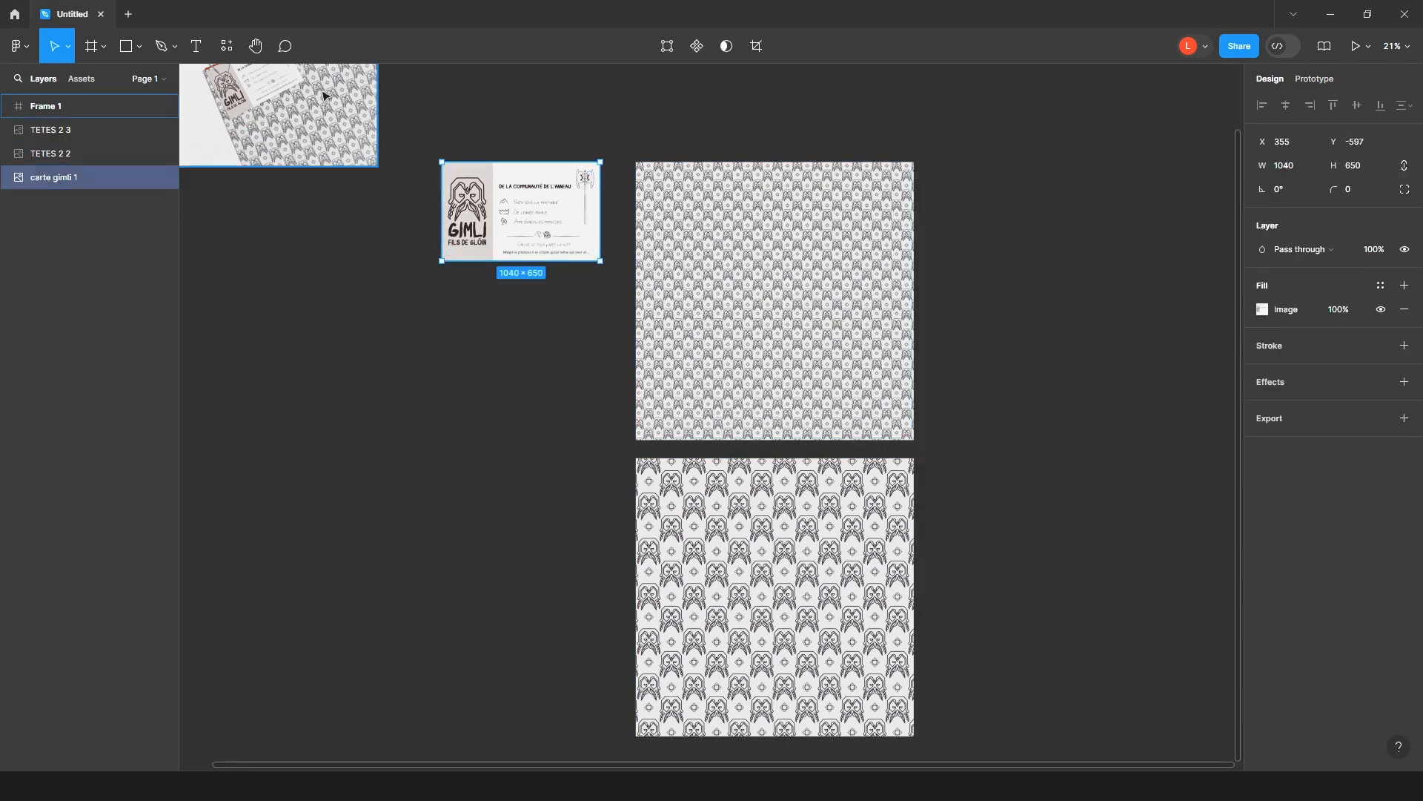
pyautogui.hotkey('ctrl', 'z')
# Look through the recent and saved plugins and open the plugin manager
pyautogui.rightClick(363, 338)
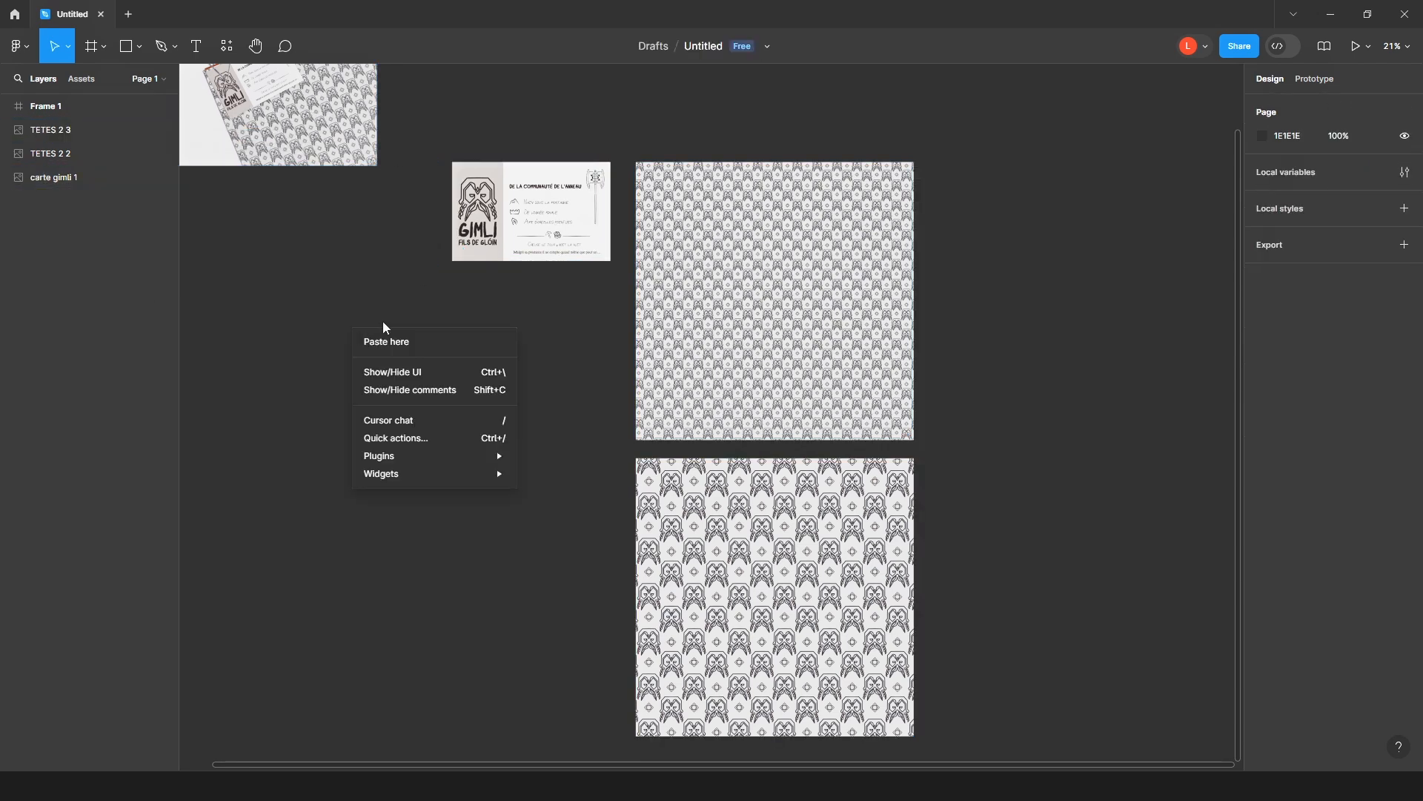
pyautogui.moveTo(396, 463)
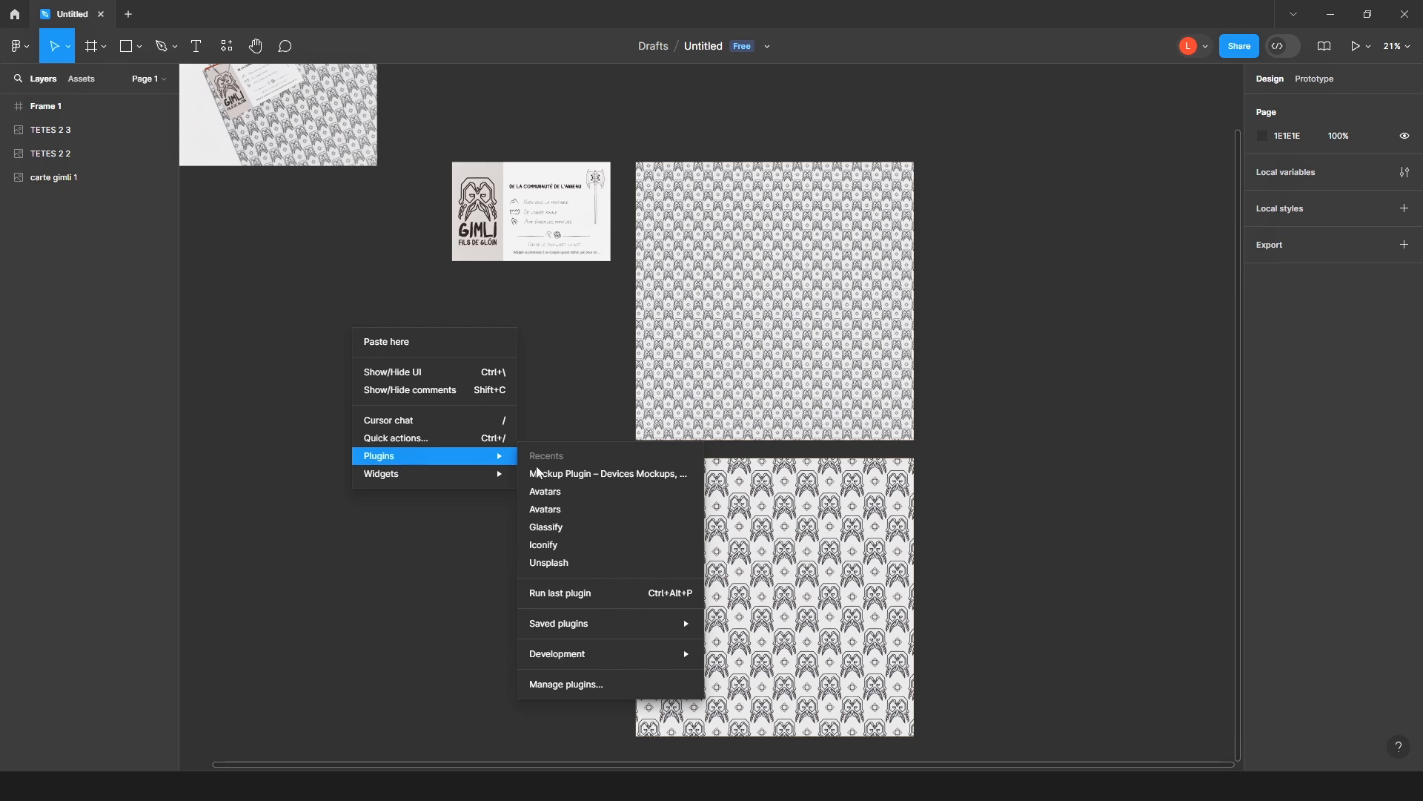
pyautogui.moveTo(555, 630)
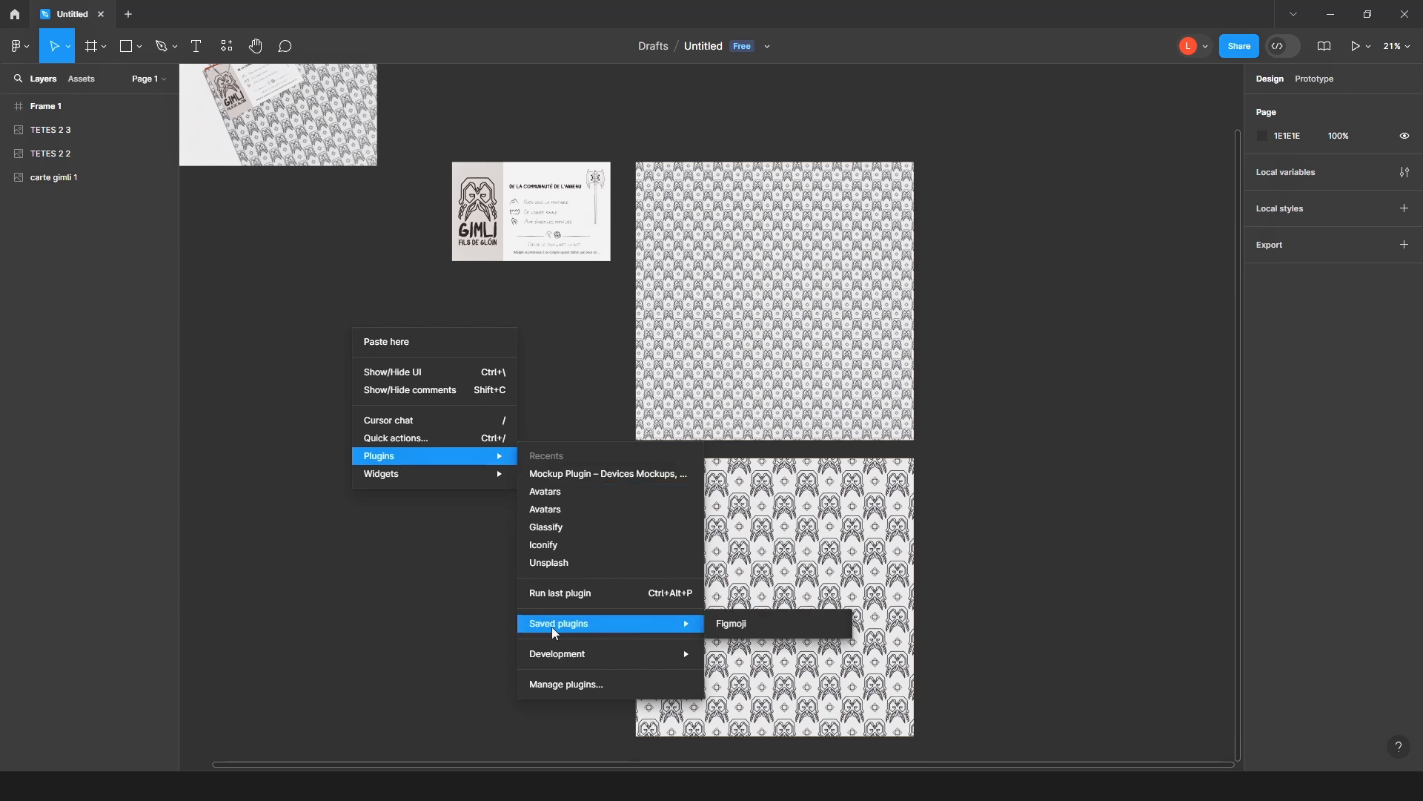
pyautogui.click(554, 685)
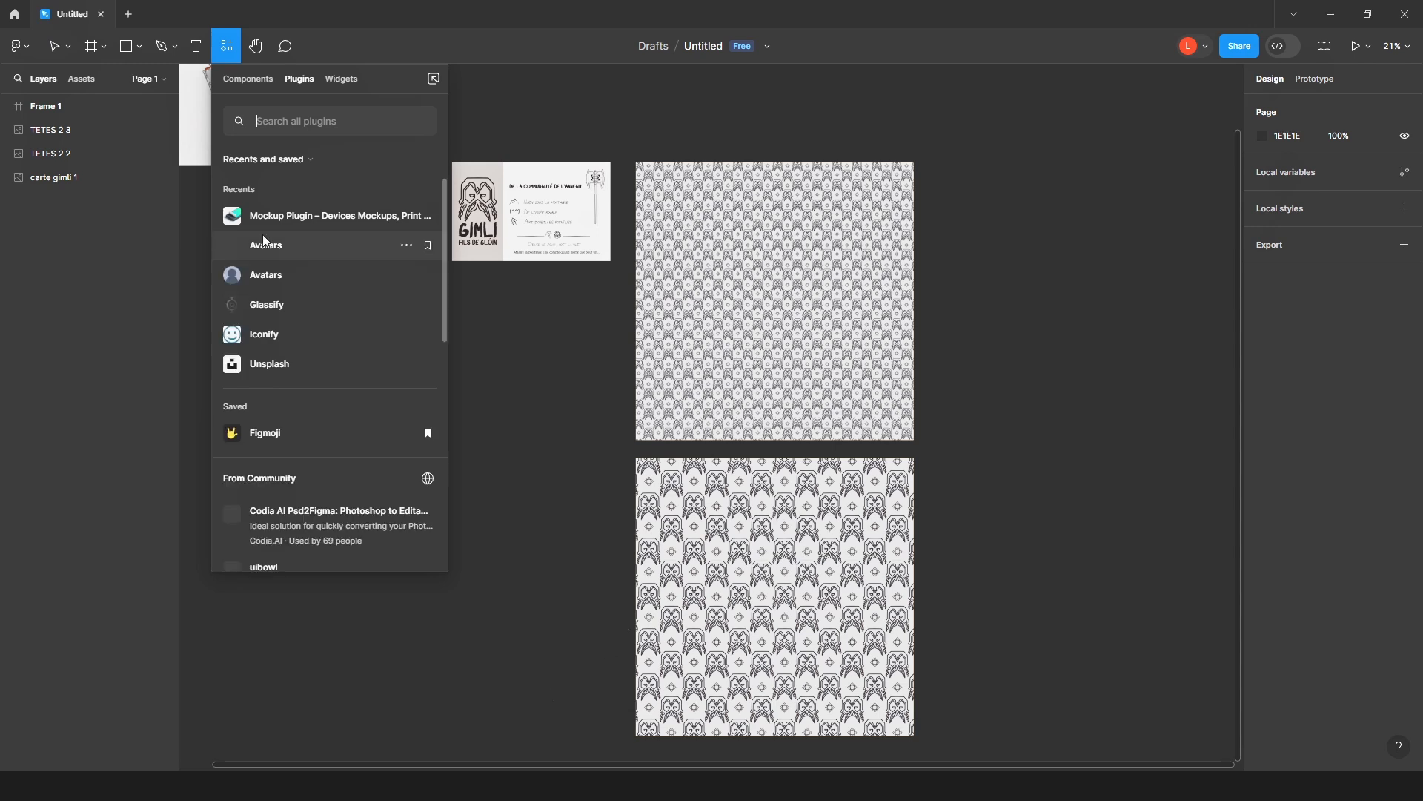
# Search the plugins for MOCKUP, run Mockup Plugin and open its free Business Card and a Clip mockup
pyautogui.write('MOCKUP')
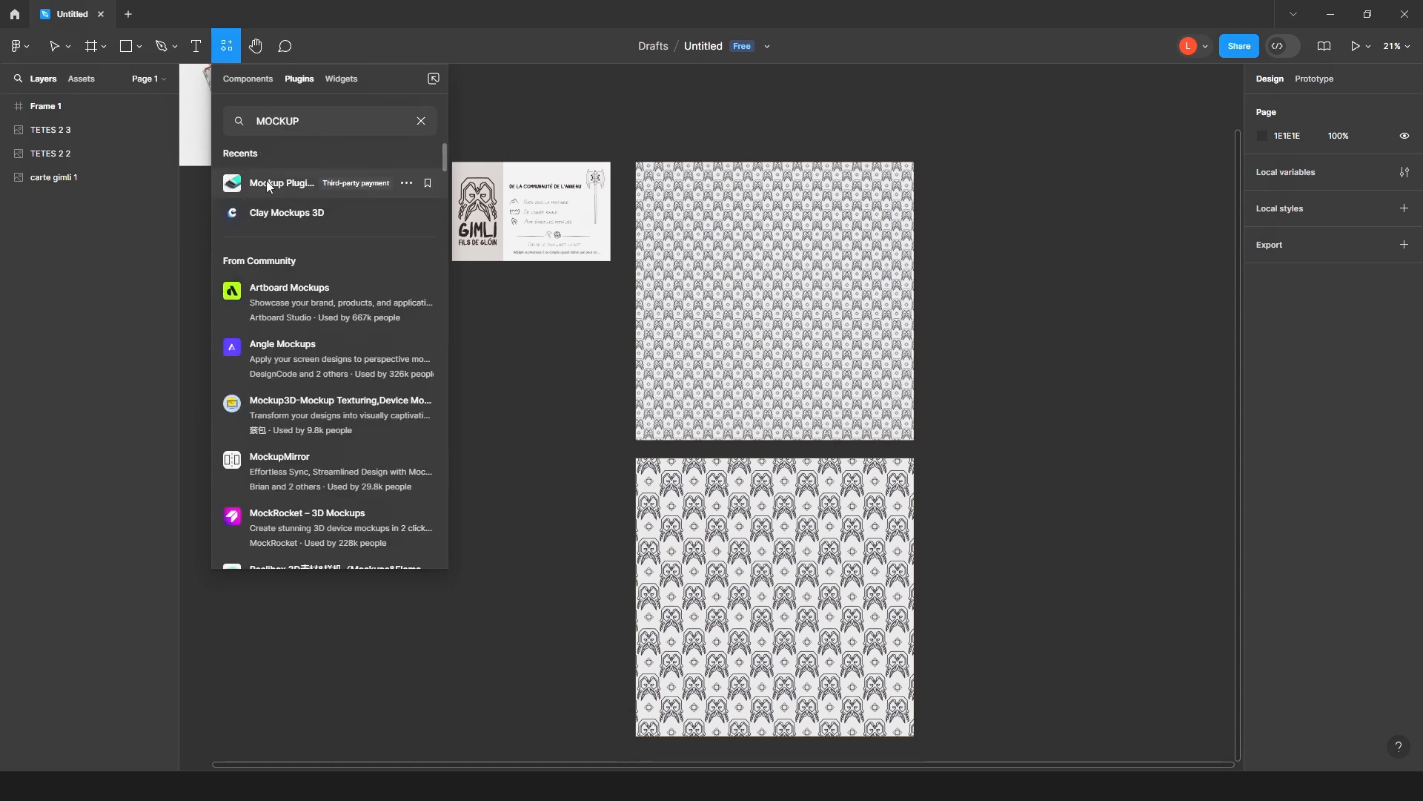
pyautogui.click(268, 185)
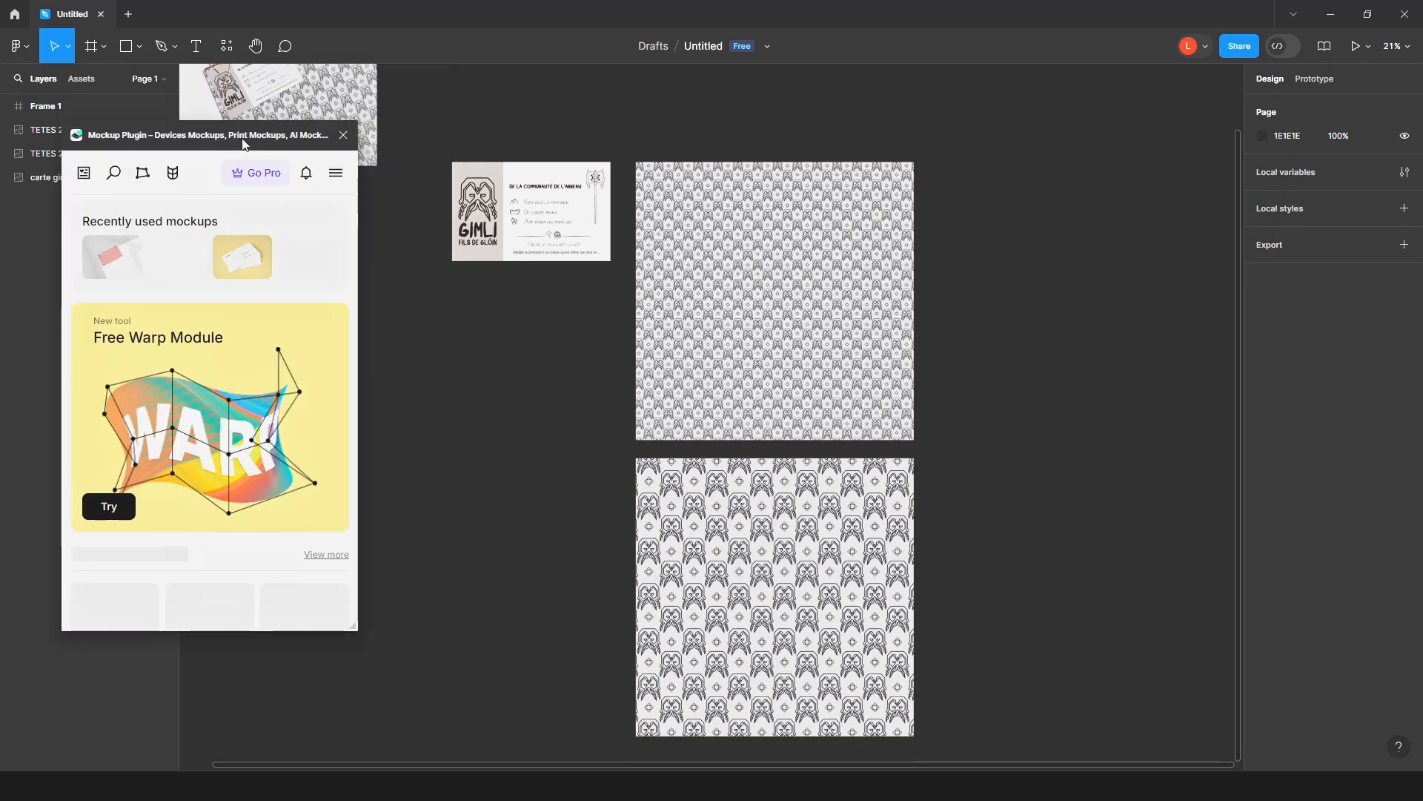
pyautogui.scroll(-3, 368, 525)
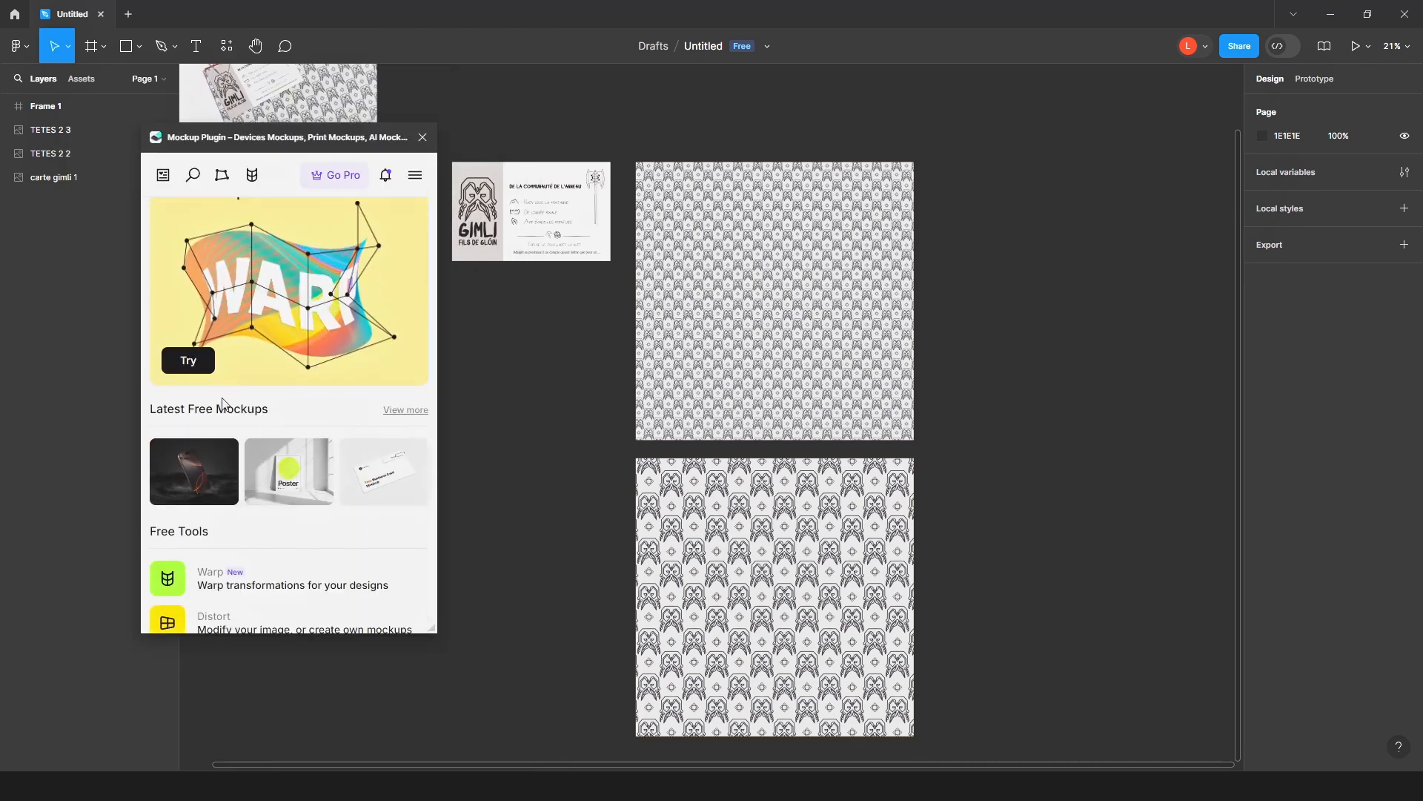
pyautogui.scroll(2, 209, 402)
pyautogui.scroll(-2, 252, 430)
pyautogui.click(366, 493)
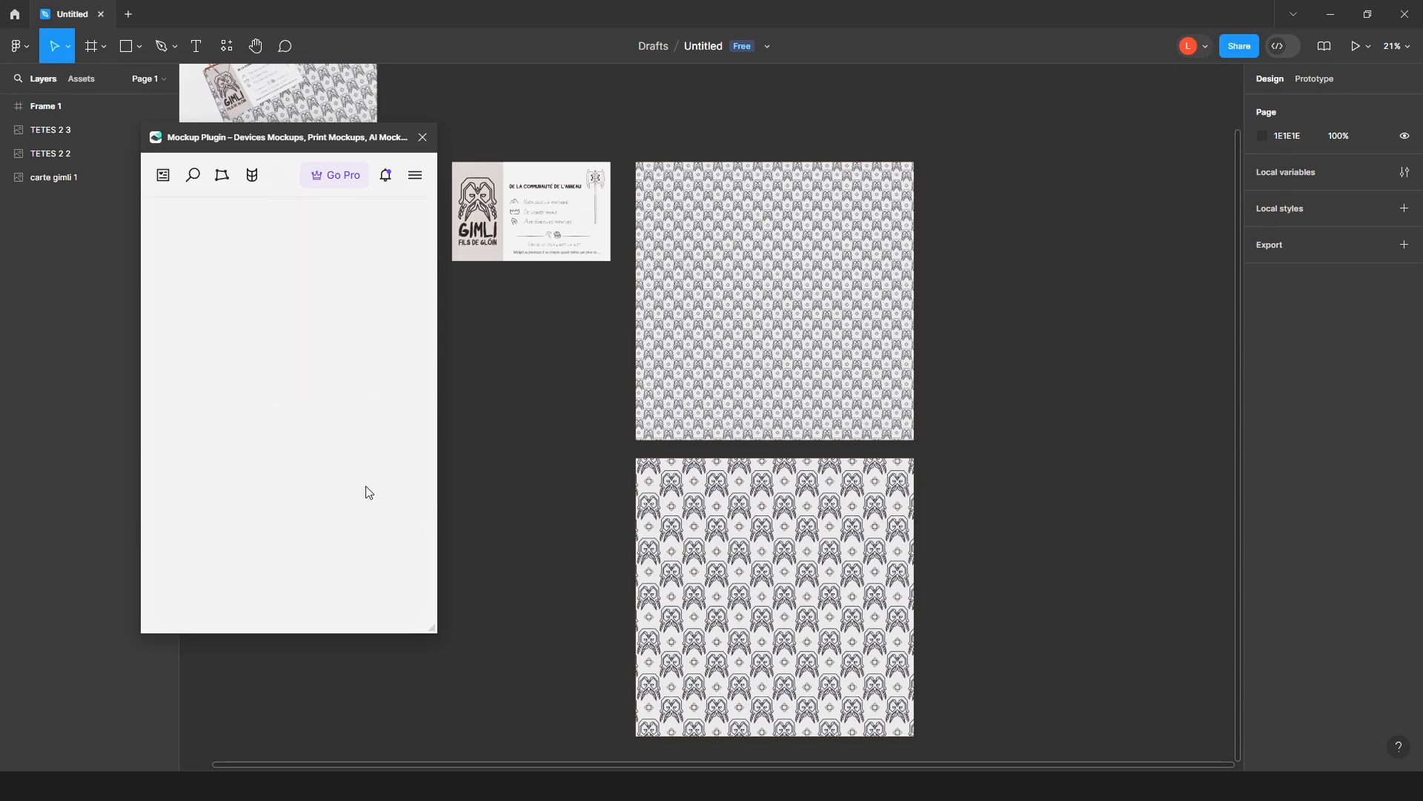
# Choose the free Realistic Business Card mockup among the similar ones and apply the Gimli card to its upper card
pyautogui.scroll(-3, 215, 443)
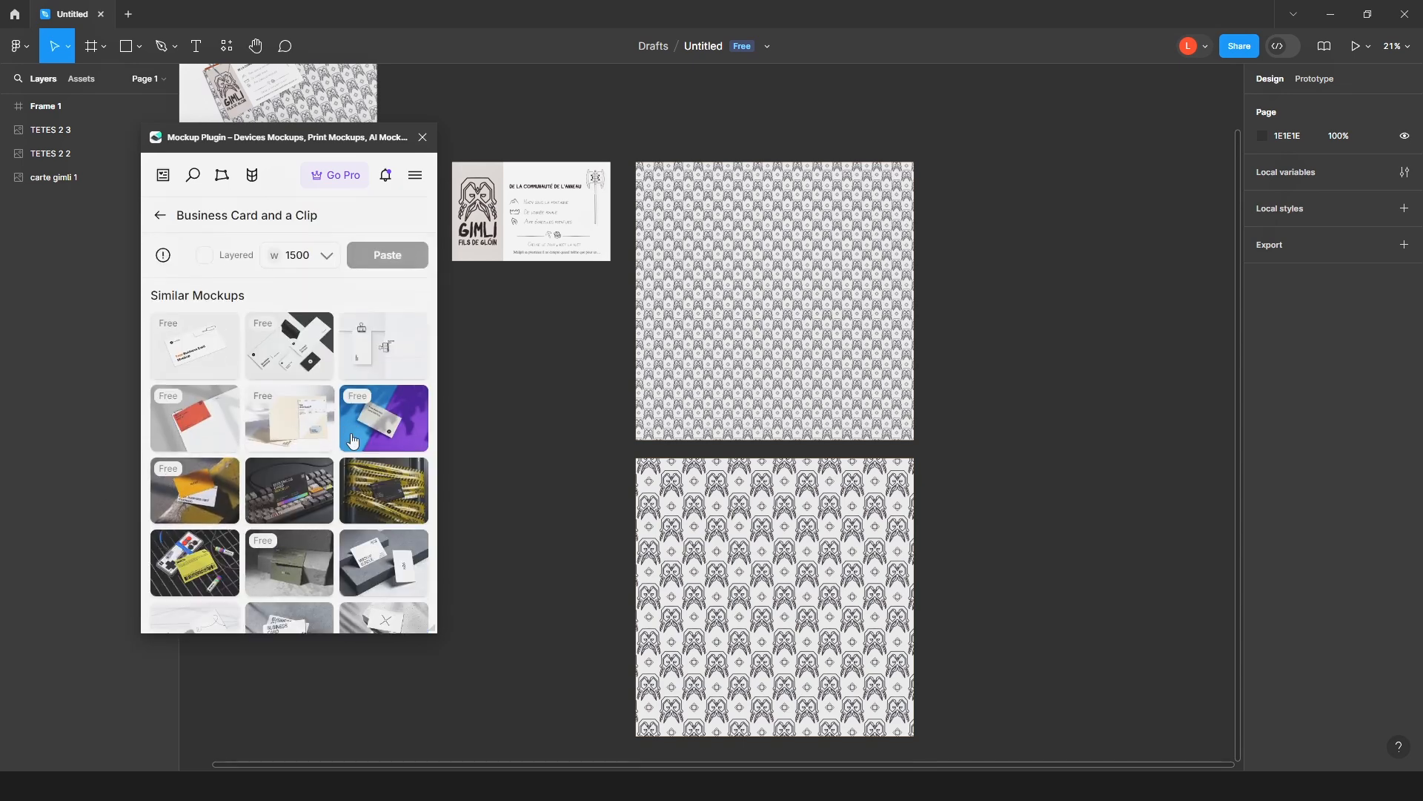
pyautogui.scroll(-3, 352, 441)
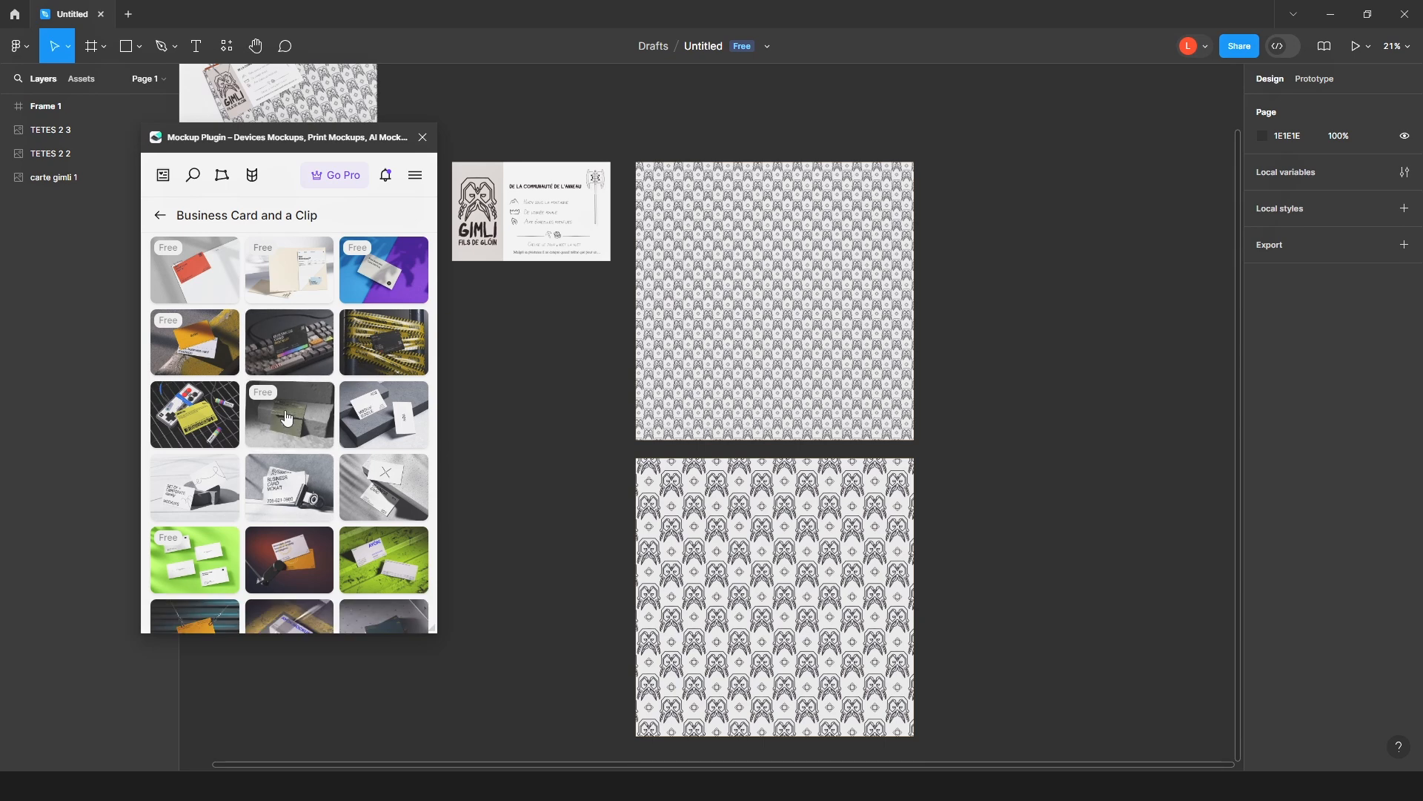
pyautogui.click(280, 424)
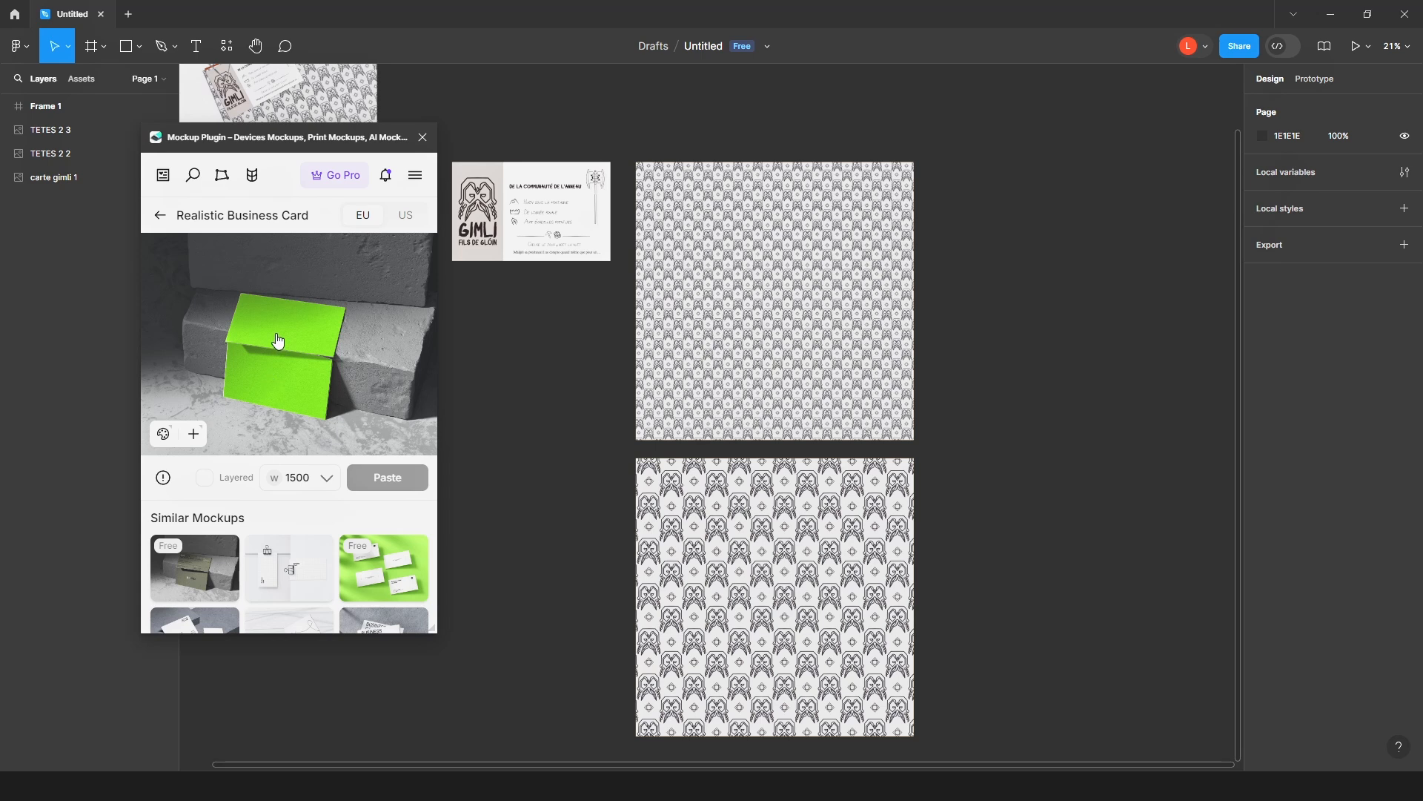
pyautogui.click(289, 338)
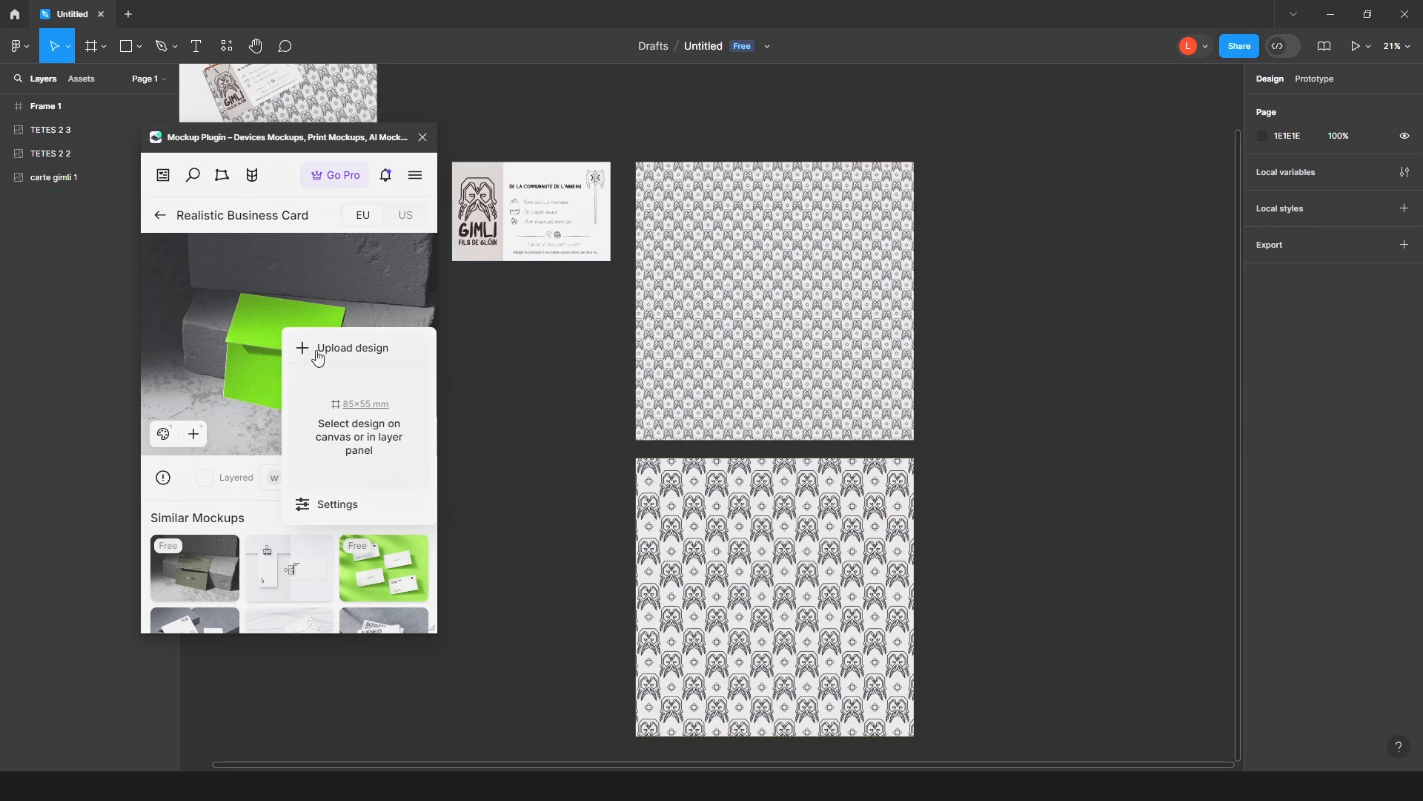
pyautogui.click(524, 228)
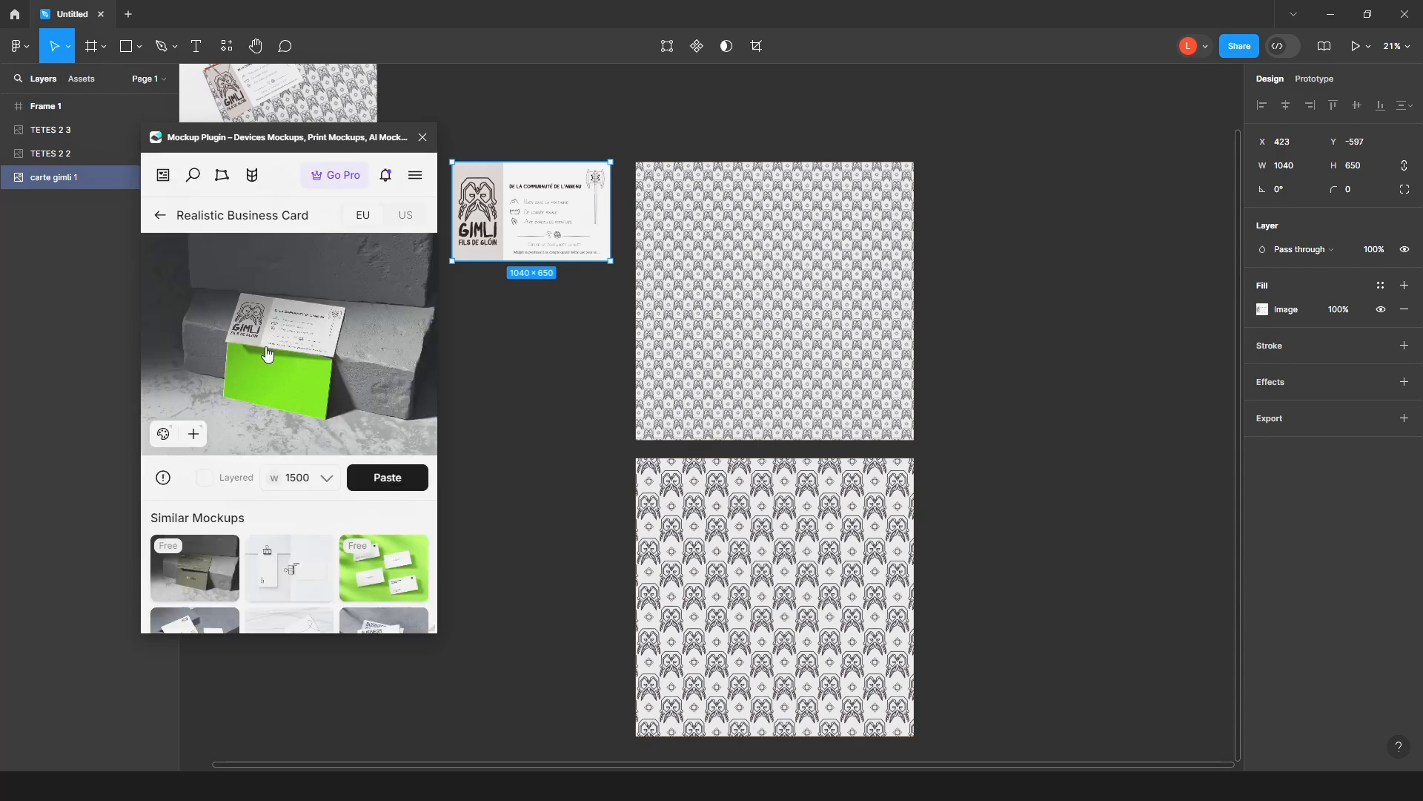
# Adjust the first shadow intensity in the design options of the Realistic Business Card mockup
pyautogui.click(192, 436)
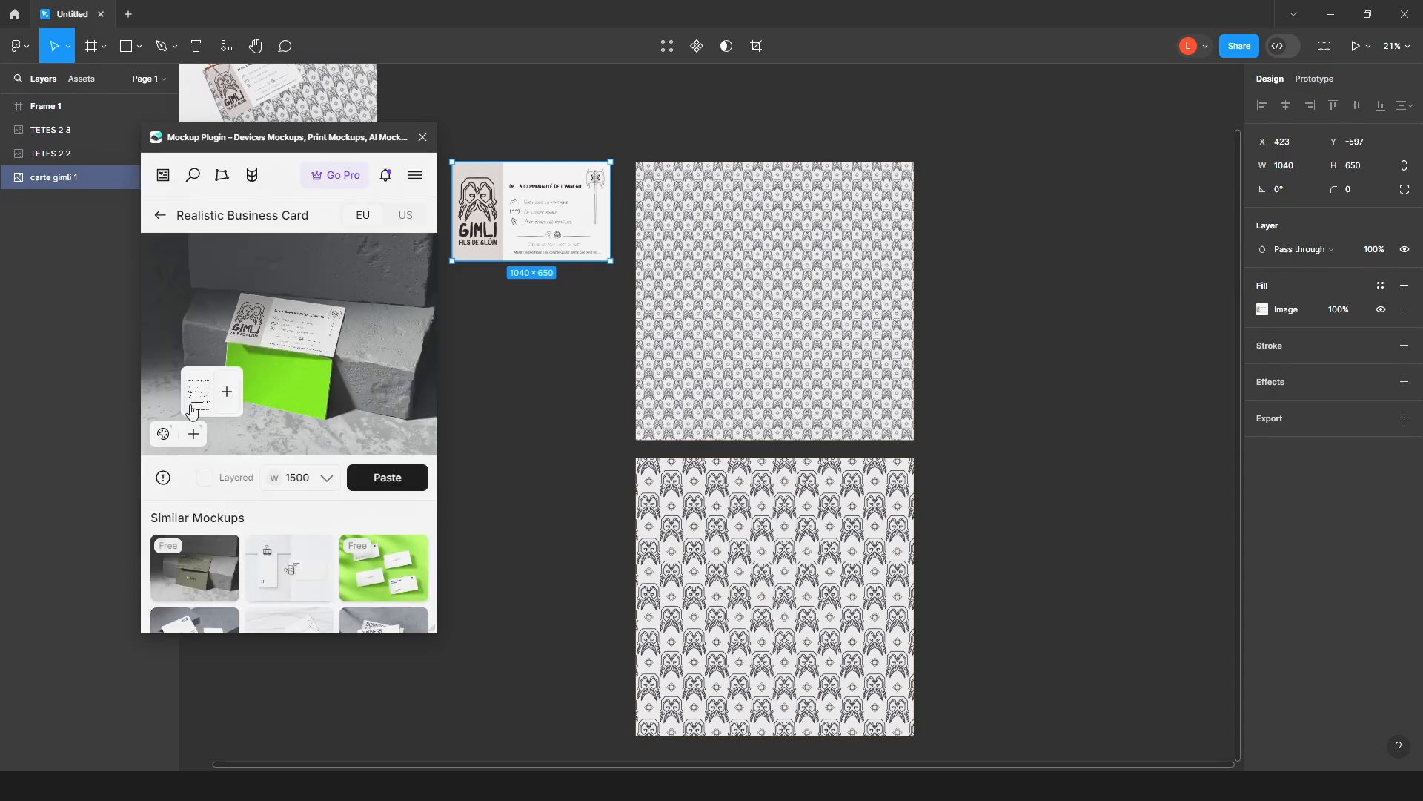
pyautogui.click(176, 420)
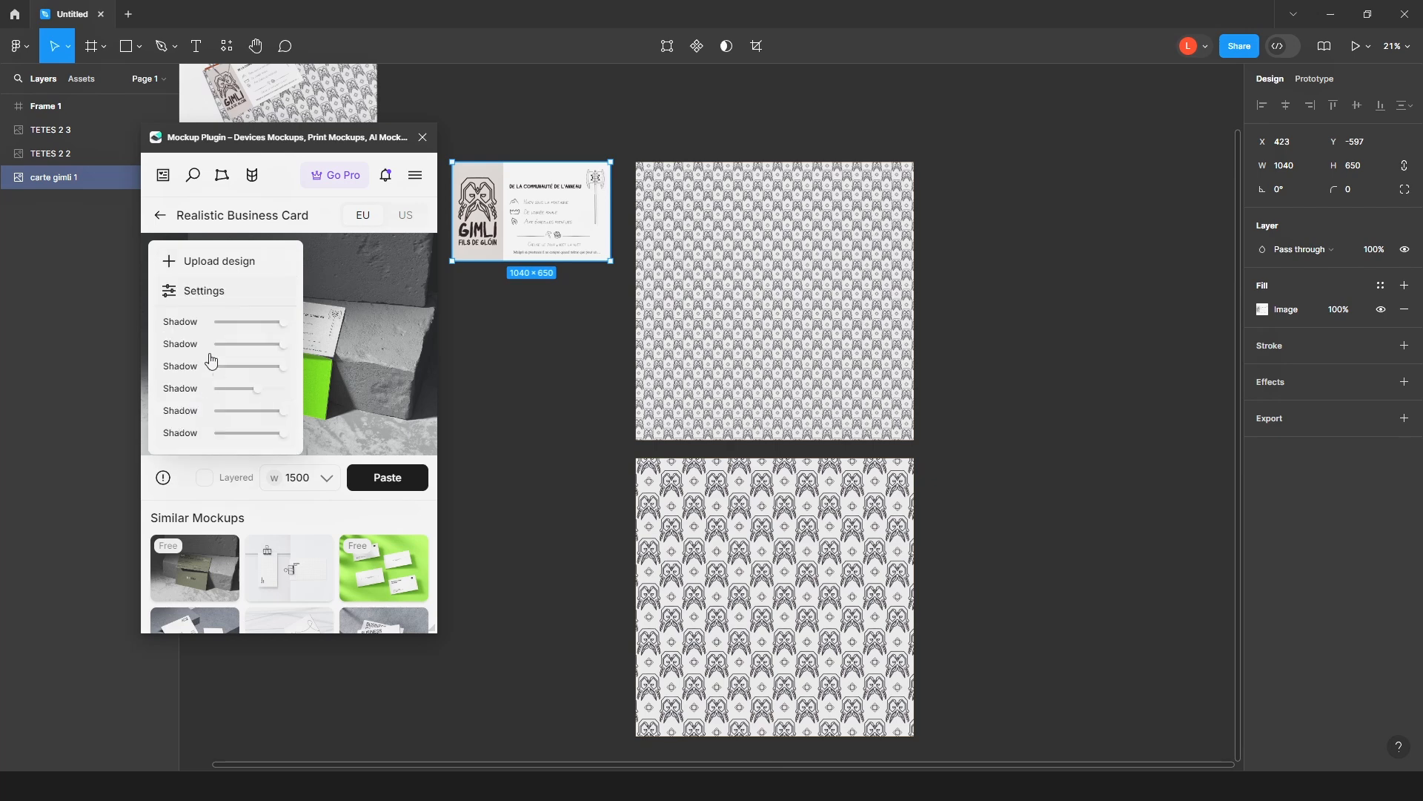
pyautogui.click(257, 322)
pyautogui.moveTo(263, 324)
pyautogui.mouseDown()
pyautogui.moveTo(284, 326)
pyautogui.moveTo(247, 349)
pyautogui.moveTo(277, 354)
pyautogui.mouseUp()
# Fill the mockup's lower green card with the larger-scale Gimli head pattern
pyautogui.click(338, 397)
pyautogui.click(299, 450)
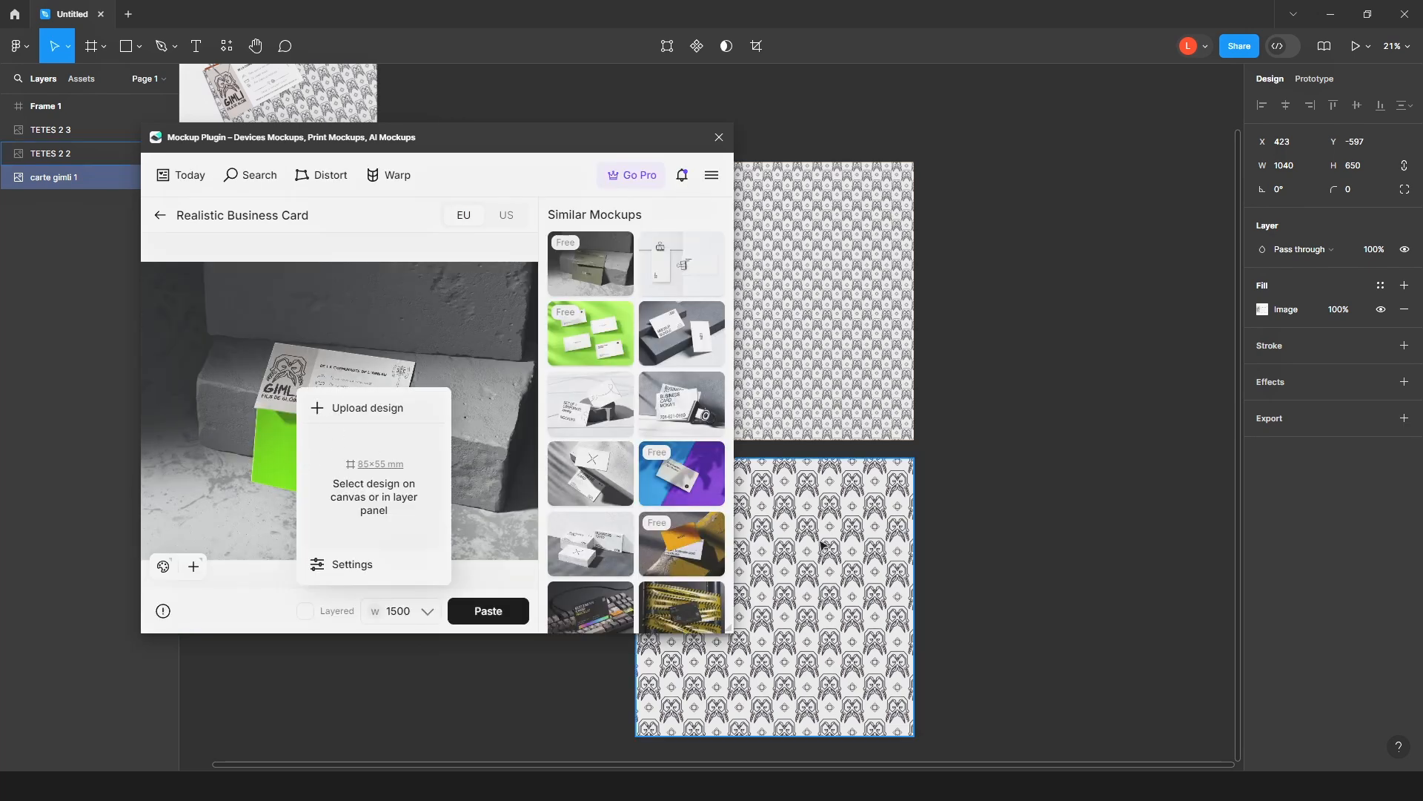
pyautogui.click(818, 402)
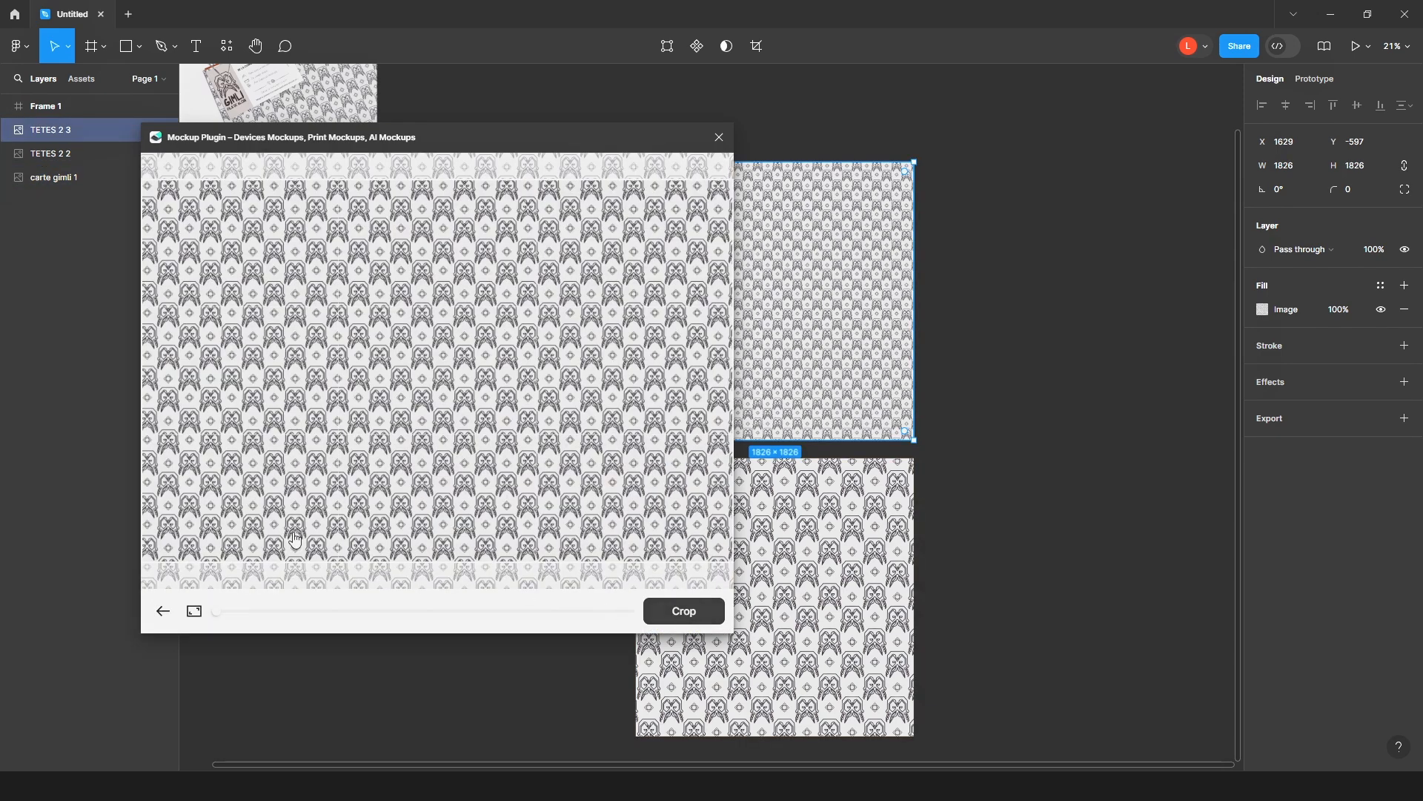
pyautogui.click(353, 483)
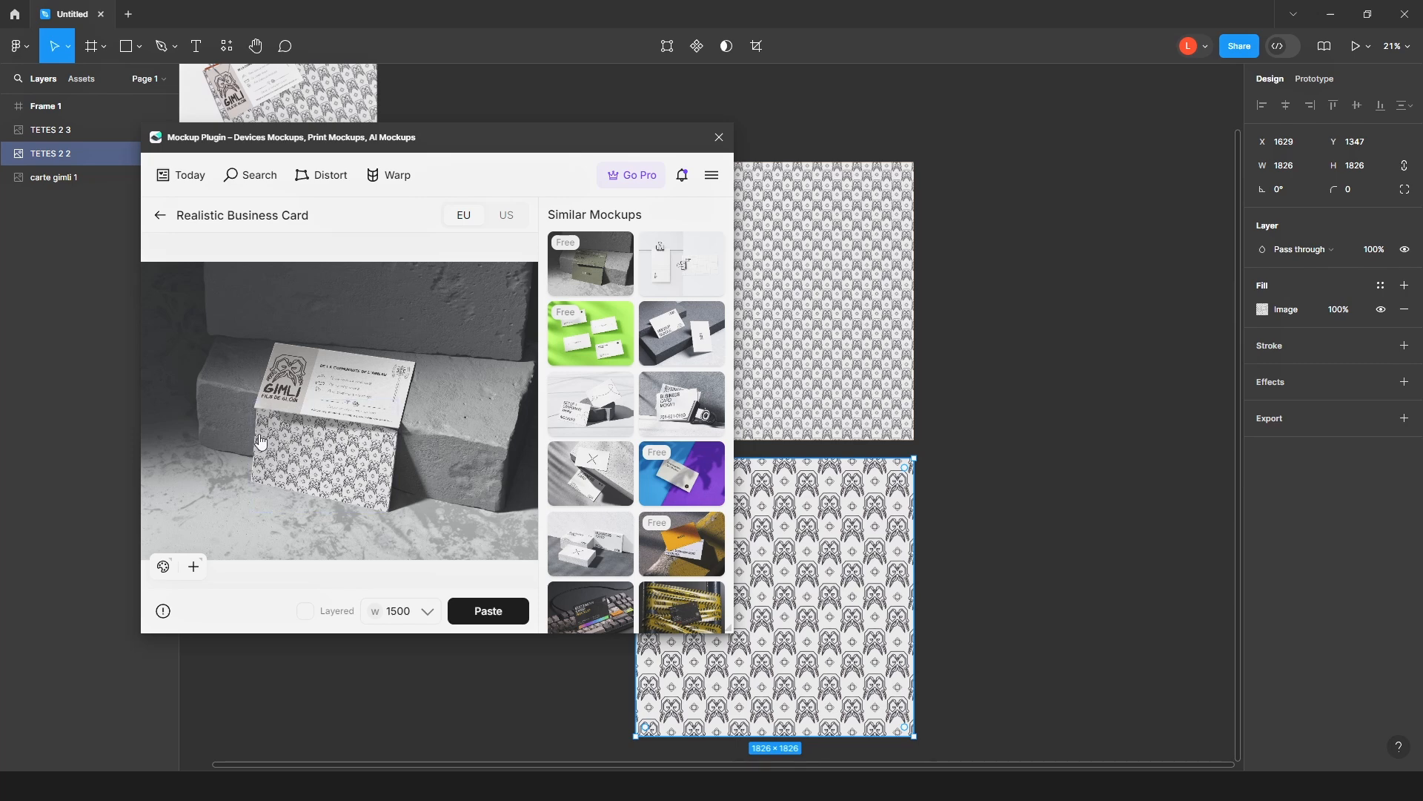
# Set the mockup's first colour to dark red, RGB 129, 54, 54, and choose a shade for its second colour
pyautogui.click(163, 569)
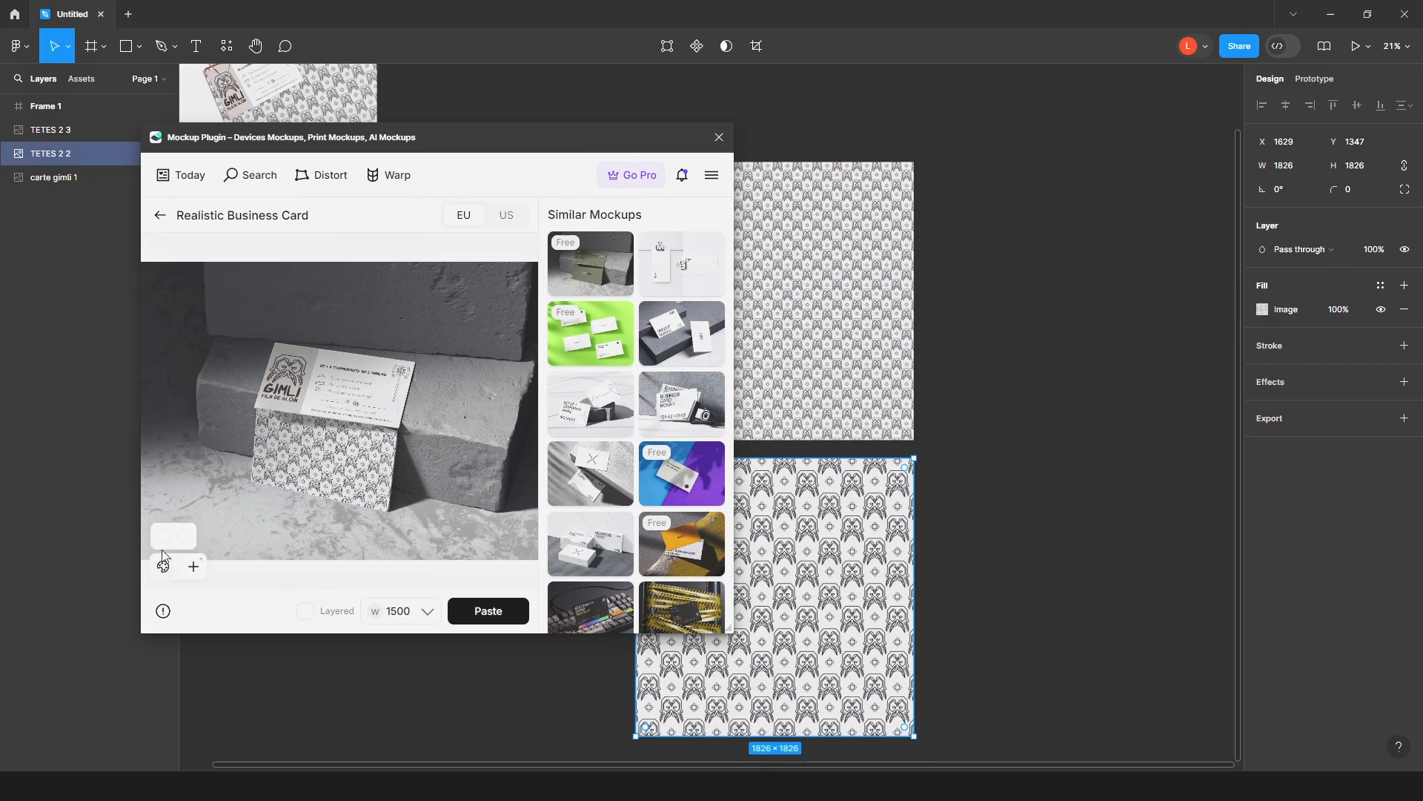
pyautogui.click(166, 538)
pyautogui.click(237, 214)
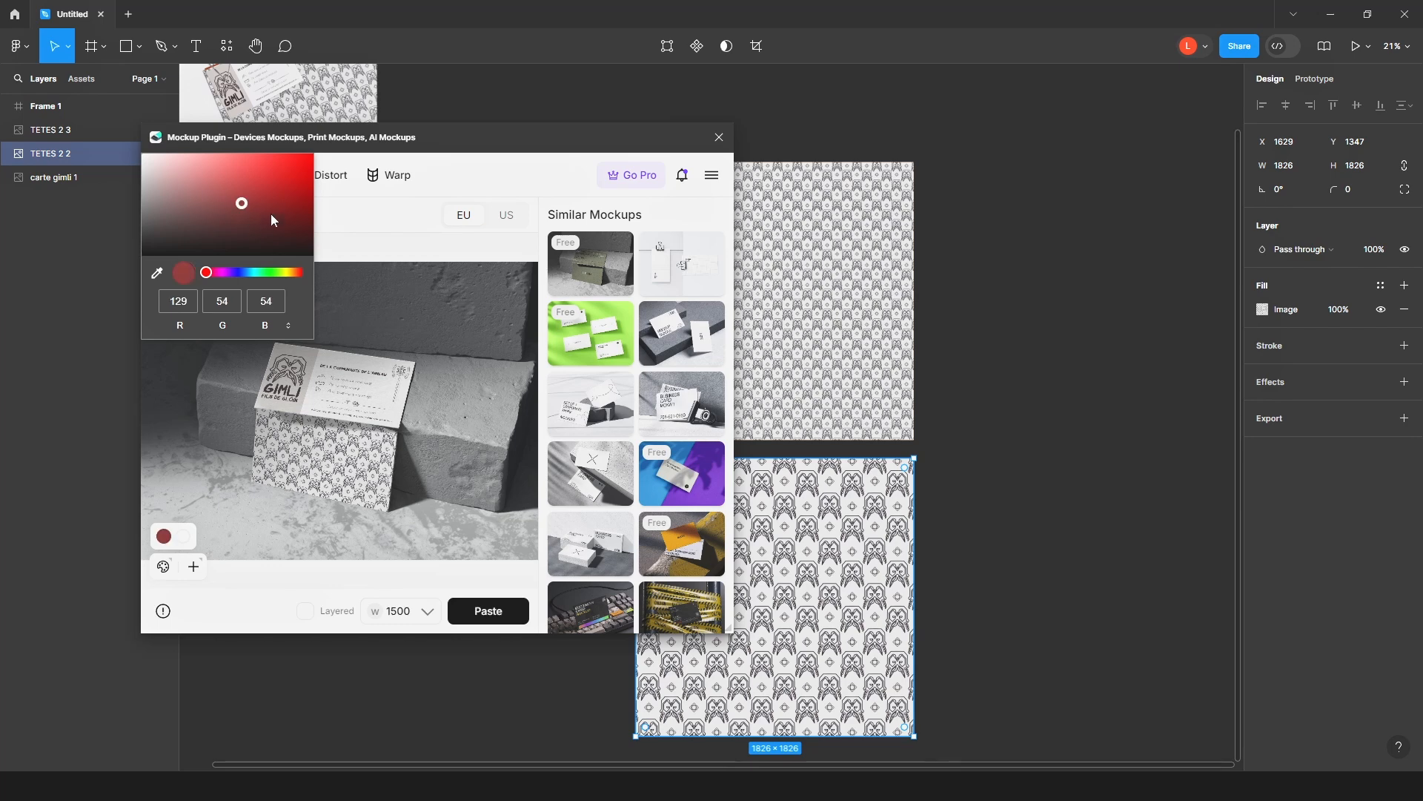
pyautogui.click(183, 536)
pyautogui.click(236, 206)
pyautogui.moveTo(233, 224)
pyautogui.mouseDown()
pyautogui.moveTo(202, 192)
pyautogui.moveTo(234, 189)
pyautogui.mouseUp()
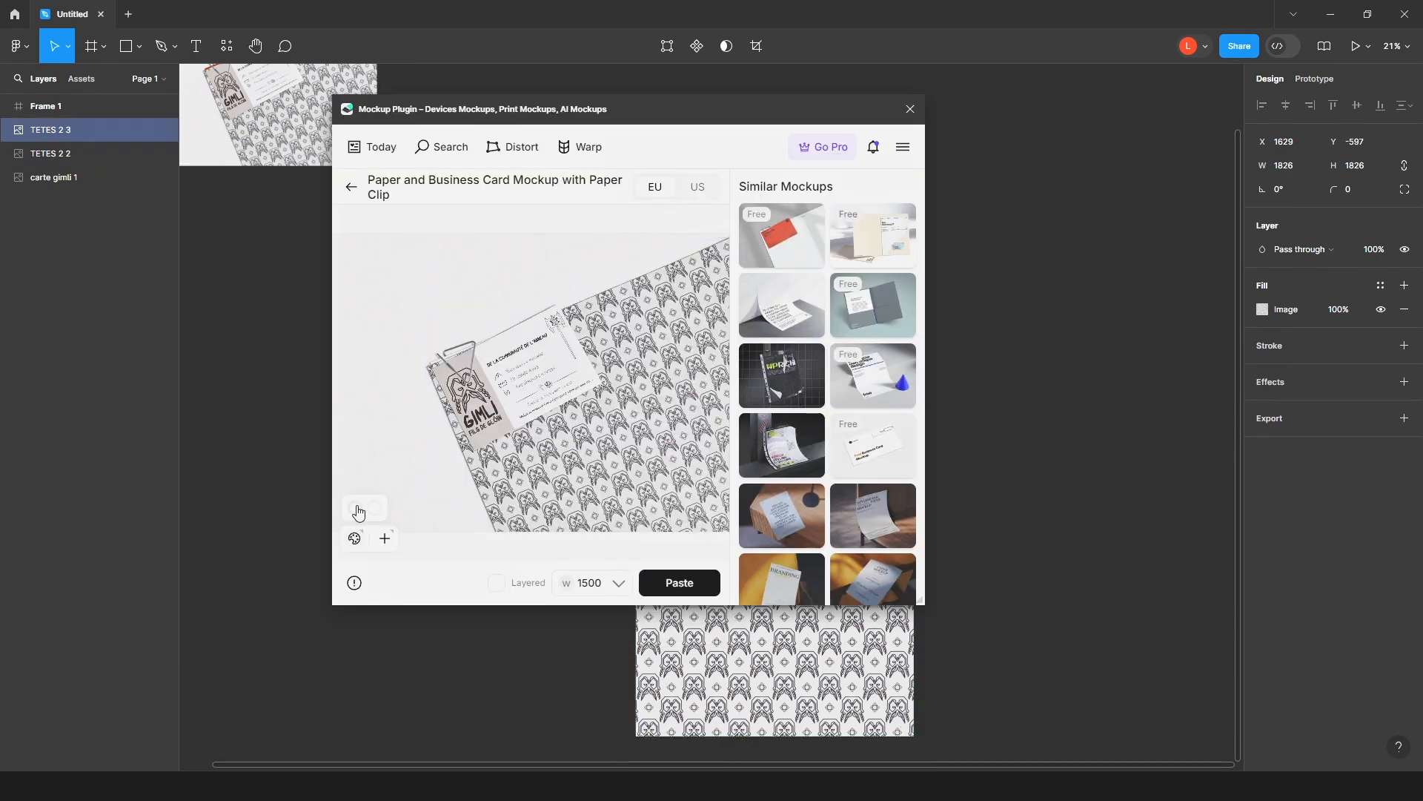
# Give the Paper and Business Card Mockup with Paper Clip a rust-red accent colour and paste it at 1500 px width
pyautogui.click(376, 509)
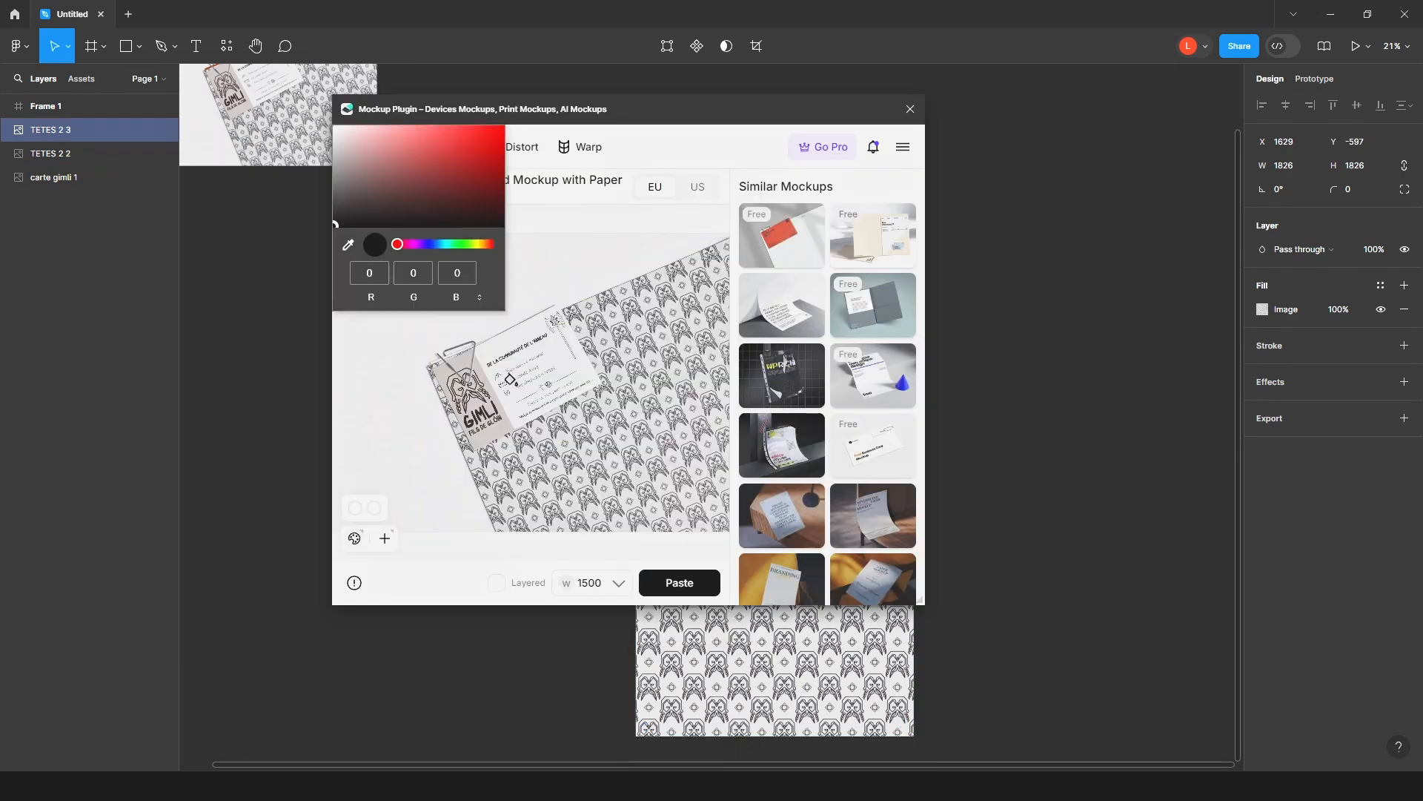
pyautogui.click(452, 352)
pyautogui.click(683, 586)
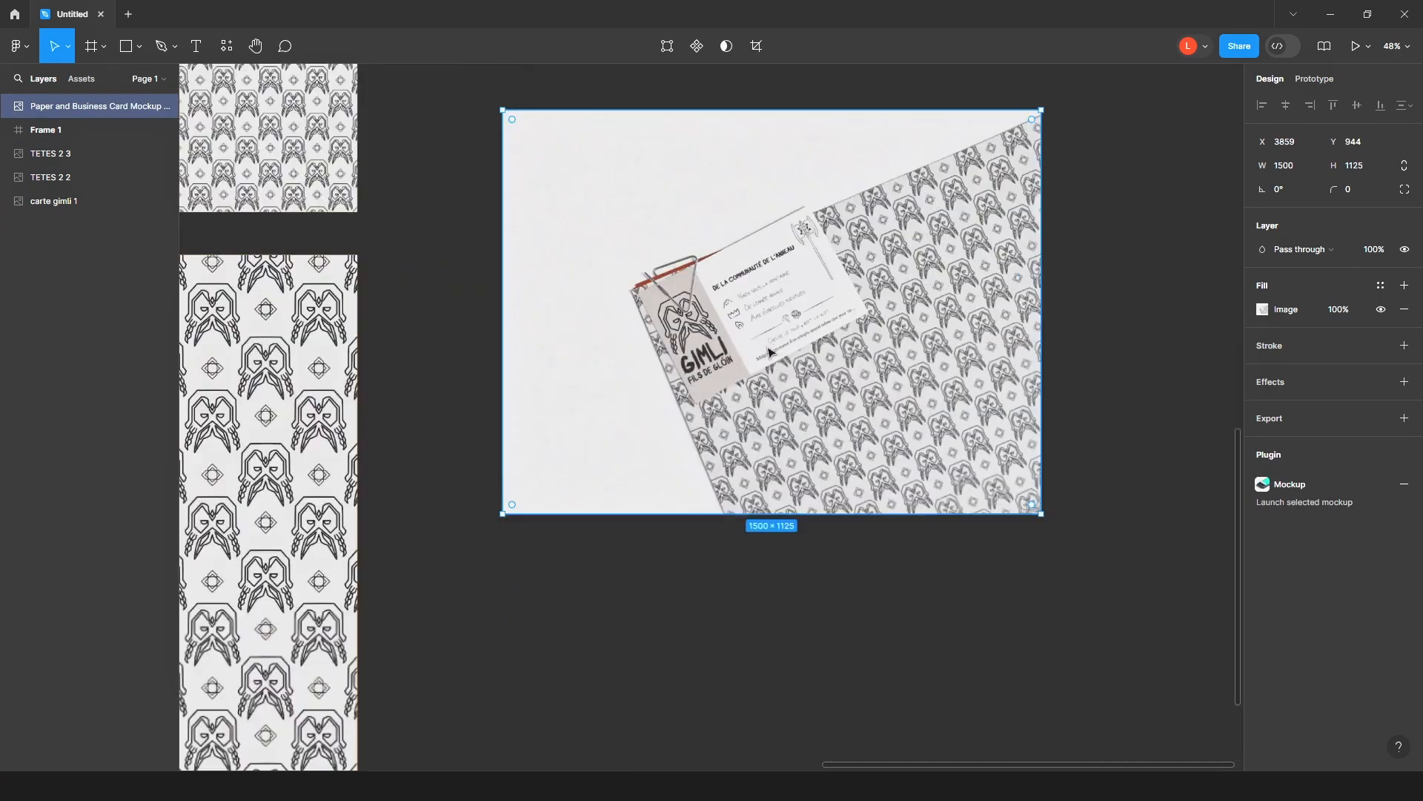
# Bring the patterns and pasted mockup into view and open the plugin choices from the empty canvas
pyautogui.scroll(-5, 493, 366)
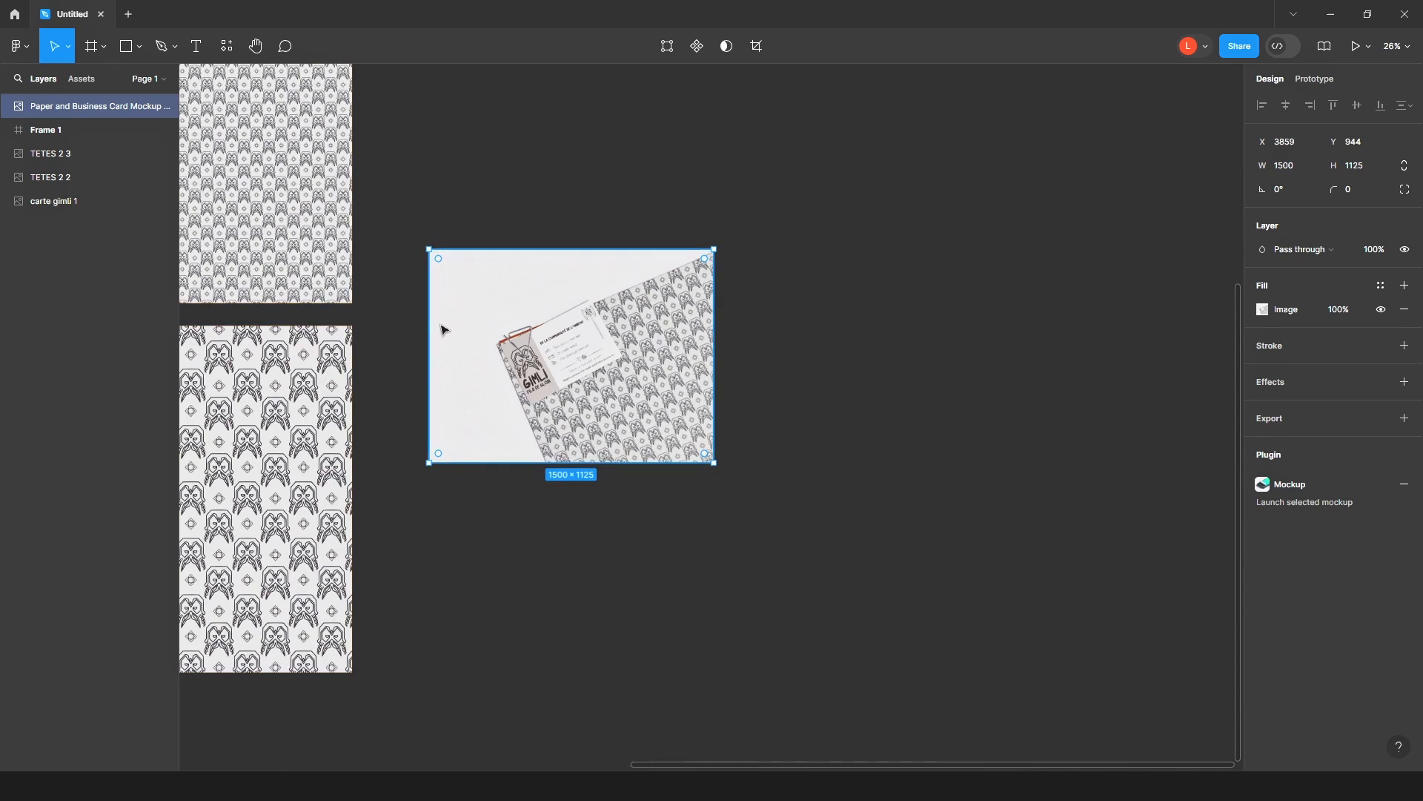
pyautogui.moveTo(442, 330); pyautogui.dragTo(834, 390)
pyautogui.rightClick(302, 281)
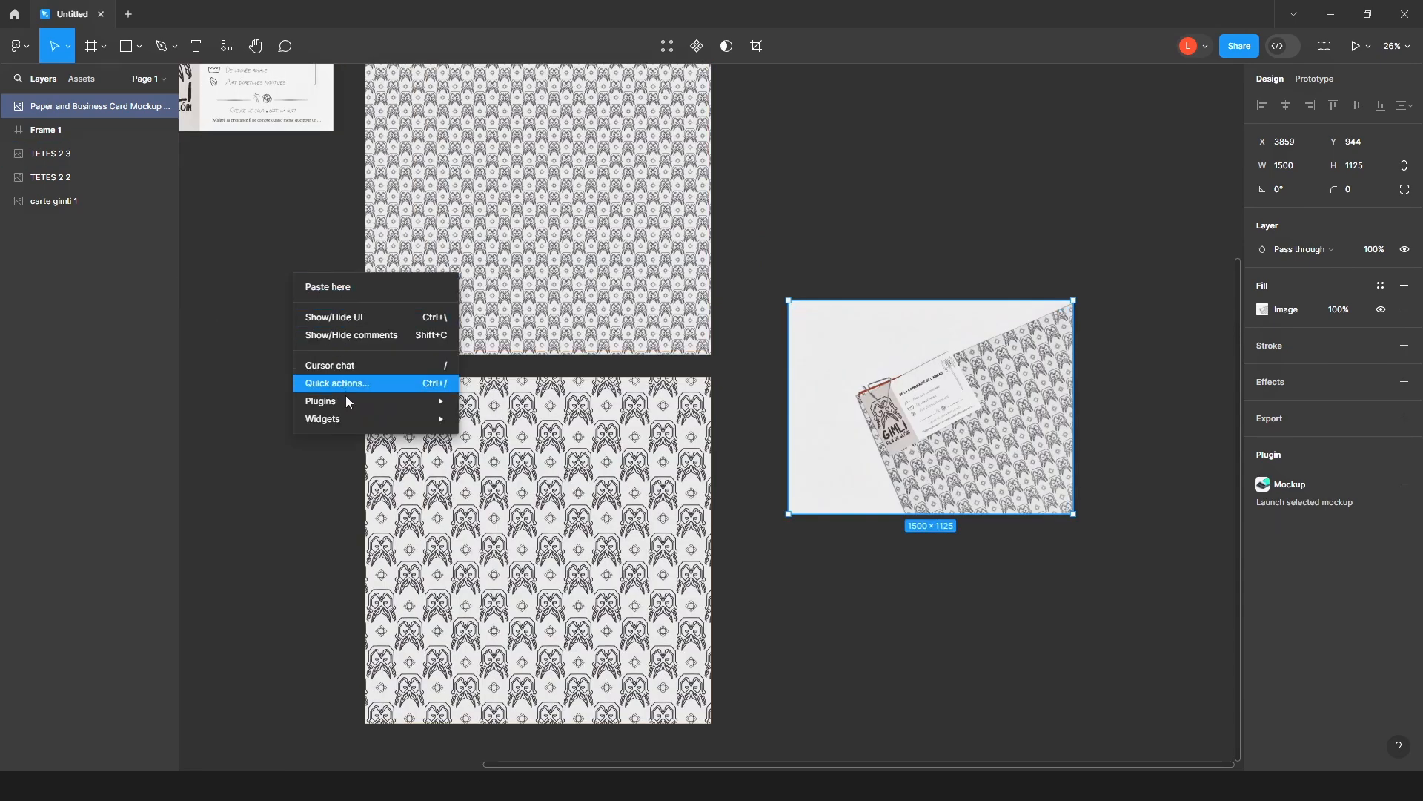
pyautogui.moveTo(349, 402)
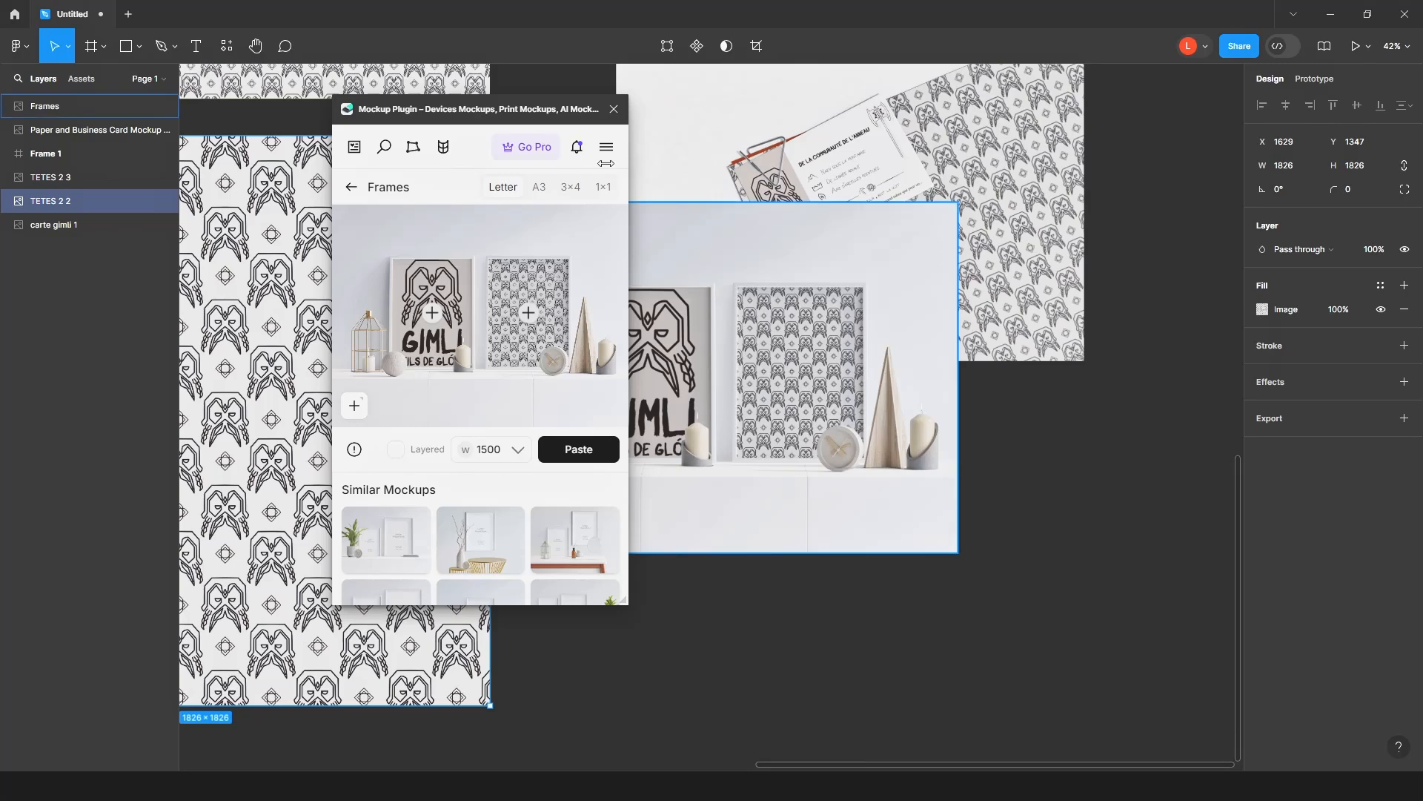
# Move the plugin window aside and place the Frames poster mockup directly below the paper-clip mockup
pyautogui.moveTo(574, 110); pyautogui.dragTo(322, 149)
pyautogui.moveTo(732, 405); pyautogui.dragTo(857, 577)
pyautogui.moveTo(858, 577); pyautogui.dragTo(650, 311)
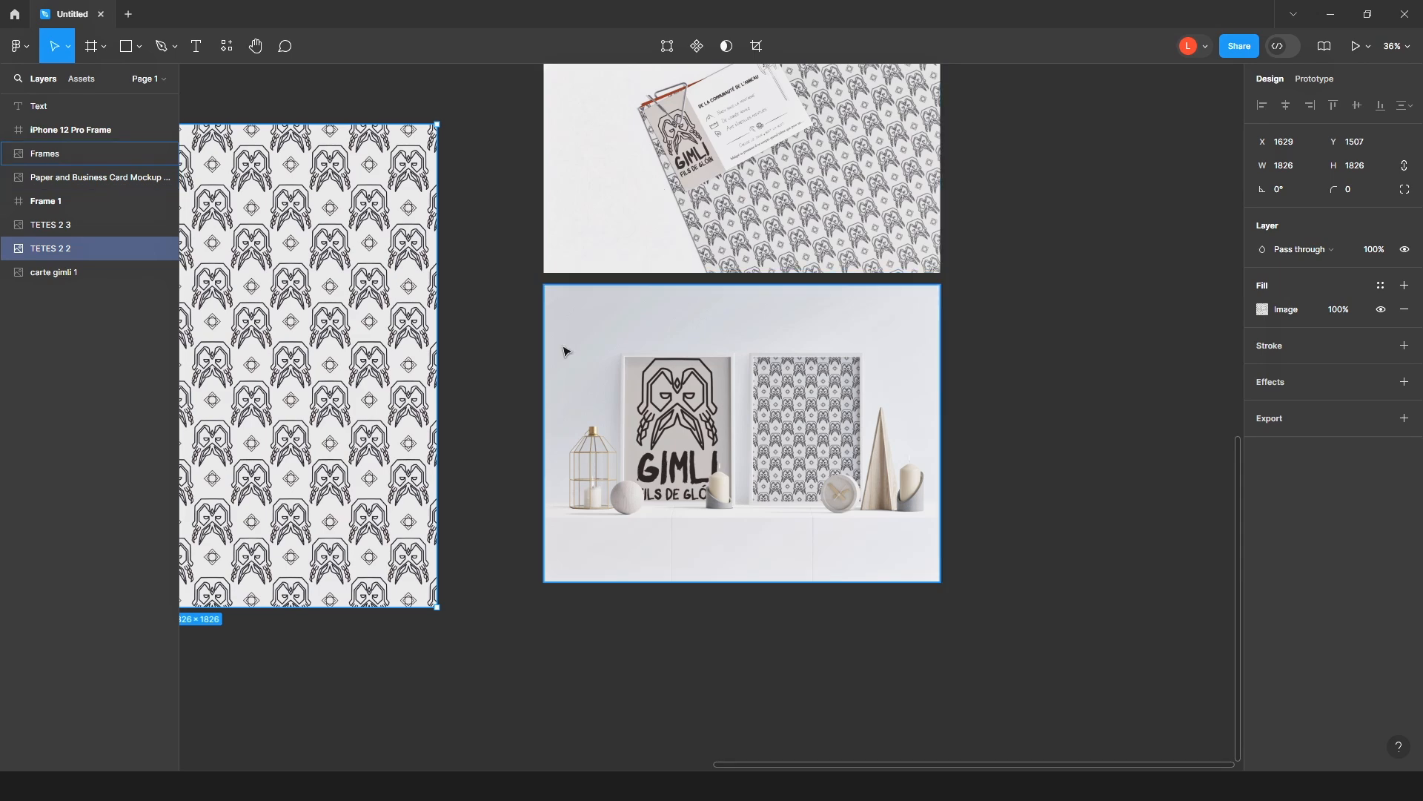
pyautogui.scroll(-3, 526, 359)
pyautogui.moveTo(518, 365); pyautogui.dragTo(771, 498)
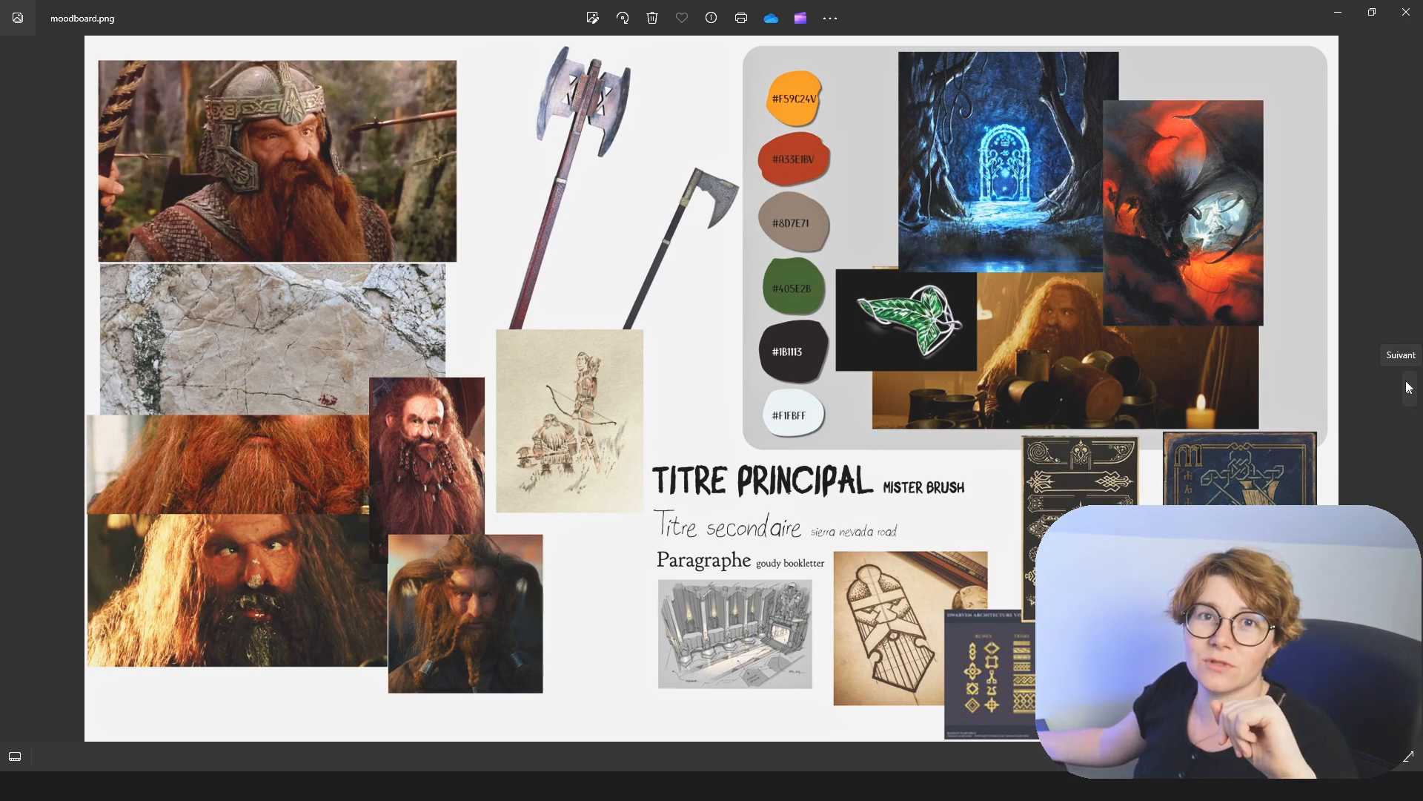
# Switch from the moodboard to presentation.png in the image viewer and examine its mountain cover and logo variations
pyautogui.click(1408, 386)
pyautogui.scroll(5, 1409, 386)
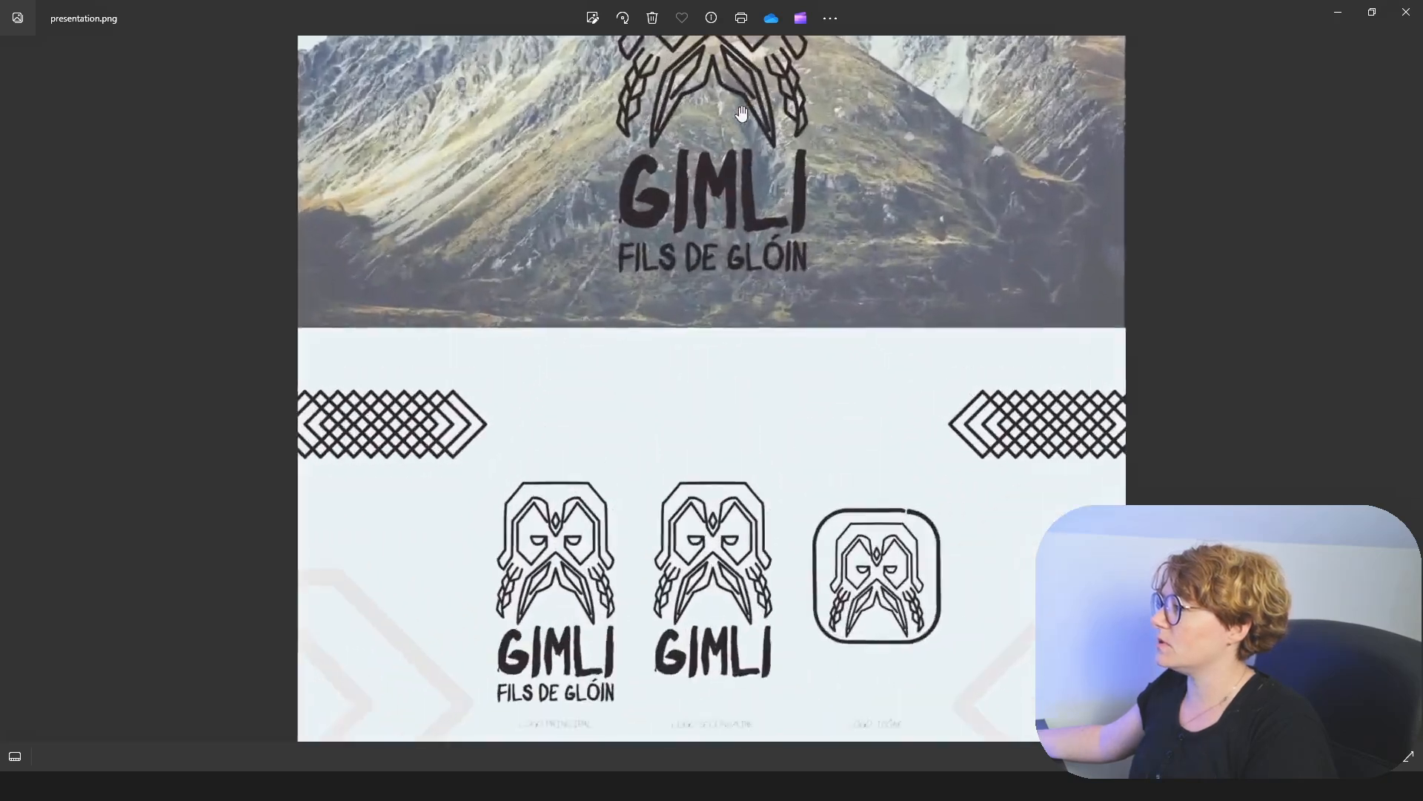
pyautogui.scroll(5, 741, 113)
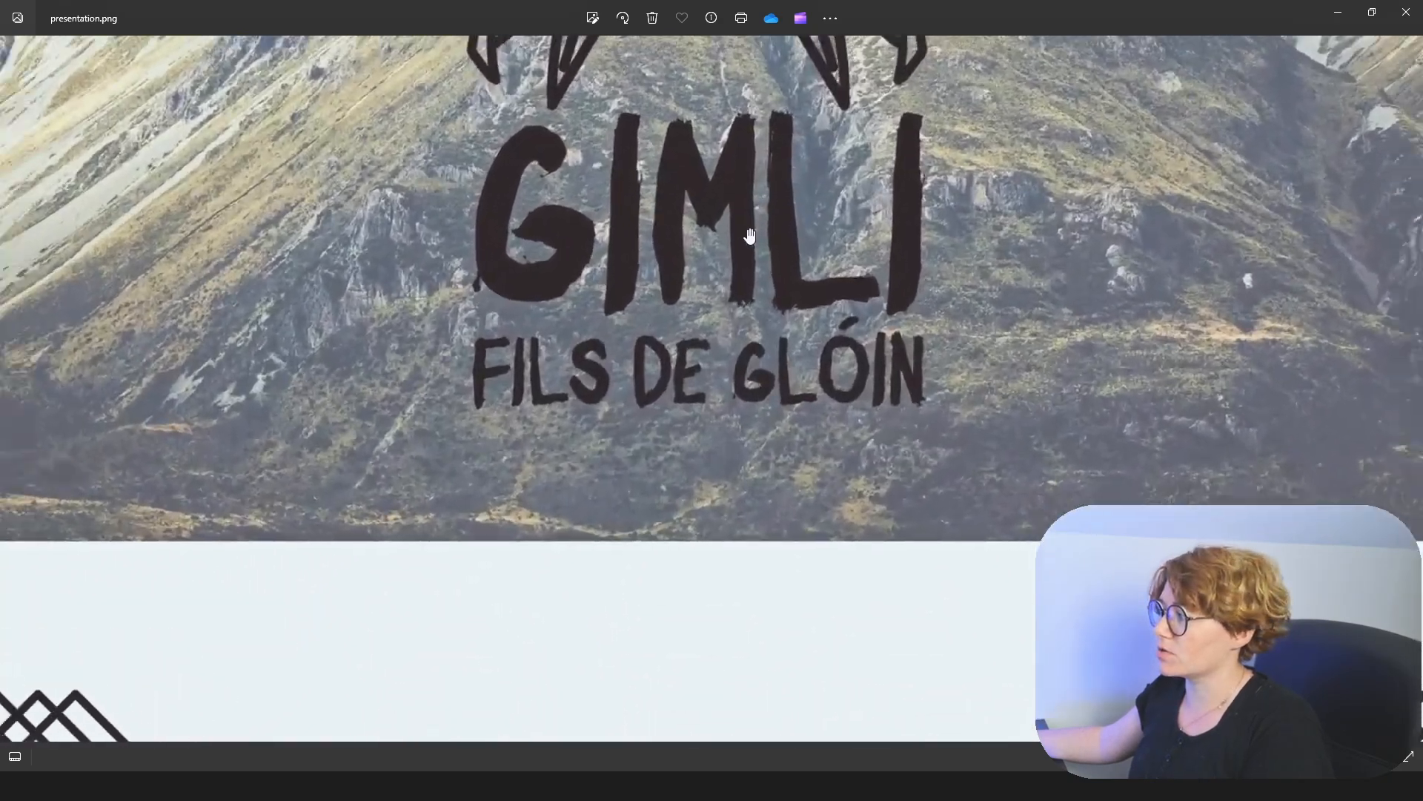
pyautogui.scroll(-5, 751, 236)
pyautogui.scroll(1, 1015, 174)
pyautogui.moveTo(1016, 162); pyautogui.dragTo(968, 465)
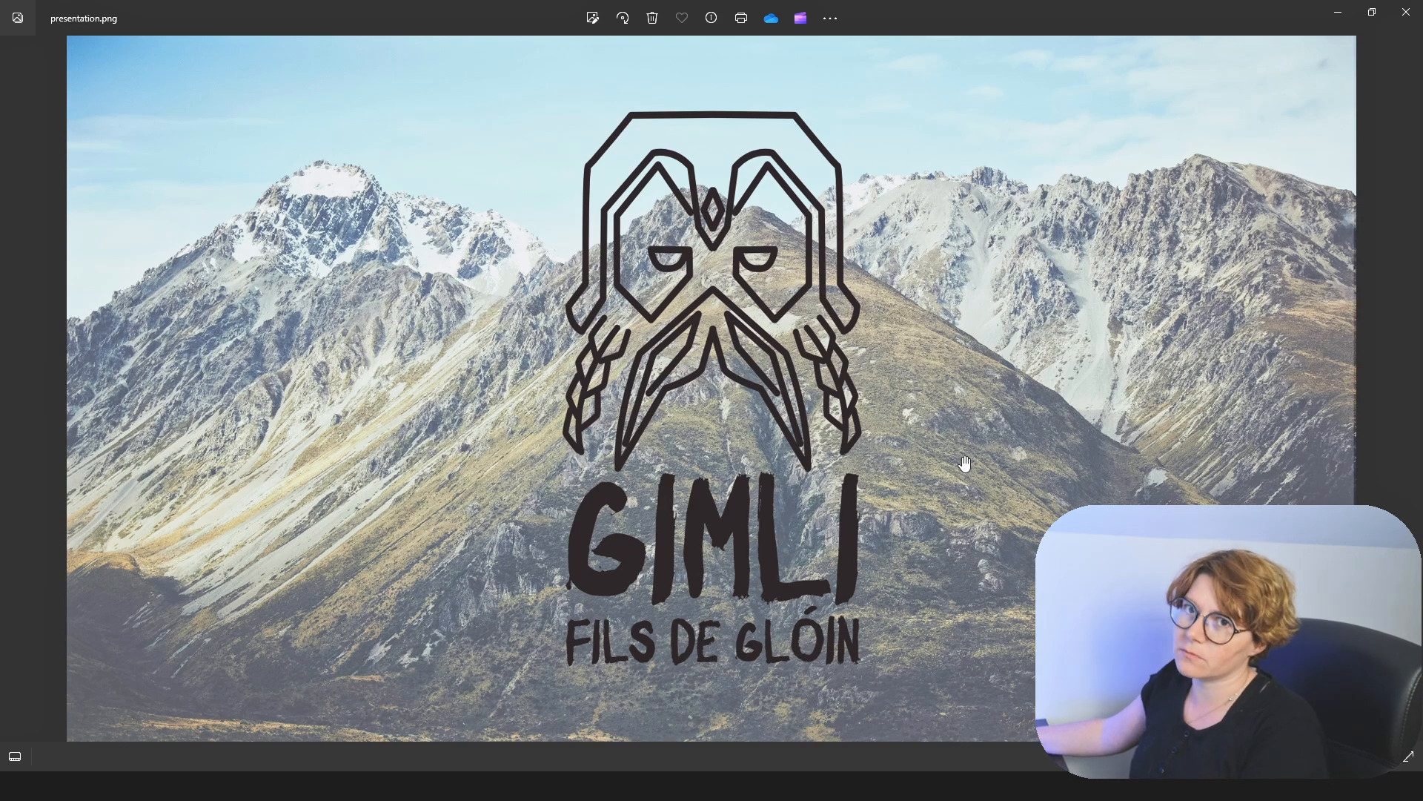
pyautogui.moveTo(1023, 635); pyautogui.dragTo(998, 259)
pyautogui.moveTo(1048, 470); pyautogui.dragTo(1044, 178)
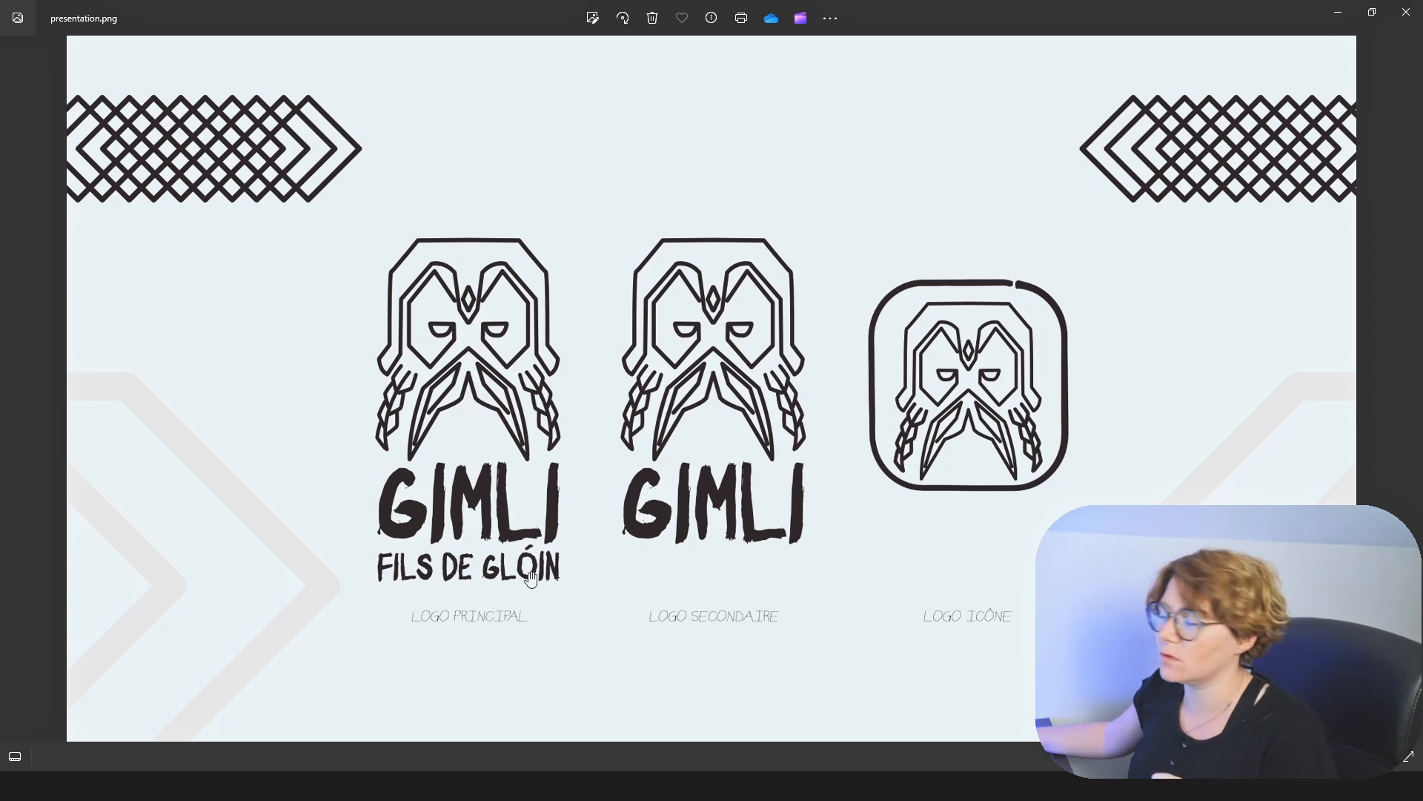
# Examine the logo labels, the four coloured icon logos and the axe motifs in the presentation
pyautogui.scroll(-4, 878, 585)
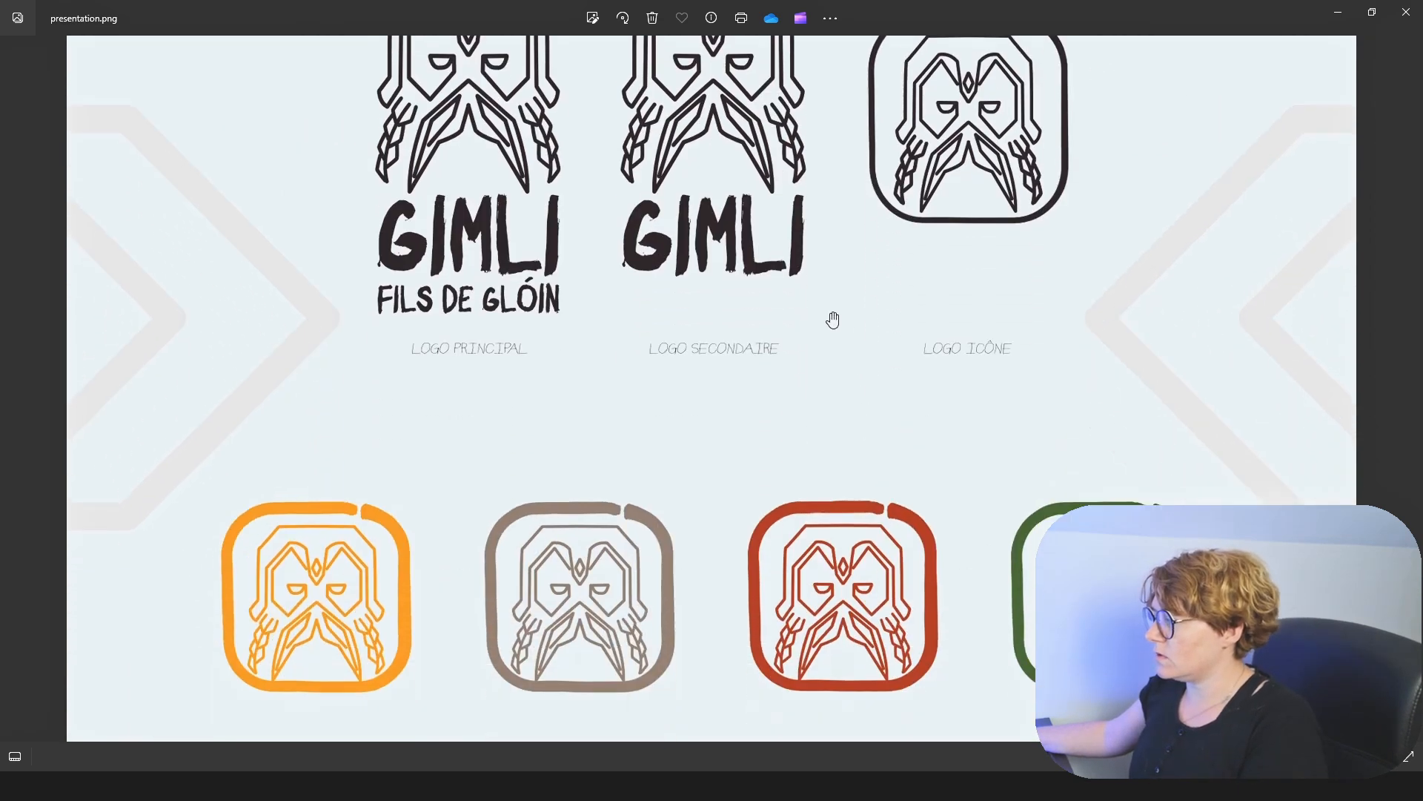
pyautogui.scroll(-1, 832, 430)
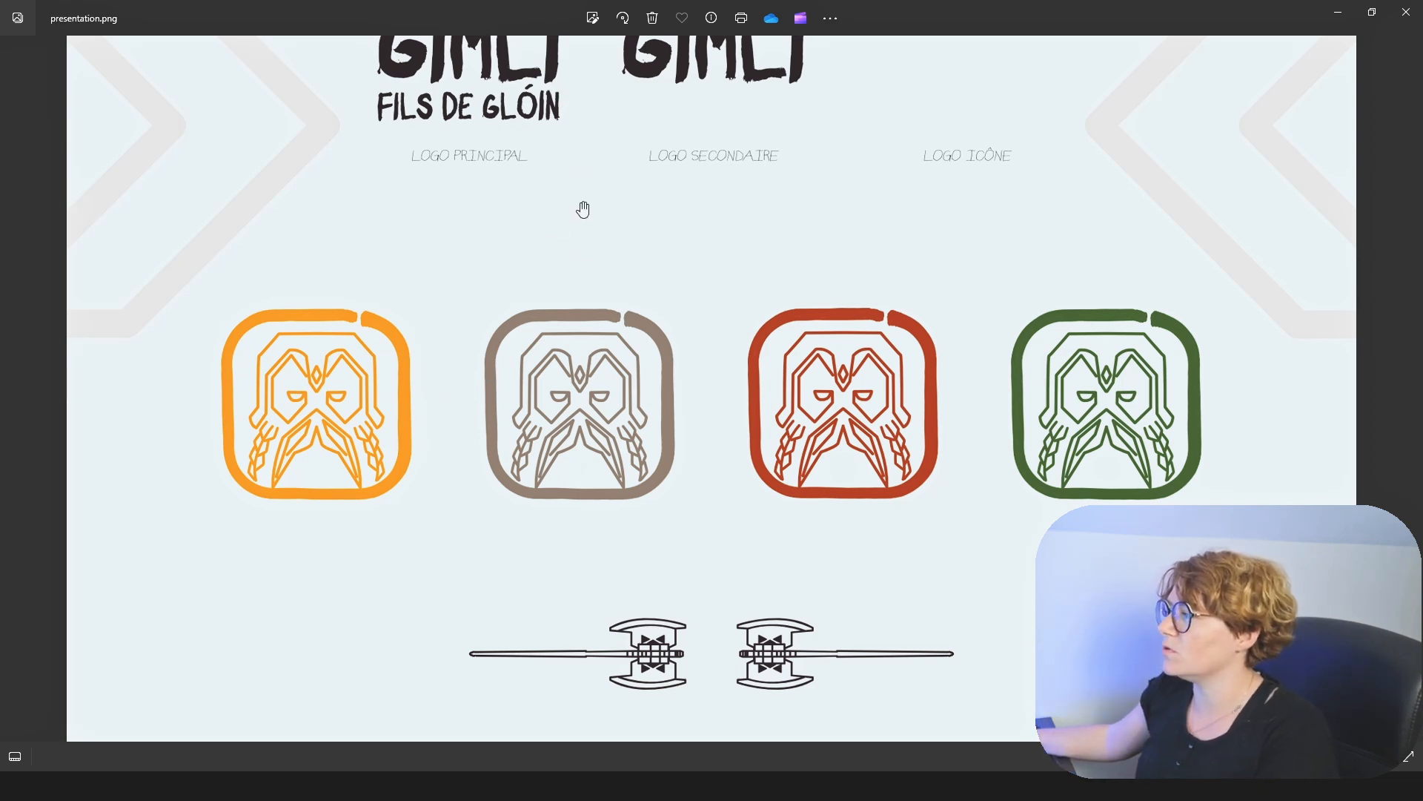
pyautogui.scroll(-3, 756, 492)
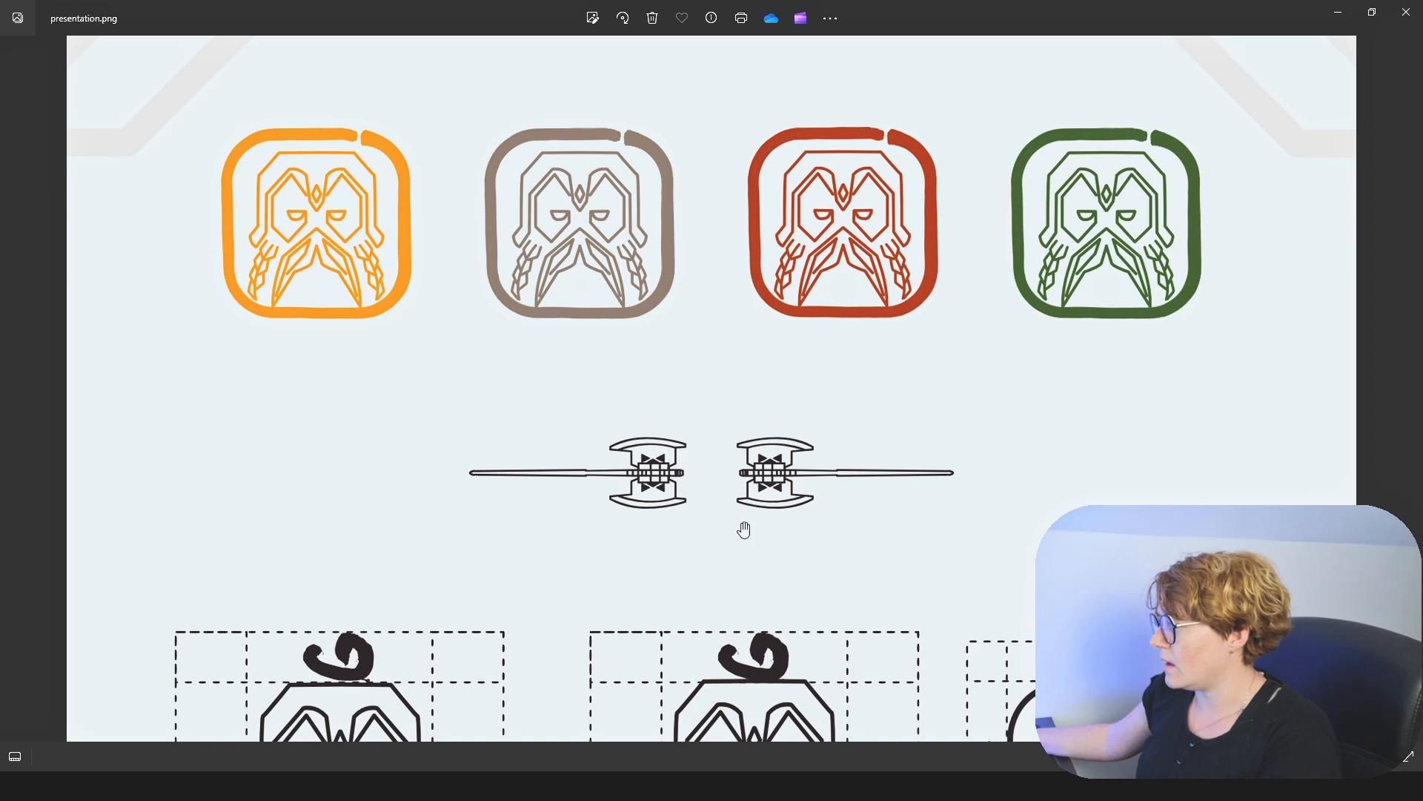
pyautogui.scroll(-3, 934, 460)
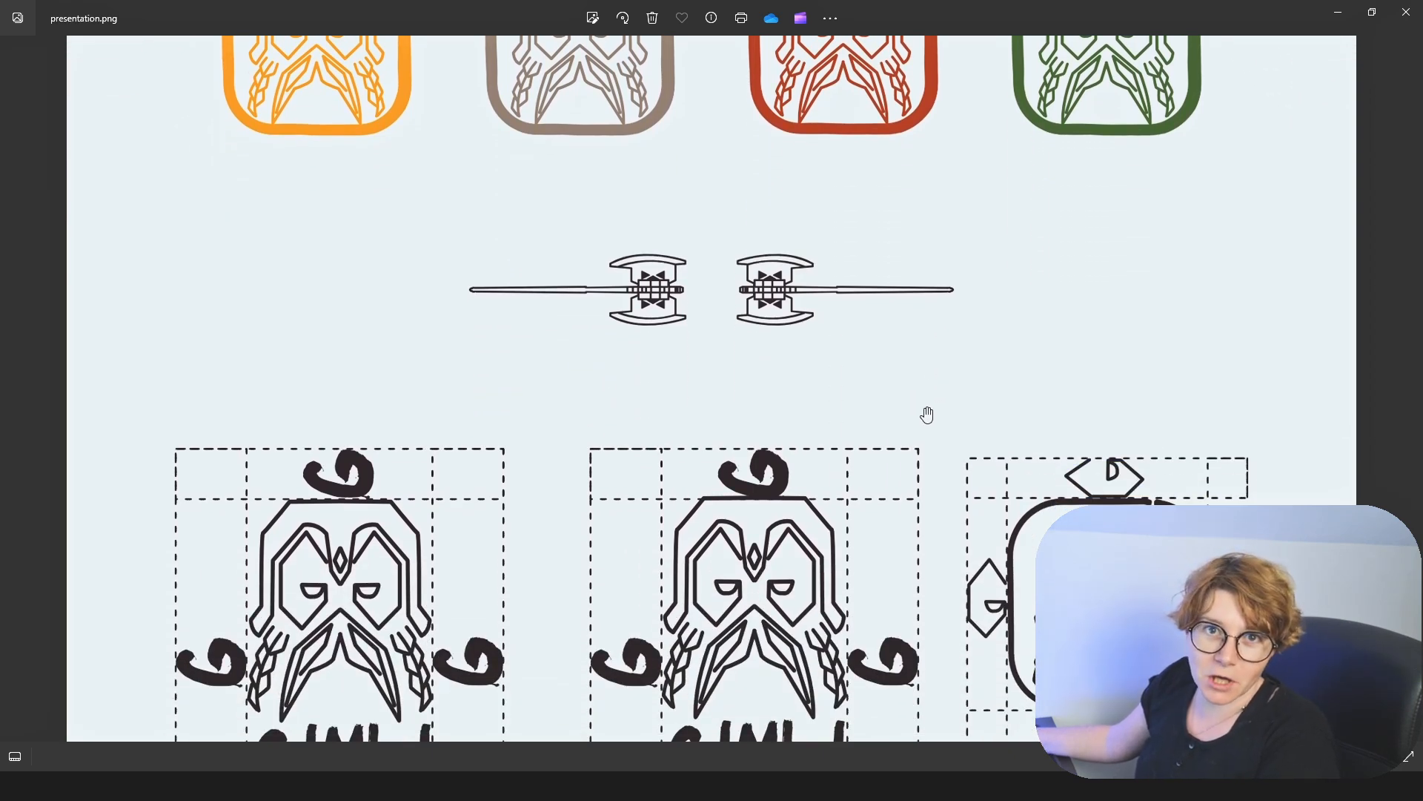
pyautogui.moveTo(954, 407); pyautogui.dragTo(949, 202)
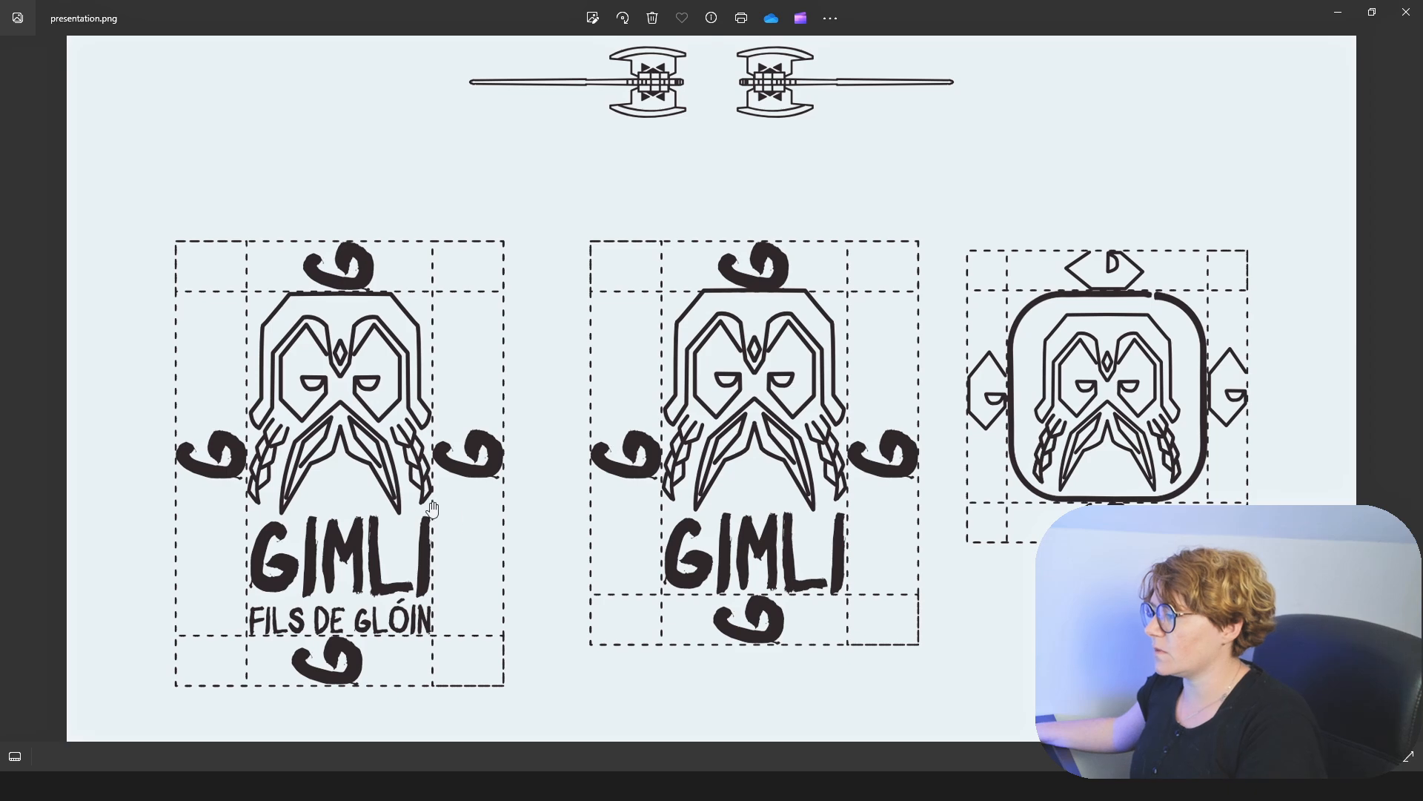
# Examine the logo clear-space diagrams, the lattice motifs and the colour palette in the presentation
pyautogui.scroll(-1, 521, 513)
pyautogui.scroll(-6, 522, 513)
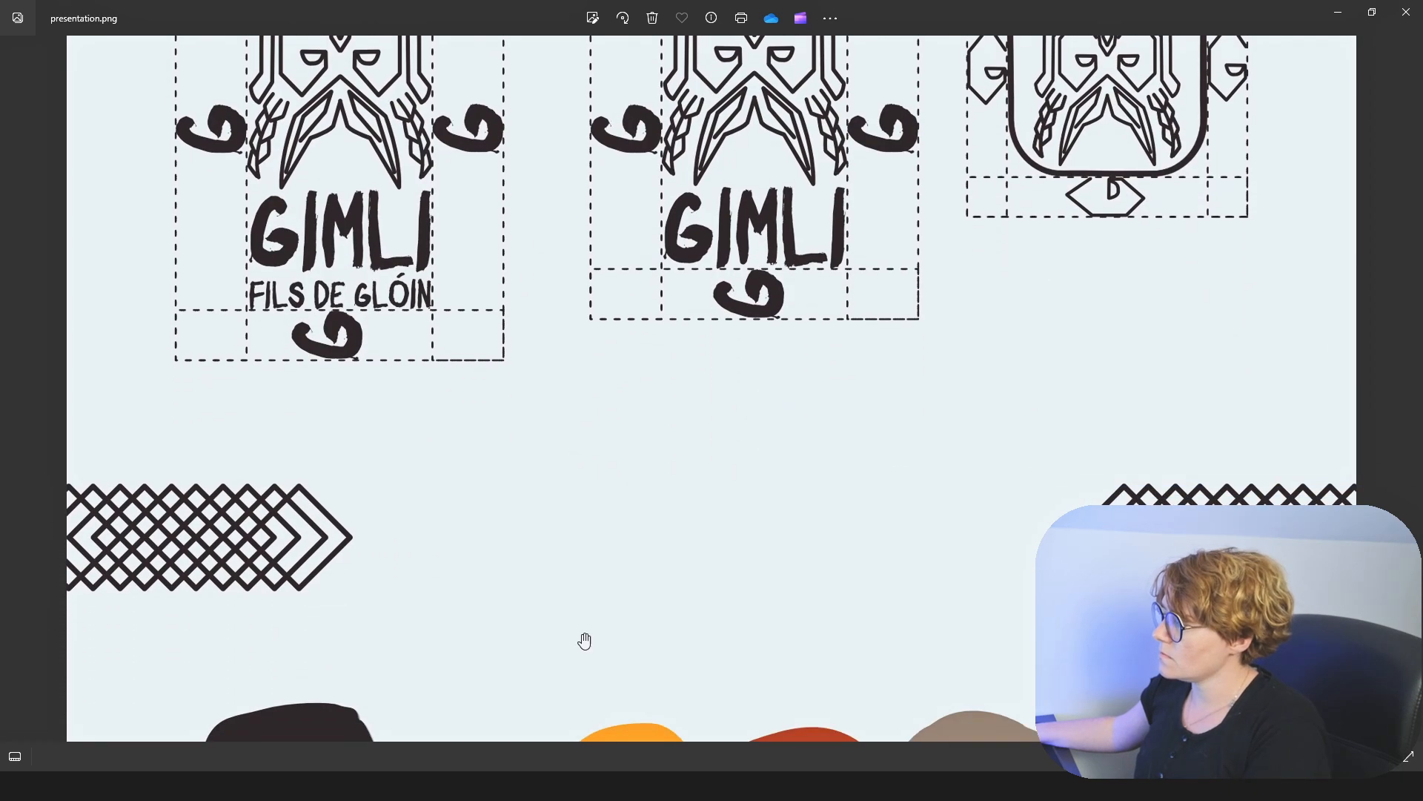
pyautogui.moveTo(598, 464); pyautogui.dragTo(597, 427)
pyautogui.moveTo(559, 658); pyautogui.dragTo(580, 402)
pyautogui.scroll(-3, 757, 625)
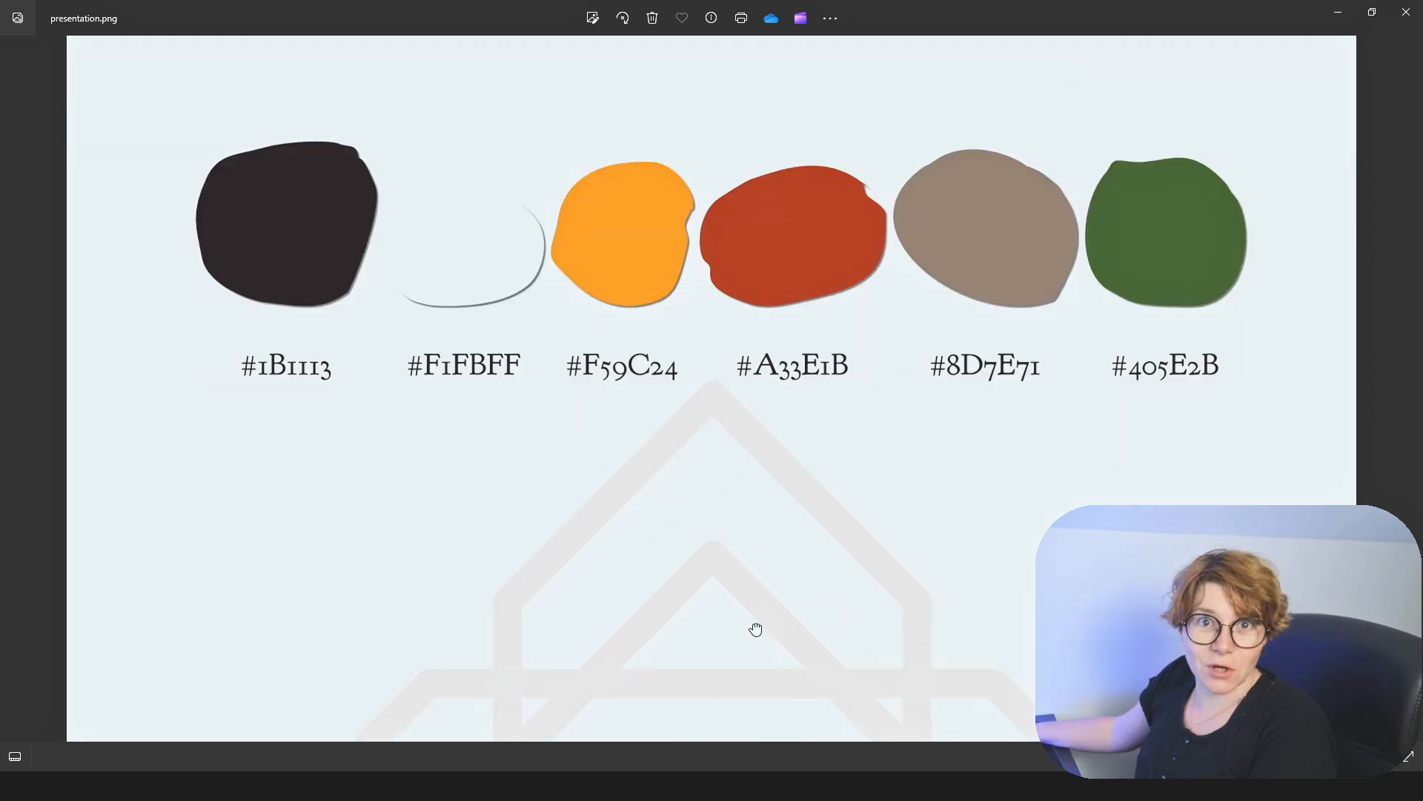
# Examine the three typeface samples and the red-orange ring illustration in the presentation
pyautogui.scroll(-4, 758, 598)
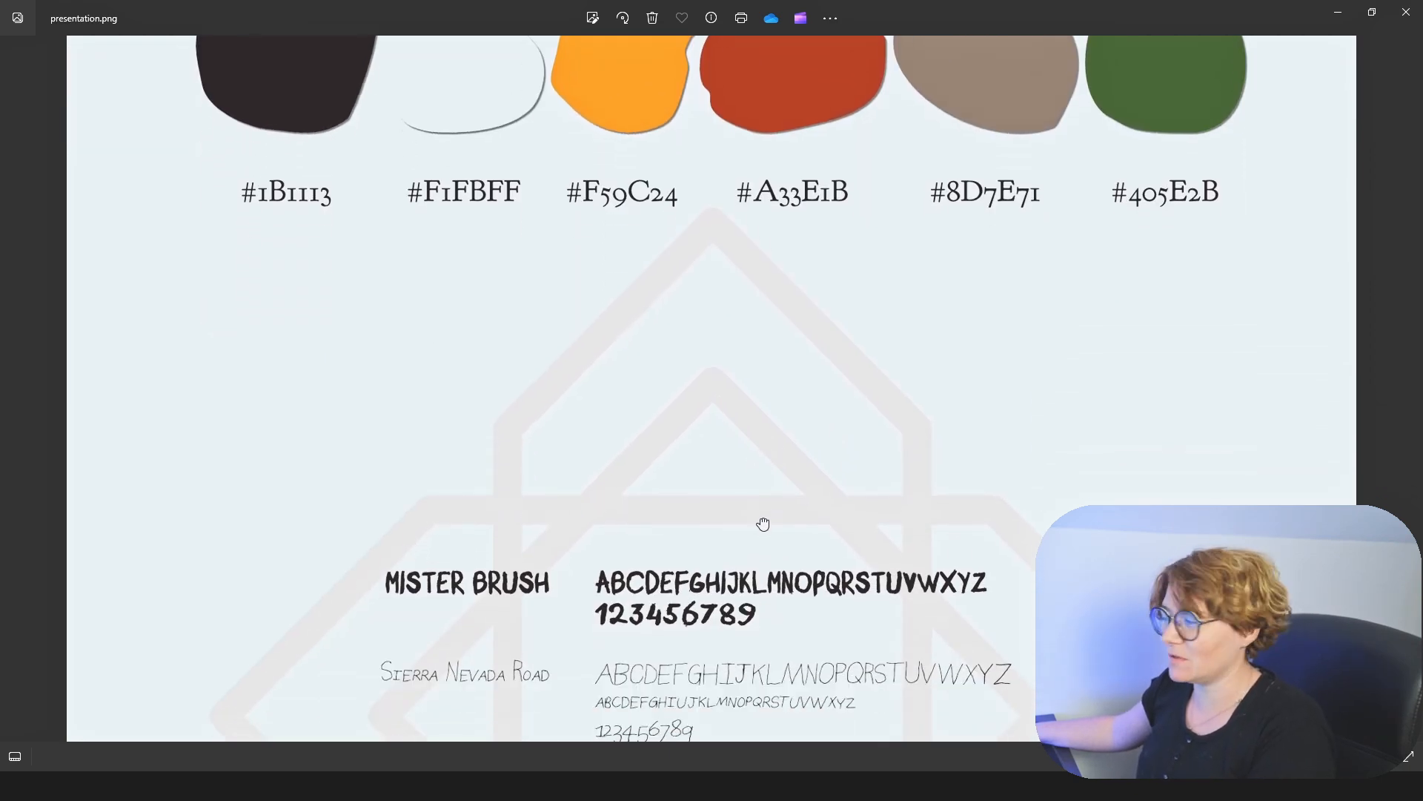
pyautogui.moveTo(791, 486); pyautogui.dragTo(791, 462)
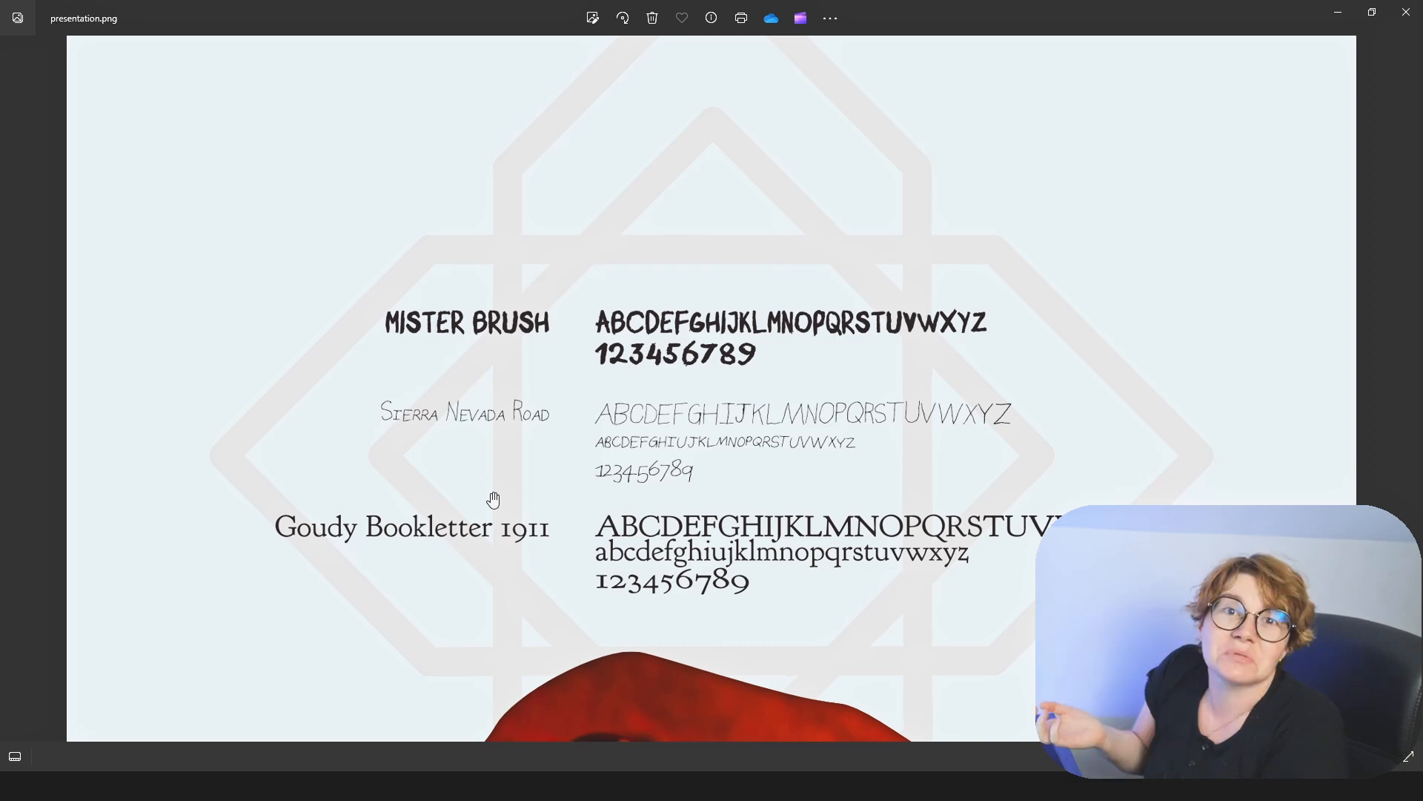
pyautogui.moveTo(550, 501); pyautogui.dragTo(571, 305)
pyautogui.moveTo(565, 567); pyautogui.dragTo(589, 384)
pyautogui.moveTo(595, 570); pyautogui.dragTo(599, 356)
pyautogui.moveTo(749, 657); pyautogui.dragTo(745, 370)
pyautogui.moveTo(737, 546); pyautogui.dragTo(738, 457)
pyautogui.moveTo(755, 623); pyautogui.dragTo(762, 432)
pyautogui.moveTo(801, 601); pyautogui.dragTo(807, 369)
pyautogui.moveTo(859, 562); pyautogui.dragTo(852, 442)
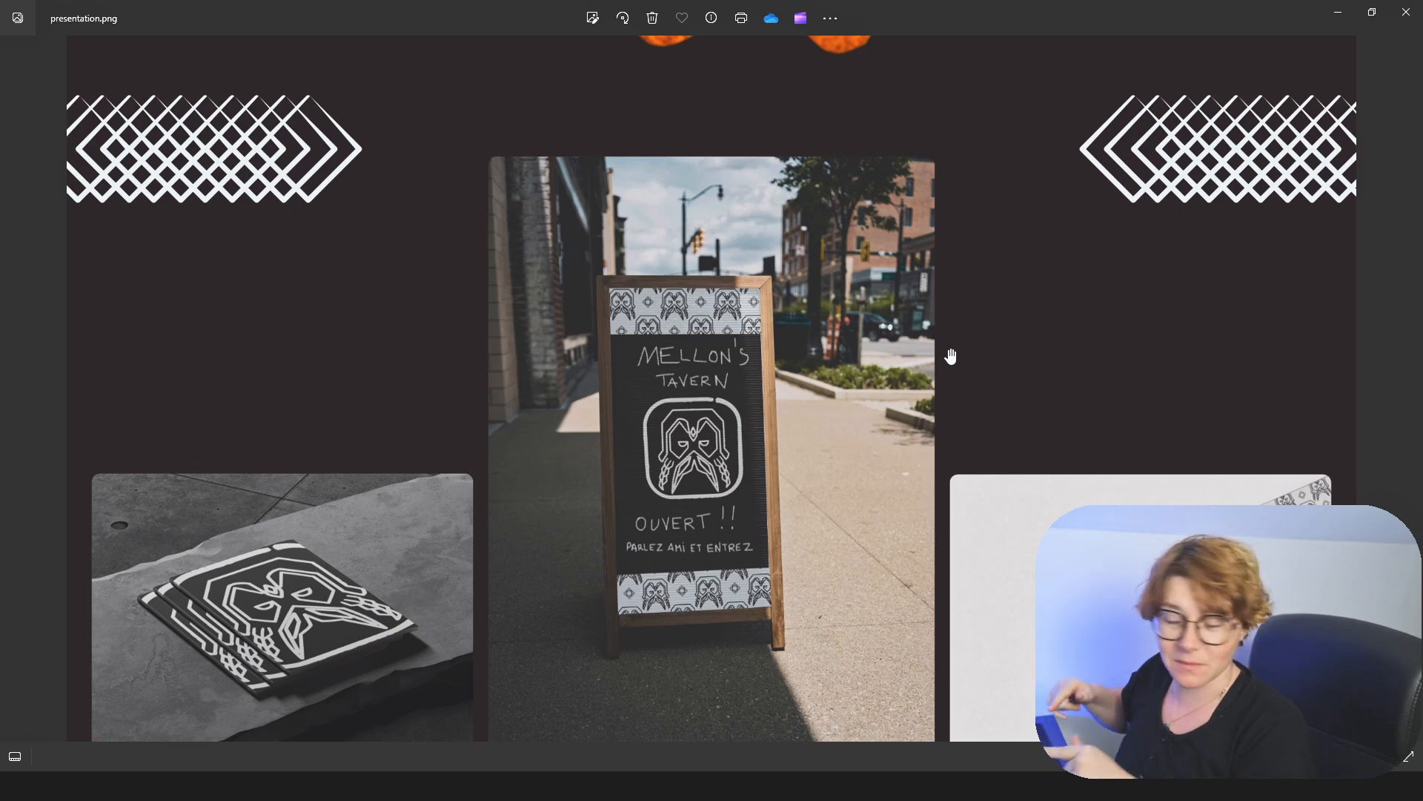
# Examine the tavern sign, stacked cards, paper-clip stationery and dark embossed logo mockups in the presentation
pyautogui.moveTo(994, 435); pyautogui.dragTo(993, 386)
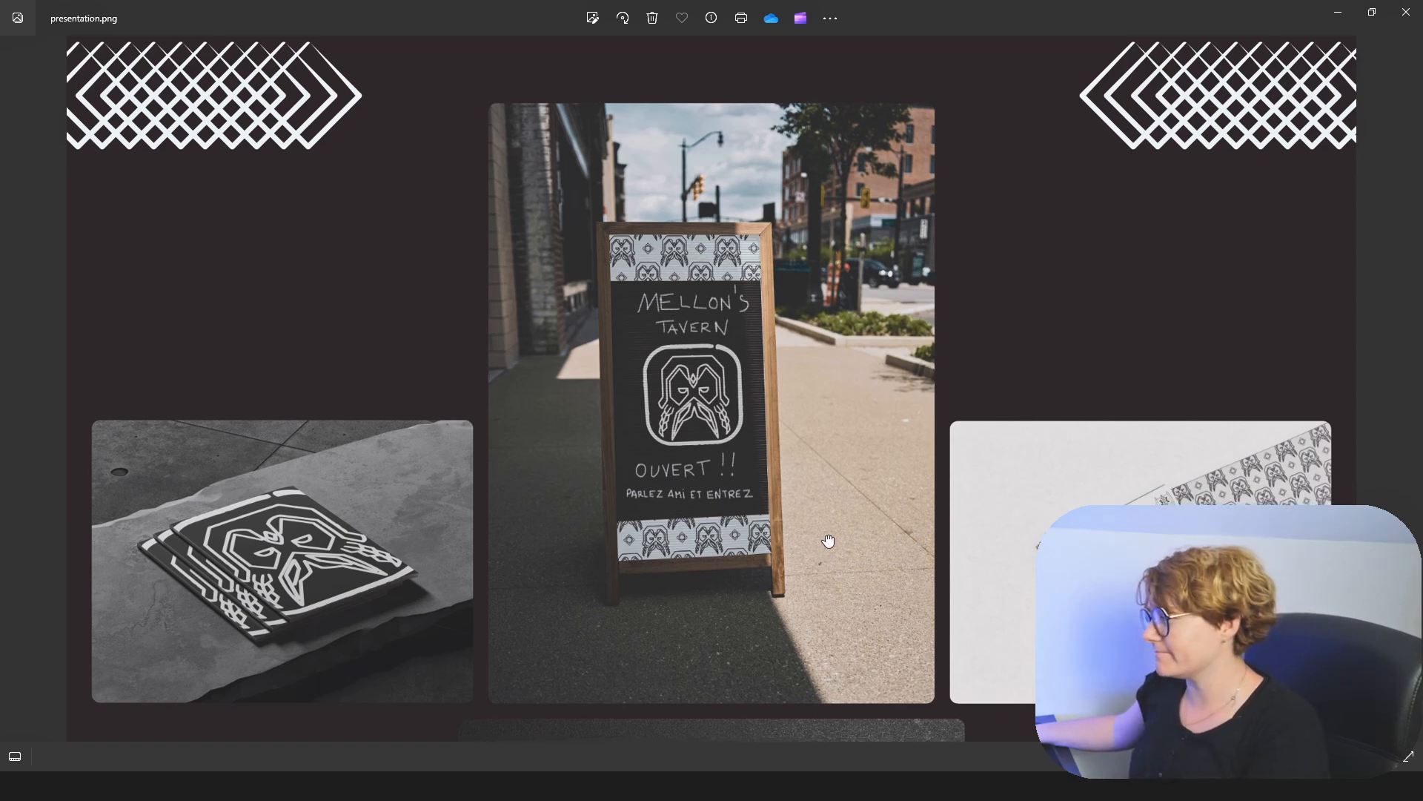
pyautogui.scroll(-1, 827, 549)
pyautogui.scroll(-1, 810, 525)
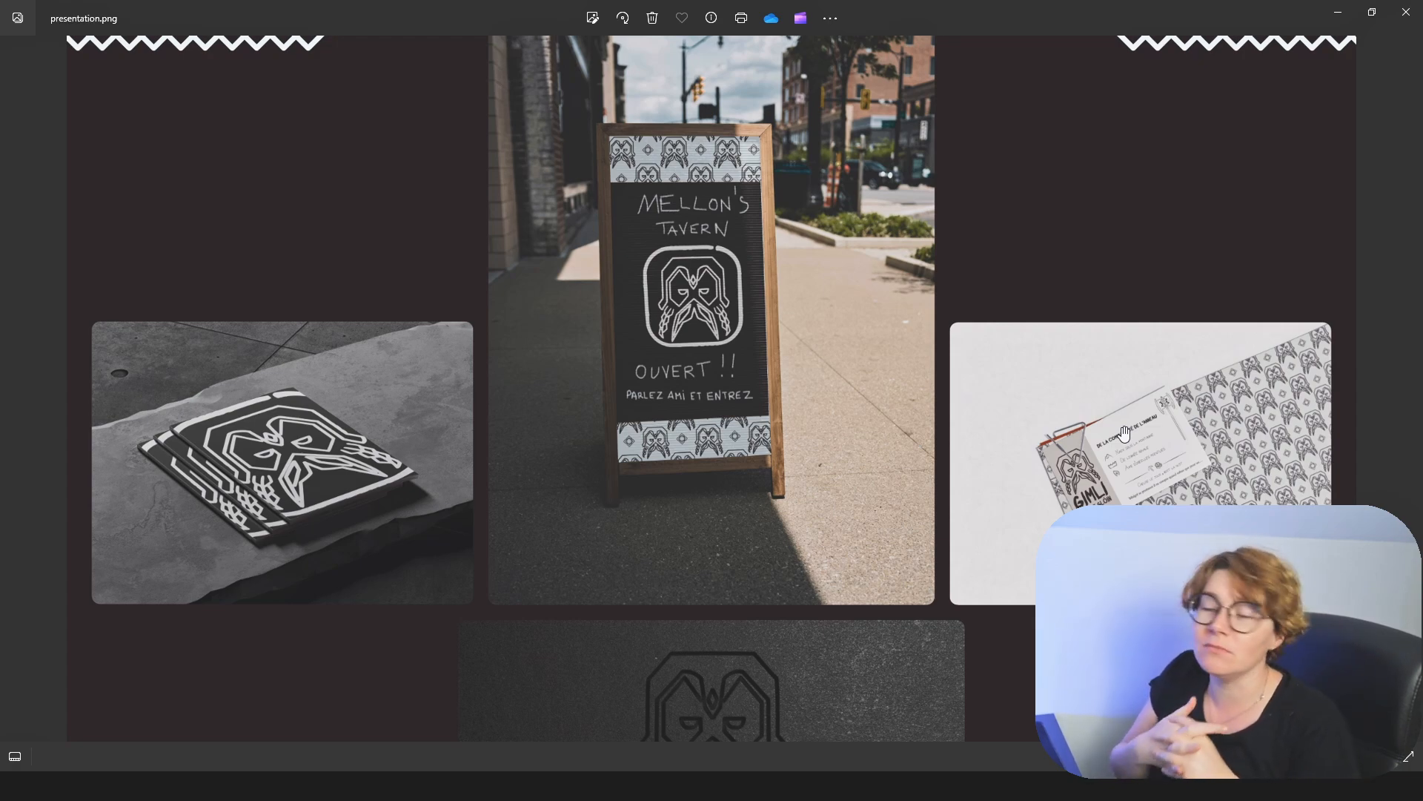
pyautogui.scroll(1, 806, 362)
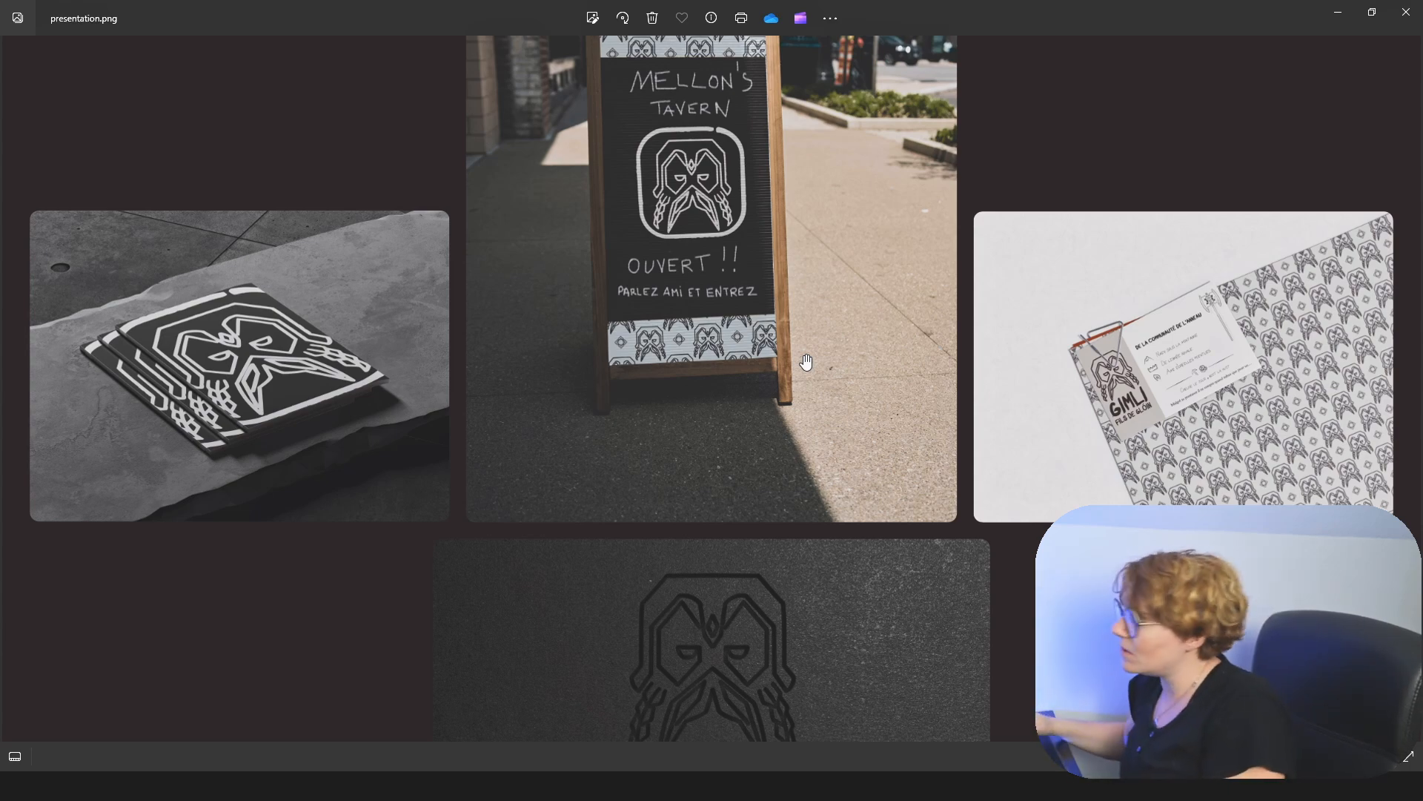
pyautogui.scroll(-1, 807, 362)
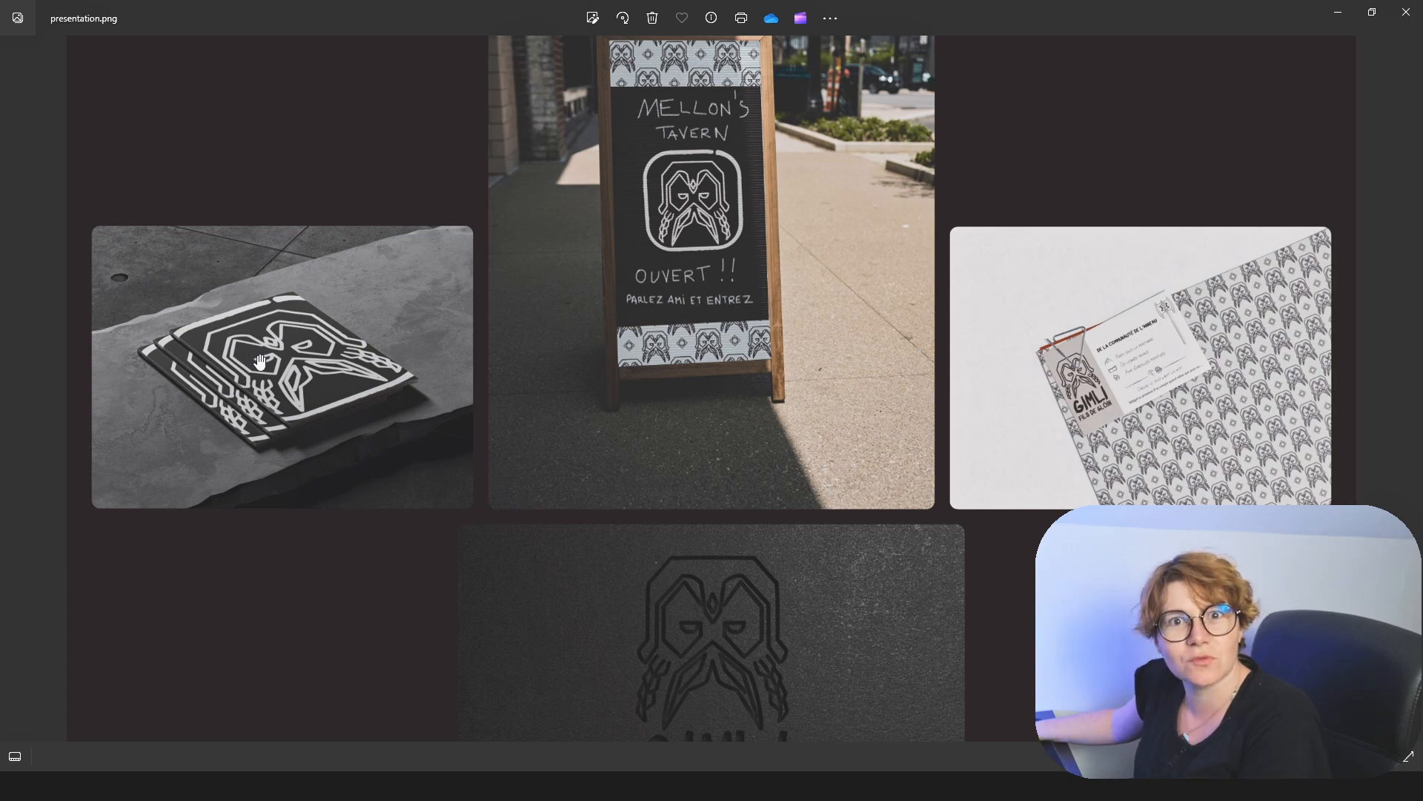
pyautogui.scroll(1, 745, 491)
pyautogui.moveTo(896, 534); pyautogui.dragTo(895, 300)
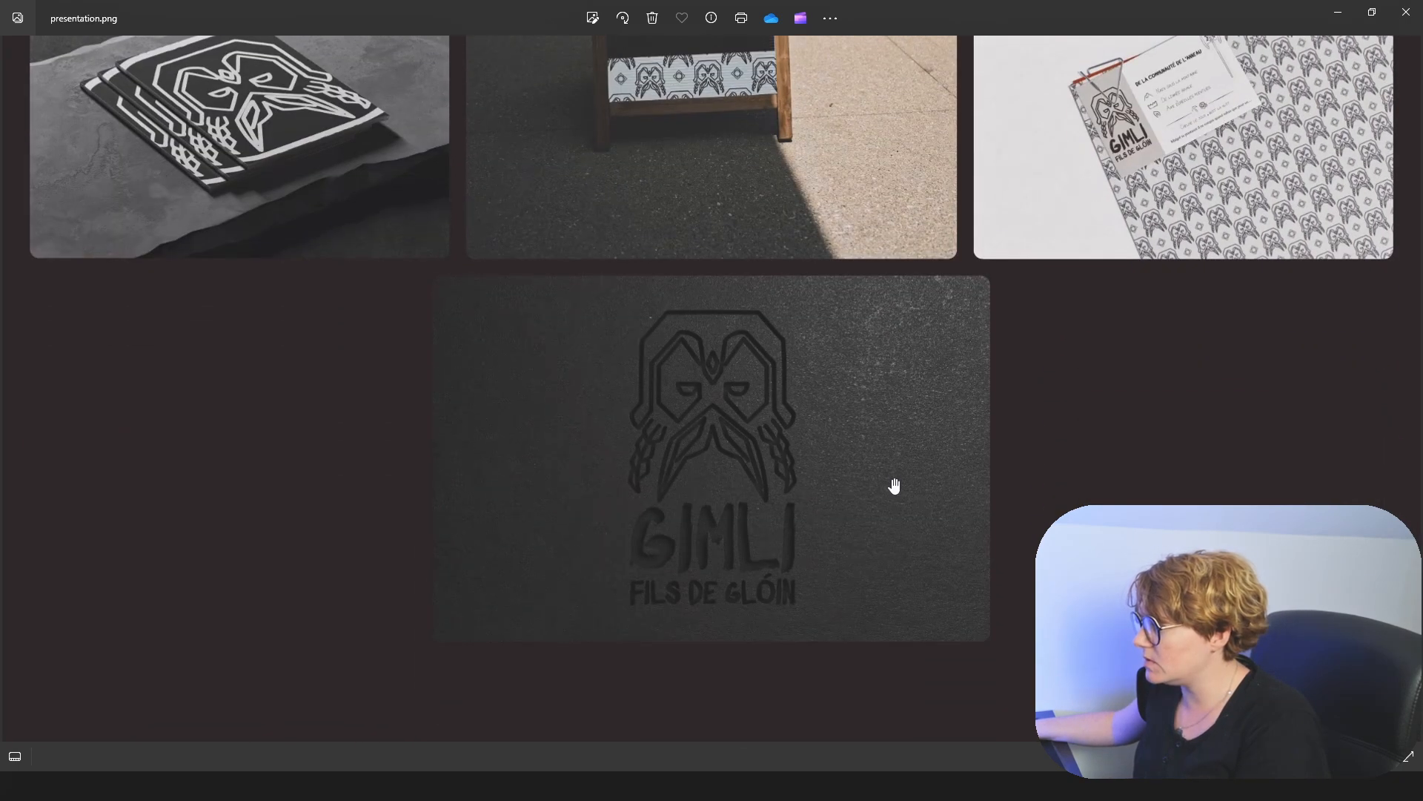
pyautogui.moveTo(894, 486); pyautogui.dragTo(898, 436)
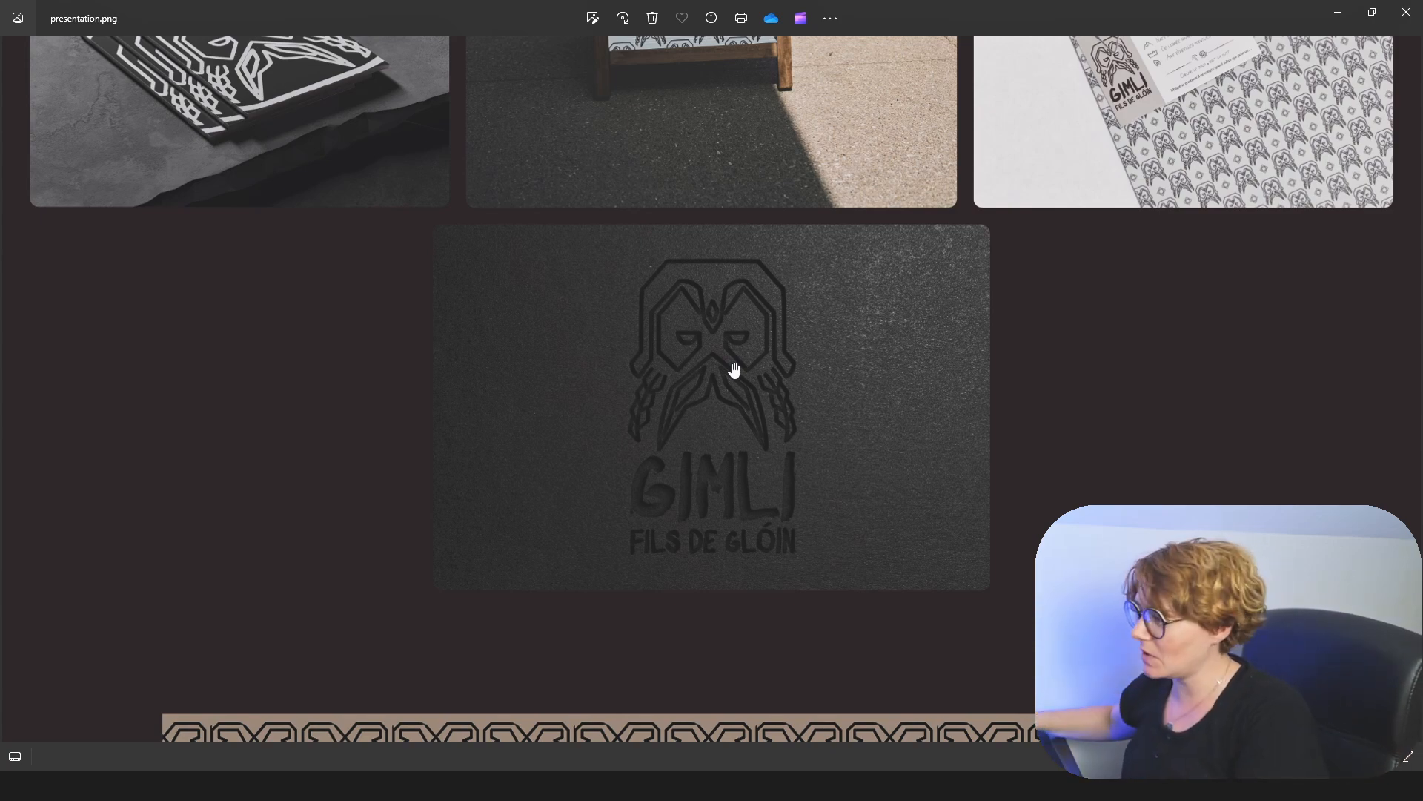
# Compare the taupe knotwork pattern in the presentation with the helmet band in the moodboard photo
pyautogui.moveTo(879, 715); pyautogui.dragTo(875, 330)
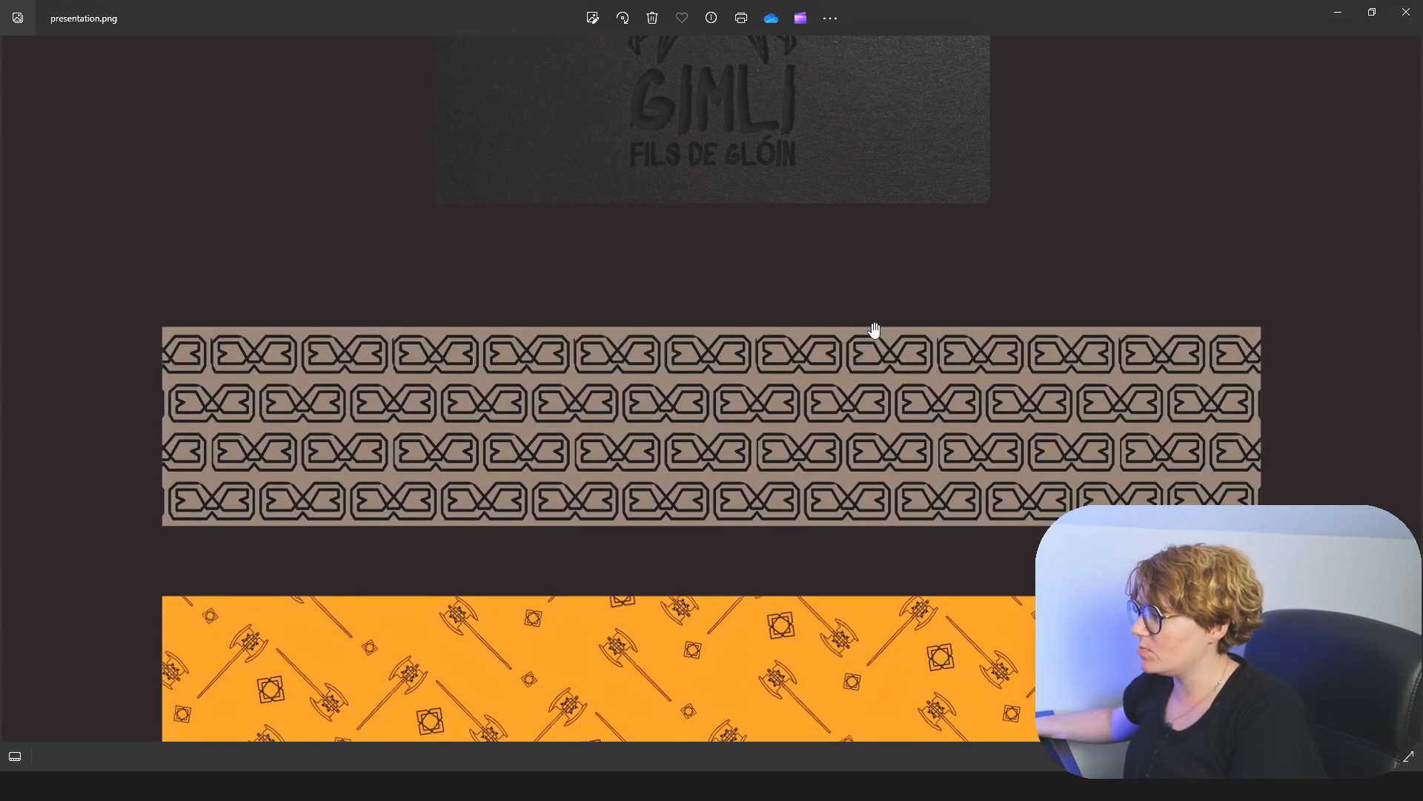
pyautogui.moveTo(894, 562); pyautogui.dragTo(896, 421)
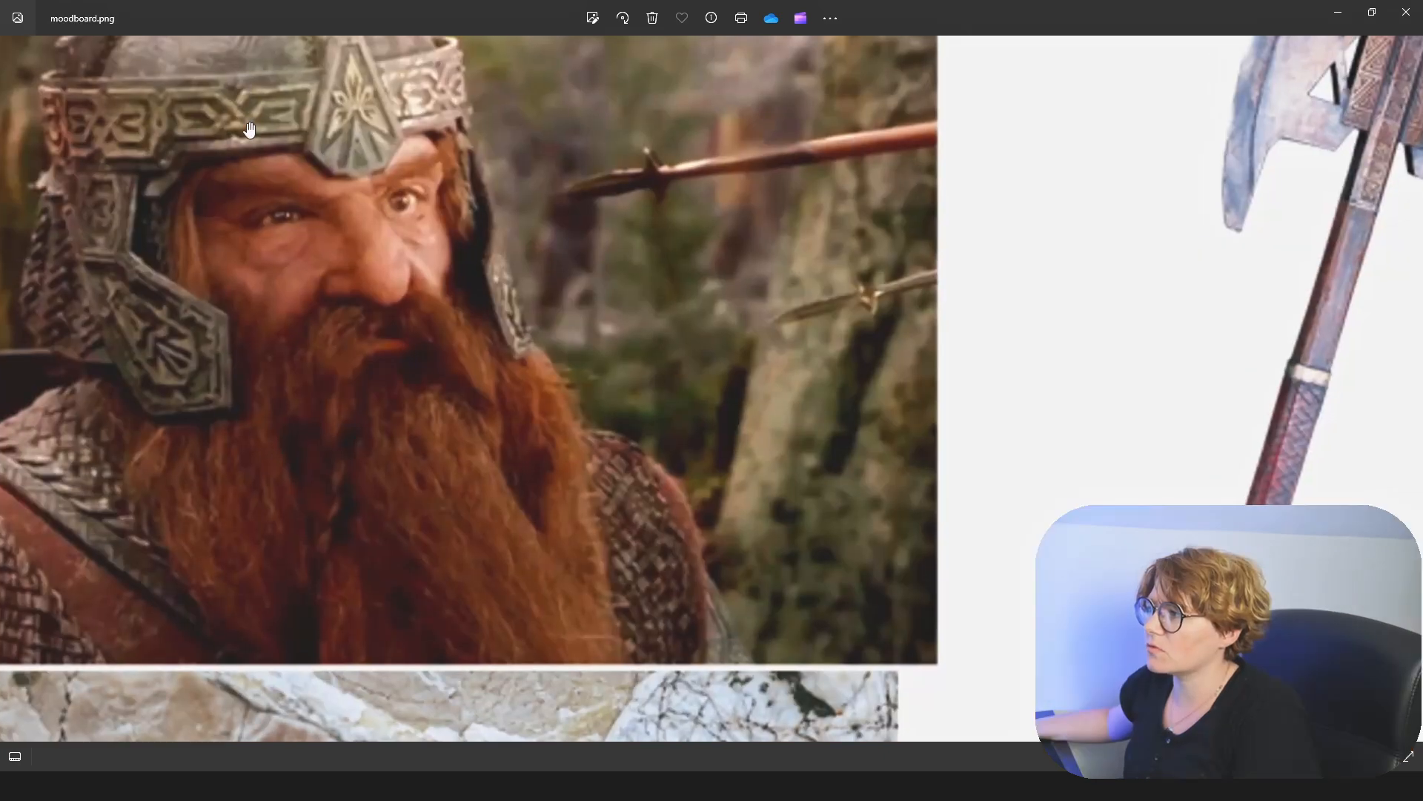
pyautogui.scroll(-5, 249, 129)
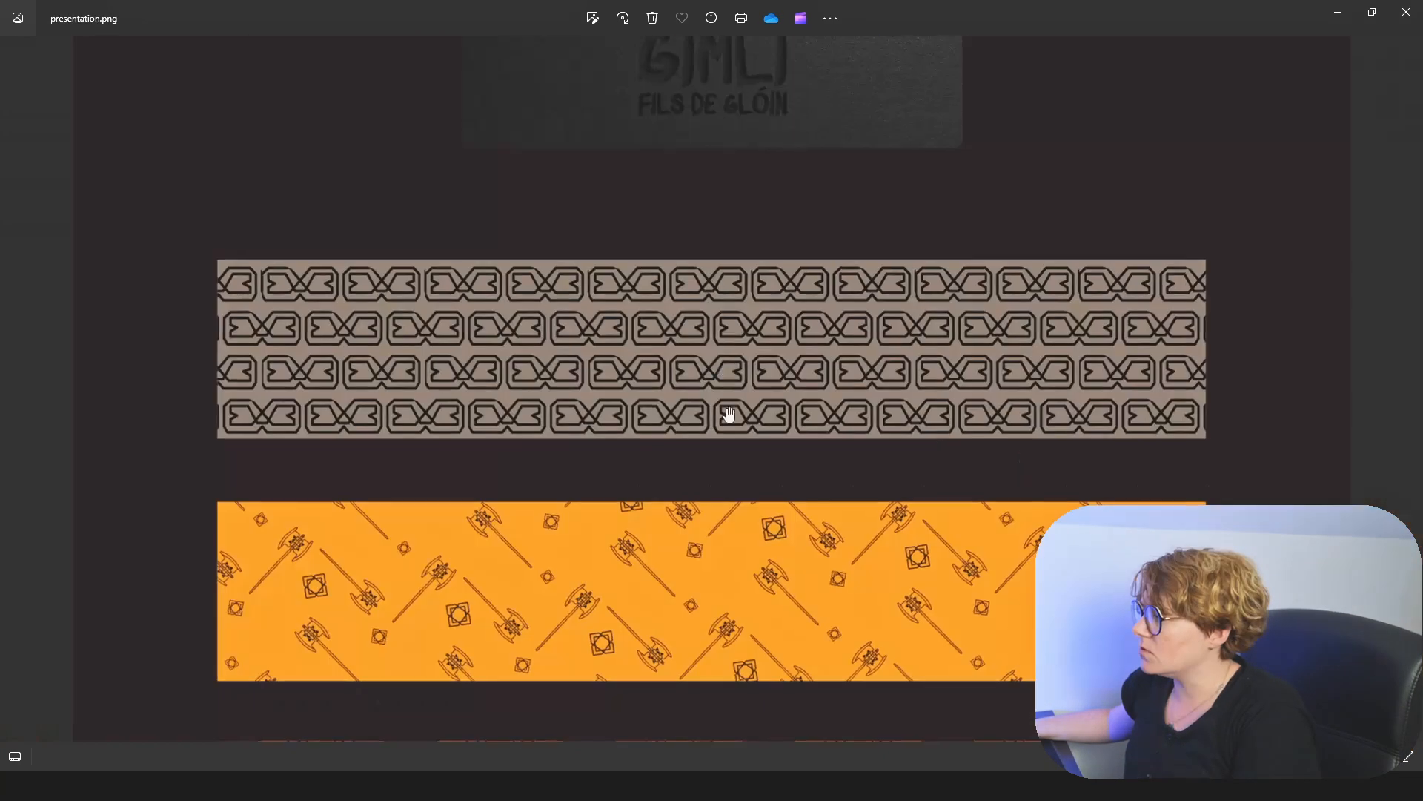
pyautogui.scroll(2, 719, 393)
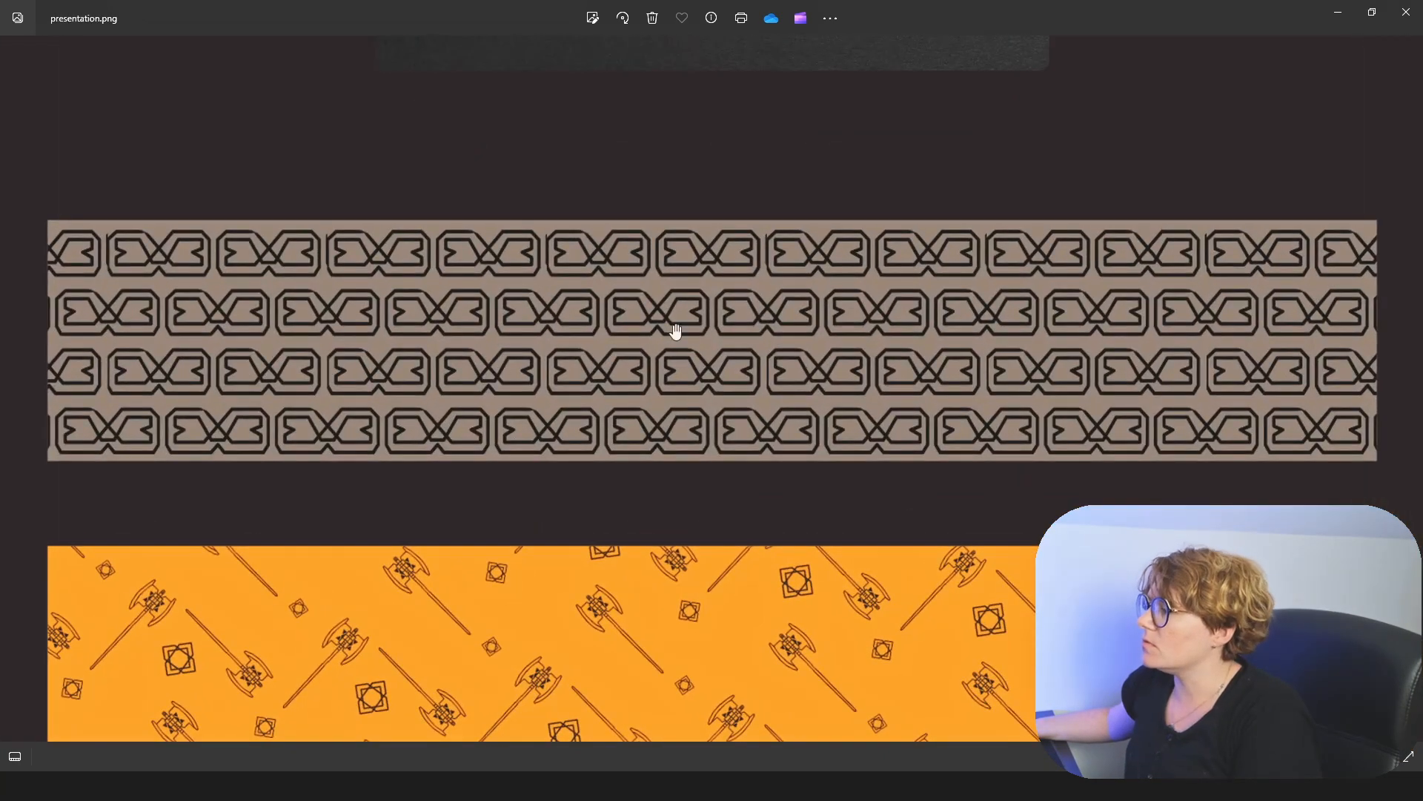
pyautogui.scroll(-2, 692, 356)
# Examine the orange axe pattern, the red geometric pattern and the green dwarf-face pattern in the presentation
pyautogui.moveTo(748, 477); pyautogui.dragTo(731, 295)
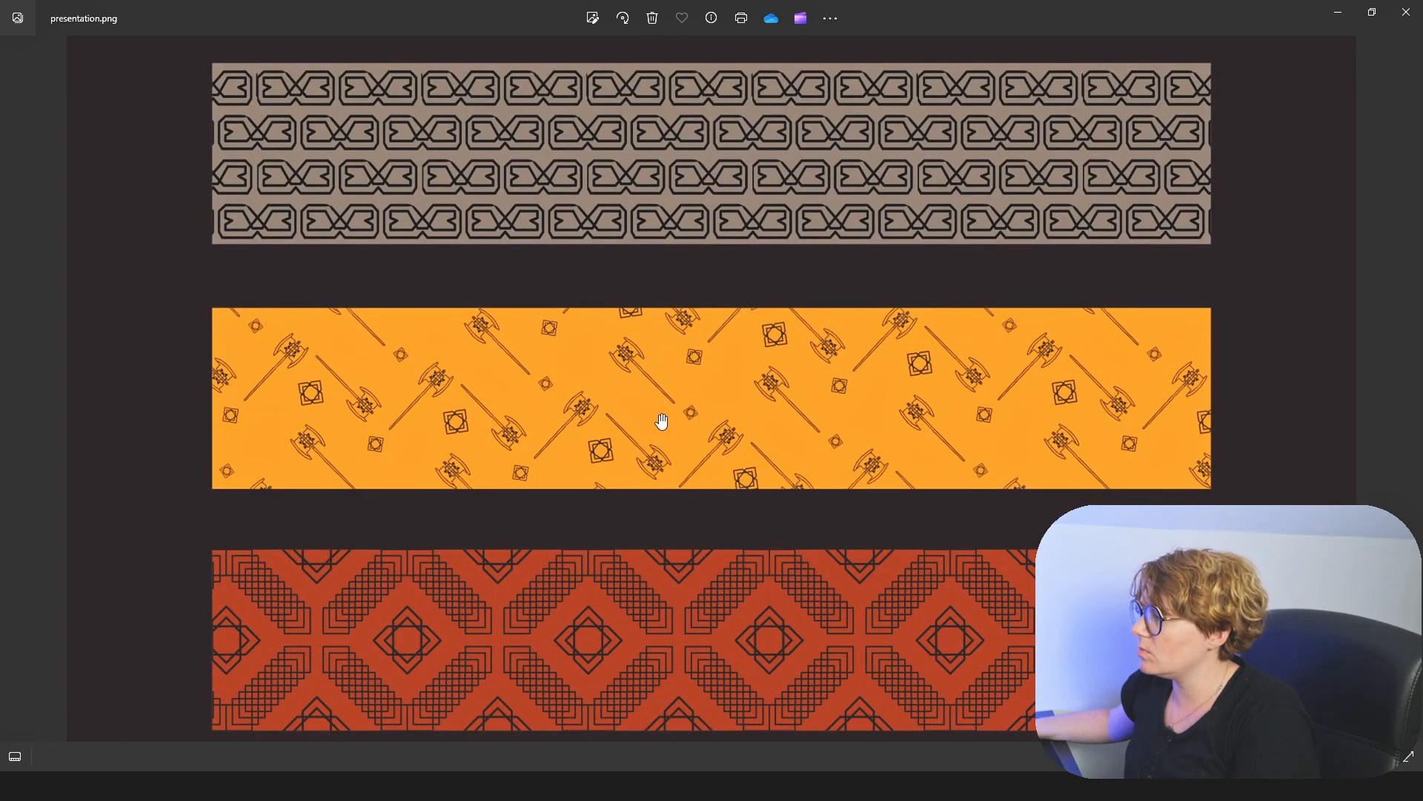
pyautogui.scroll(3, 661, 418)
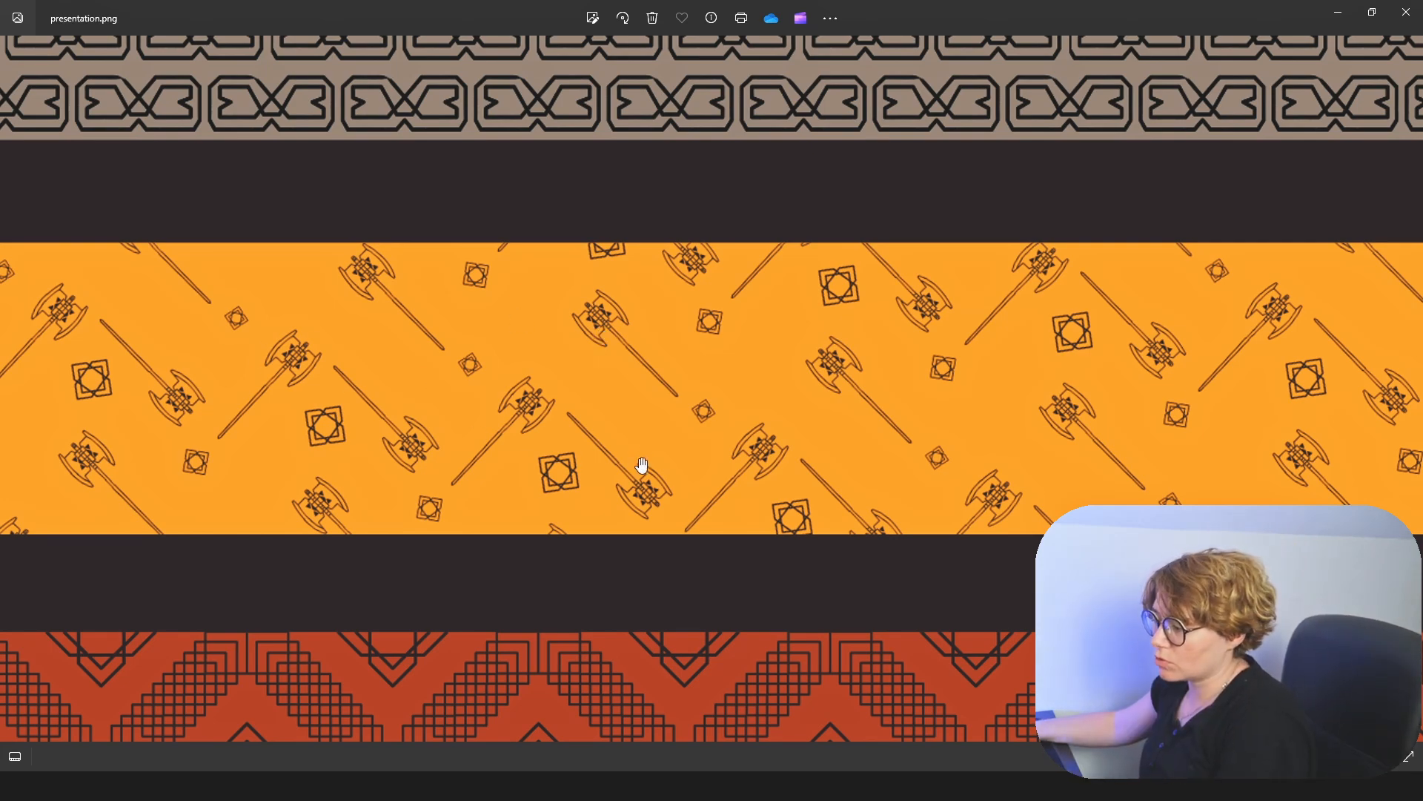
pyautogui.scroll(-4, 642, 462)
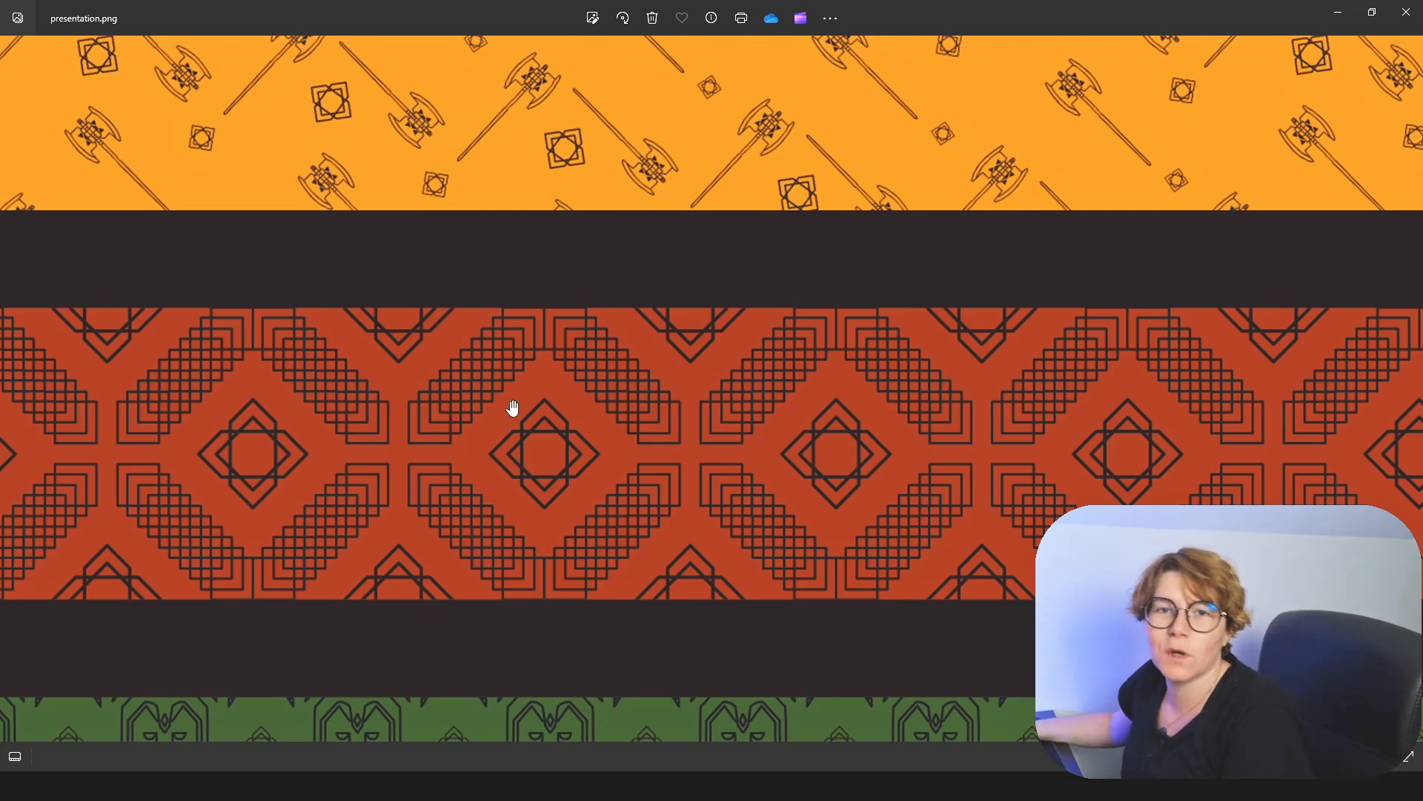
pyautogui.moveTo(613, 528); pyautogui.dragTo(626, 379)
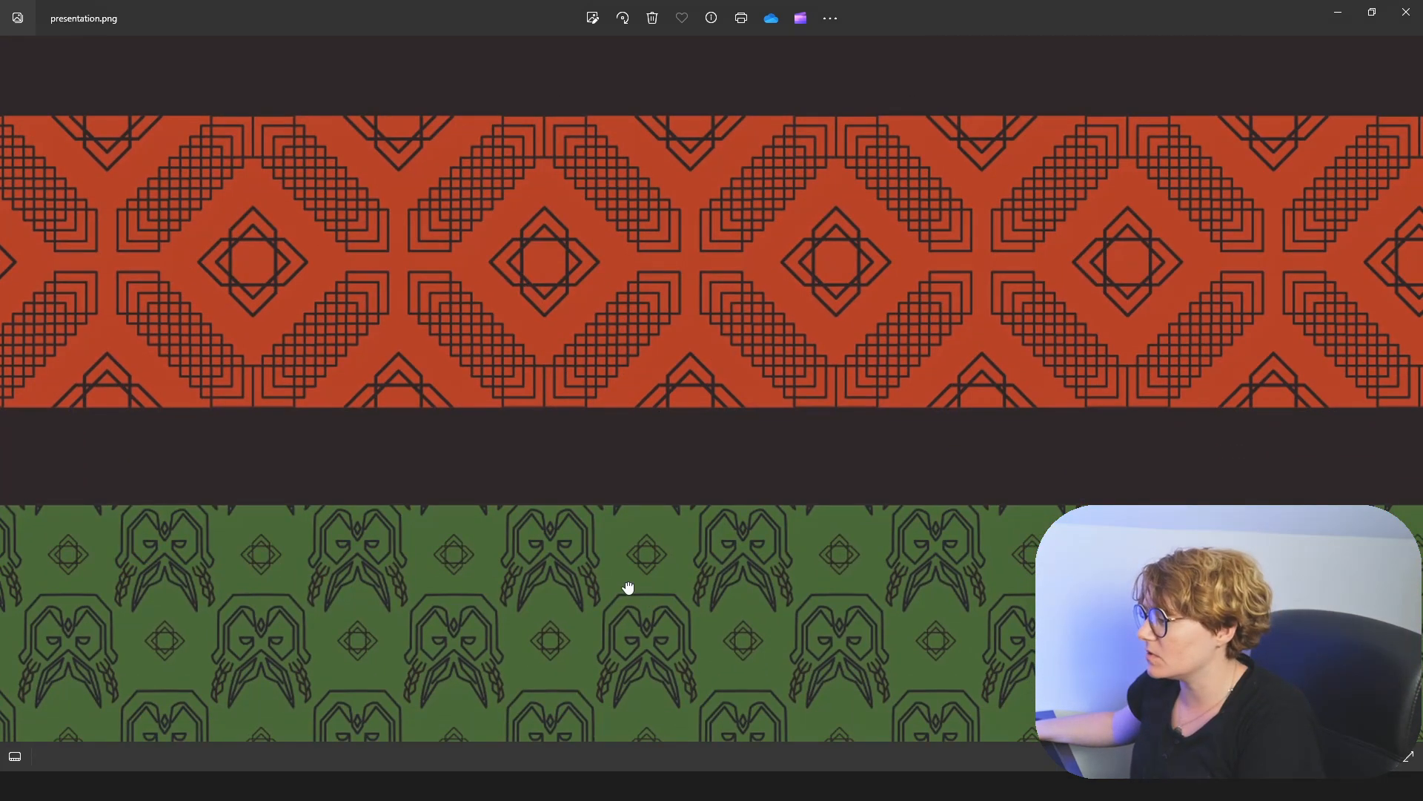
pyautogui.moveTo(628, 588); pyautogui.dragTo(620, 413)
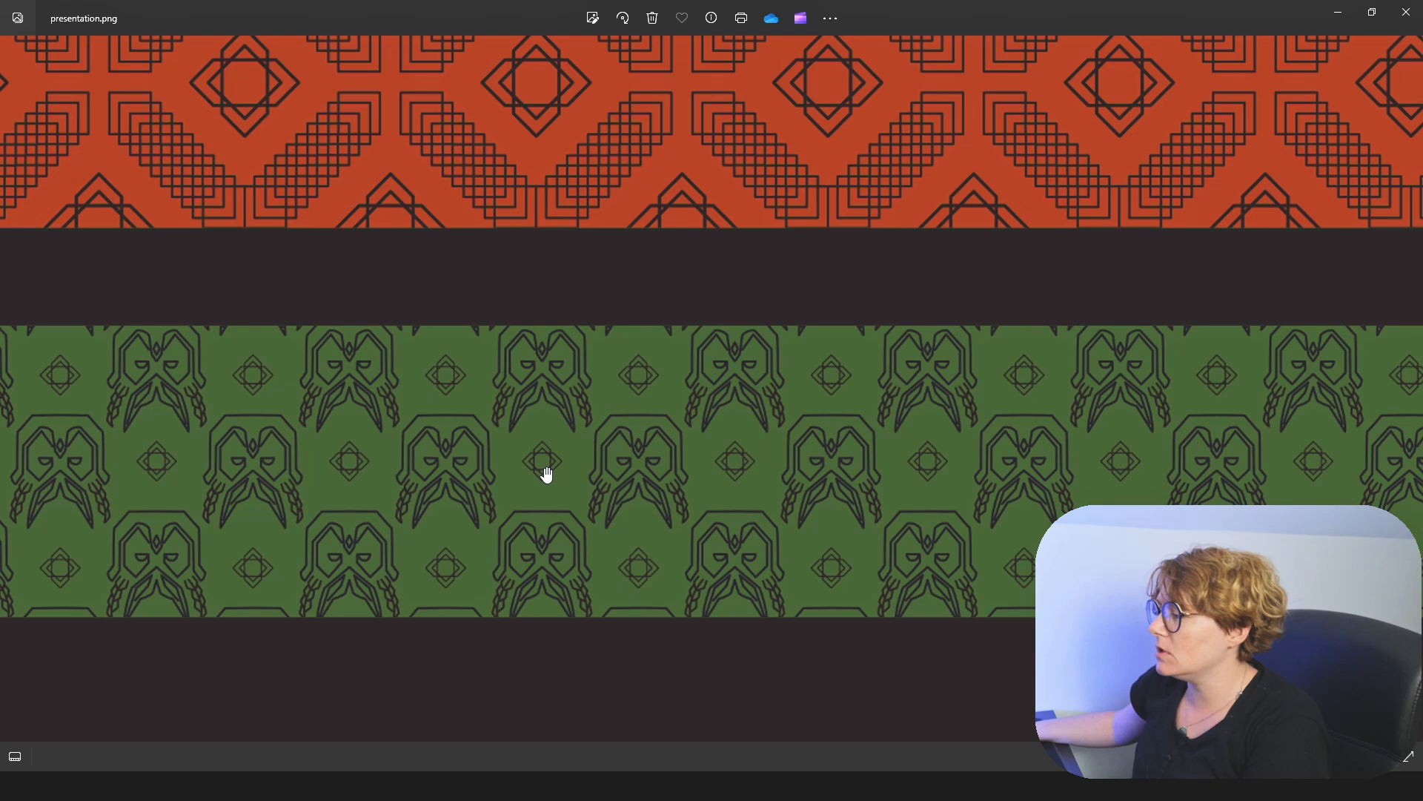
# View the entire brand presentation at once, from the mountain cover to the closing footer
pyautogui.scroll(-5, 546, 474)
pyautogui.scroll(-1, 650, 475)
pyautogui.scroll(2, 706, 368)
pyautogui.scroll(-4, 705, 368)
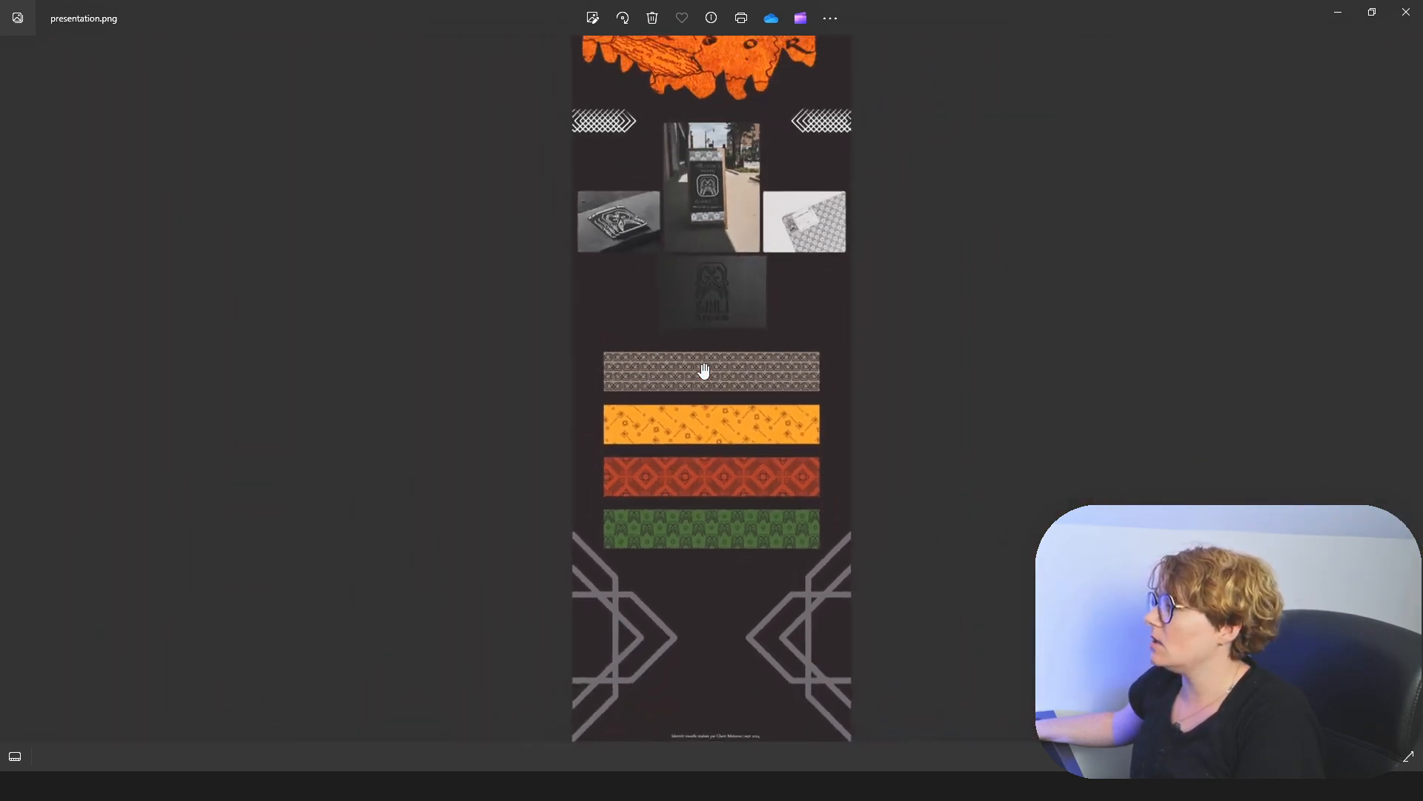
pyautogui.scroll(-3, 705, 370)
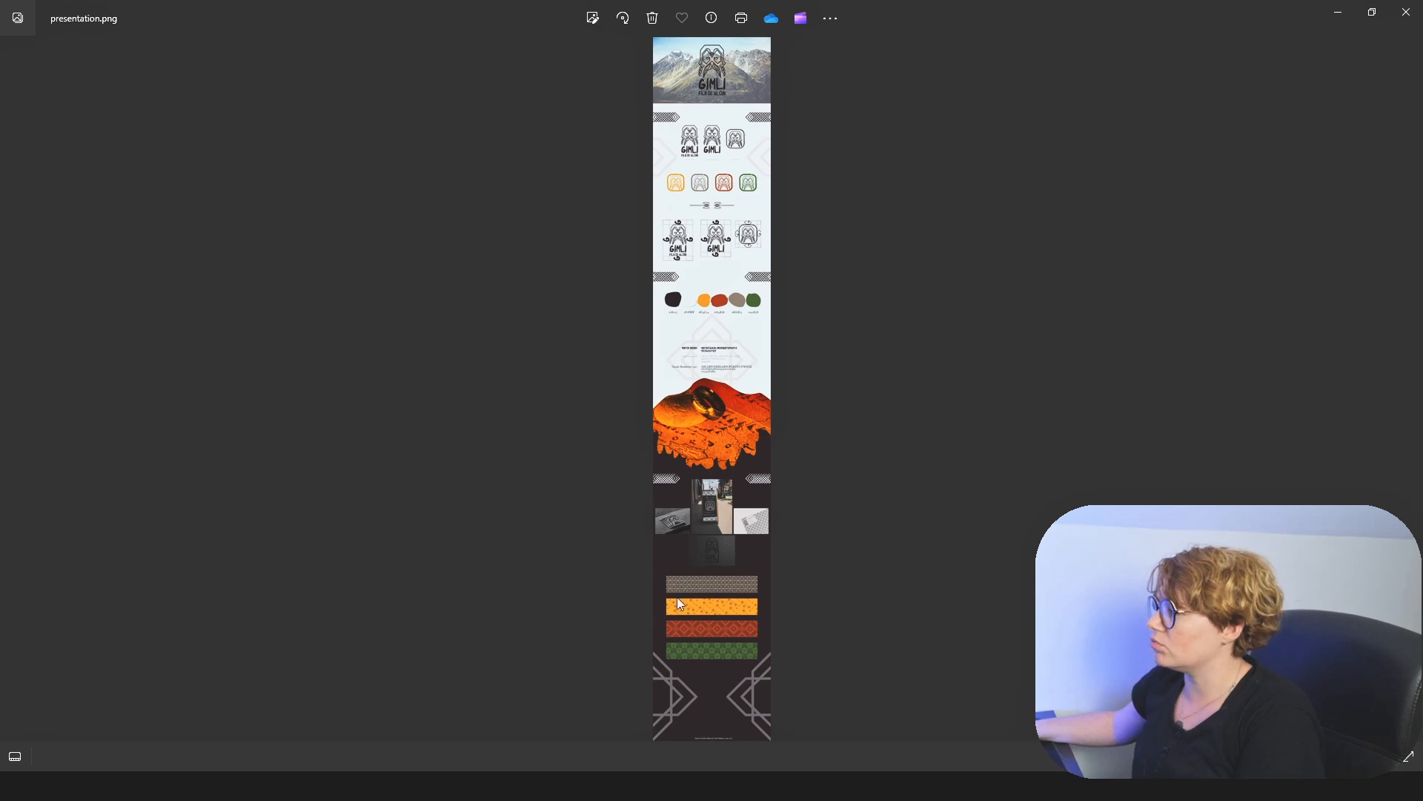